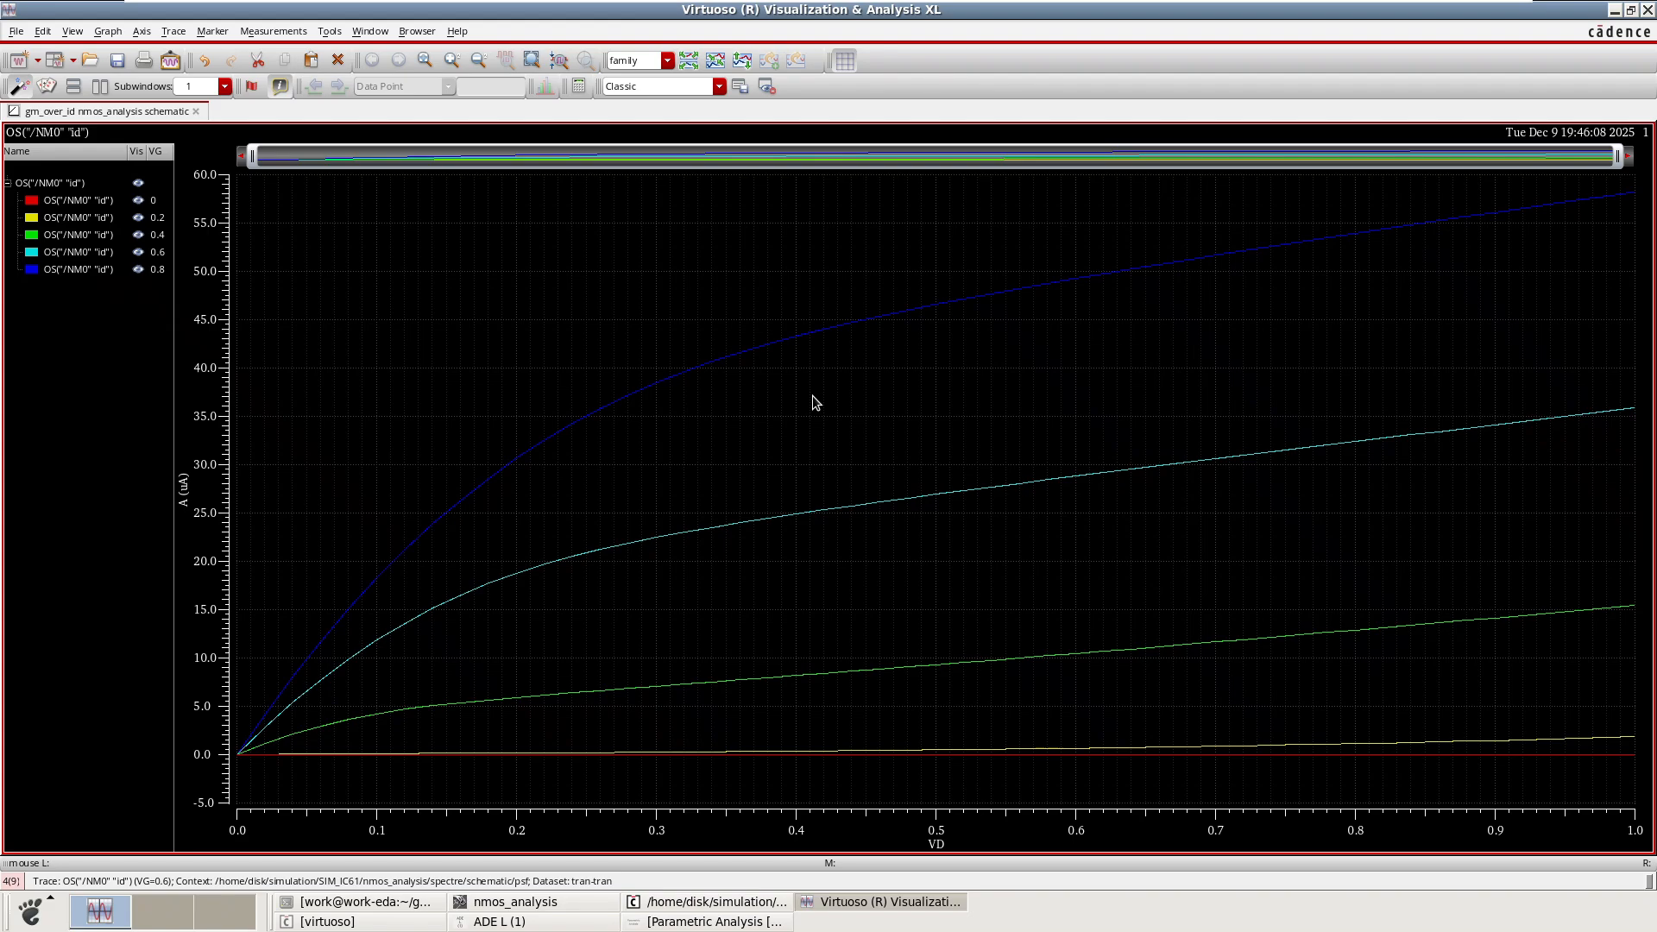
# Add a vertical marker on the Id–VD plot and set its position to VD = 400m.
pyautogui.press('v')
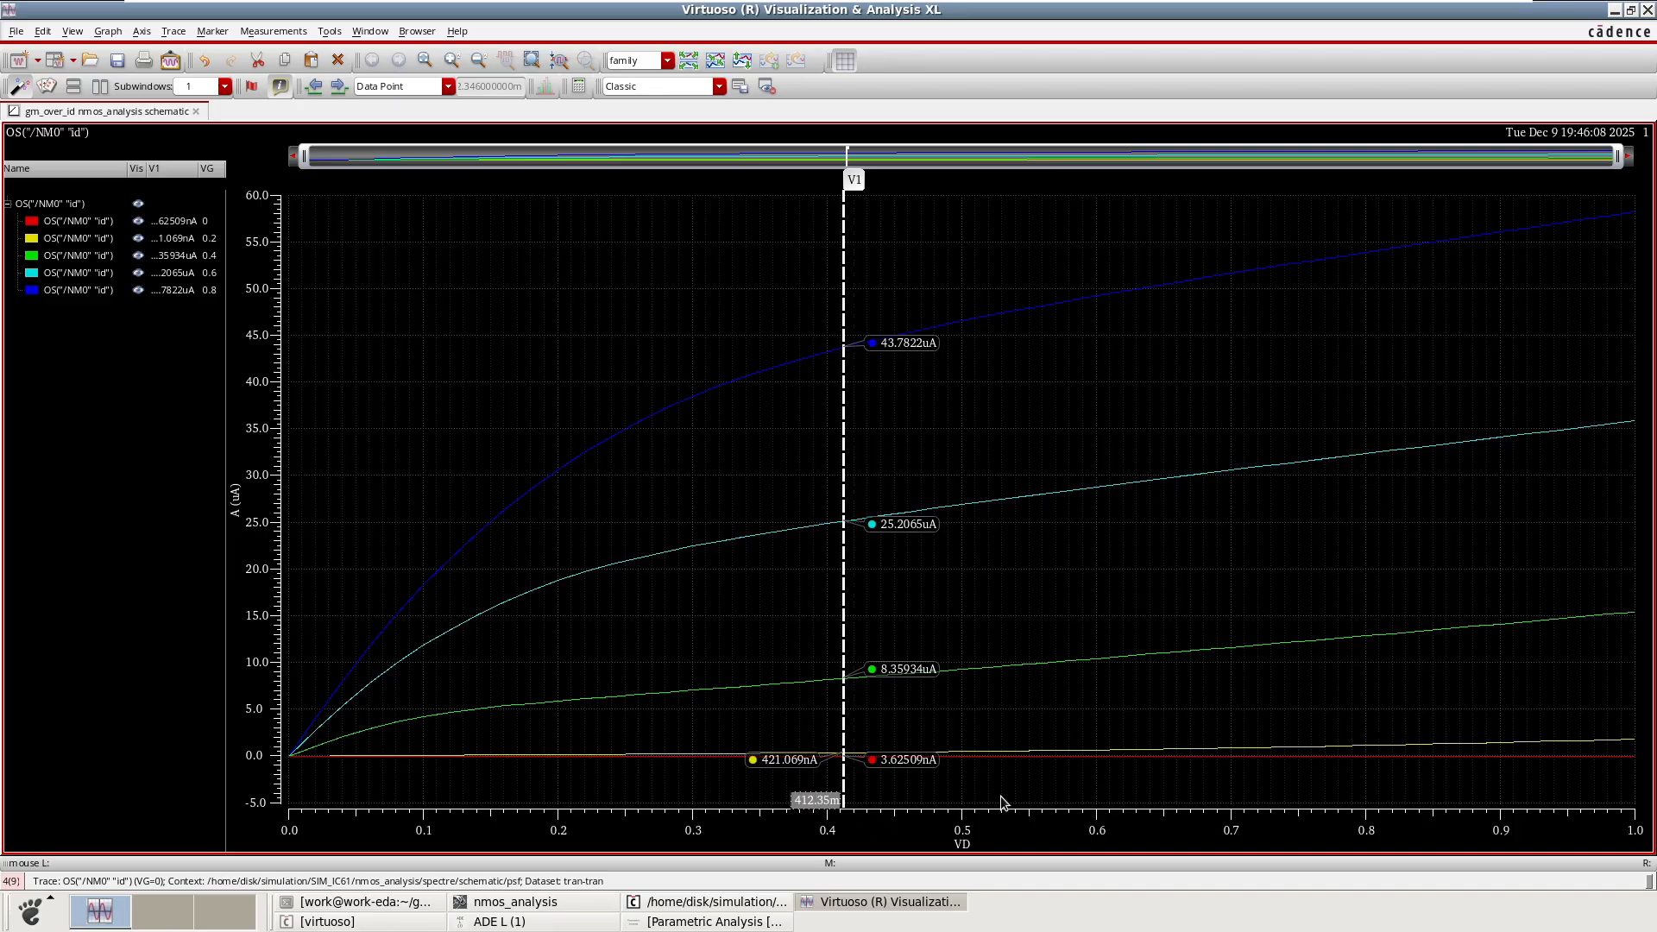
pyautogui.press('BackSpace')
pyautogui.press('BackSpace')
pyautogui.write('00')
pyautogui.press('BackSpace')
pyautogui.press('BackSpace')
pyautogui.press('BackSpace')
pyautogui.press('Return')
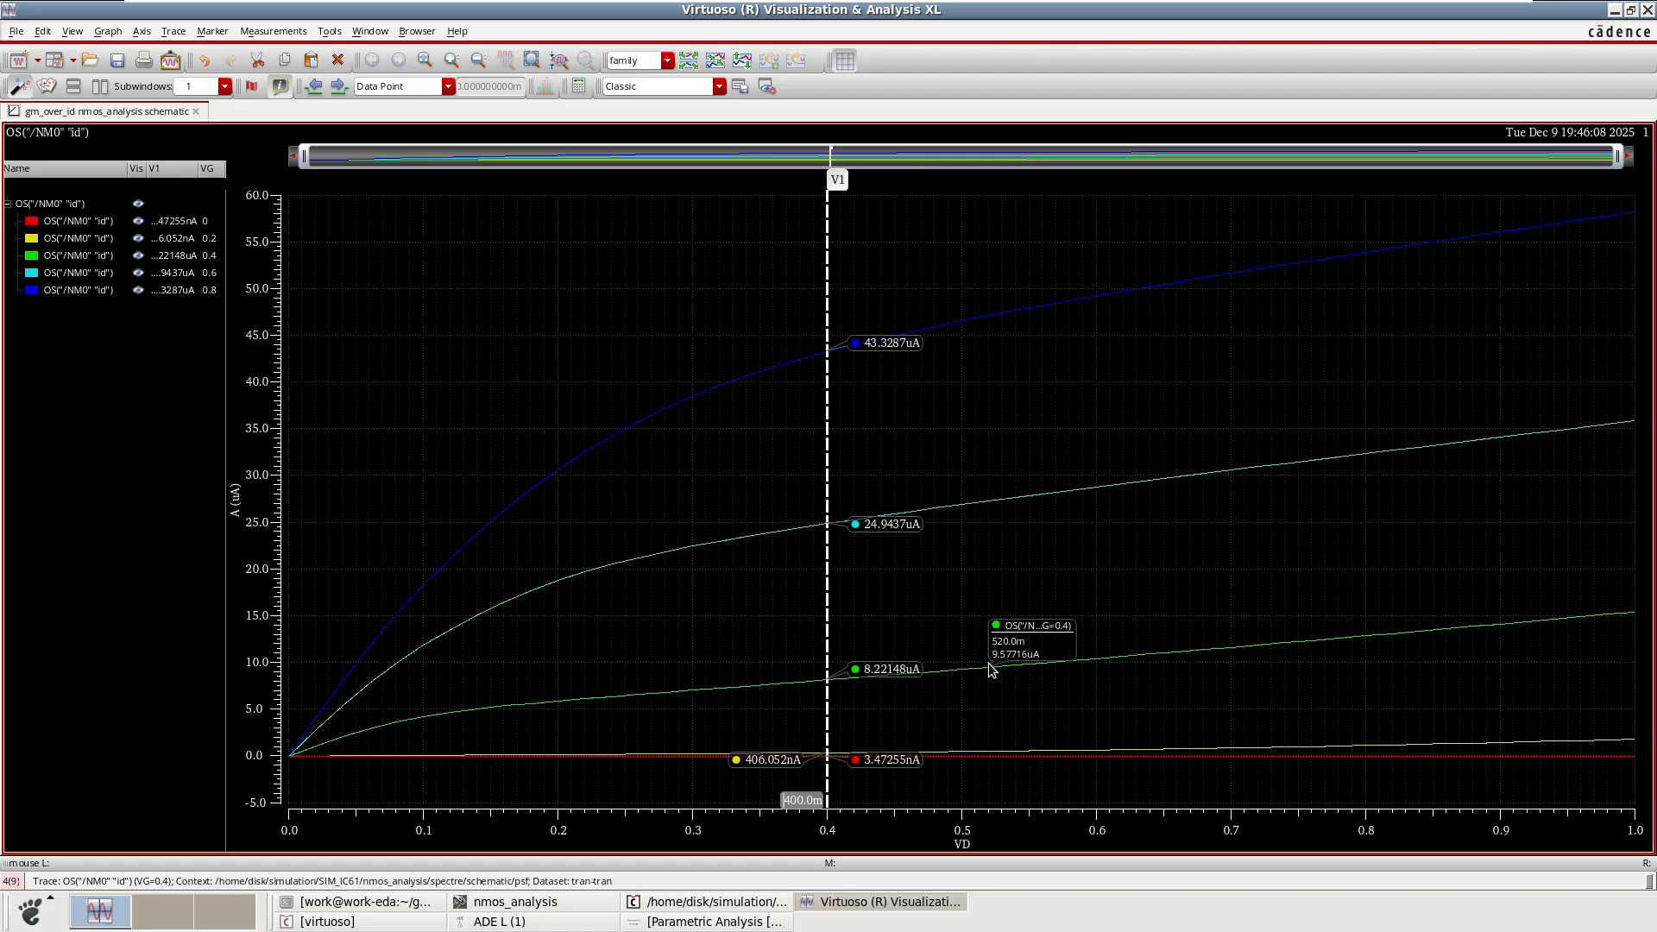
# Inspect the drain-current values of the curves and highlight the VG = 0.8 trace.
pyautogui.moveTo(1082, 667)
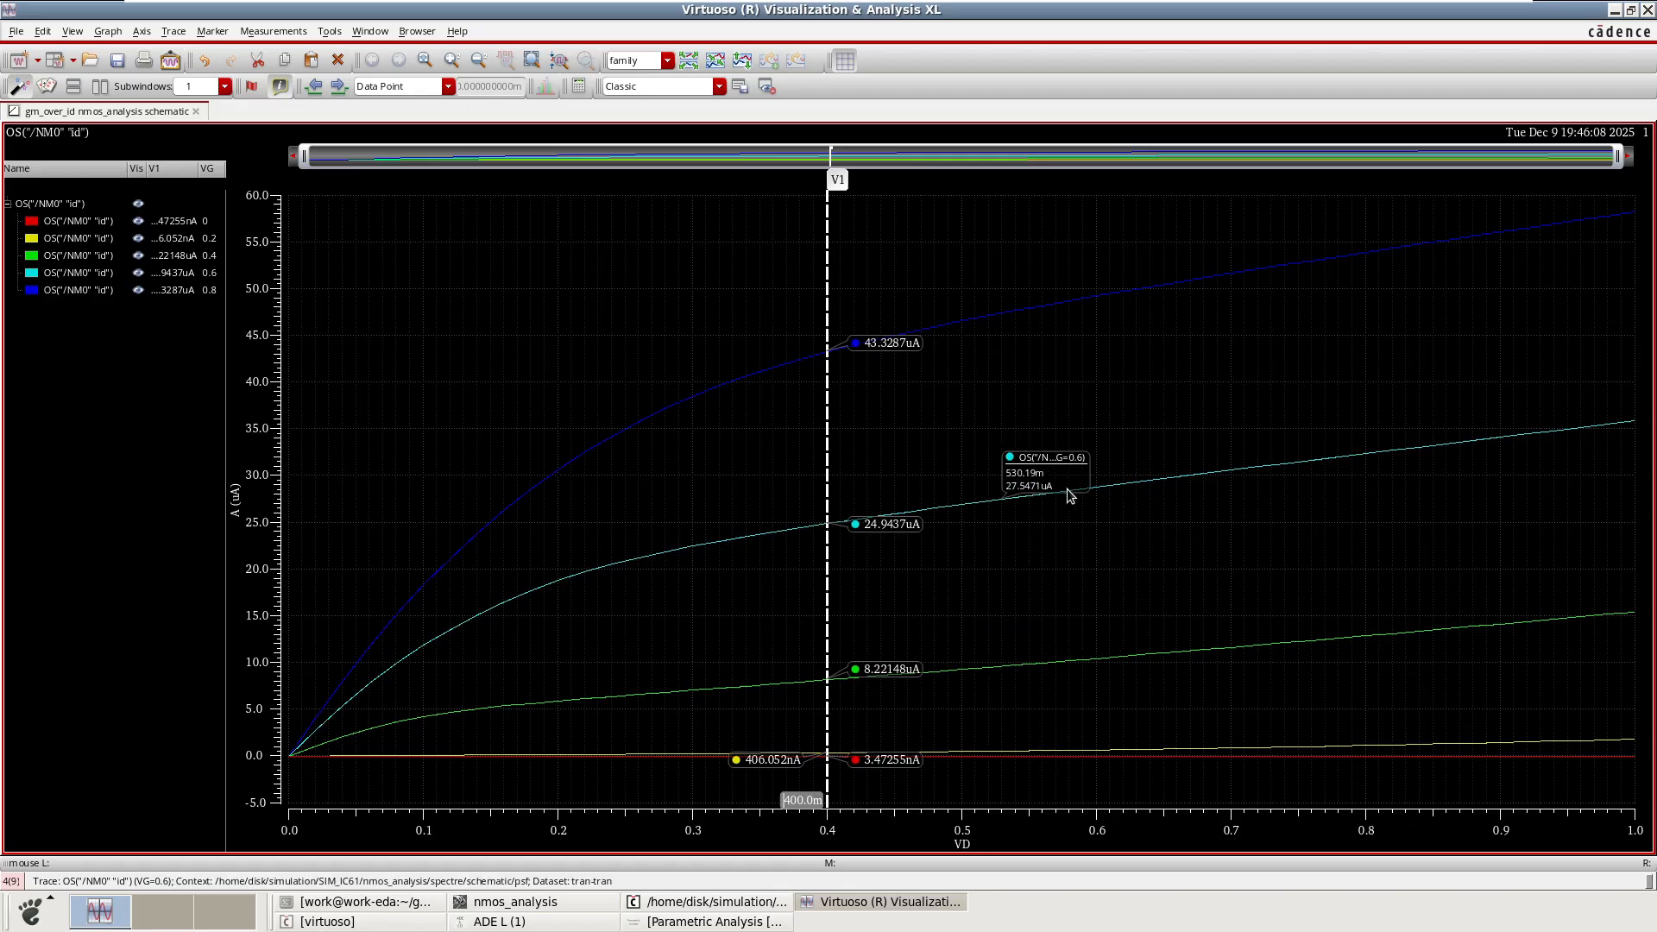
pyautogui.moveTo(1000, 318)
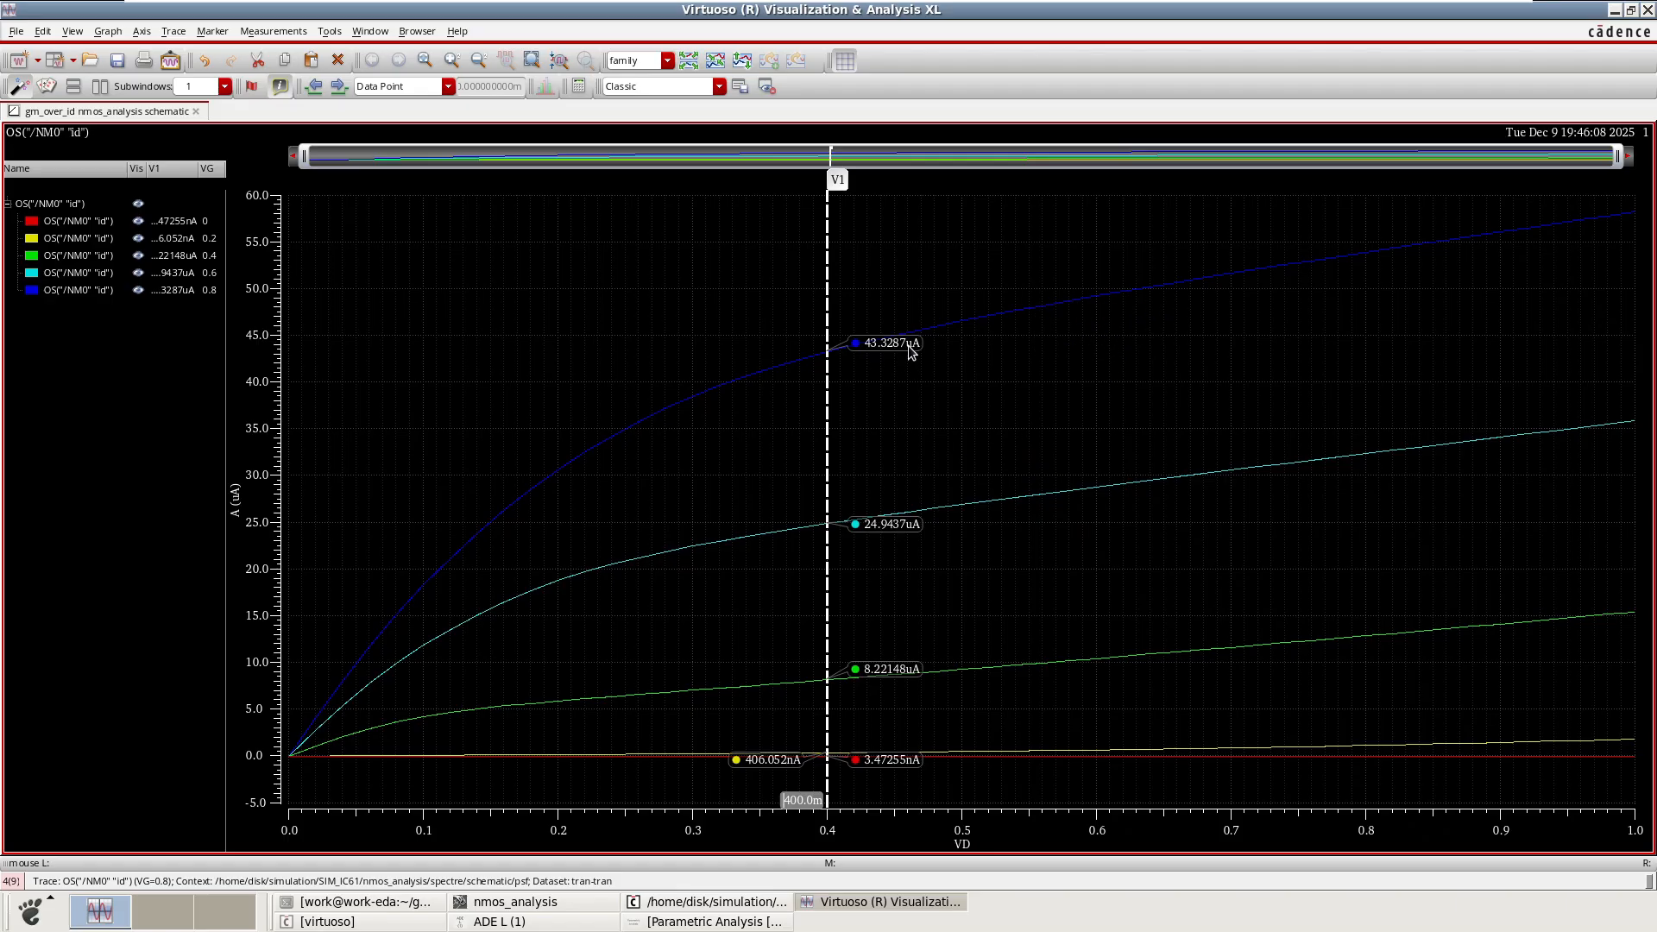
pyautogui.click(160, 294)
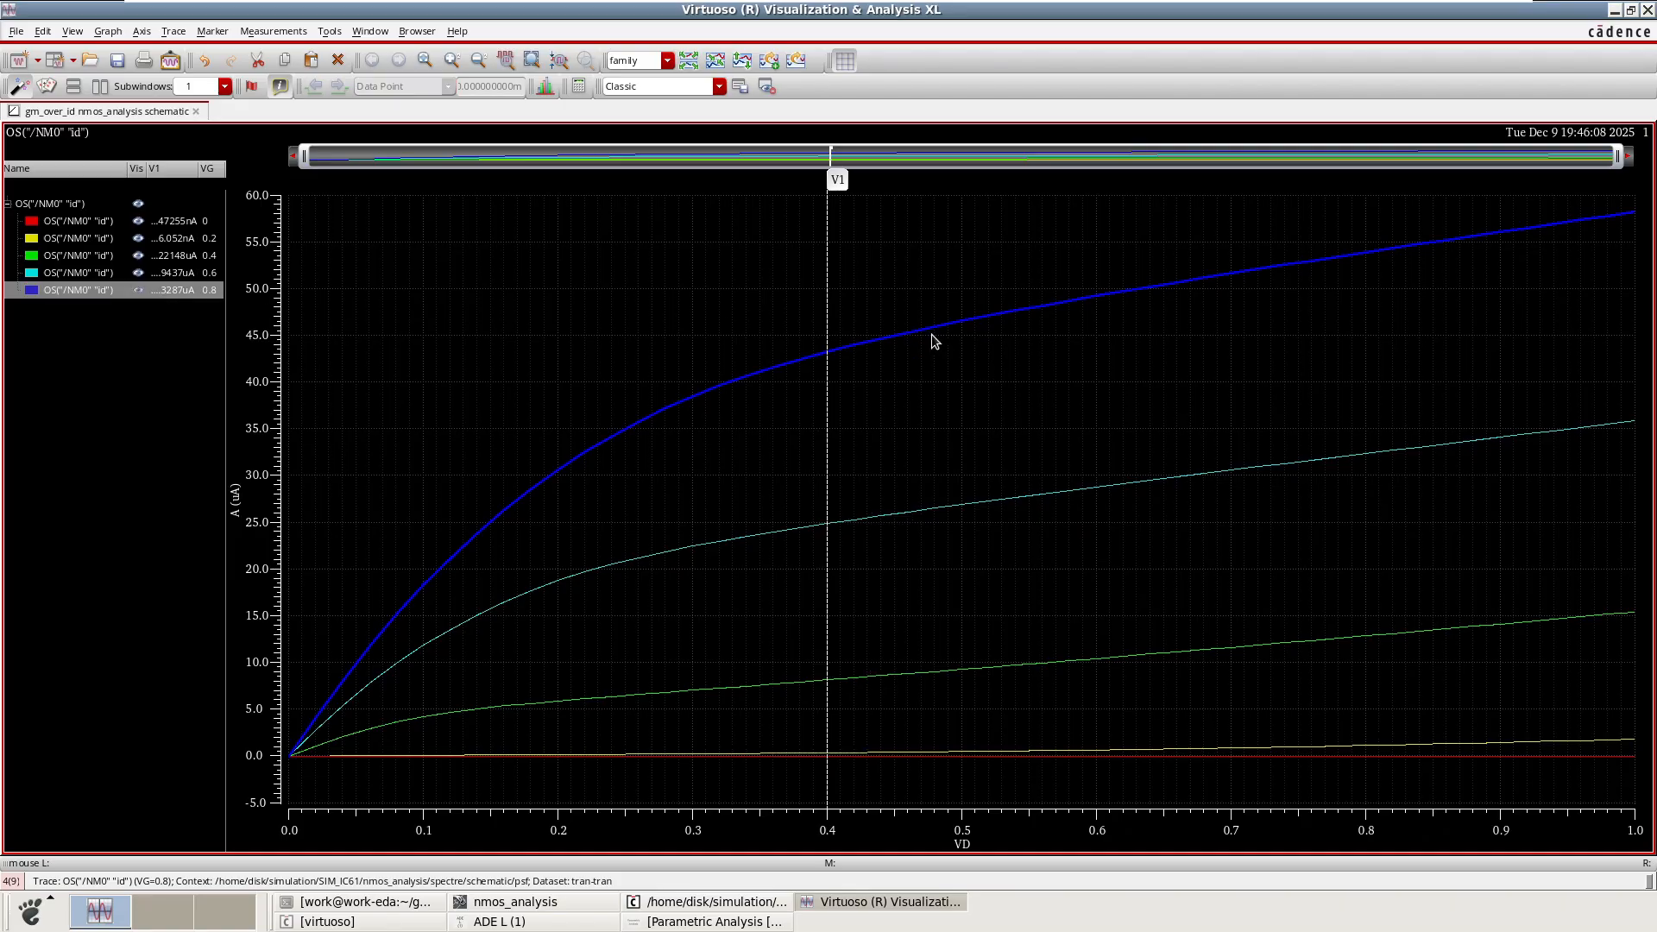
pyautogui.moveTo(870, 335)
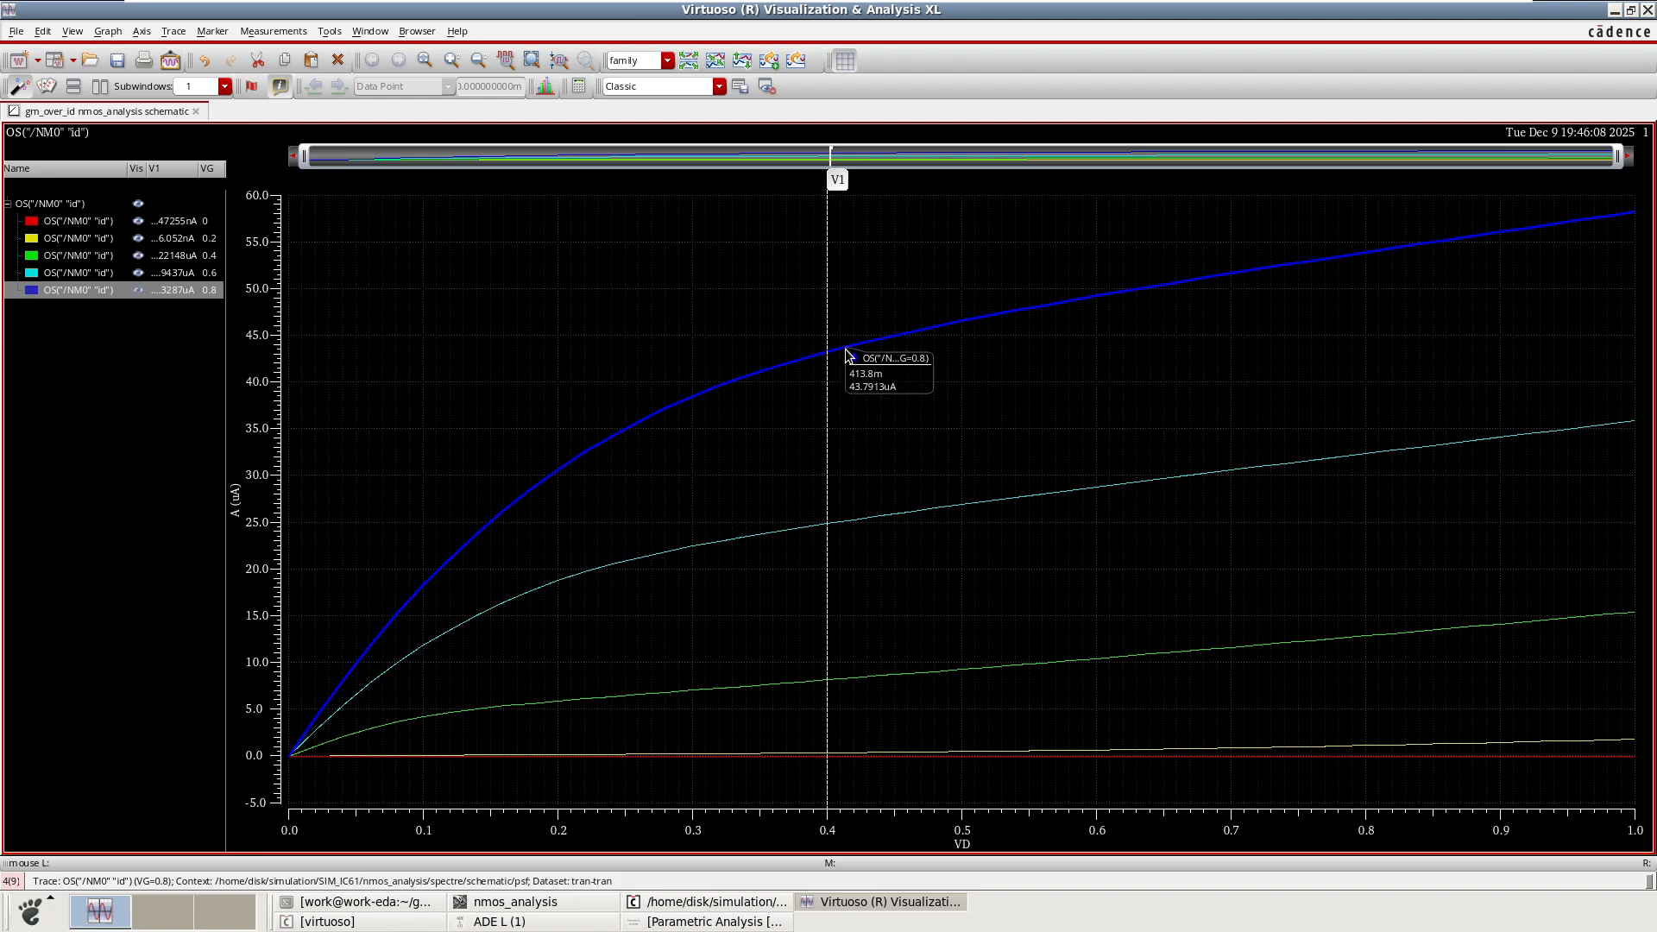
pyautogui.click(858, 414)
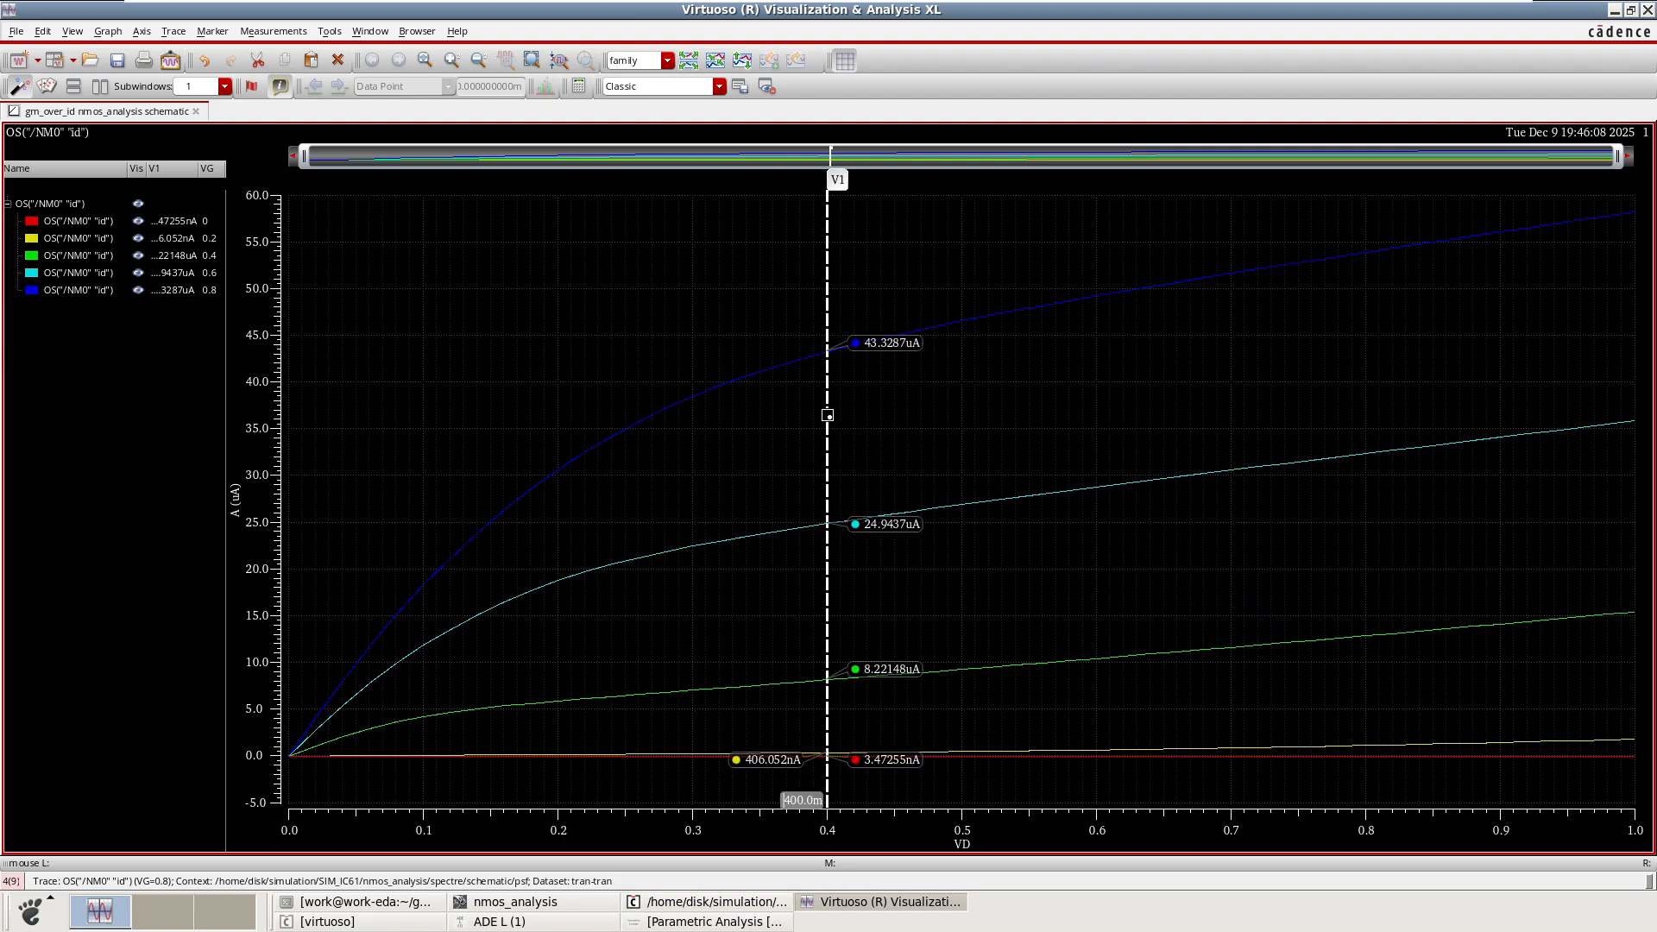
pyautogui.click(828, 415)
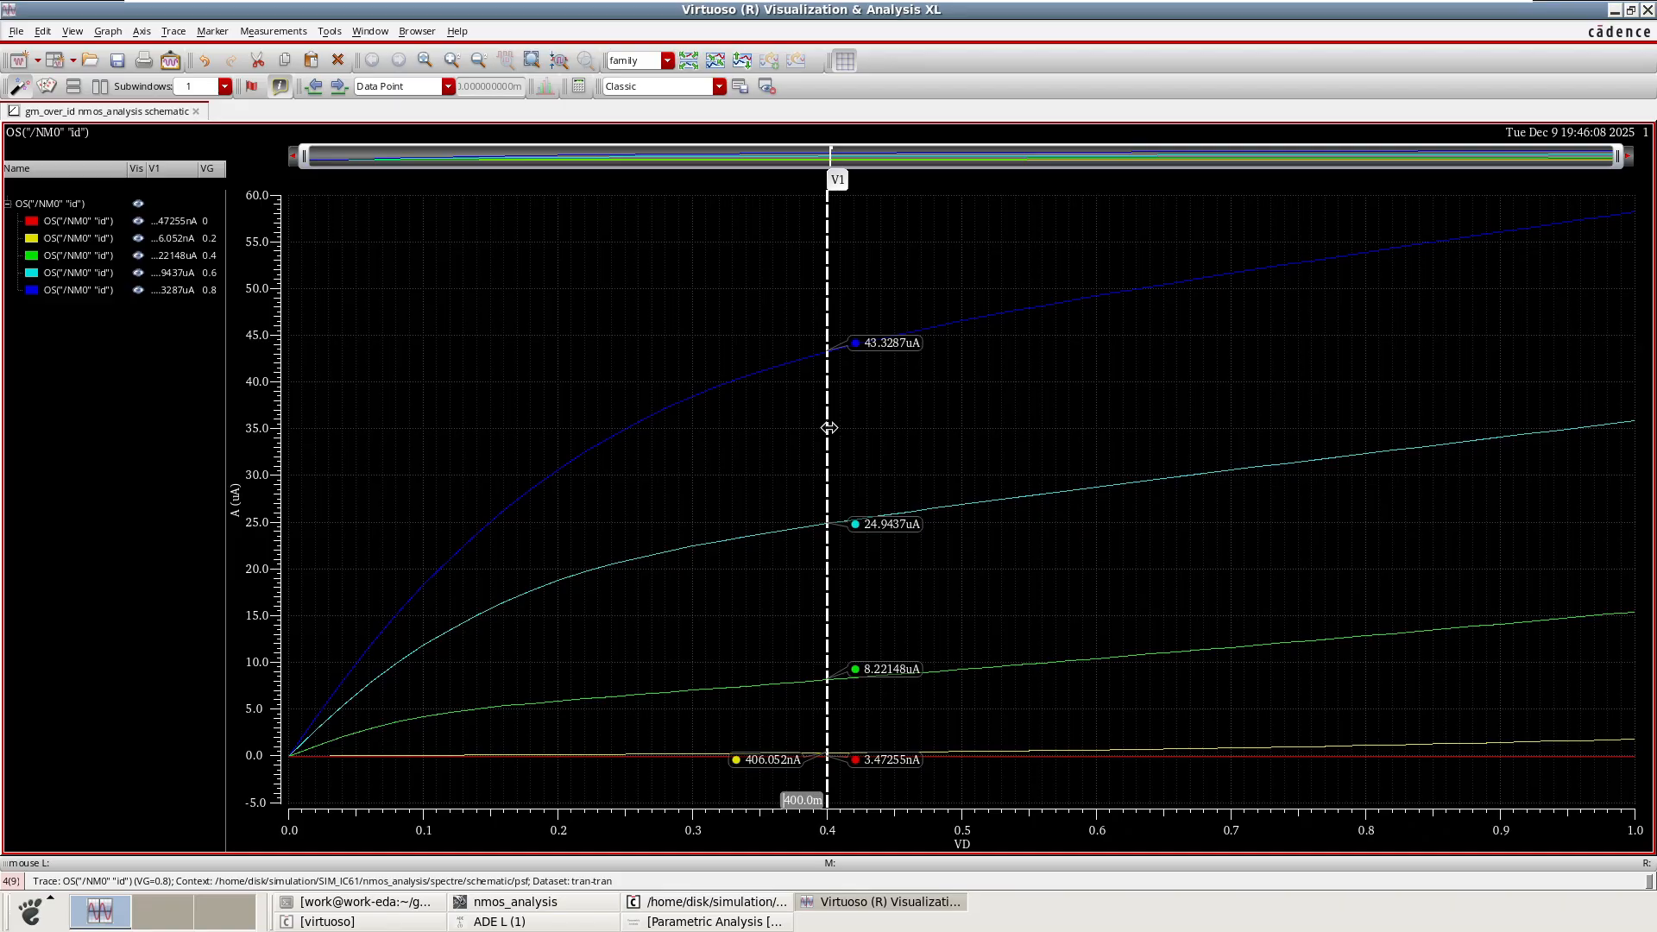
# Slide the vertical marker across the curves and place it at VD = 800m.
pyautogui.moveTo(828, 428); pyautogui.dragTo(420, 478)
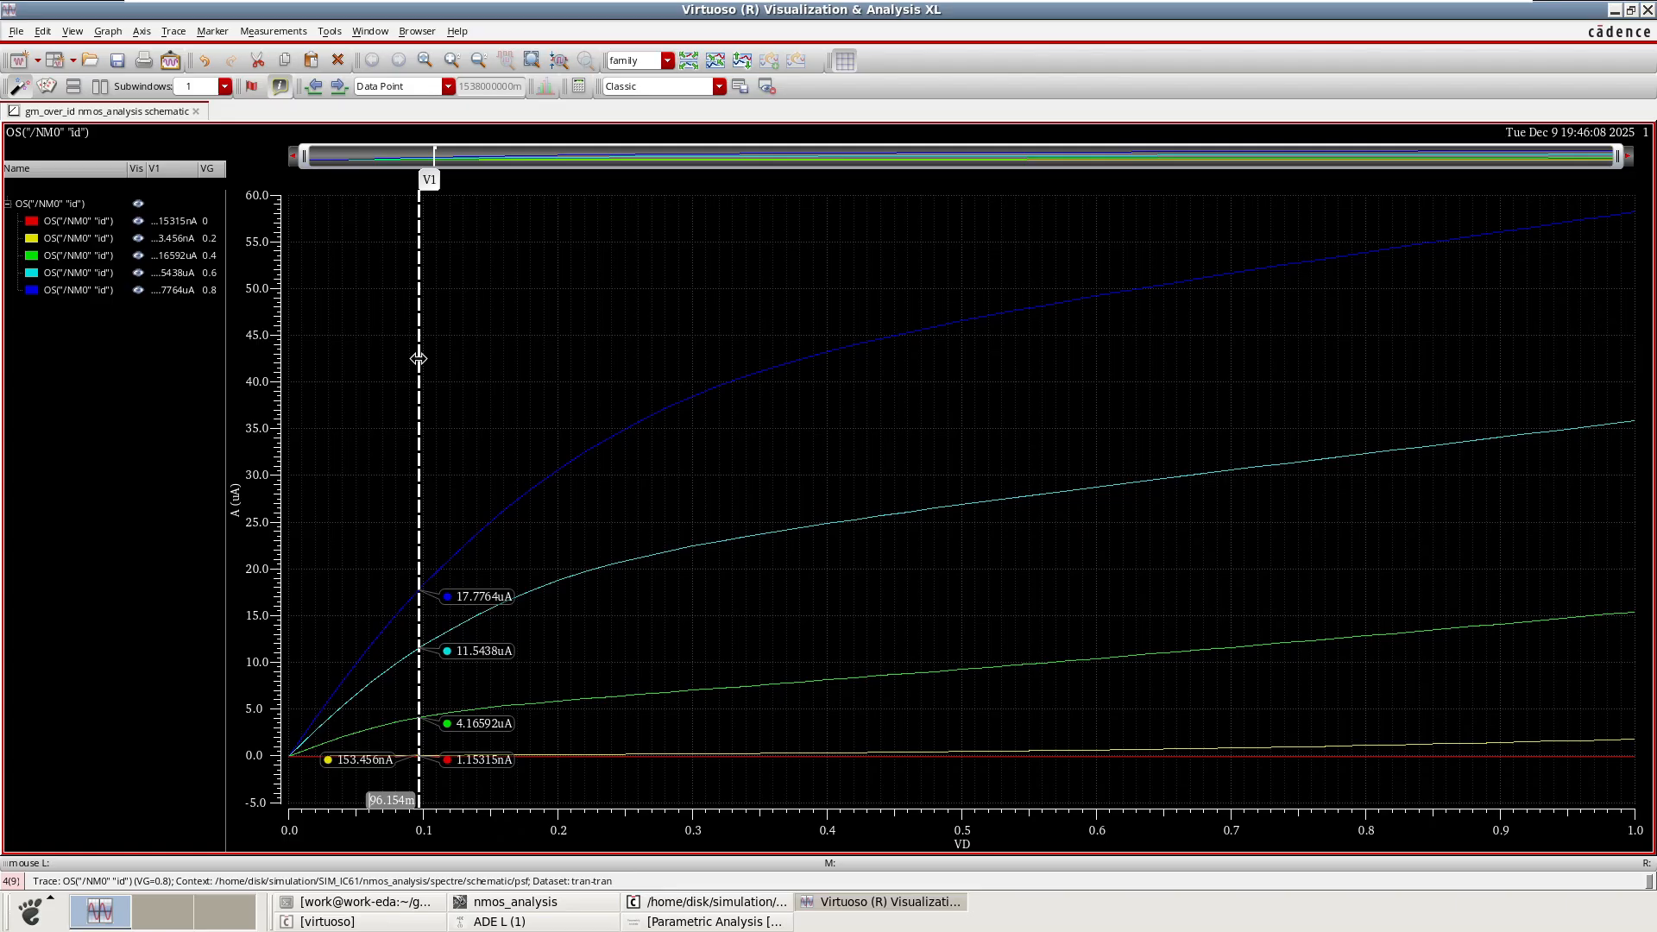
pyautogui.moveTo(418, 358); pyautogui.dragTo(959, 437)
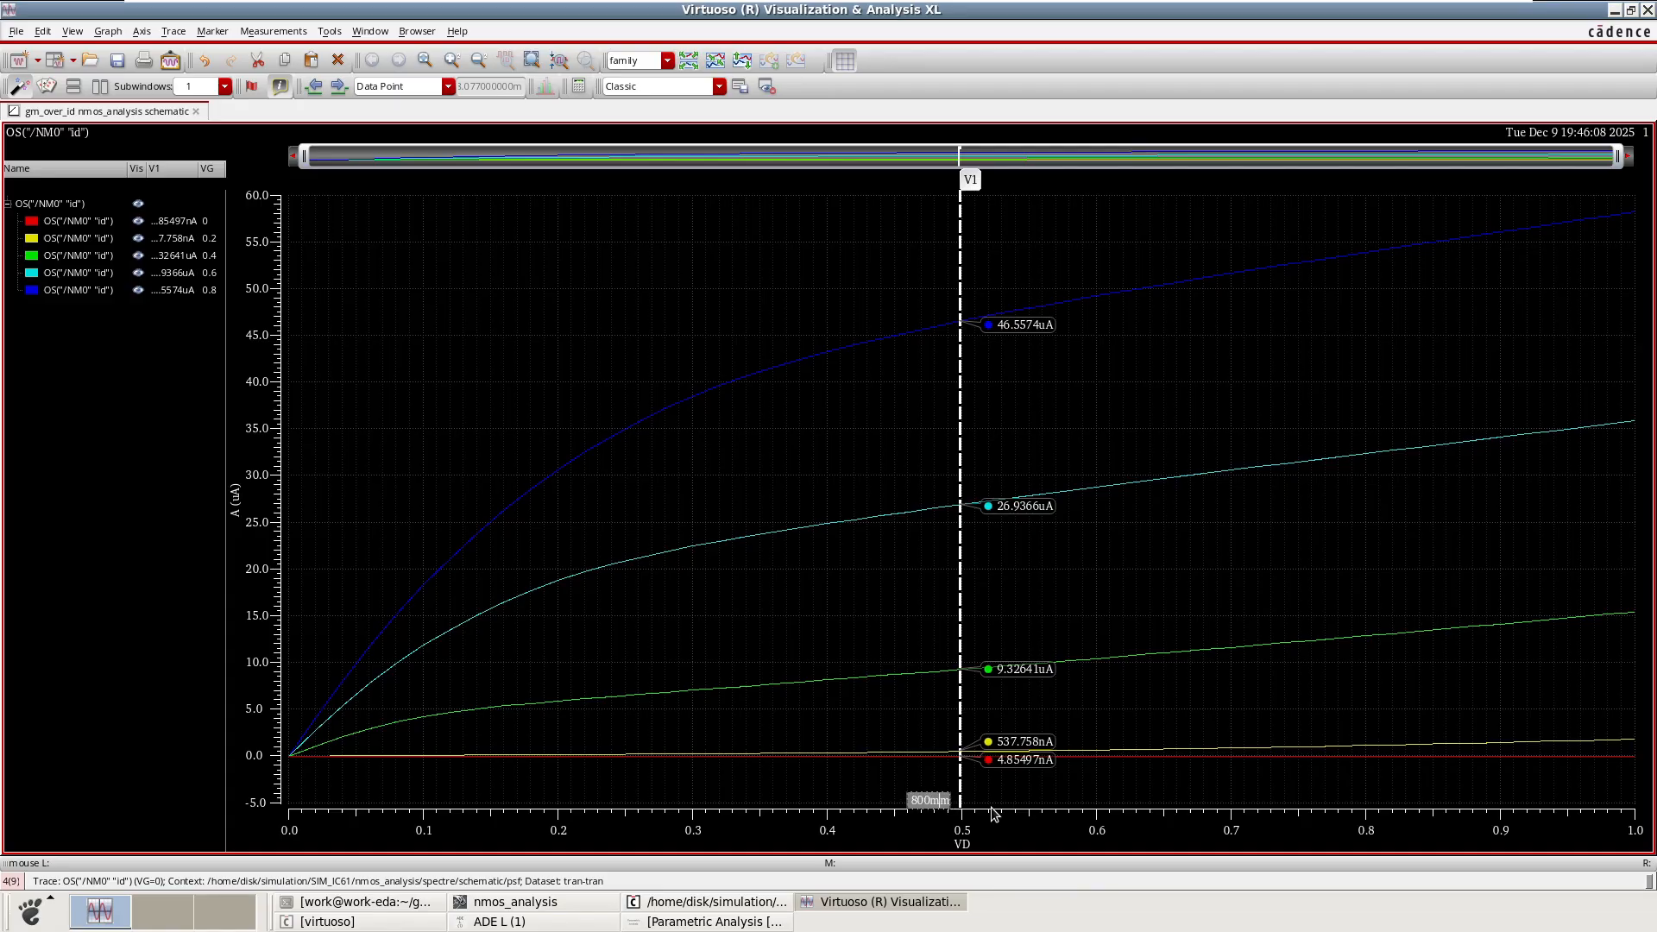
pyautogui.press('BackSpace')
pyautogui.press('Return')
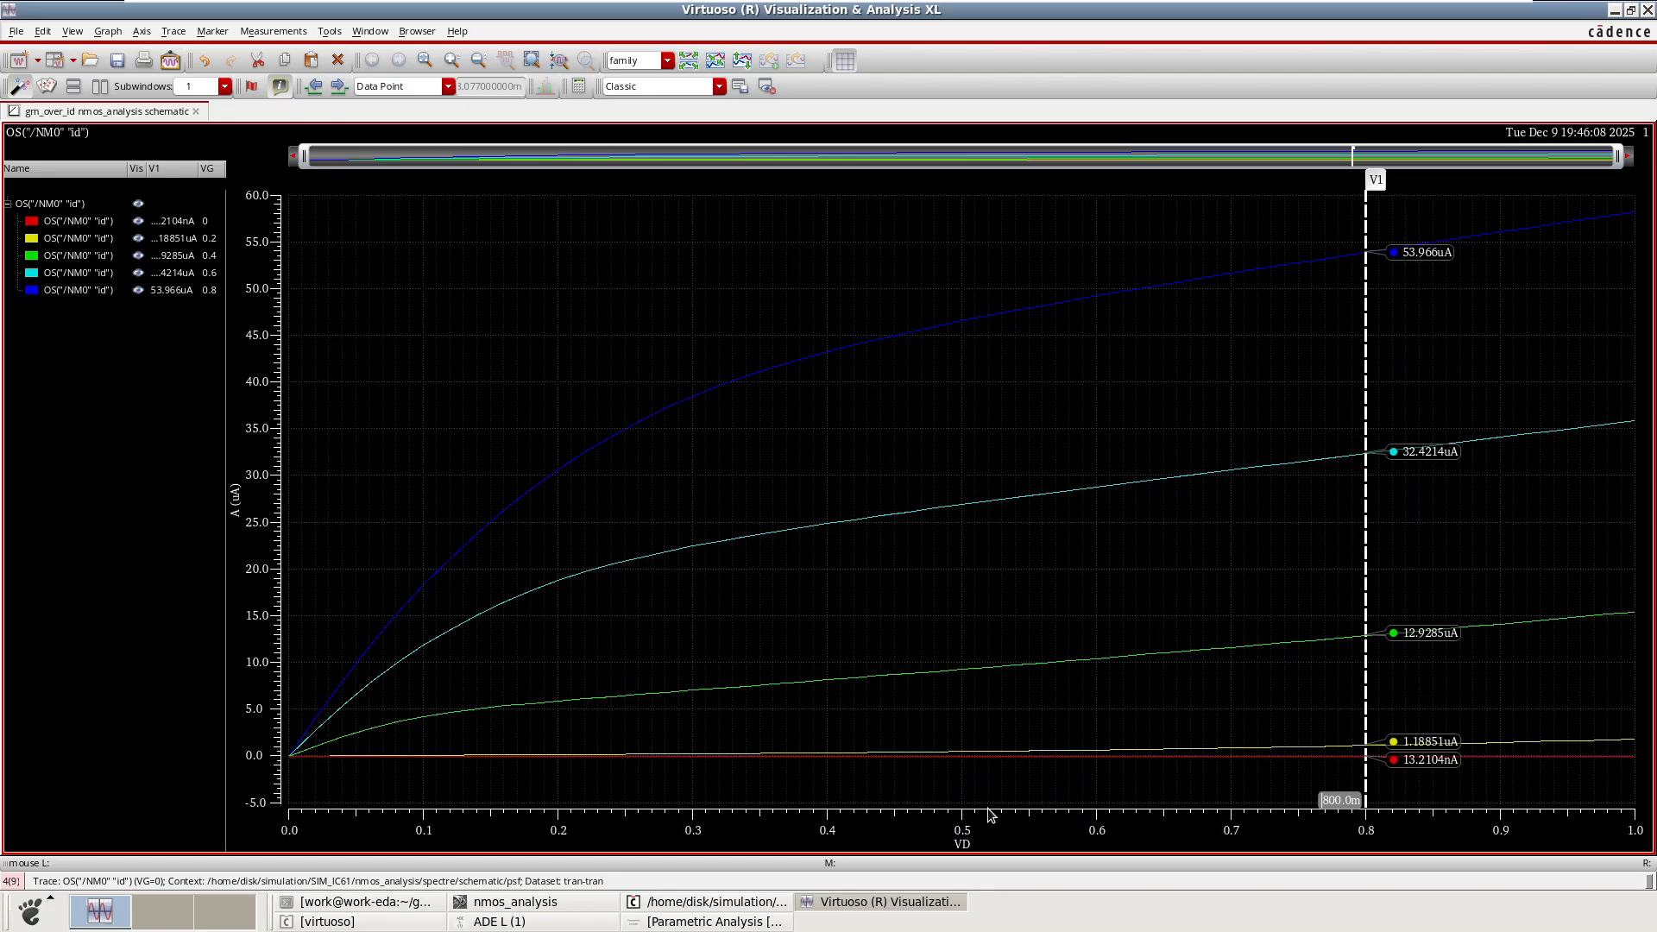
# Show only the VG = 0 trace, then restore visibility of all traces.
pyautogui.click(139, 204)
pyautogui.click(142, 222)
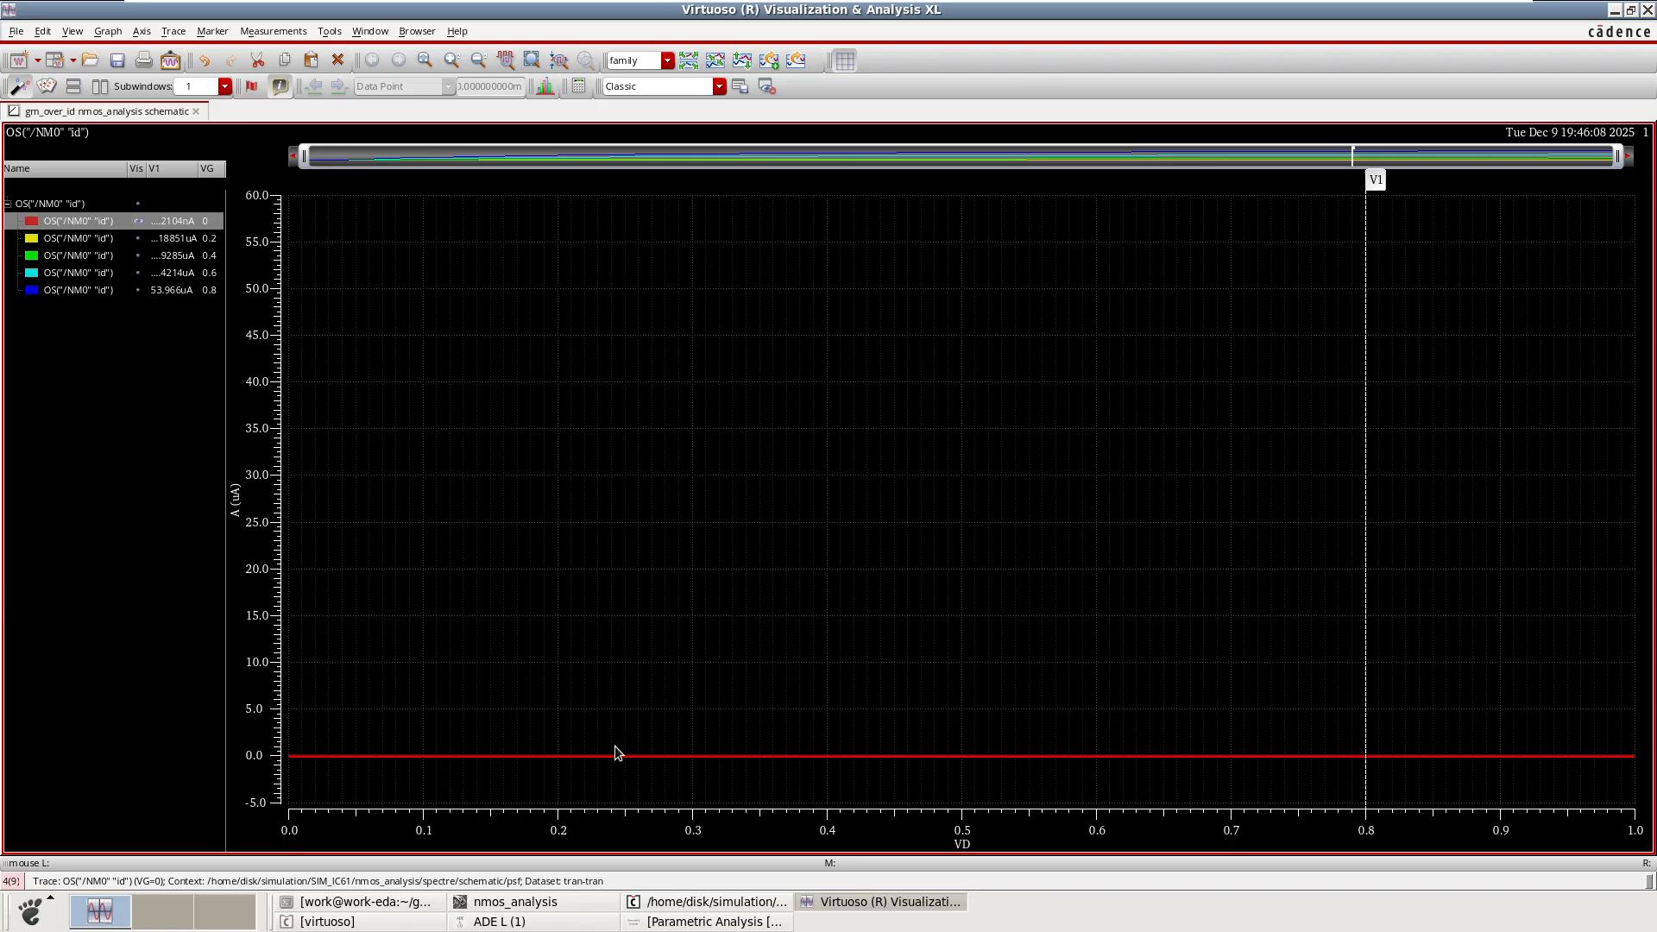
pyautogui.click(139, 228)
pyautogui.click(139, 204)
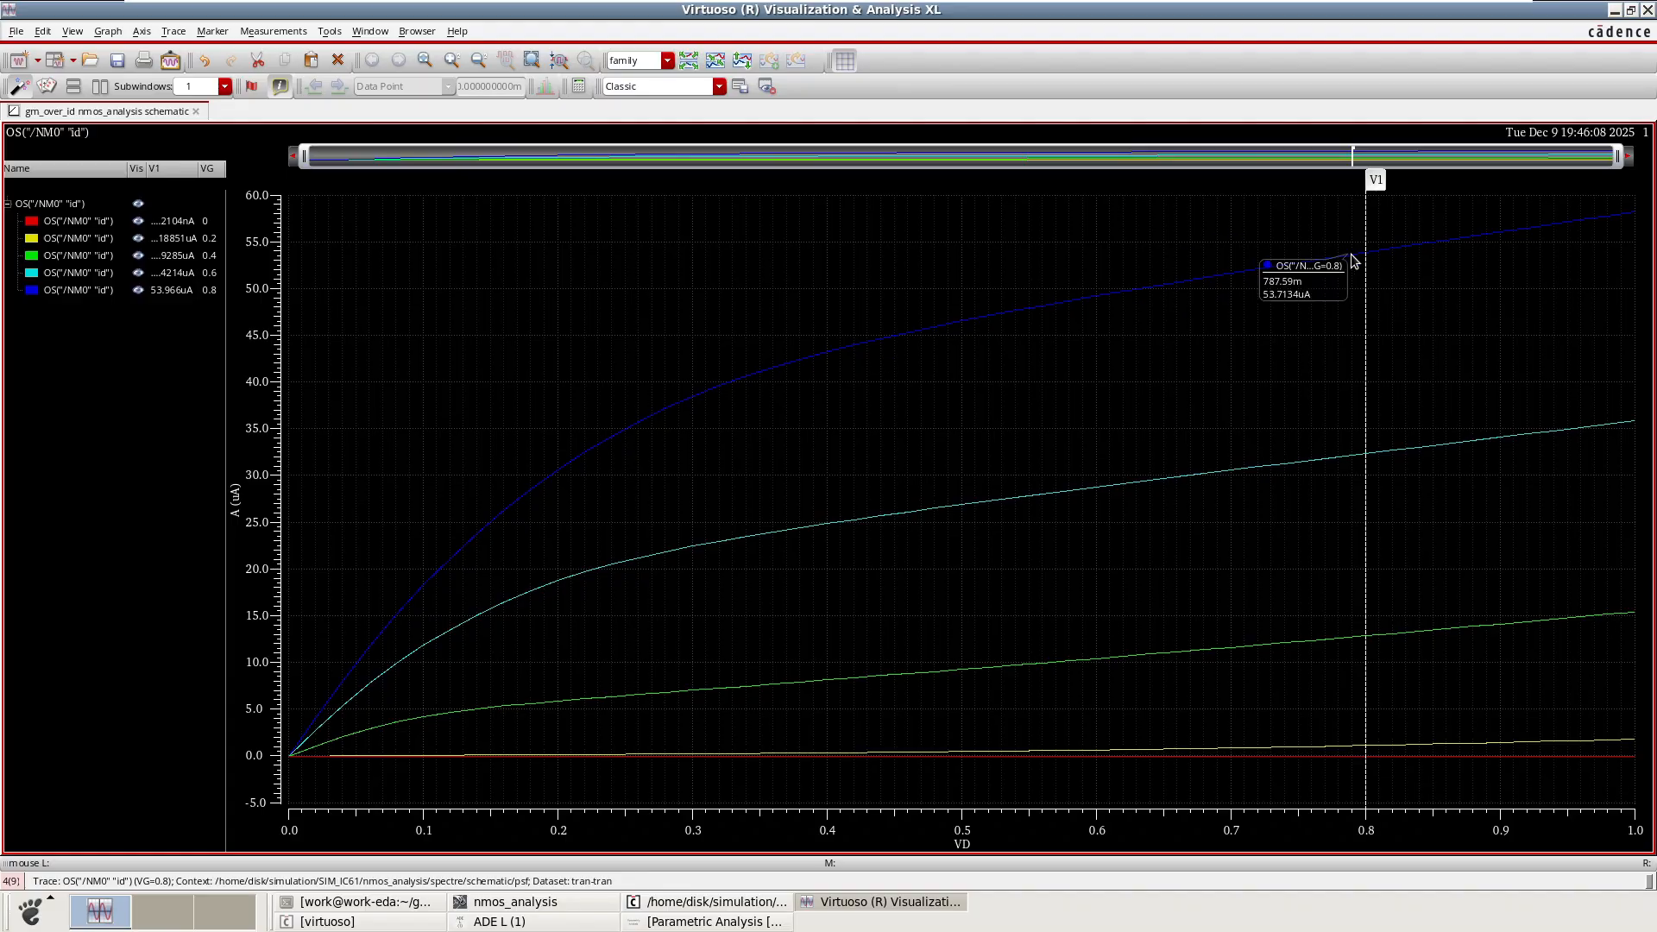
# Move the vertical marker back to about VD = 0.4 V and hide all traces.
pyautogui.moveTo(1364, 285)
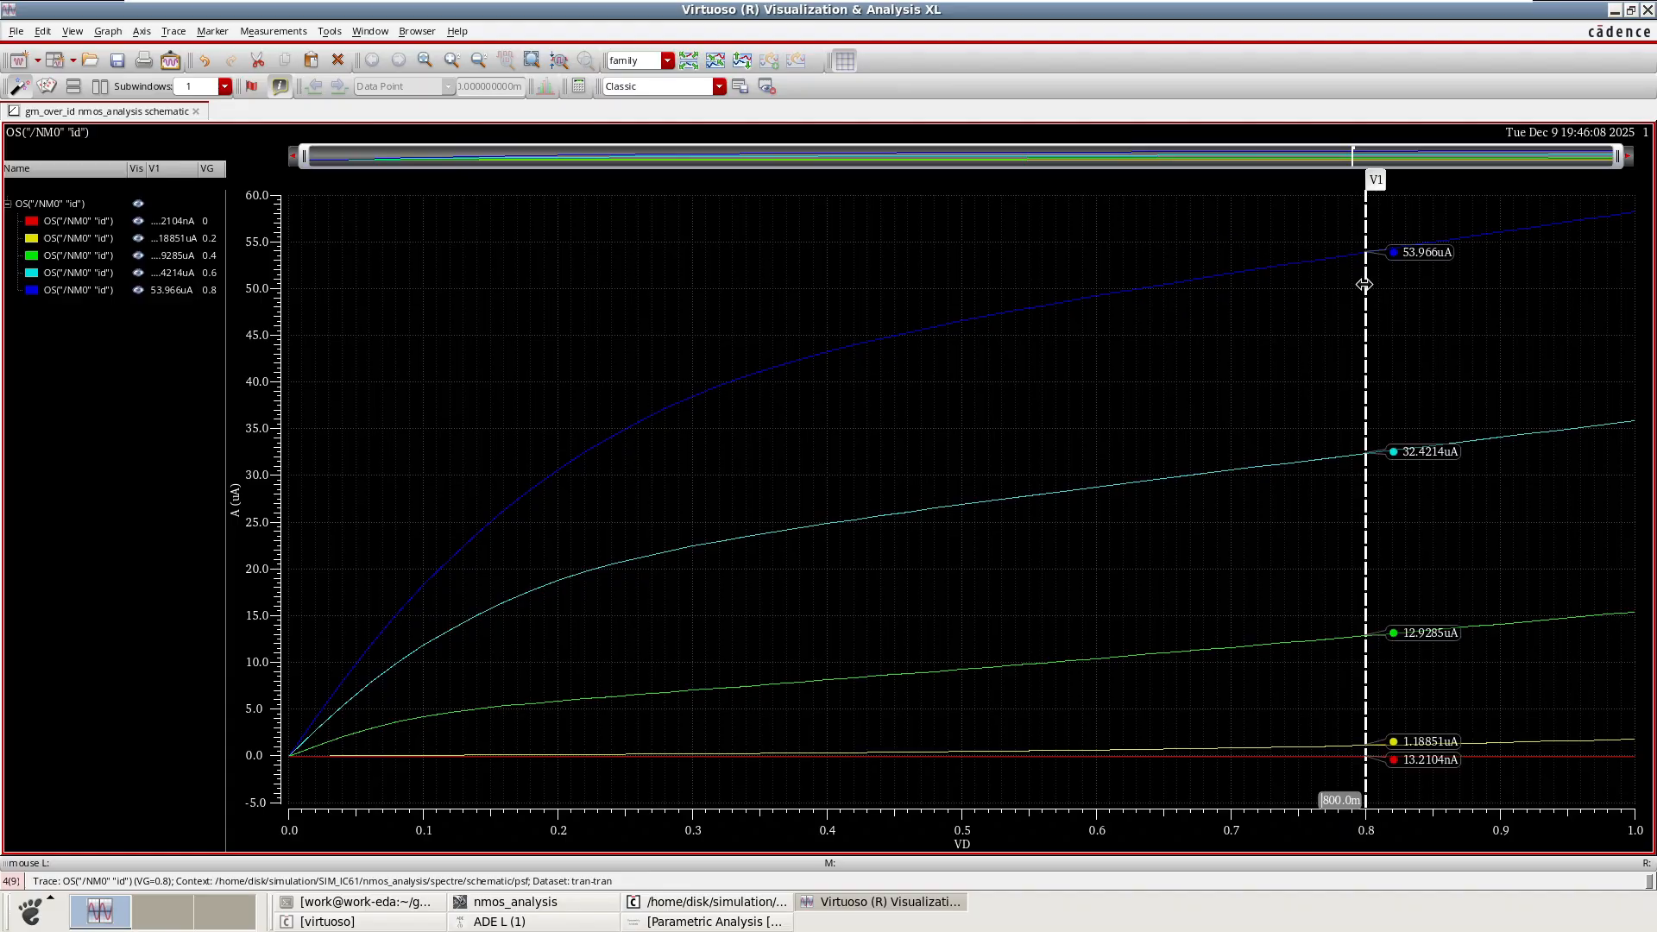
pyautogui.moveTo(1364, 285); pyautogui.dragTo(825, 324)
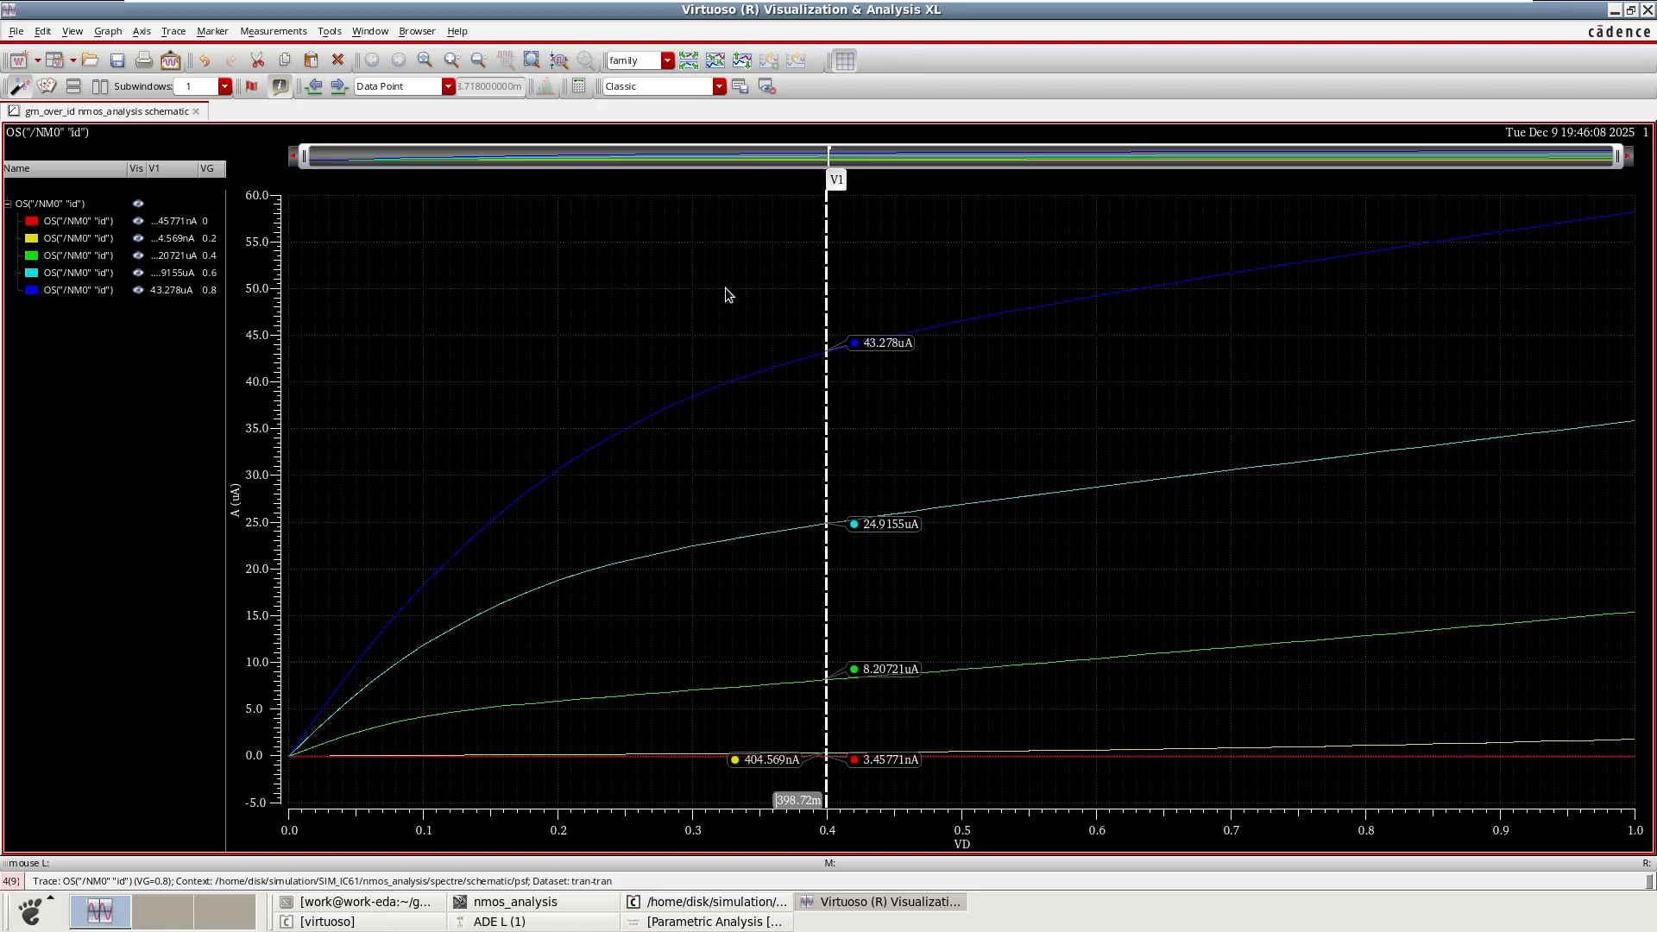
pyautogui.click(138, 206)
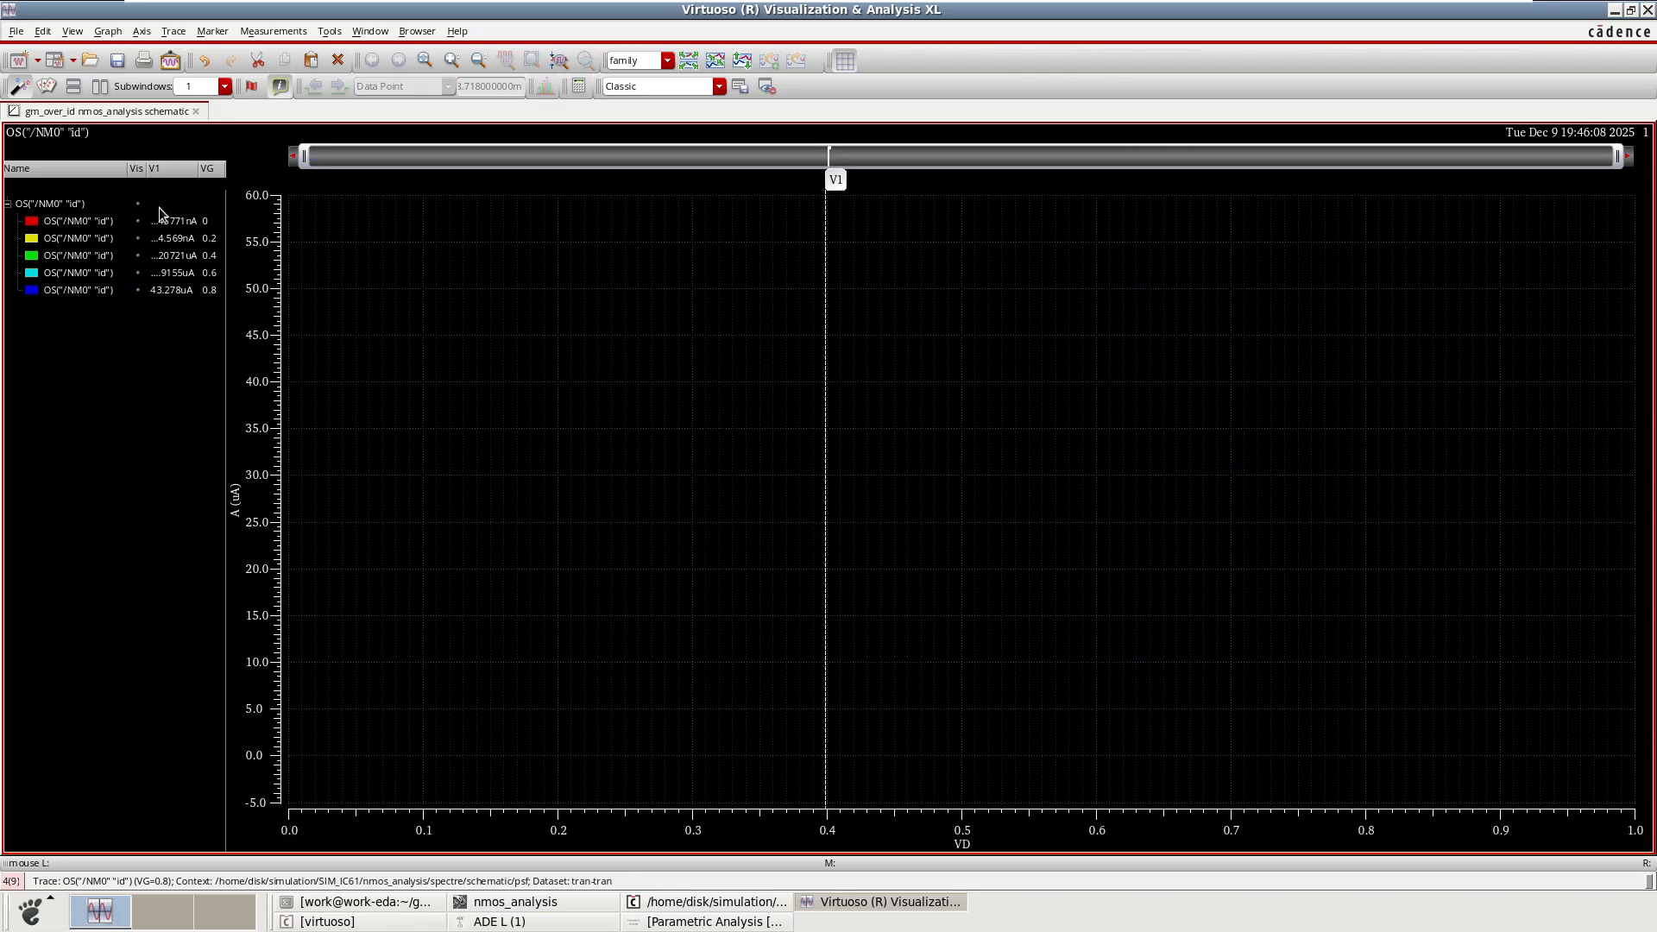
# Open the Parametric Analysis window and insert a second sweep row for the variable Ln.
pyautogui.click(1613, 11)
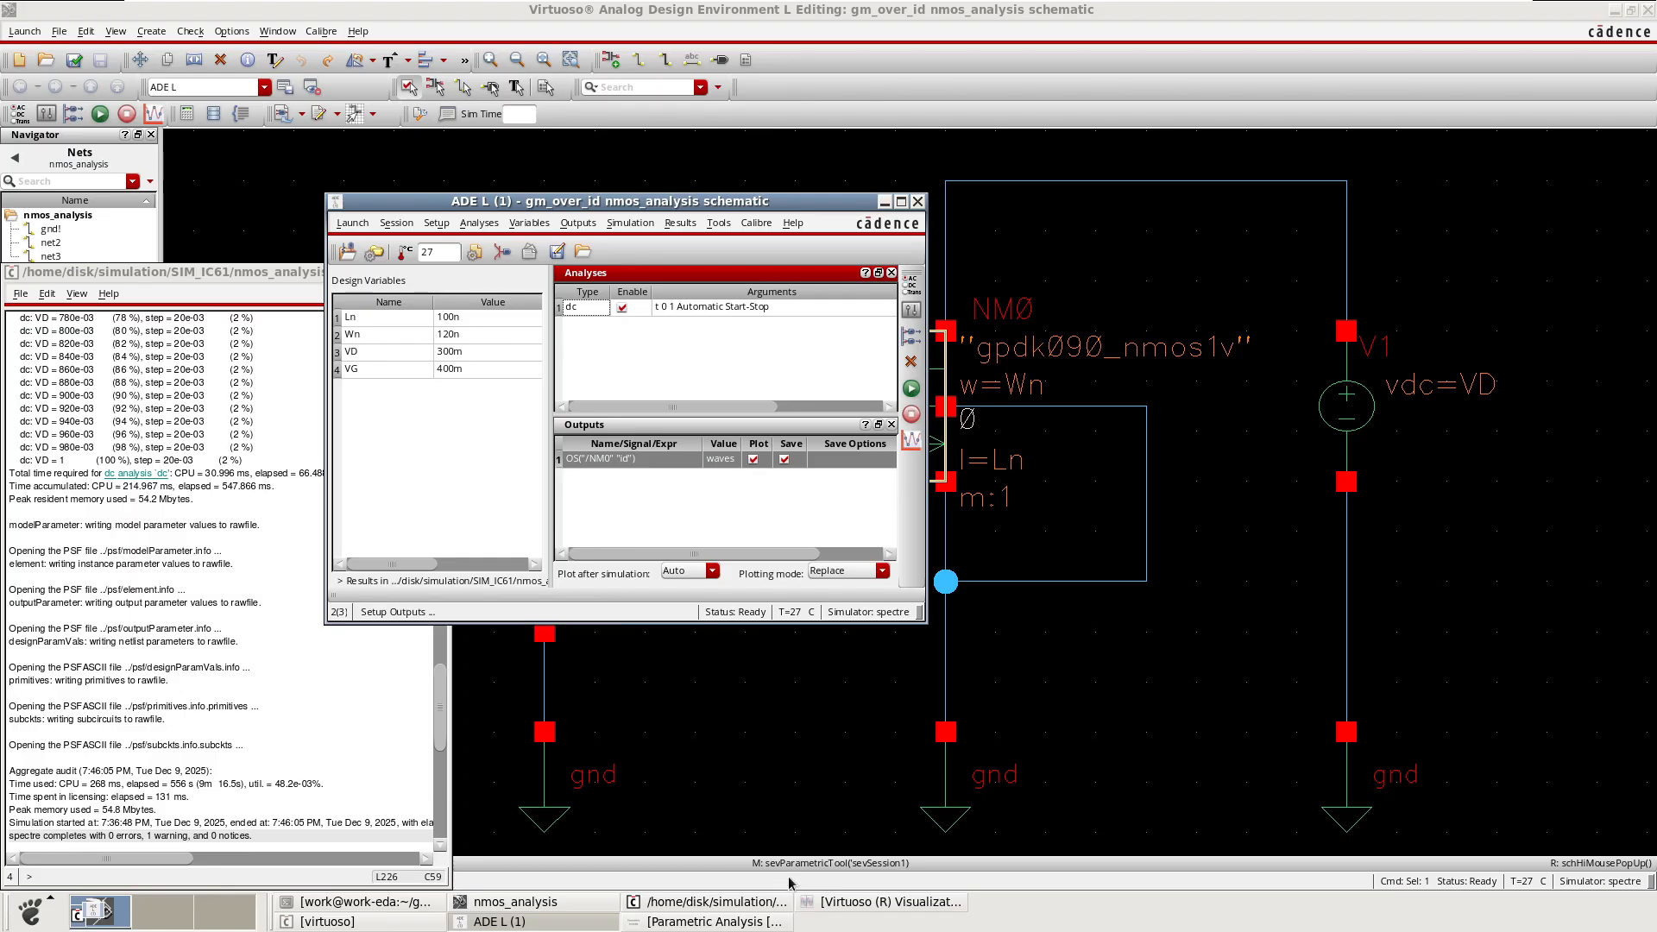
pyautogui.click(847, 901)
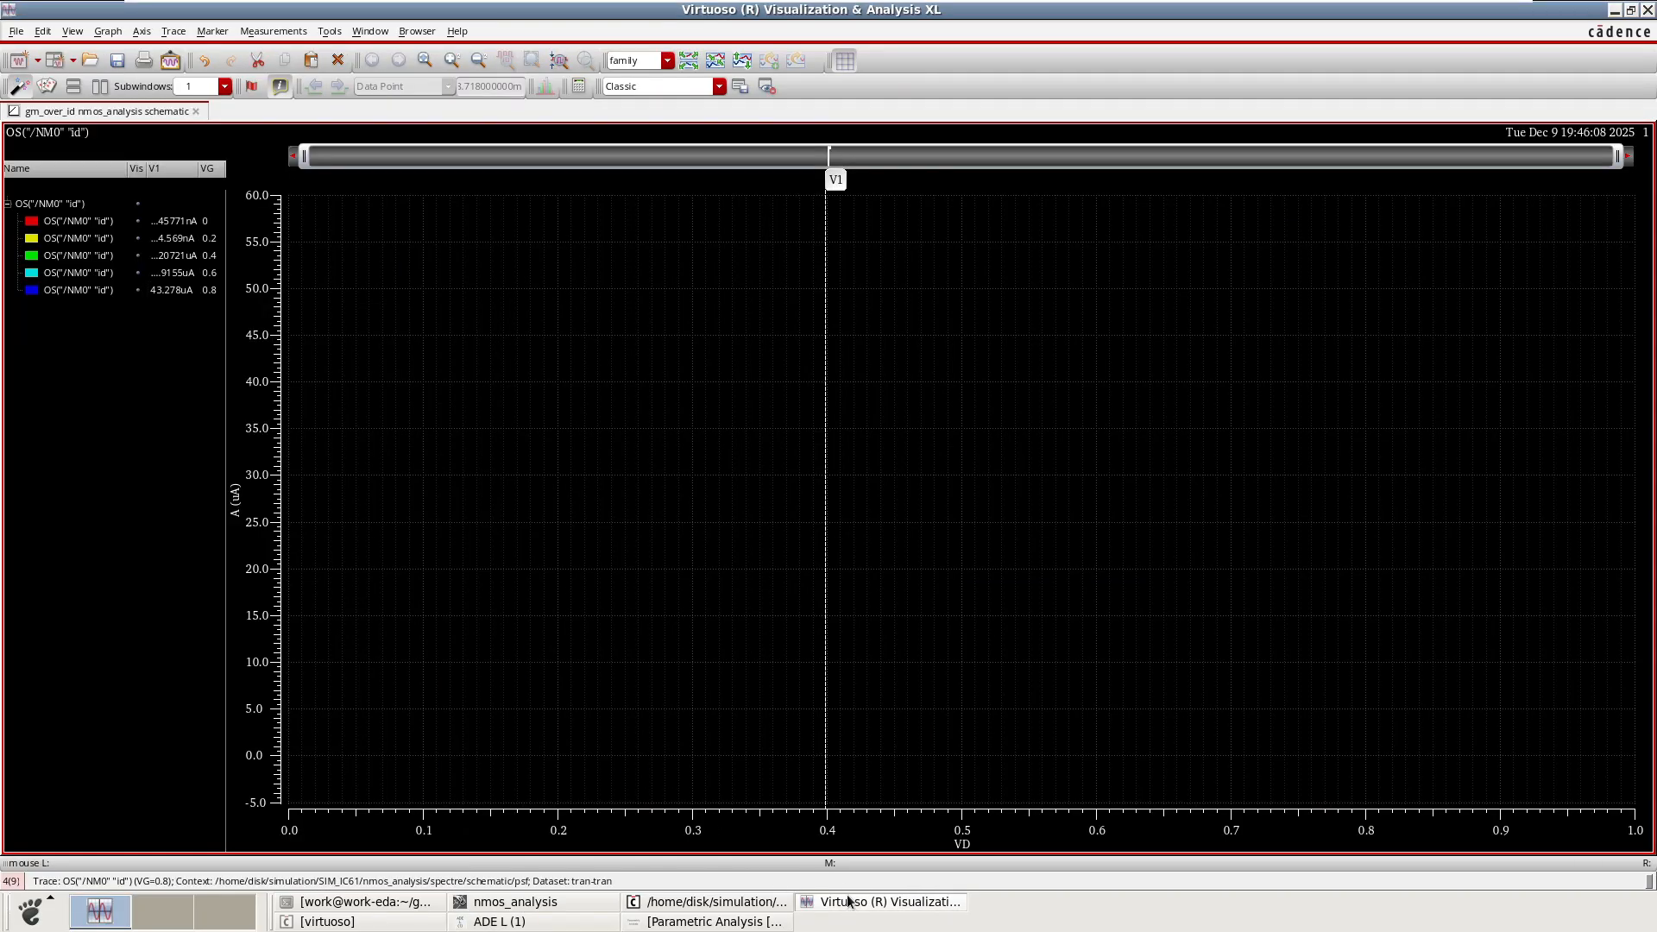
pyautogui.click(715, 920)
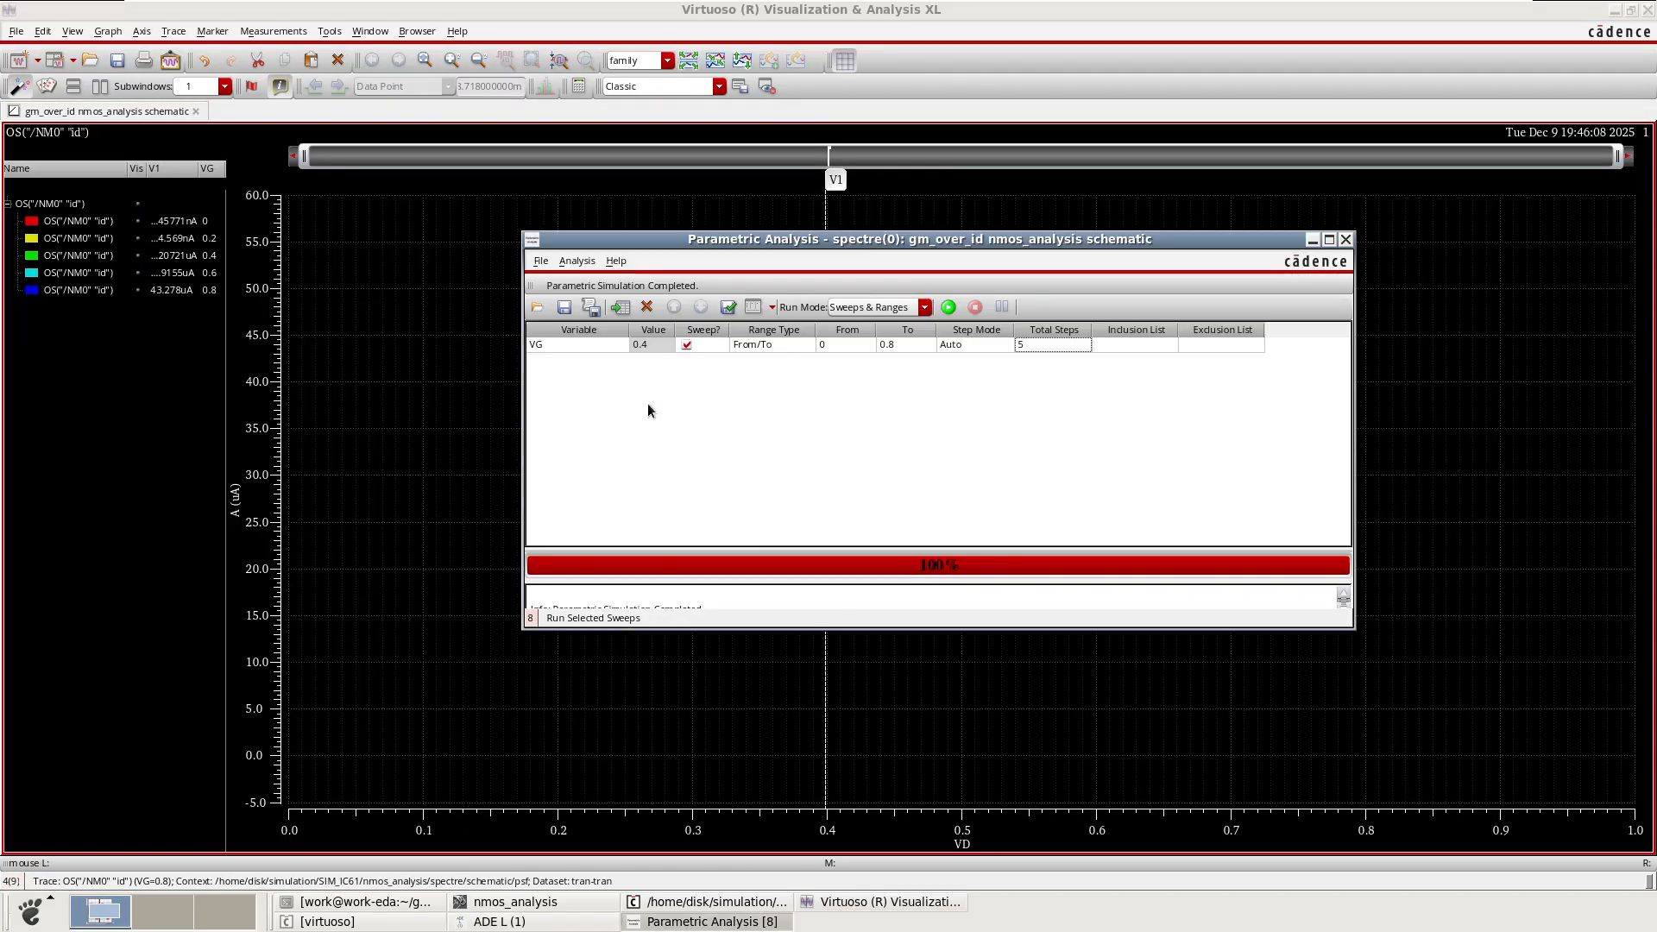
pyautogui.rightClick(597, 365)
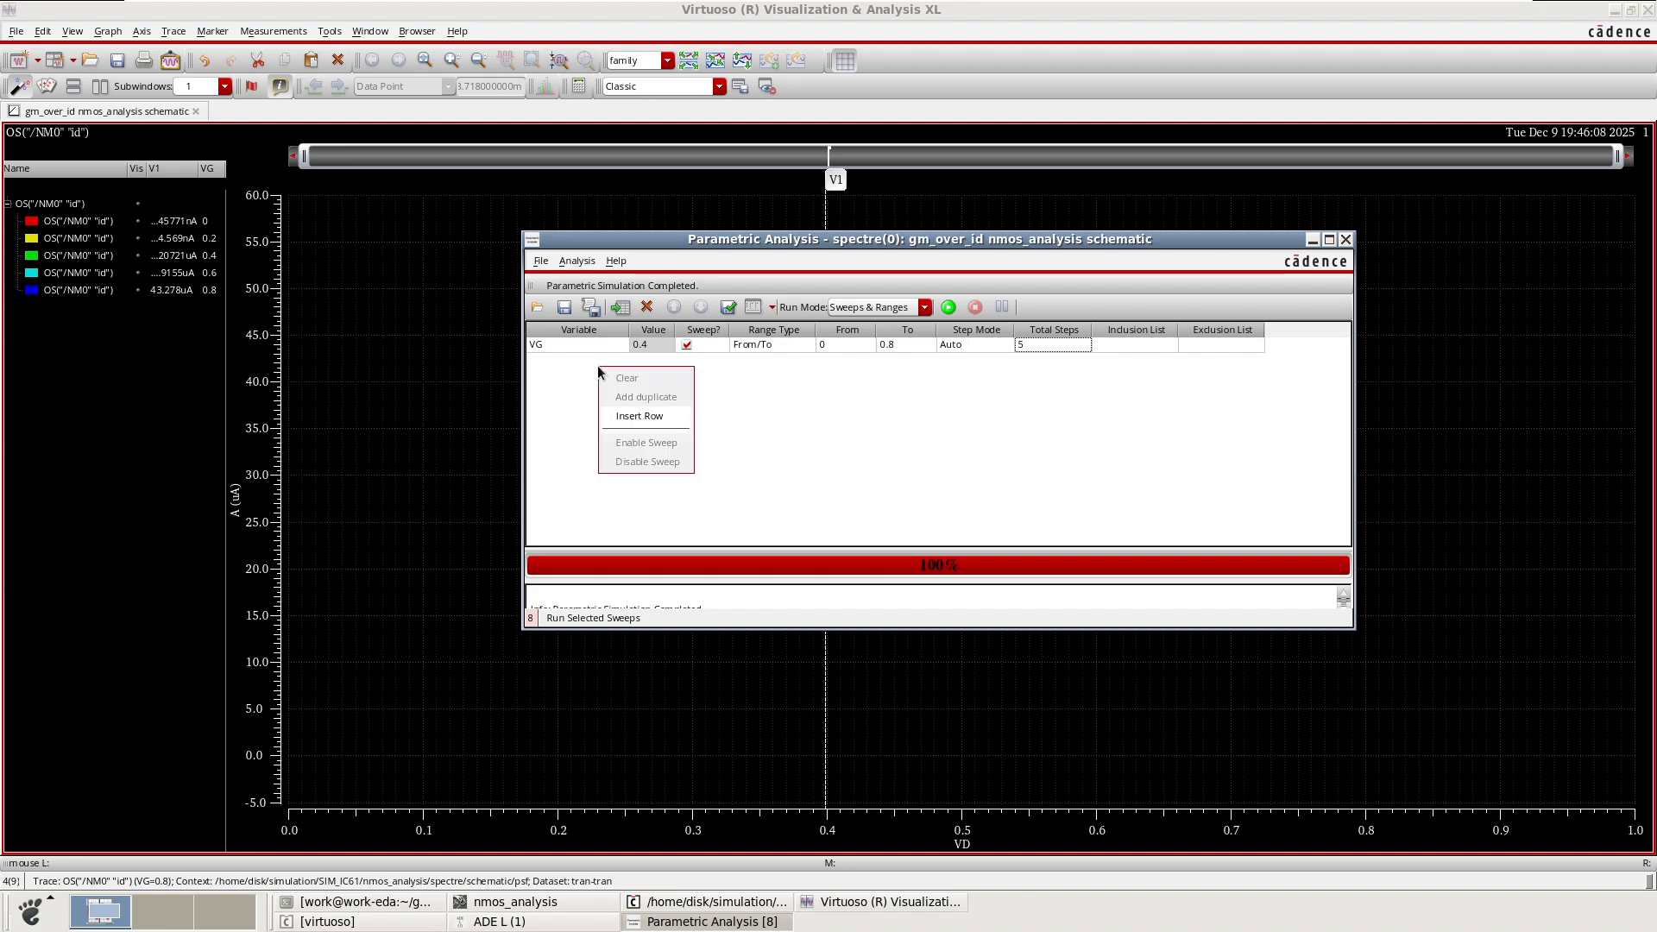
pyautogui.click(646, 421)
pyautogui.click(681, 423)
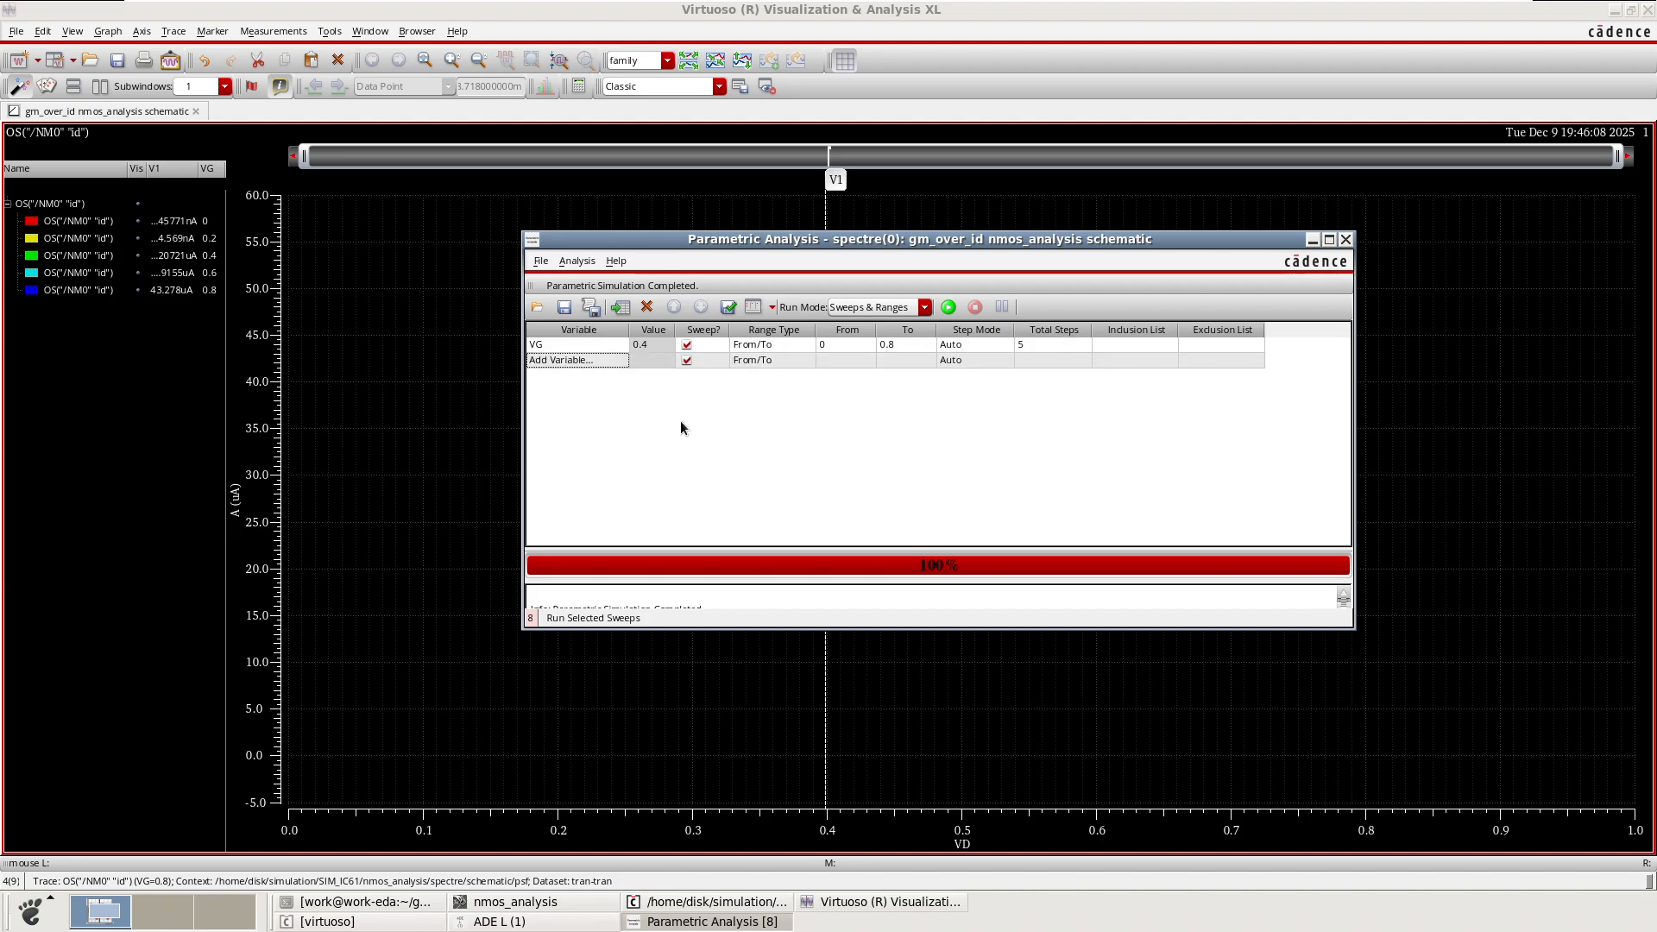
pyautogui.click(618, 363)
pyautogui.click(619, 363)
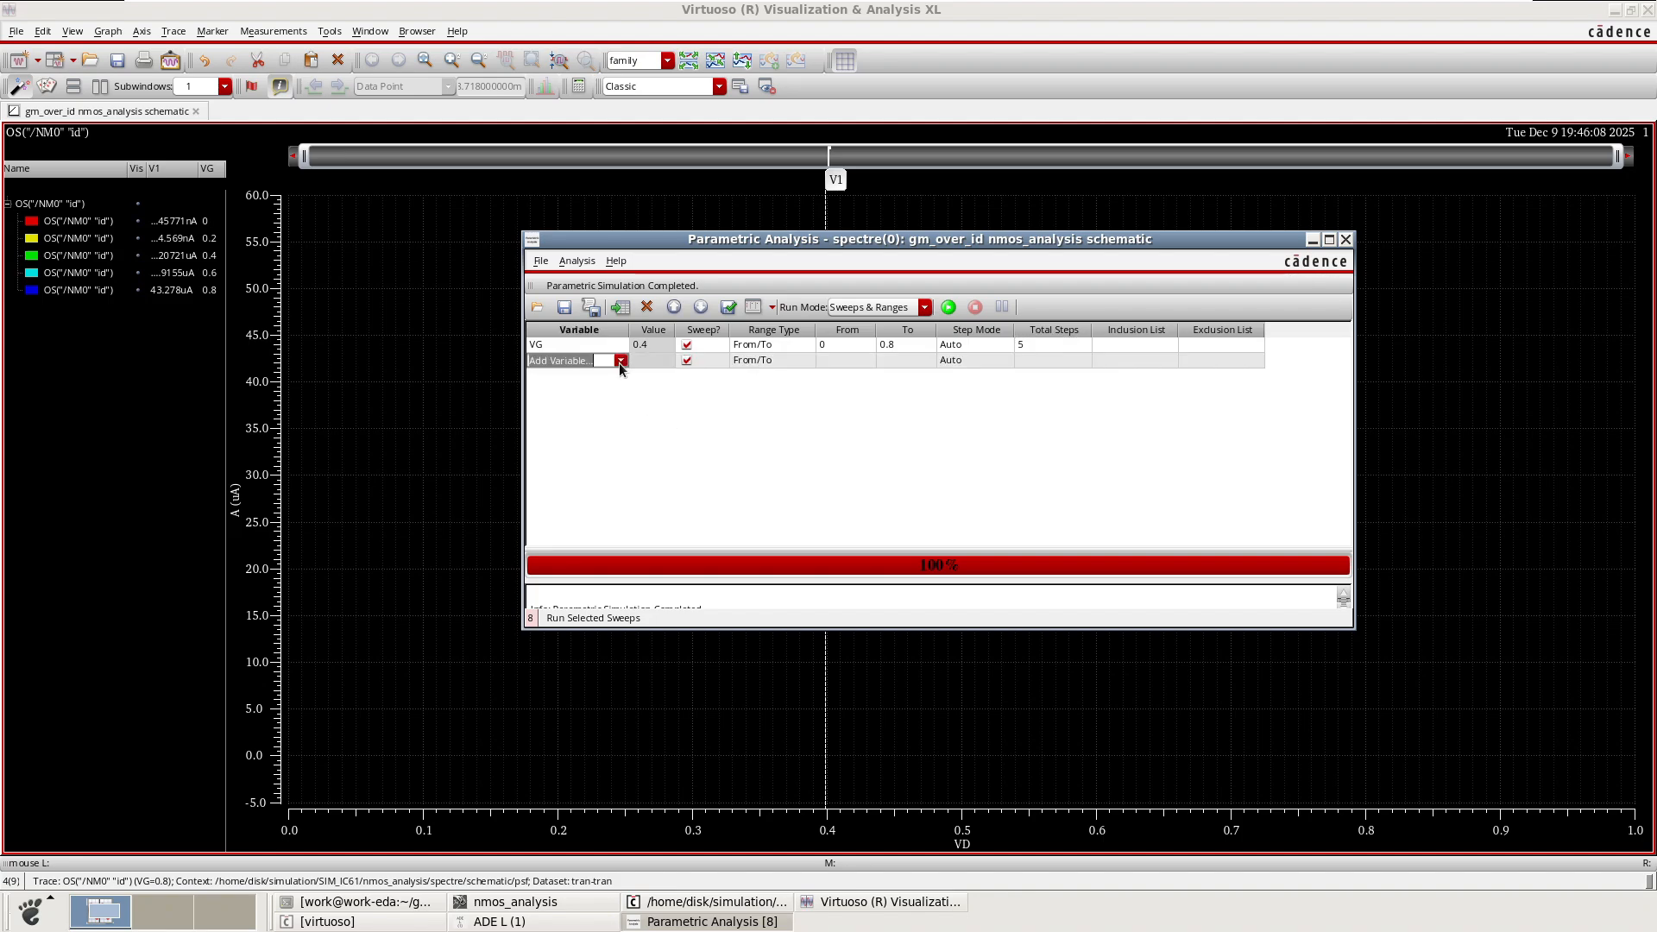
pyautogui.click(620, 361)
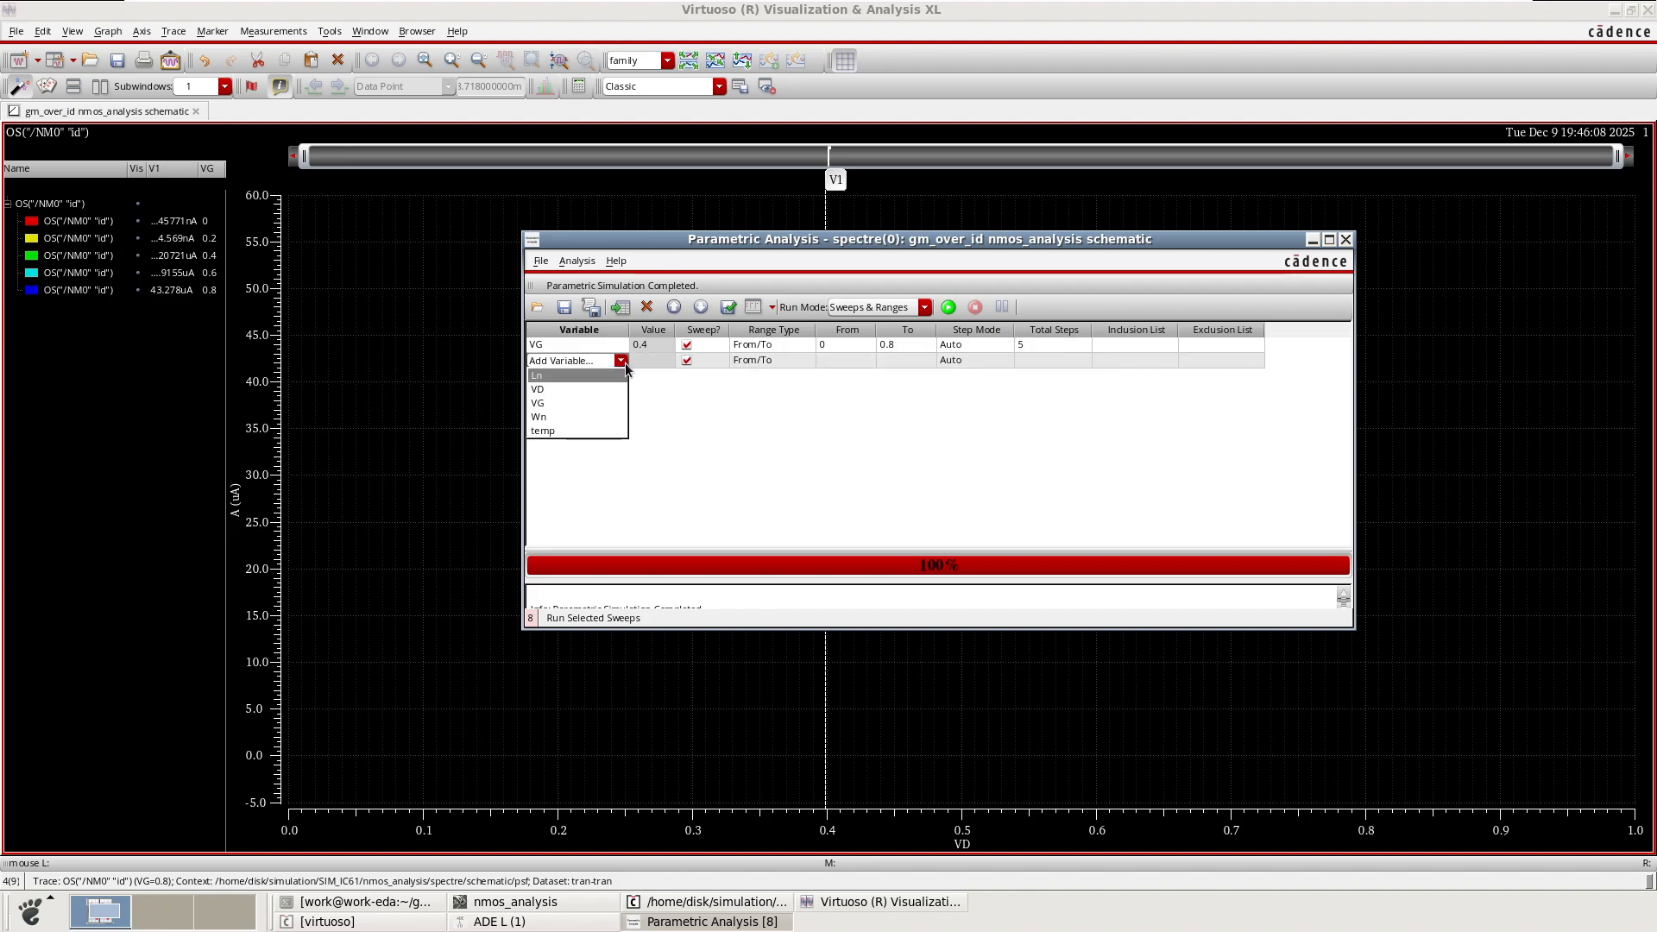
pyautogui.click(566, 376)
pyautogui.click(593, 421)
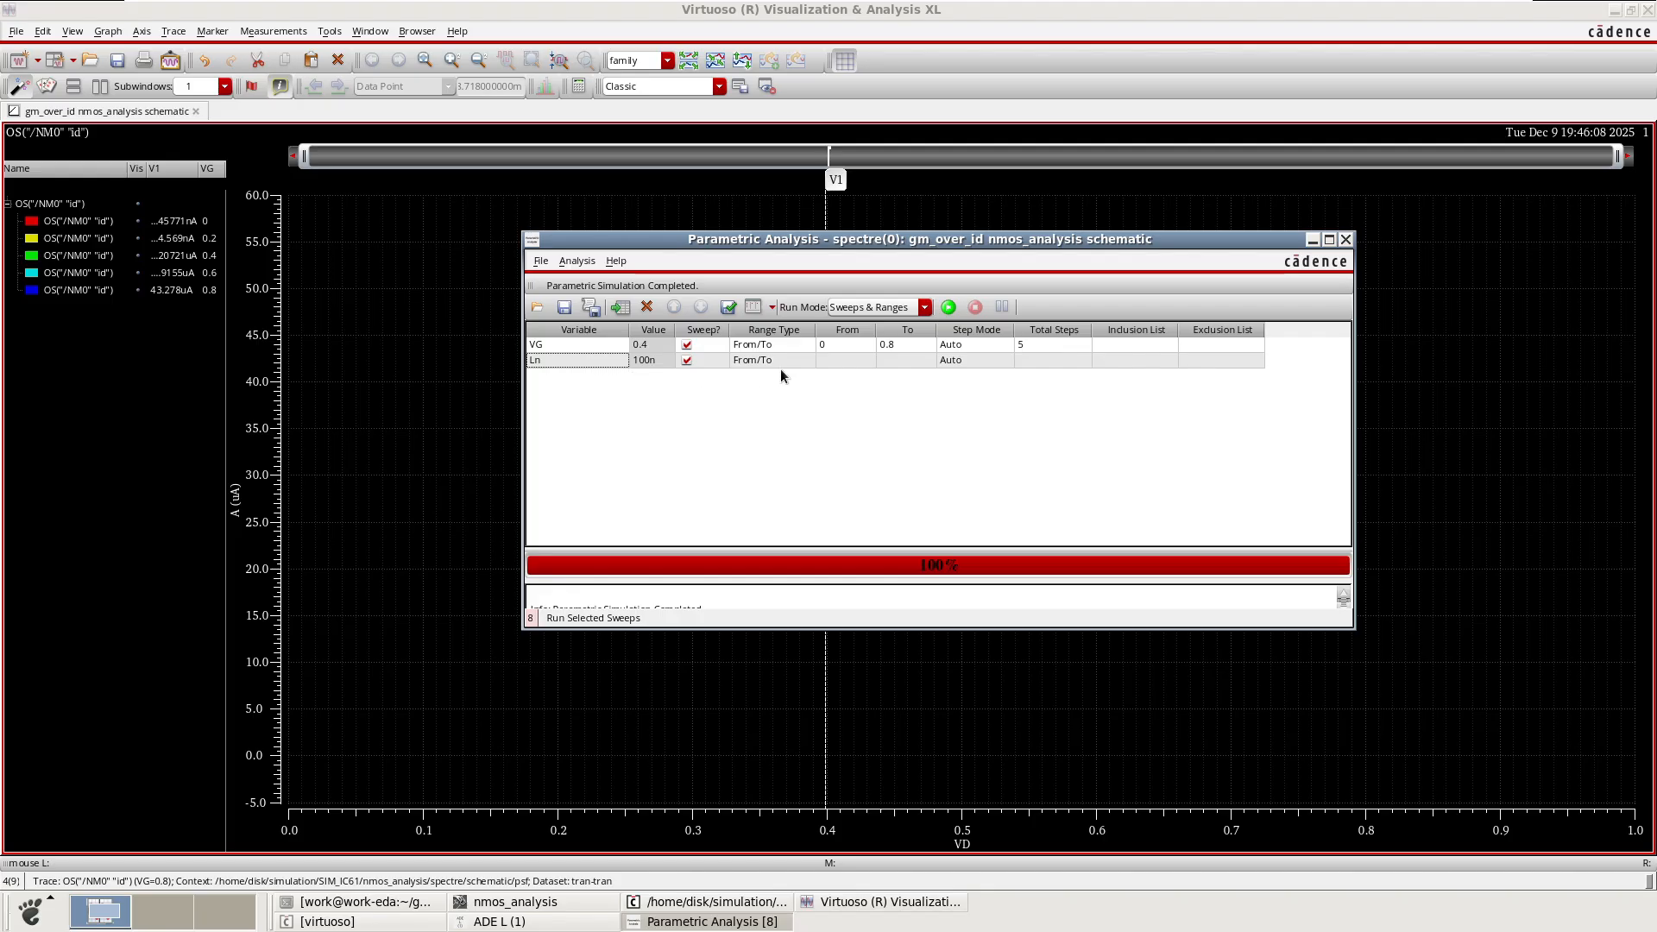
# Set the Ln sweep from 100n to 5u with 5 total steps.
pyautogui.click(841, 364)
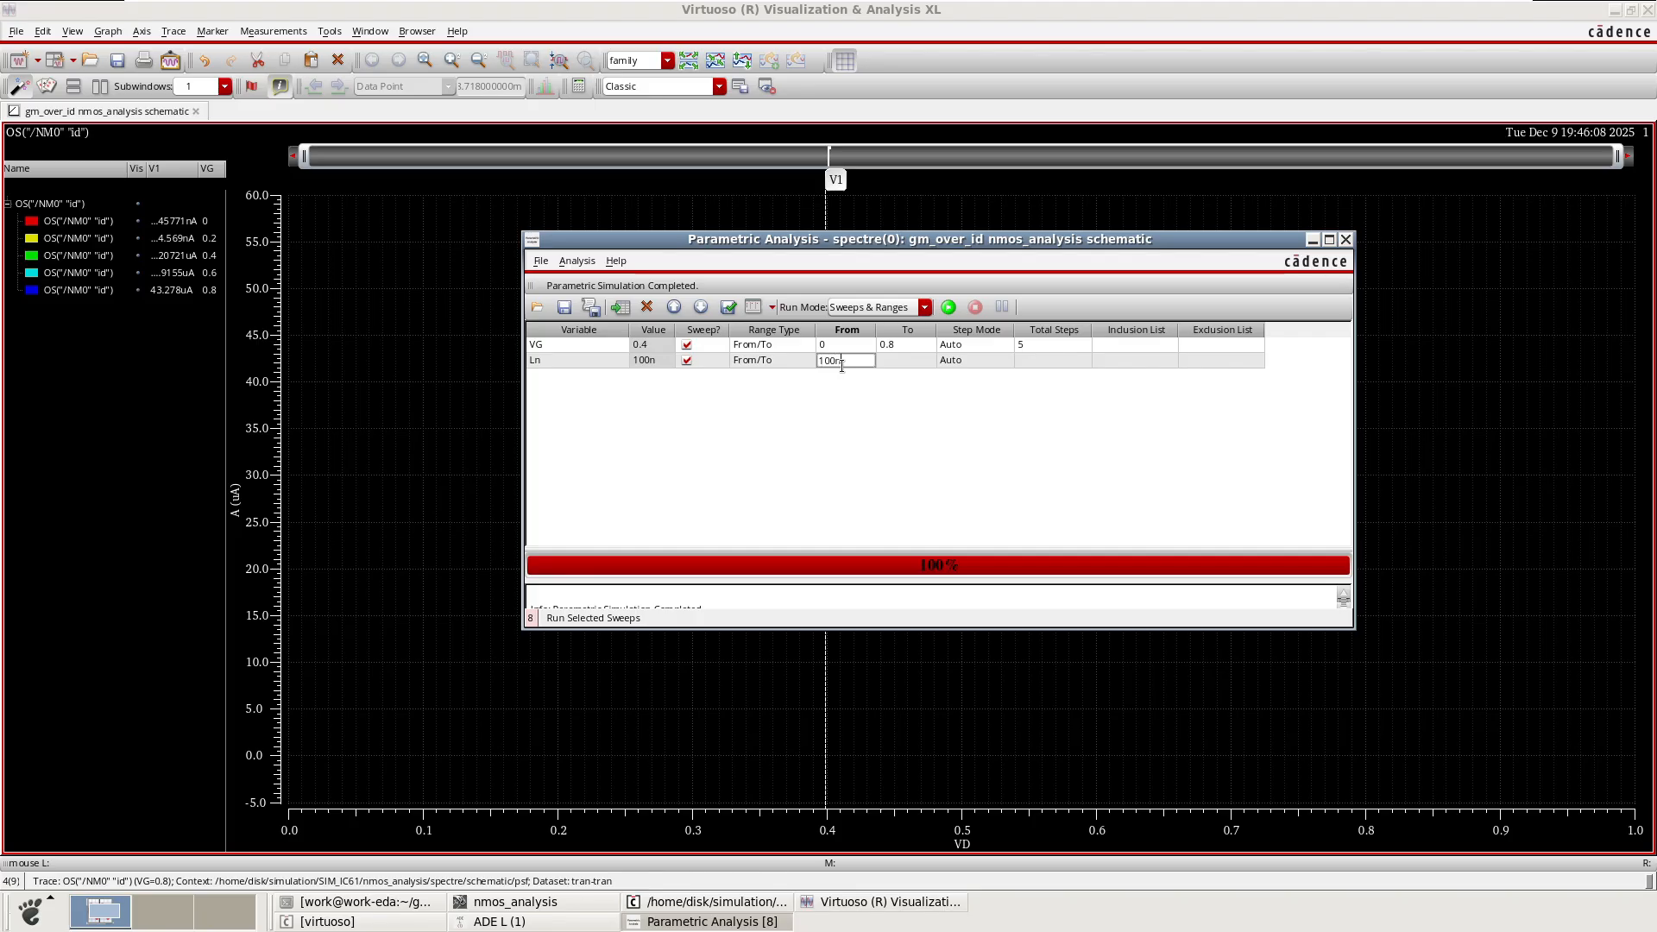
pyautogui.press('Return')
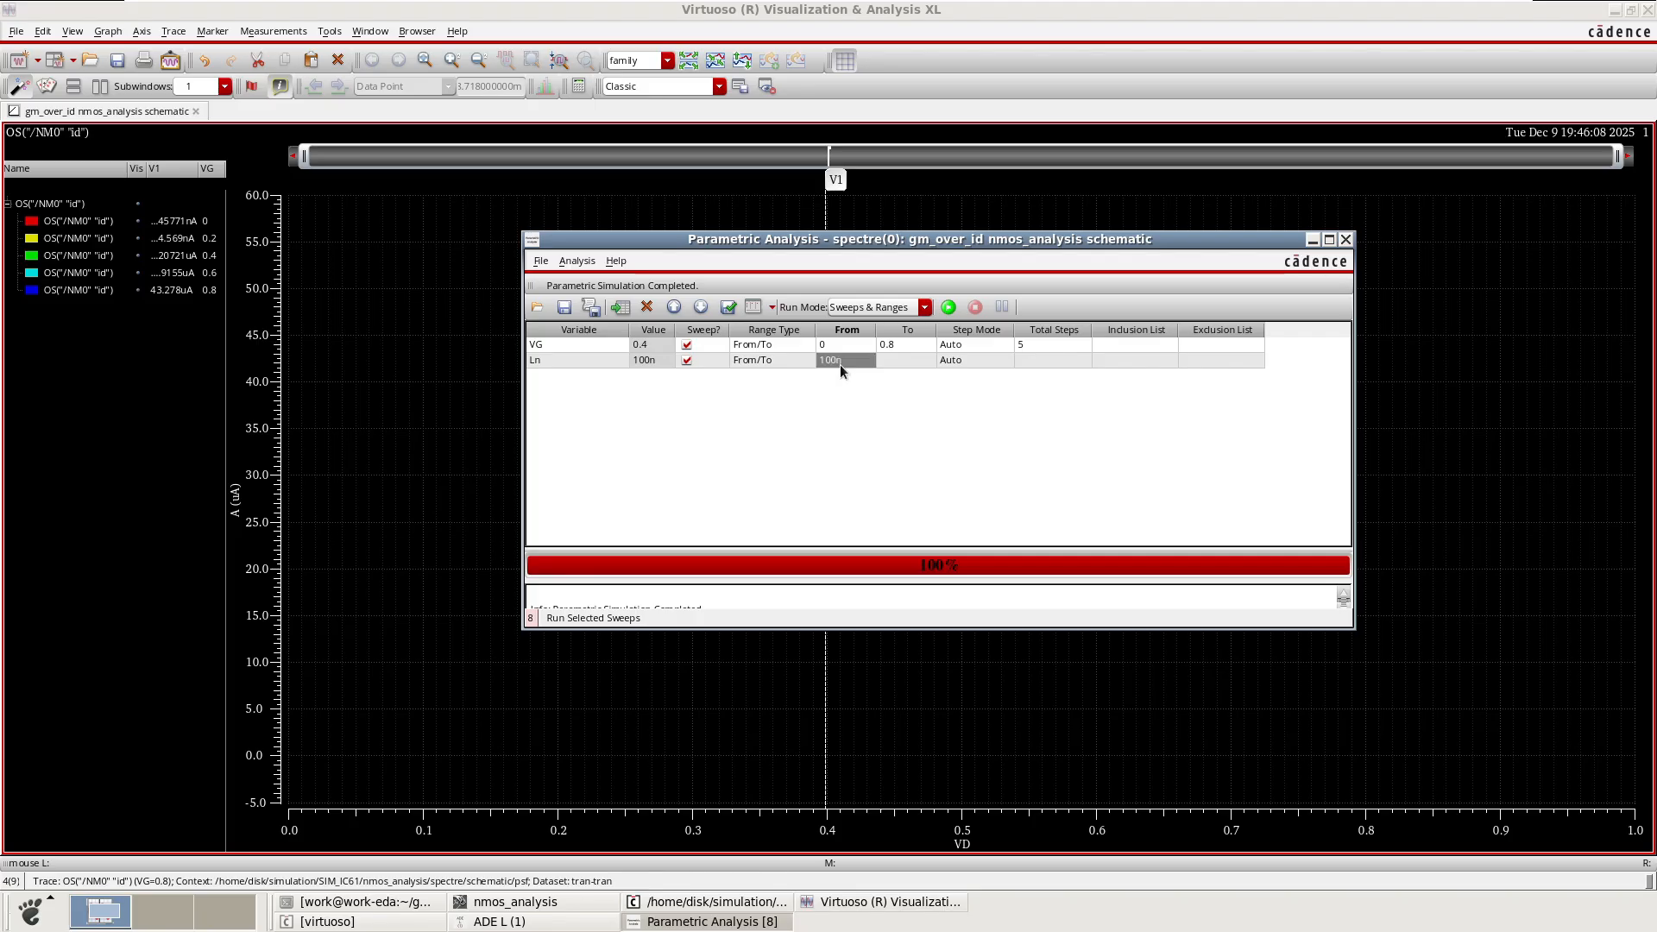
pyautogui.click(898, 360)
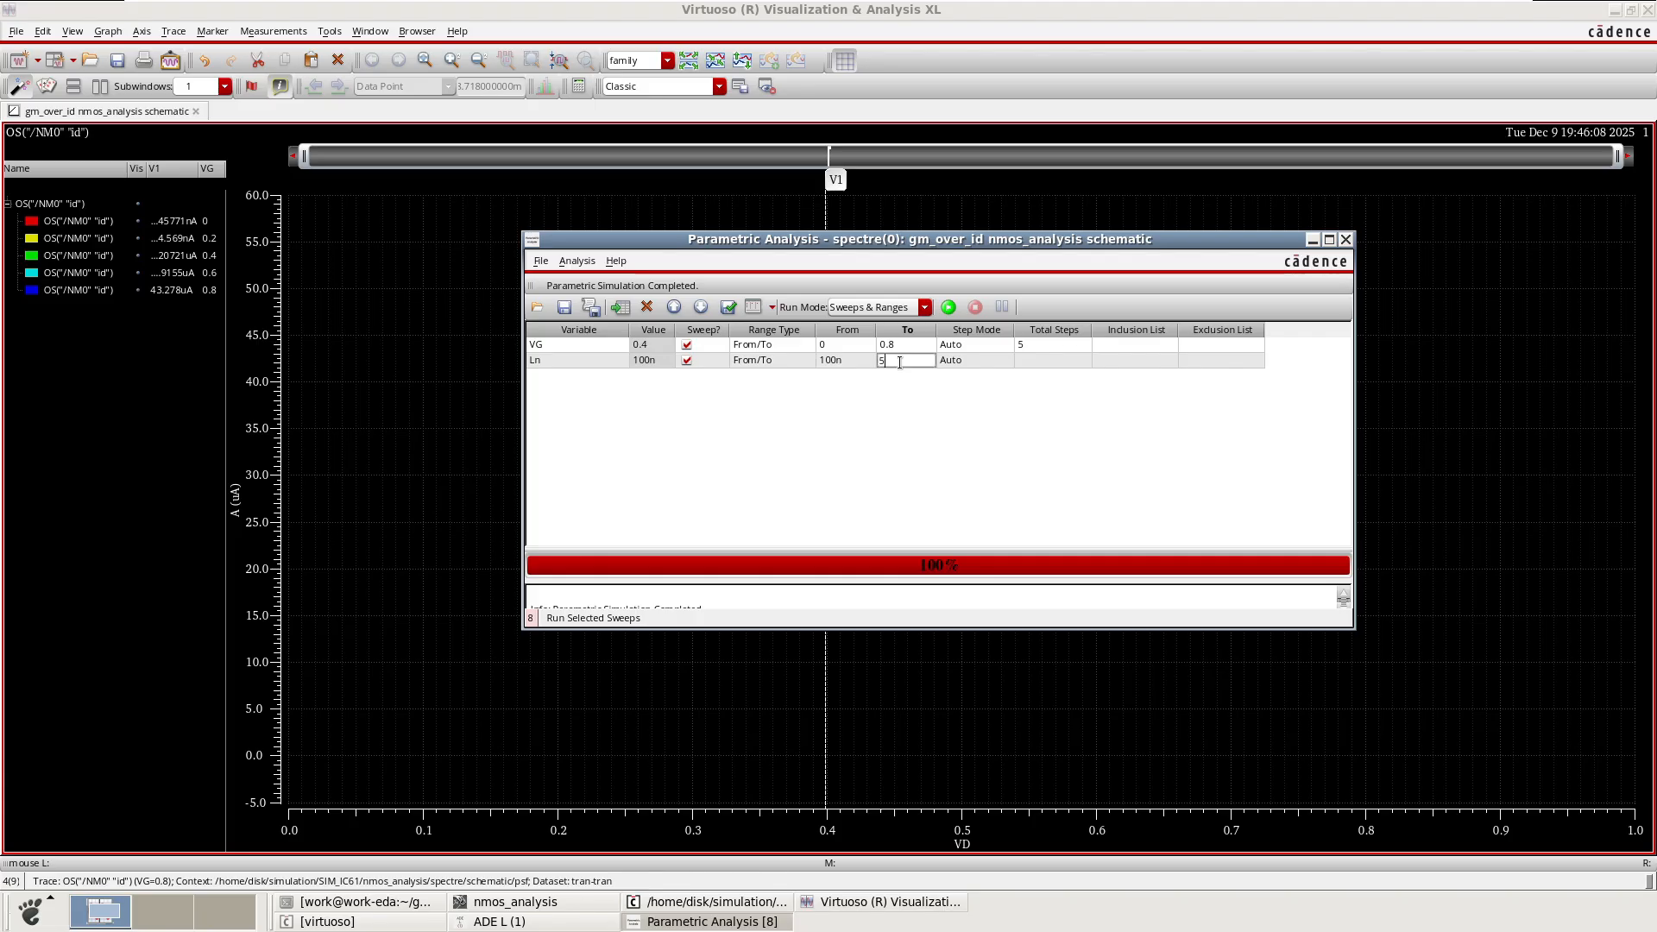
pyautogui.press('Return')
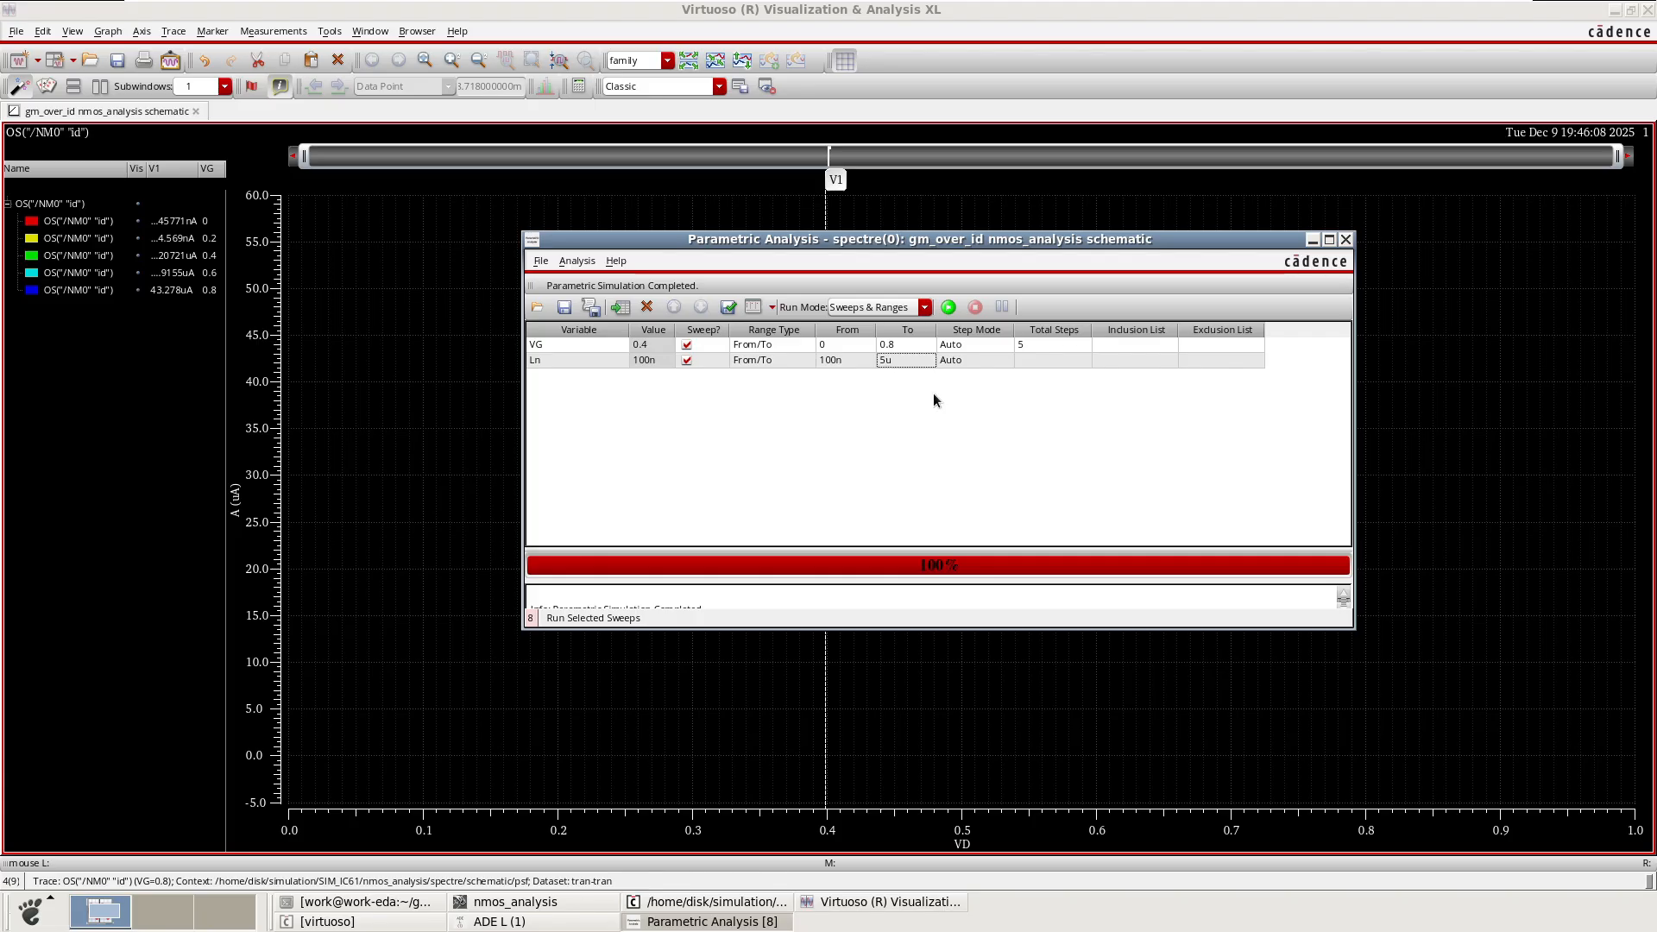
pyautogui.click(1042, 361)
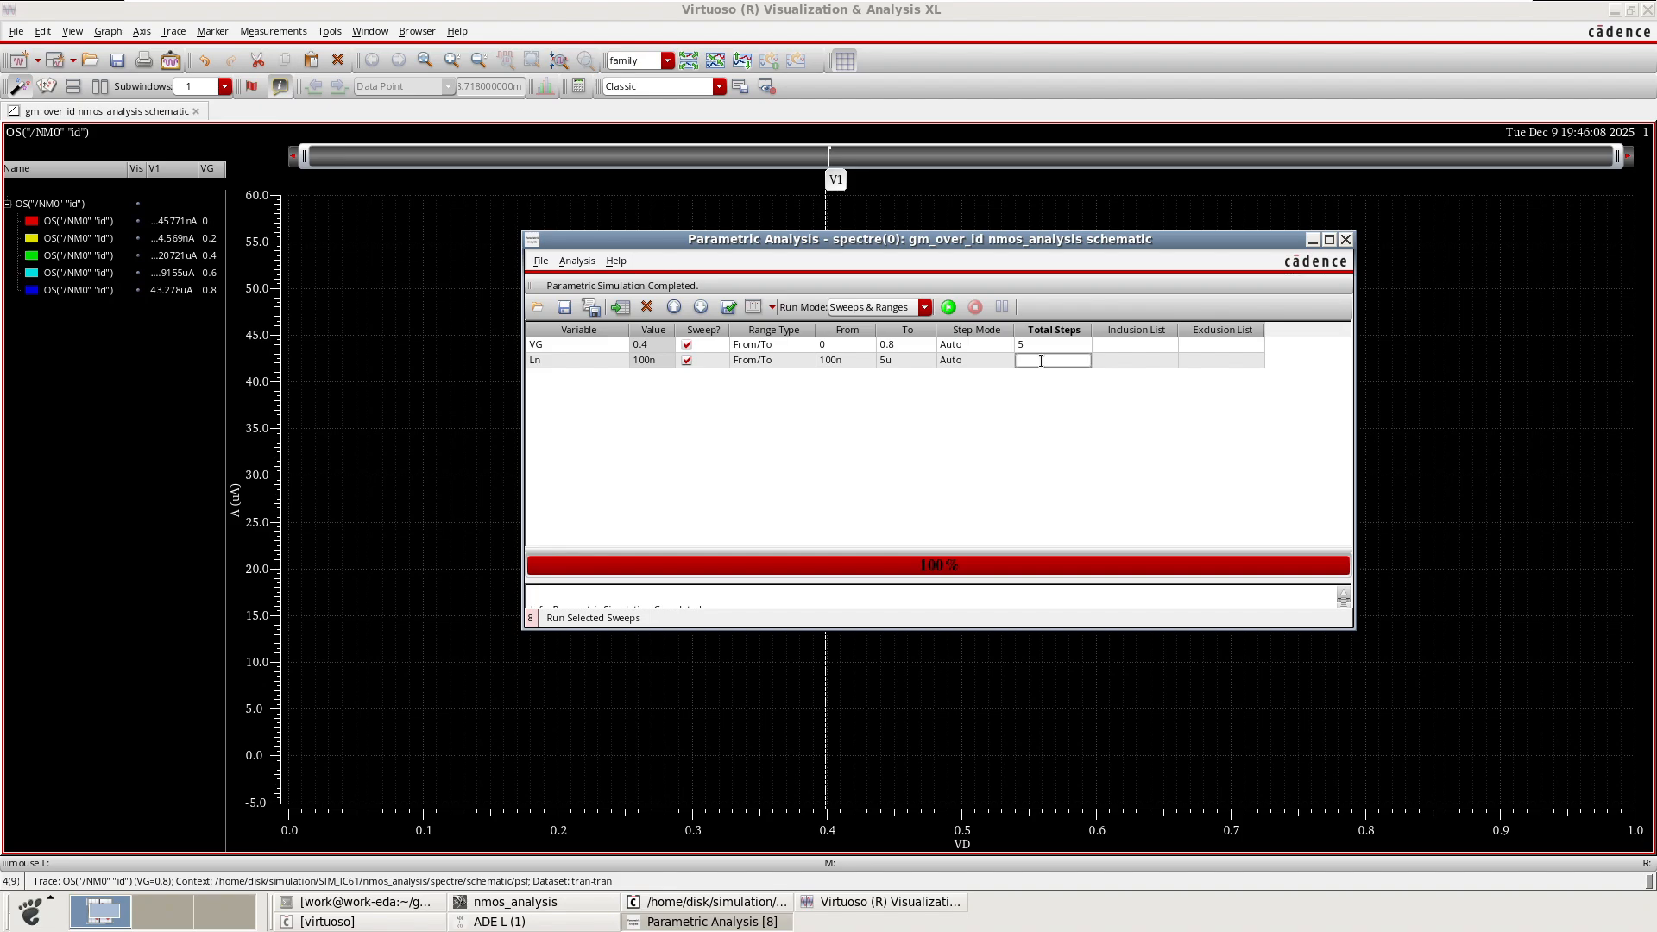
pyautogui.press('Return')
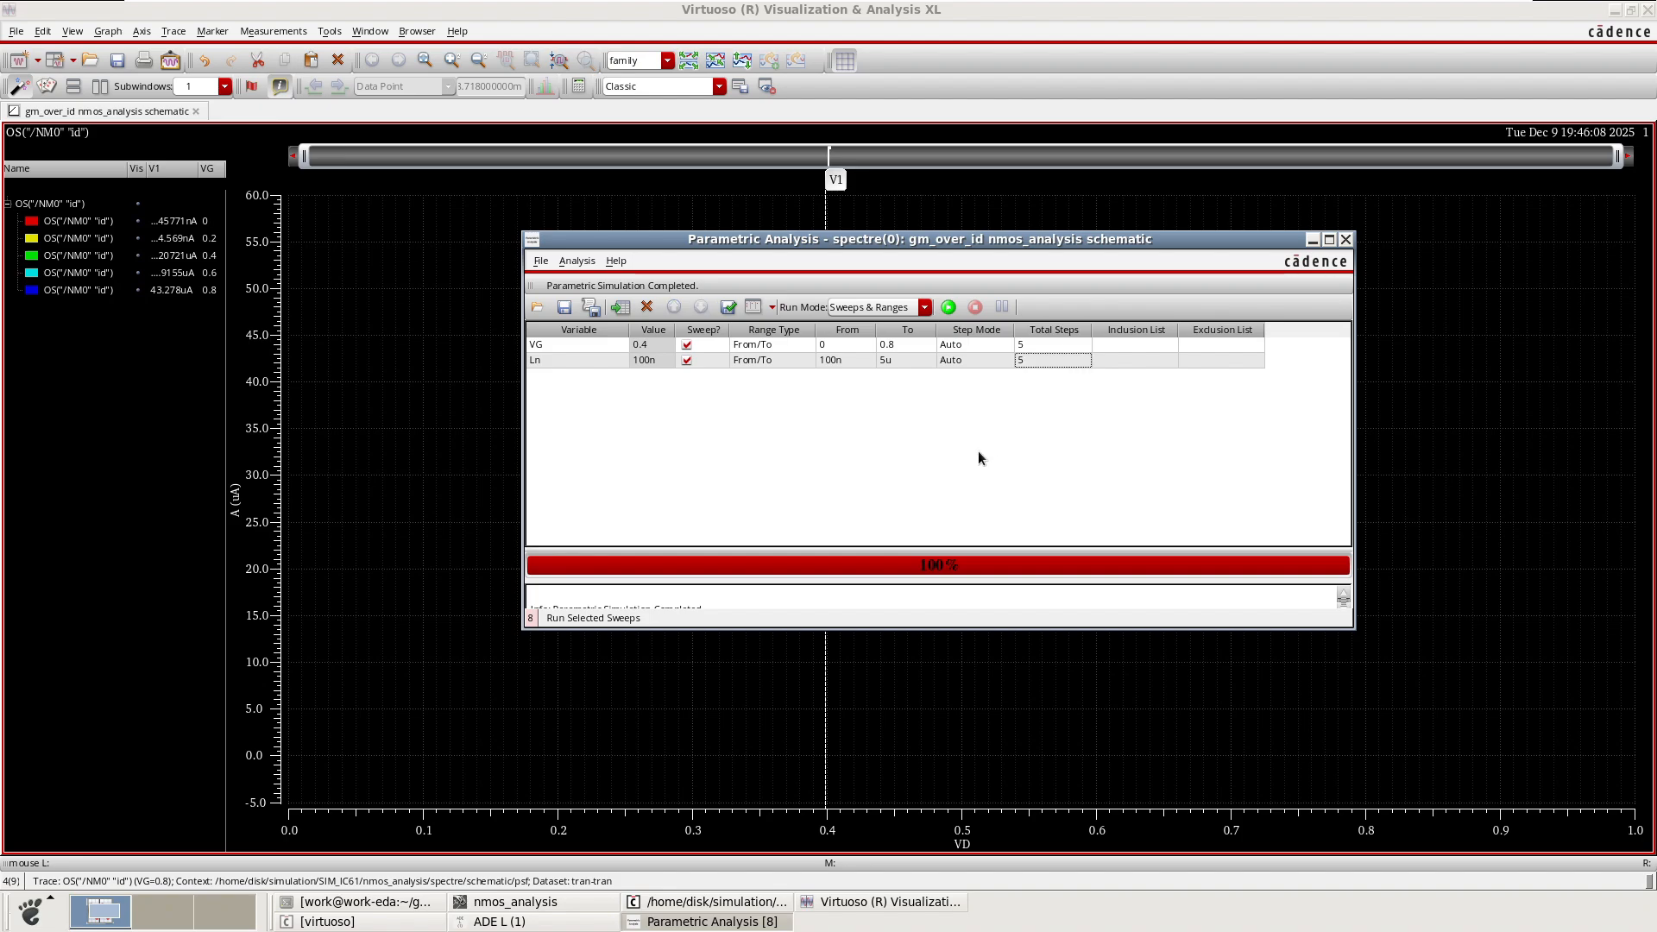
# Disable the VG sweep and run the parametric simulation.
pyautogui.click(686, 346)
pyautogui.click(948, 309)
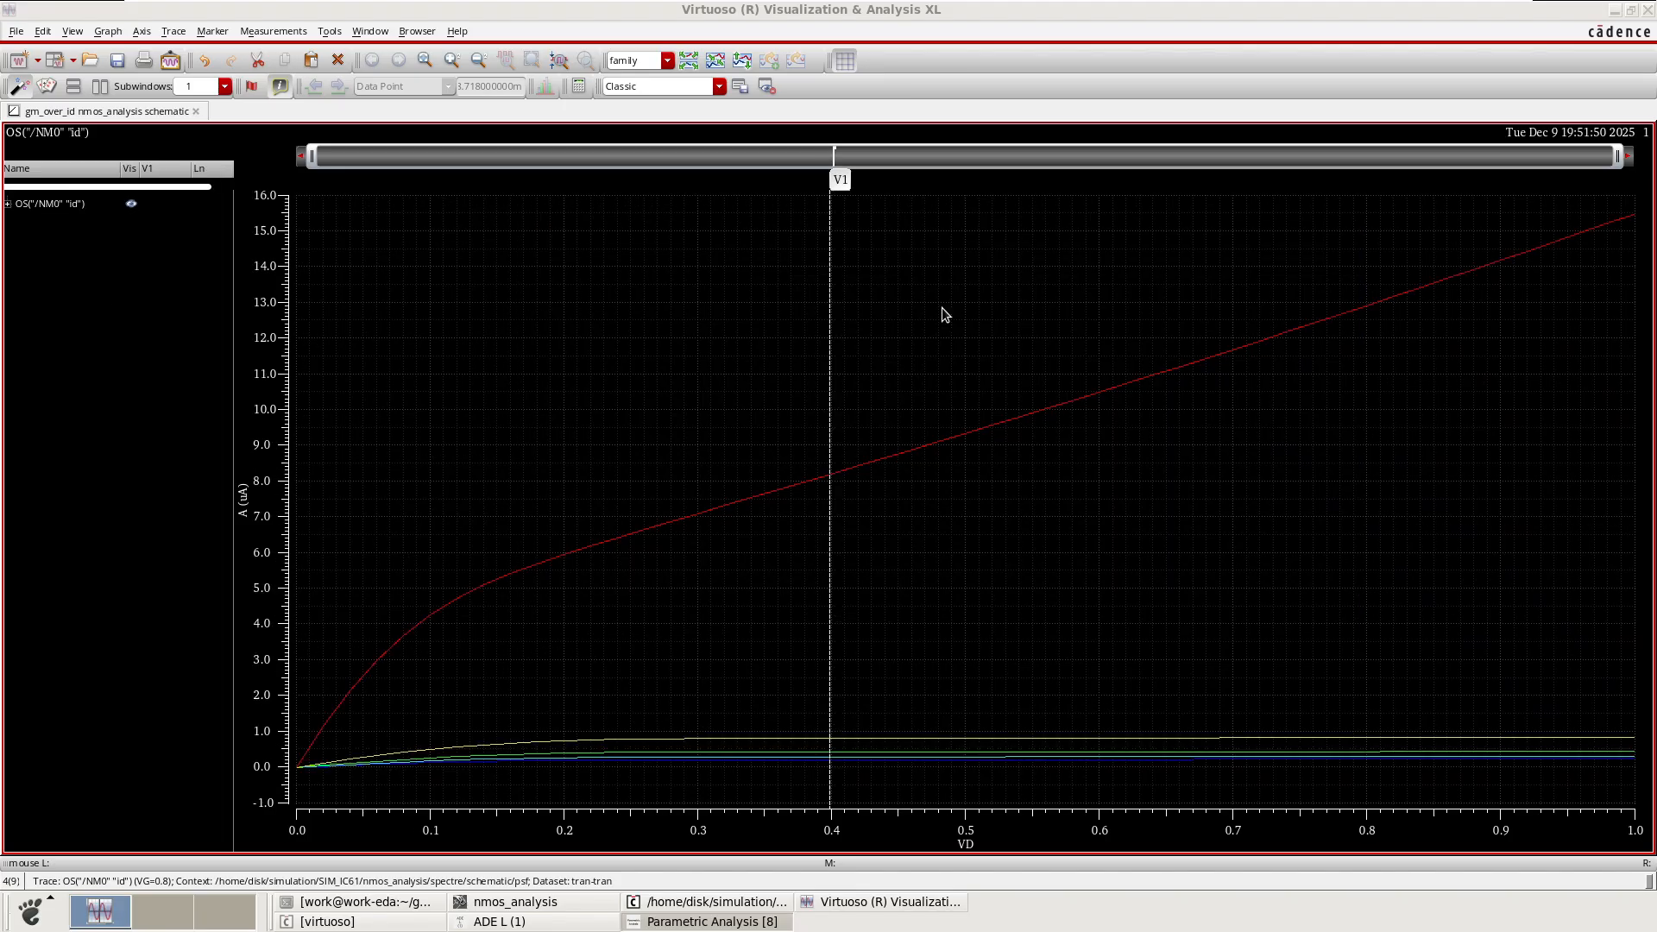
# Expand the result trace list and examine the Ln = 1e-07 drain-current curve.
pyautogui.click(11, 212)
pyautogui.click(8, 203)
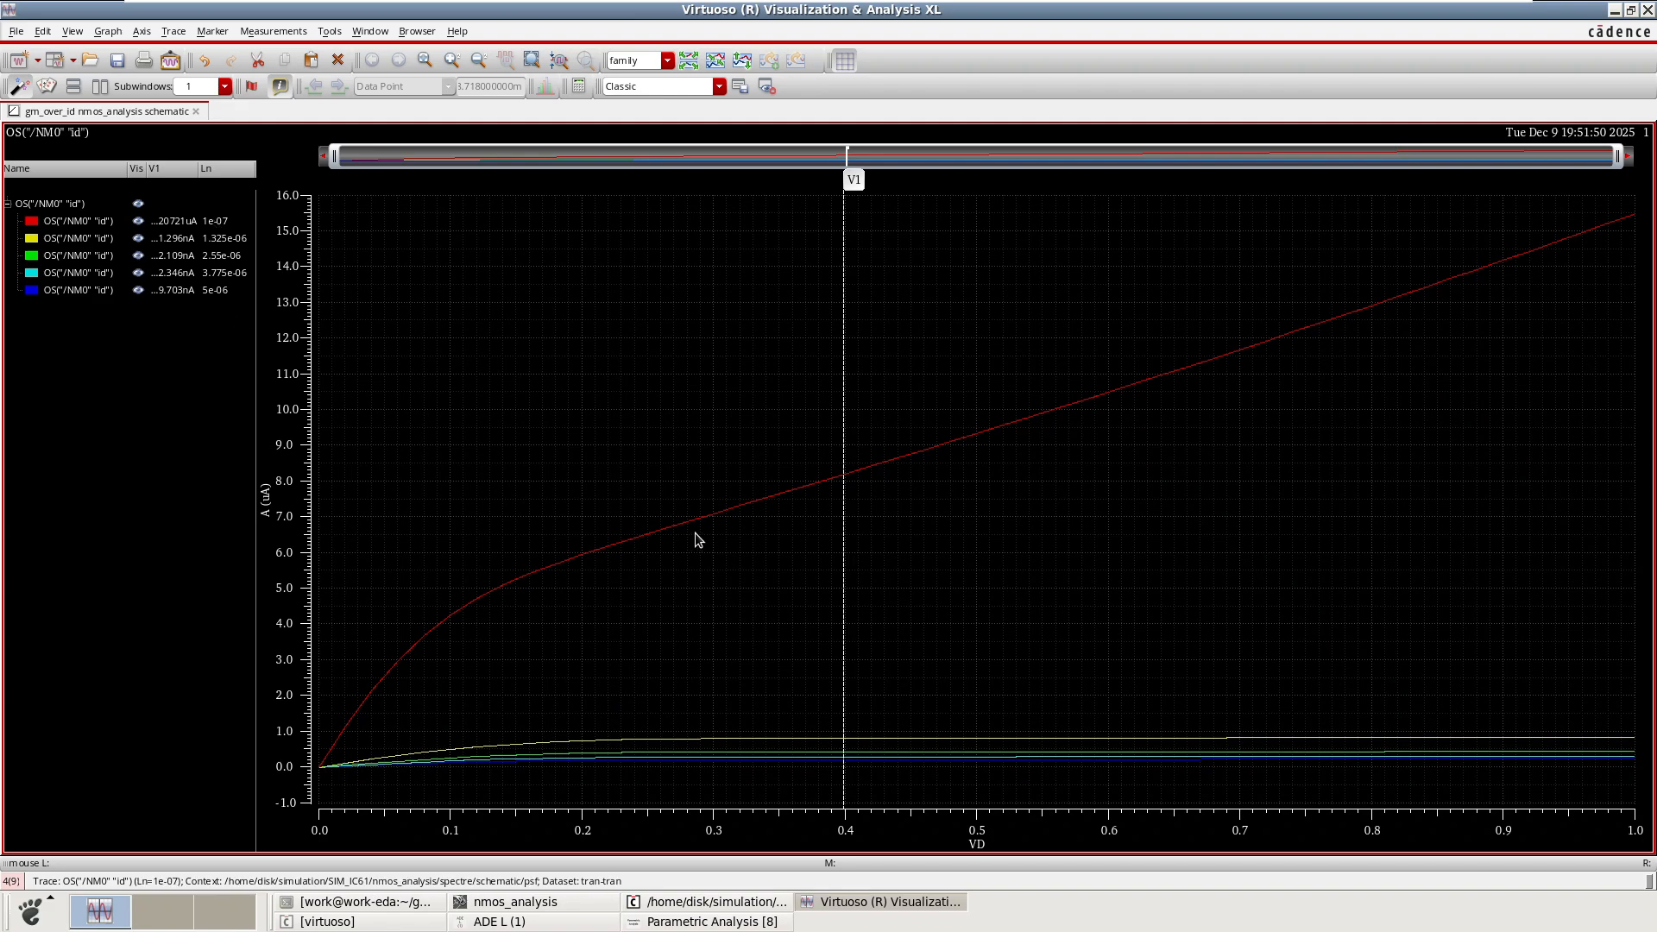
pyautogui.click(669, 526)
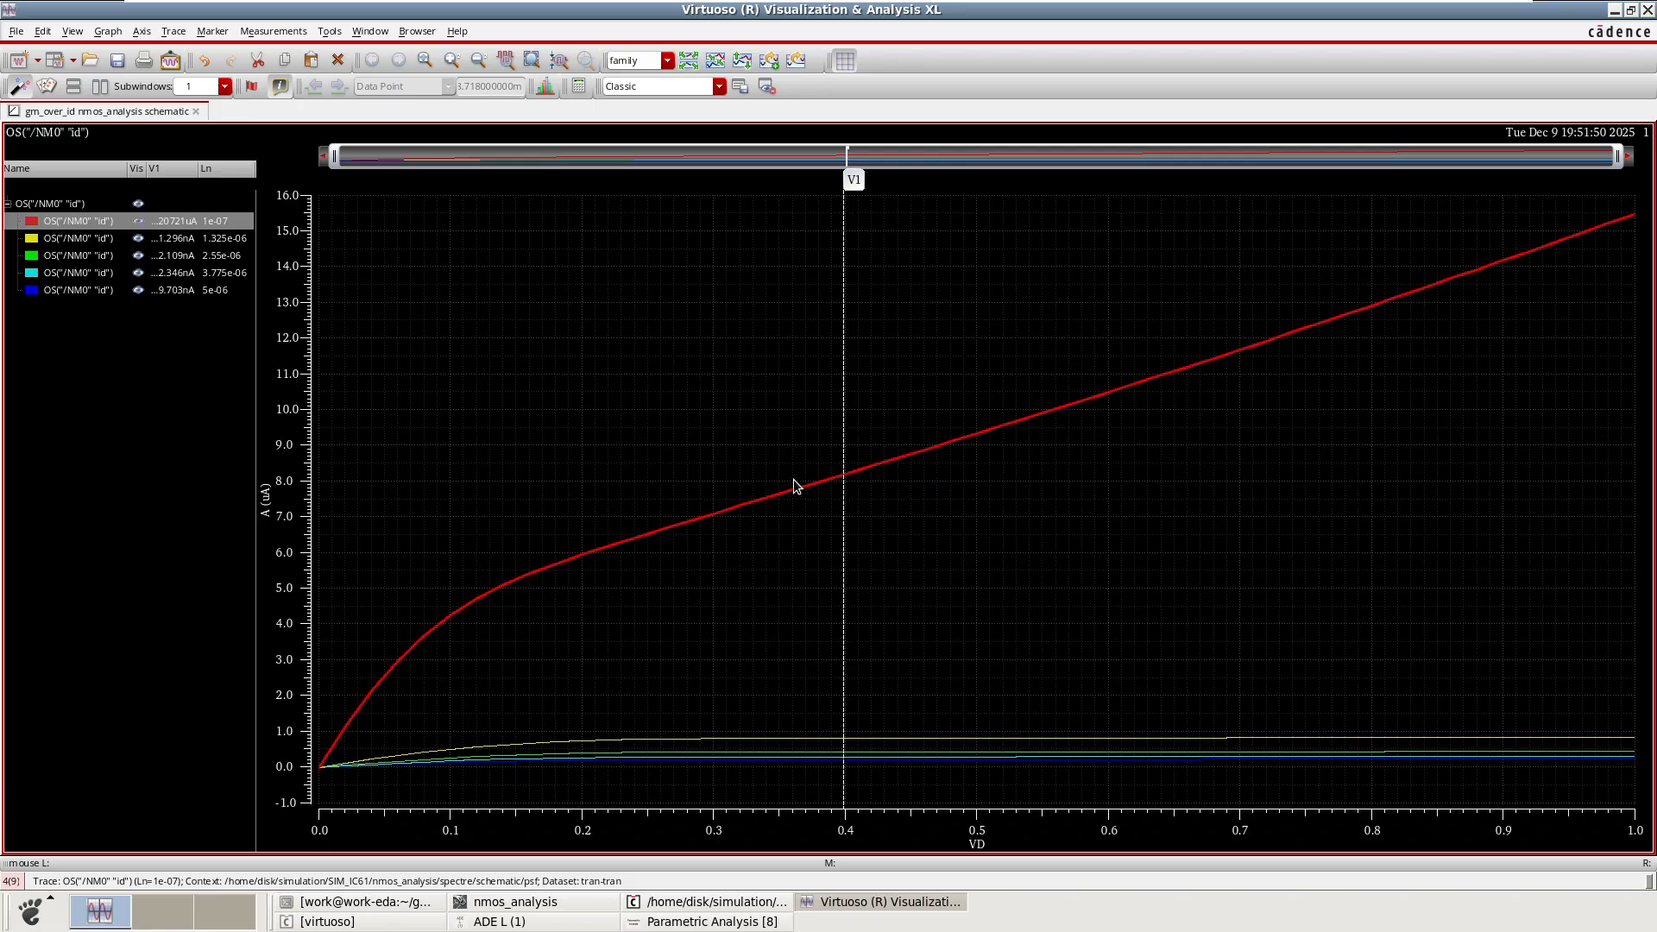
pyautogui.moveTo(868, 467)
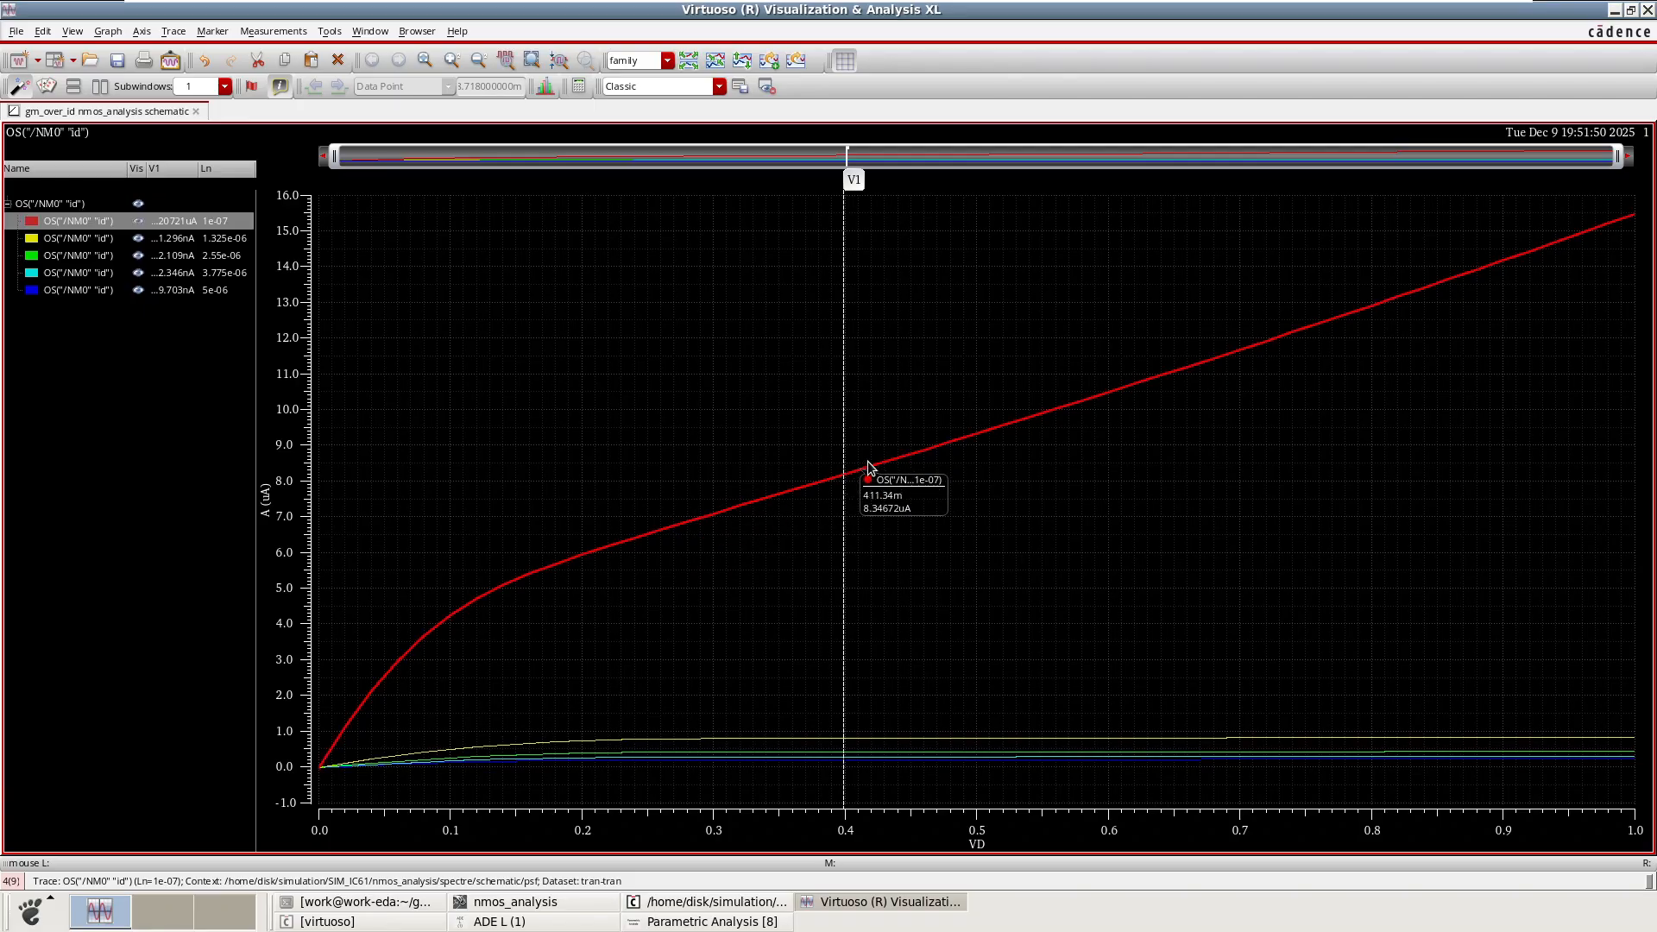
pyautogui.moveTo(844, 636)
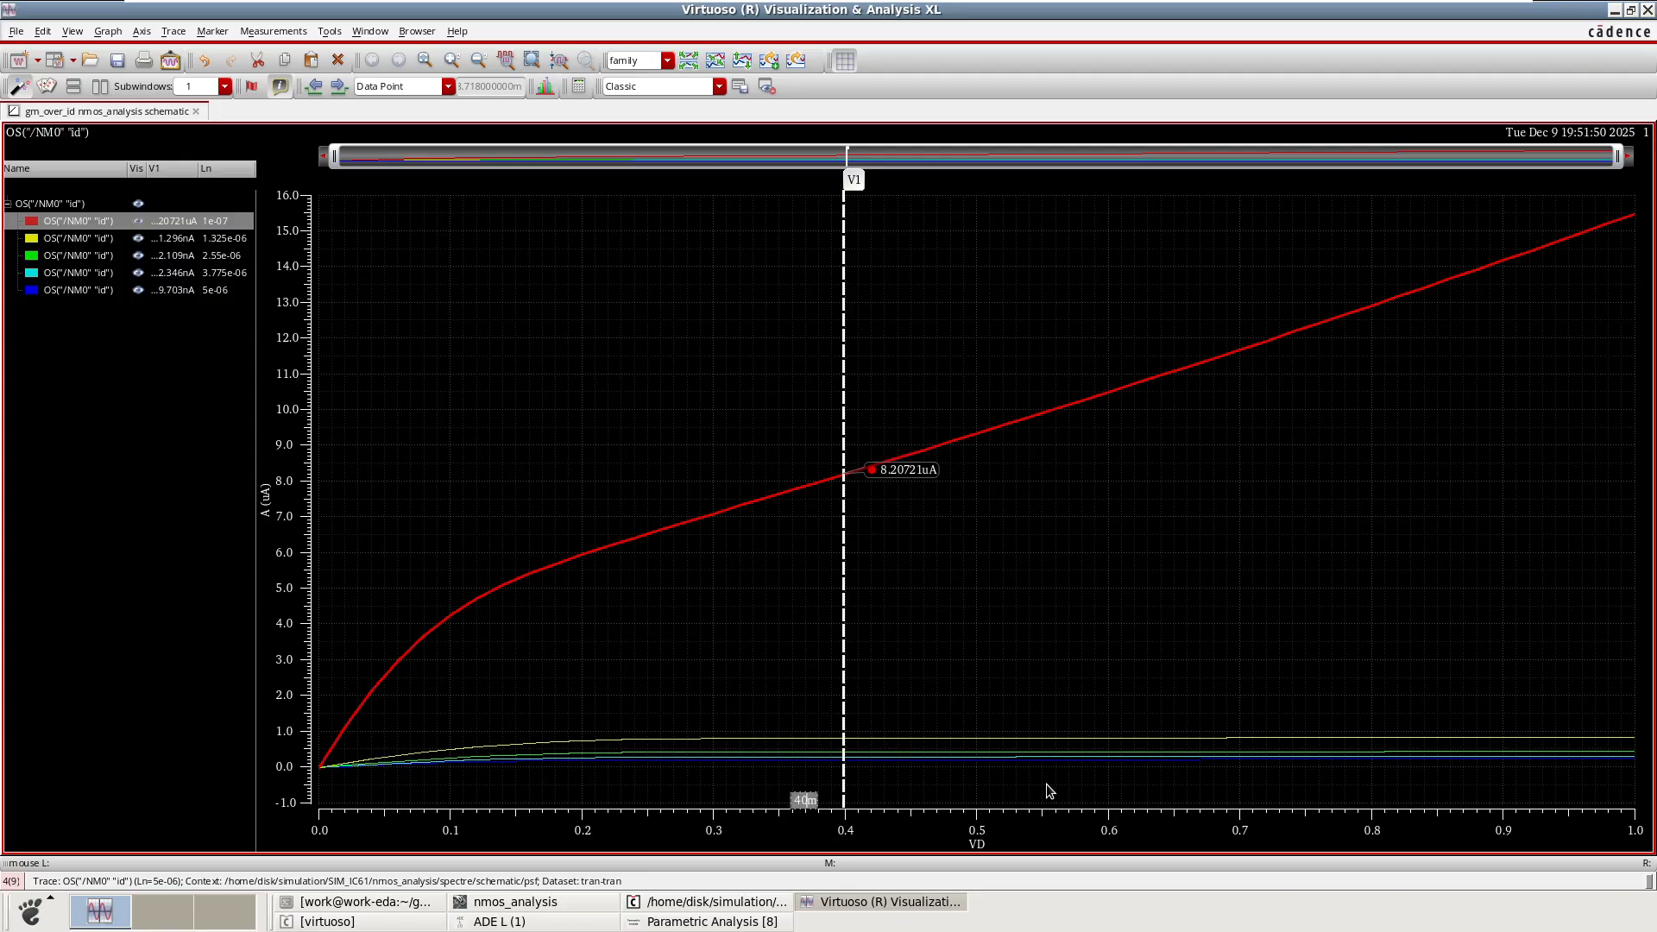
# Place the vertical marker at VD = 400m and highlight the Ln = 1e-07 and 1.325e-06 traces.
pyautogui.press('Return')
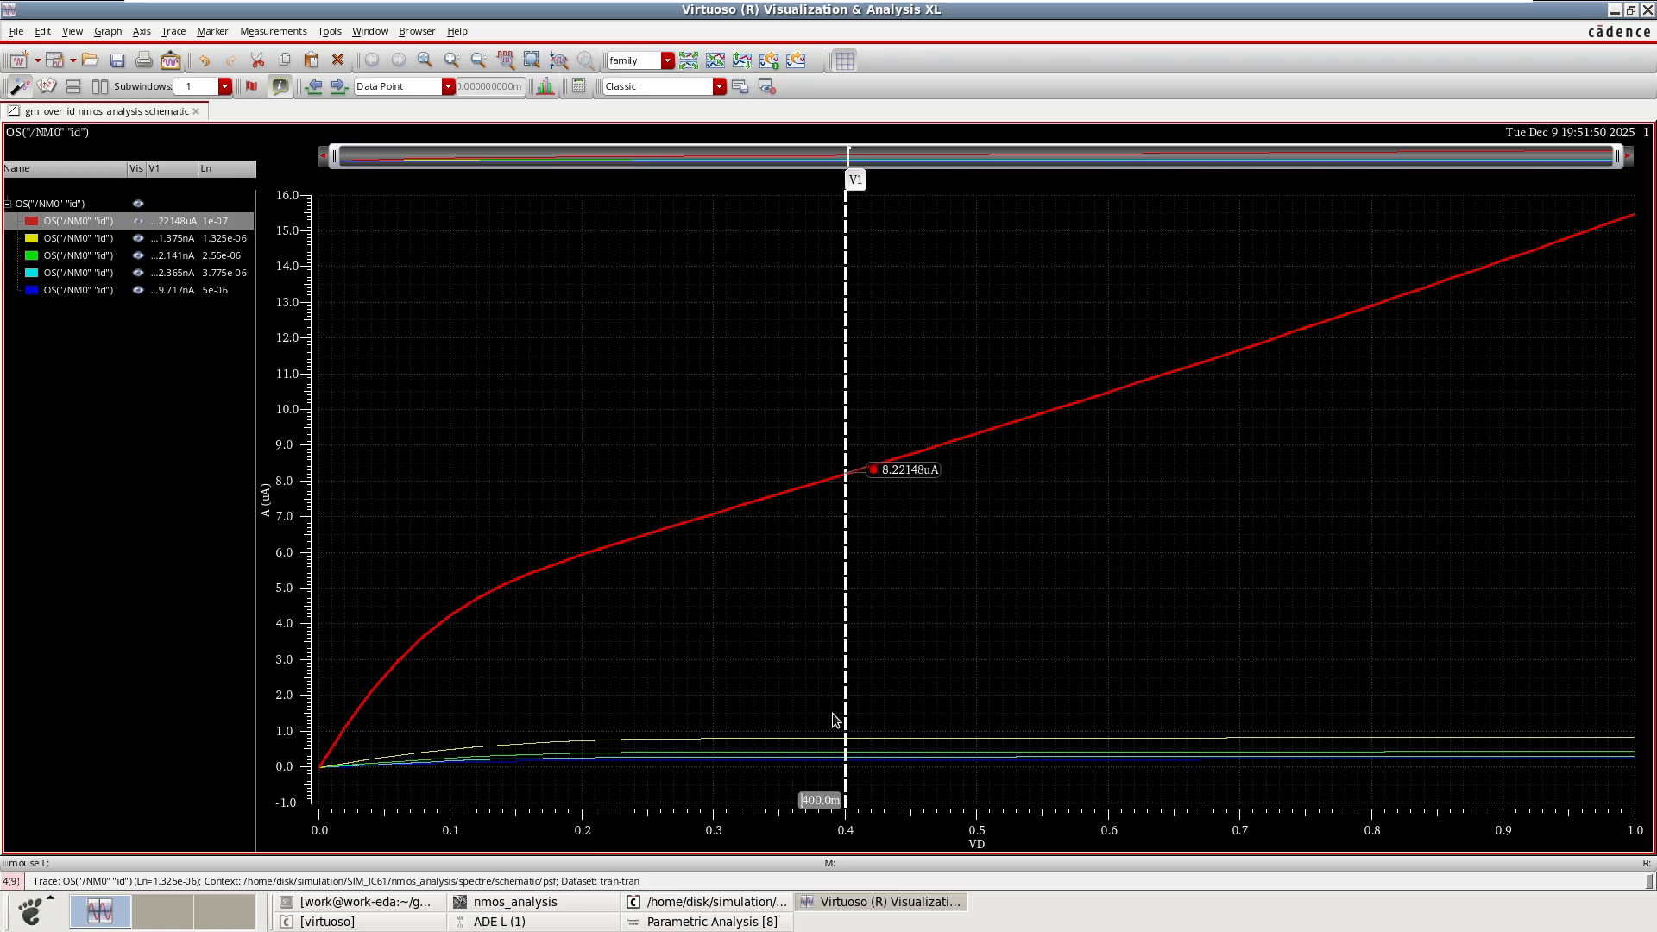
pyautogui.moveTo(826, 742)
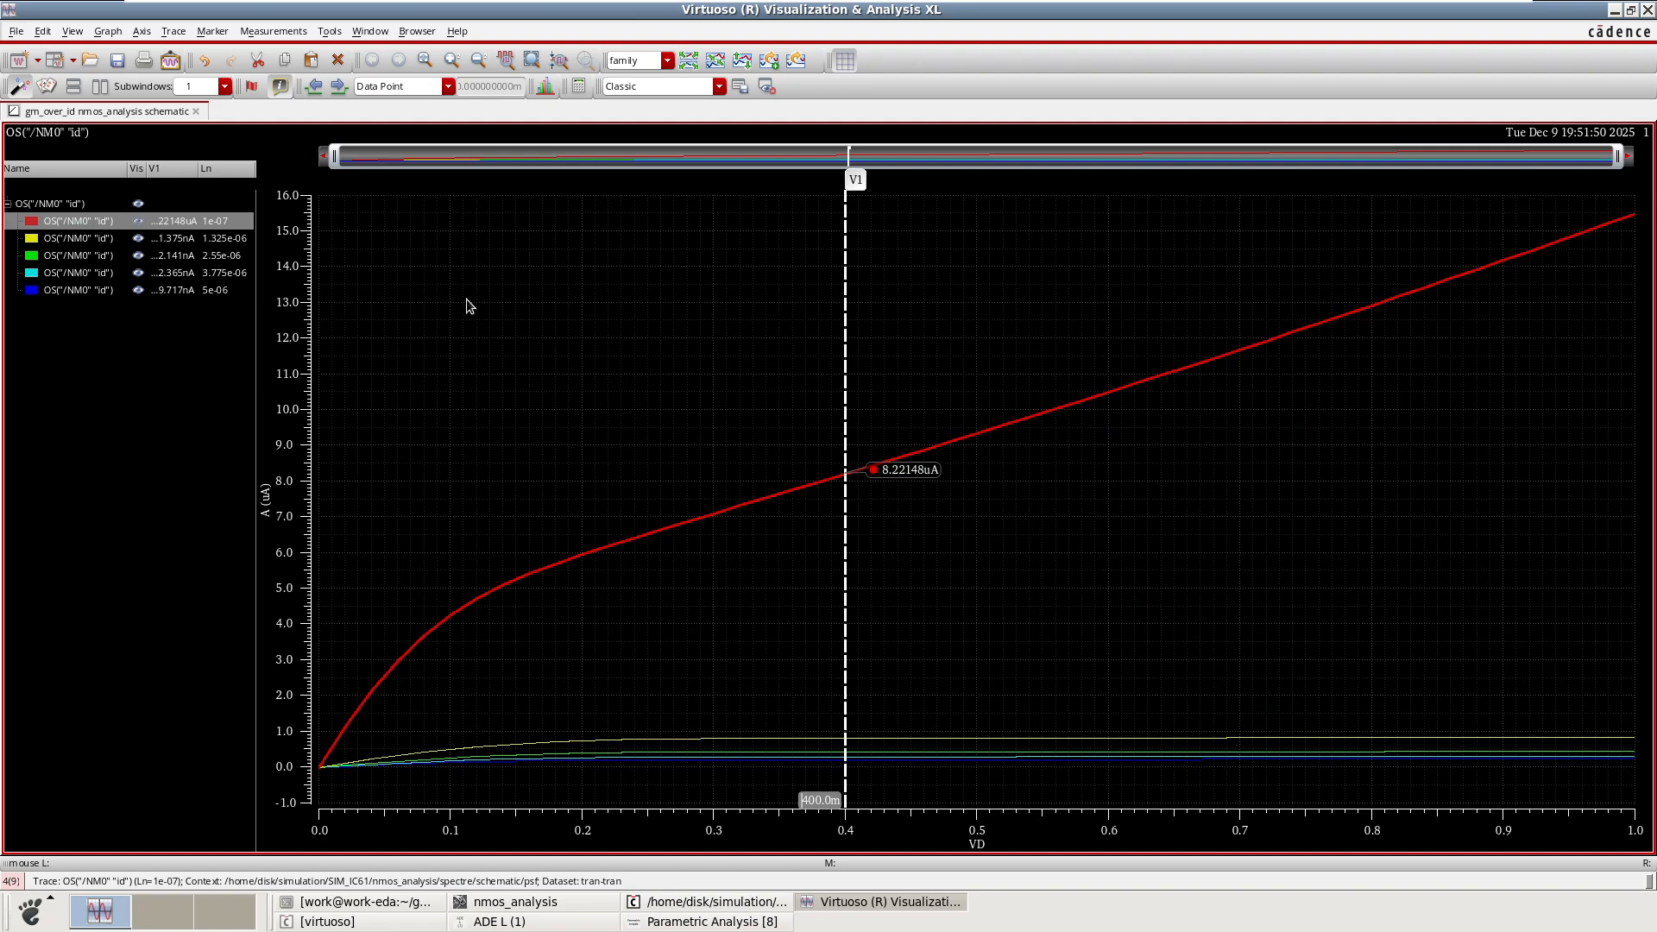
pyautogui.click(214, 226)
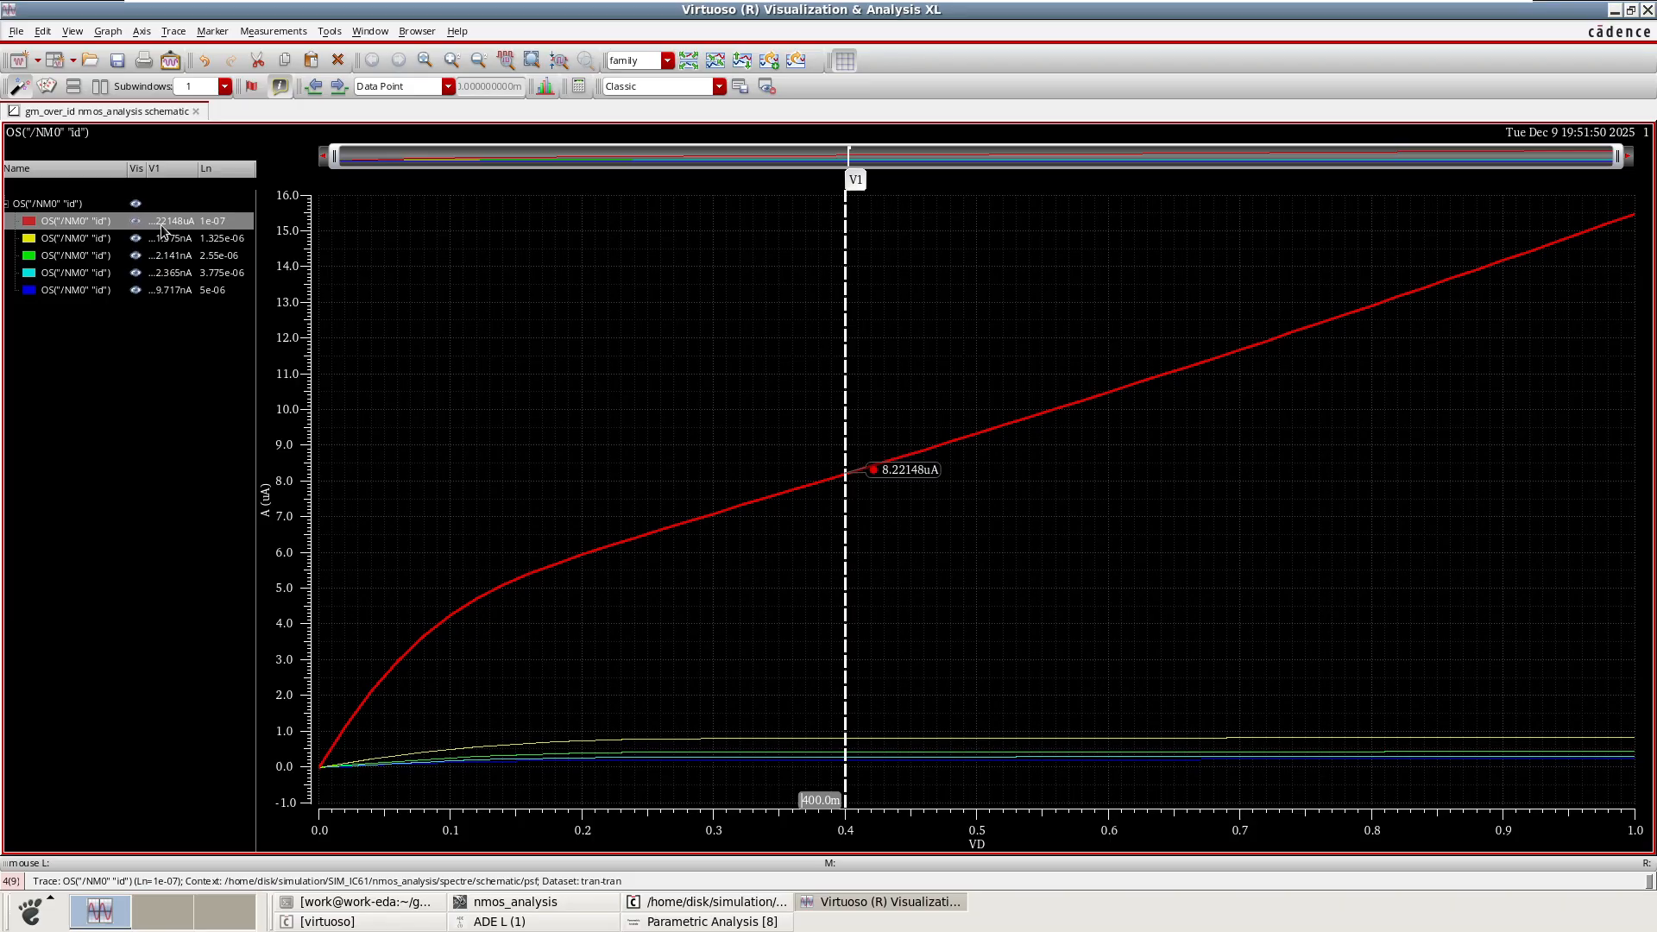
pyautogui.click(217, 242)
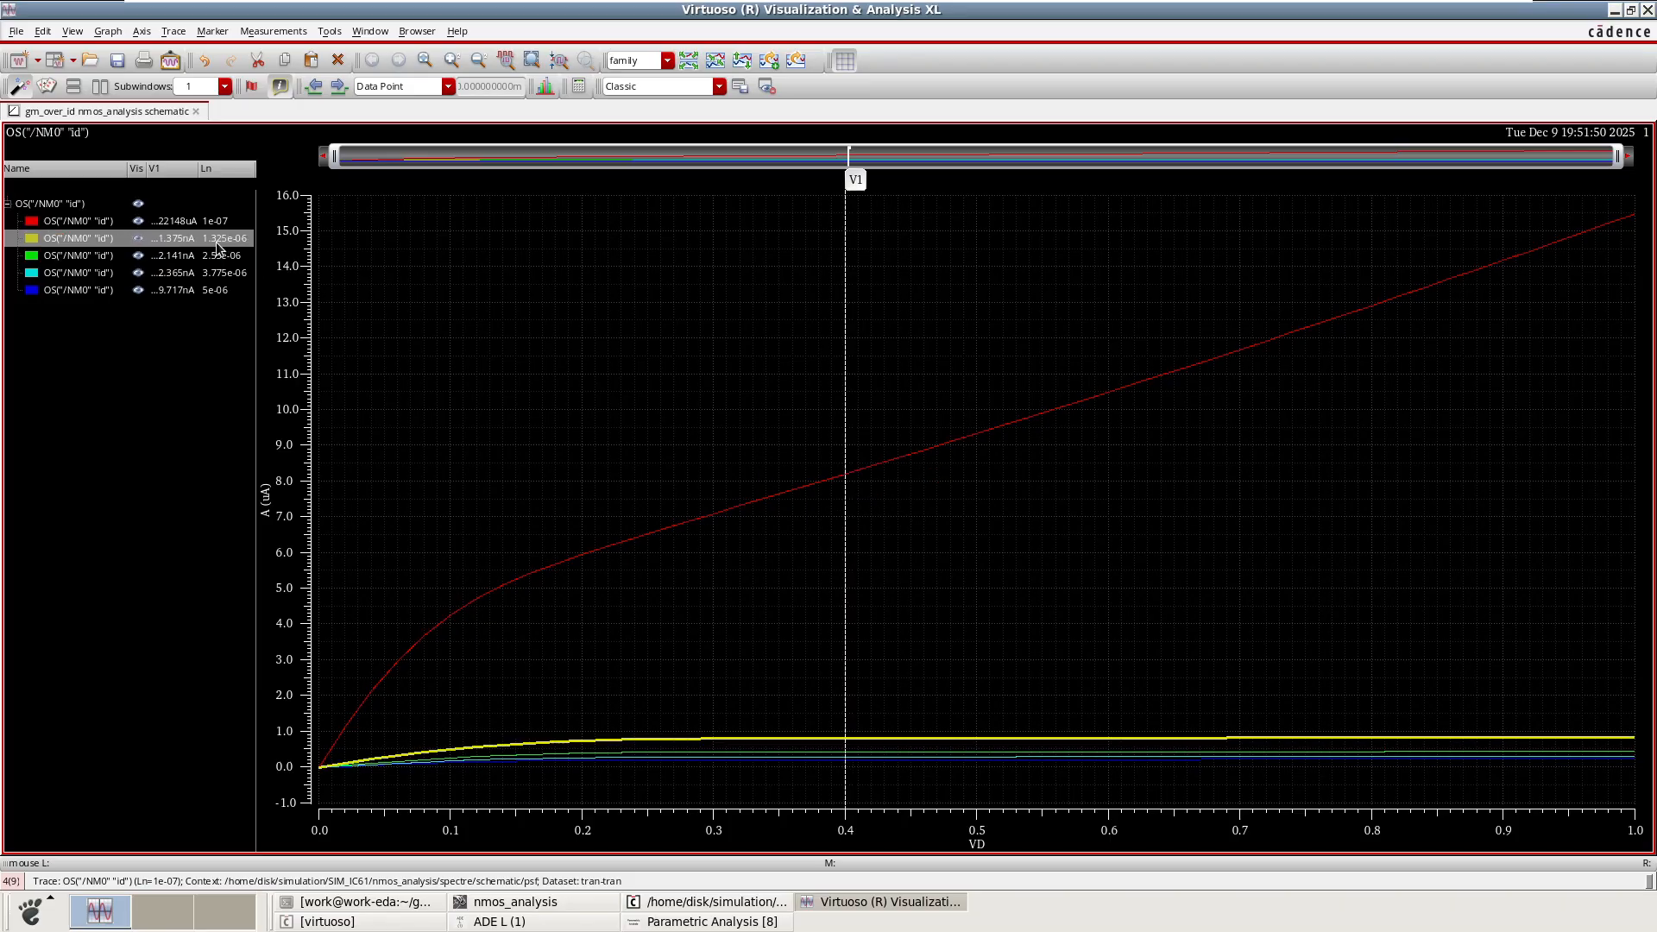
# Hide all traces, view the 1.325e-06, 3.775e-06 and 5e-06 Ln curves one at a time, then show all again.
pyautogui.click(139, 205)
pyautogui.click(136, 239)
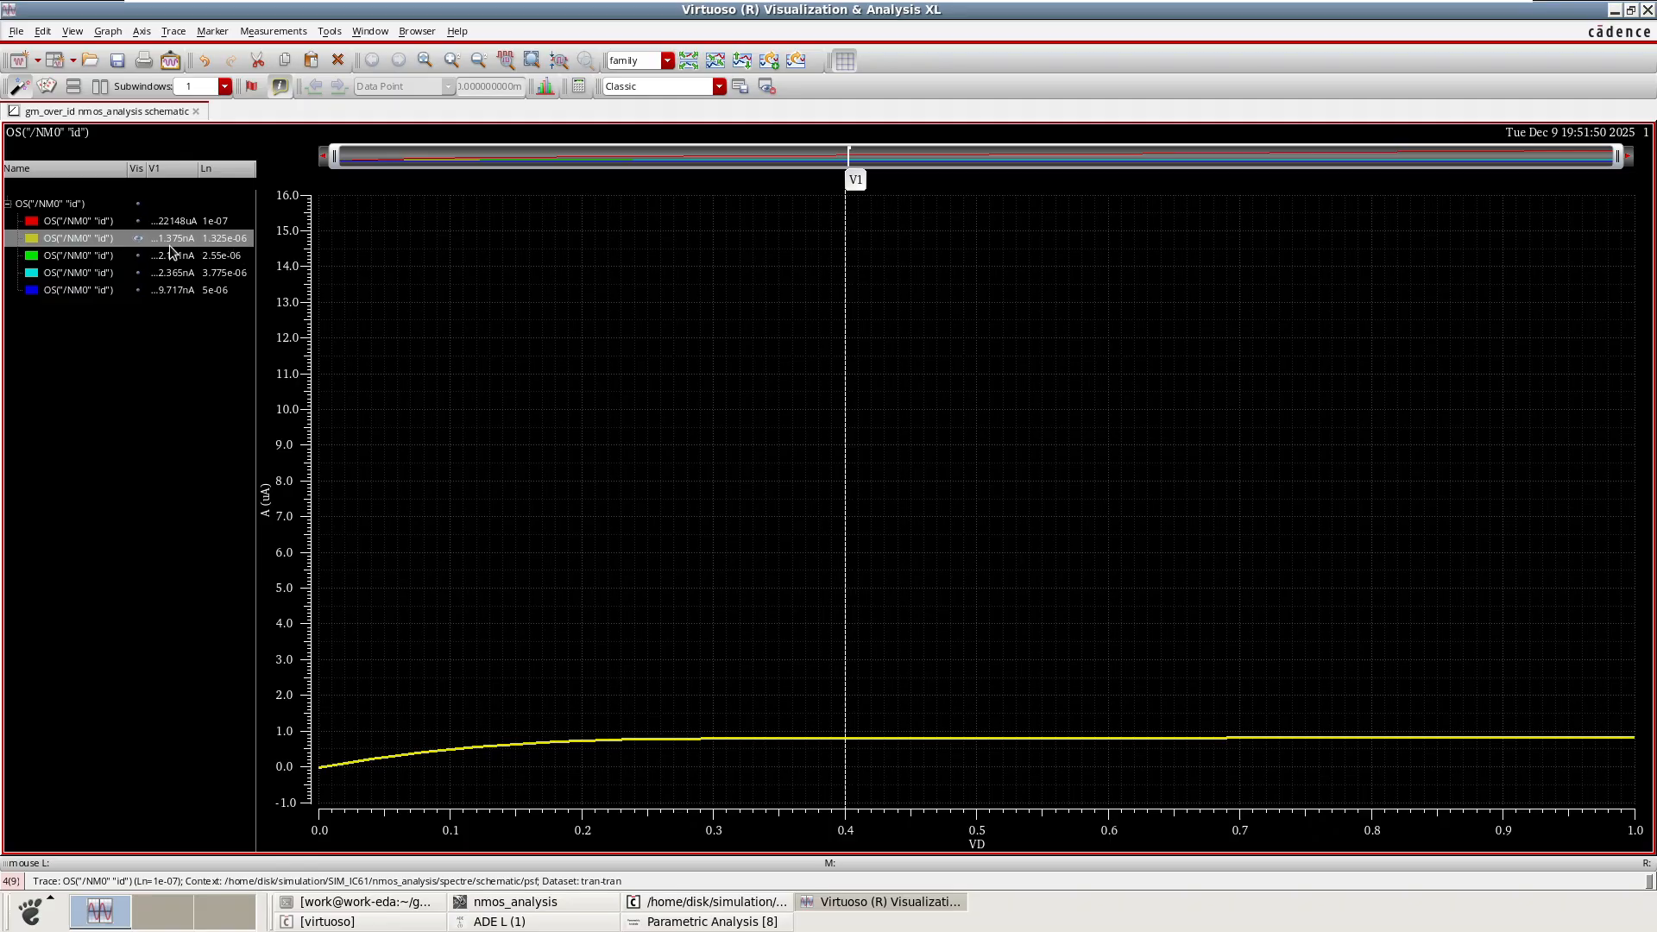
pyautogui.moveTo(848, 559)
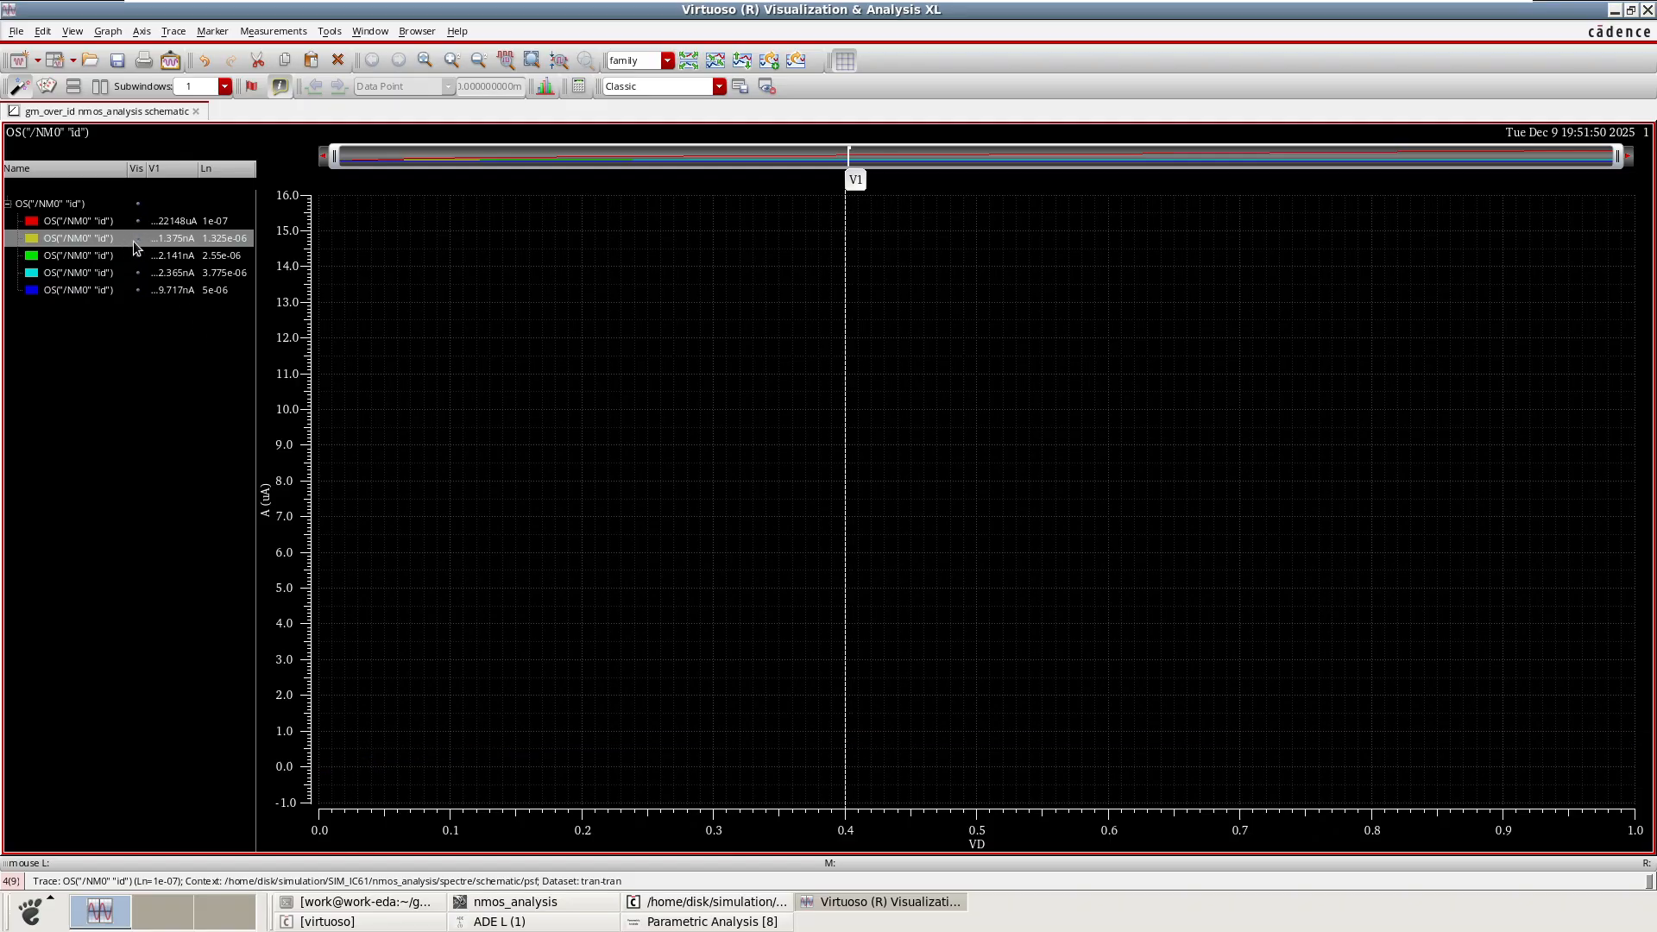
pyautogui.click(143, 275)
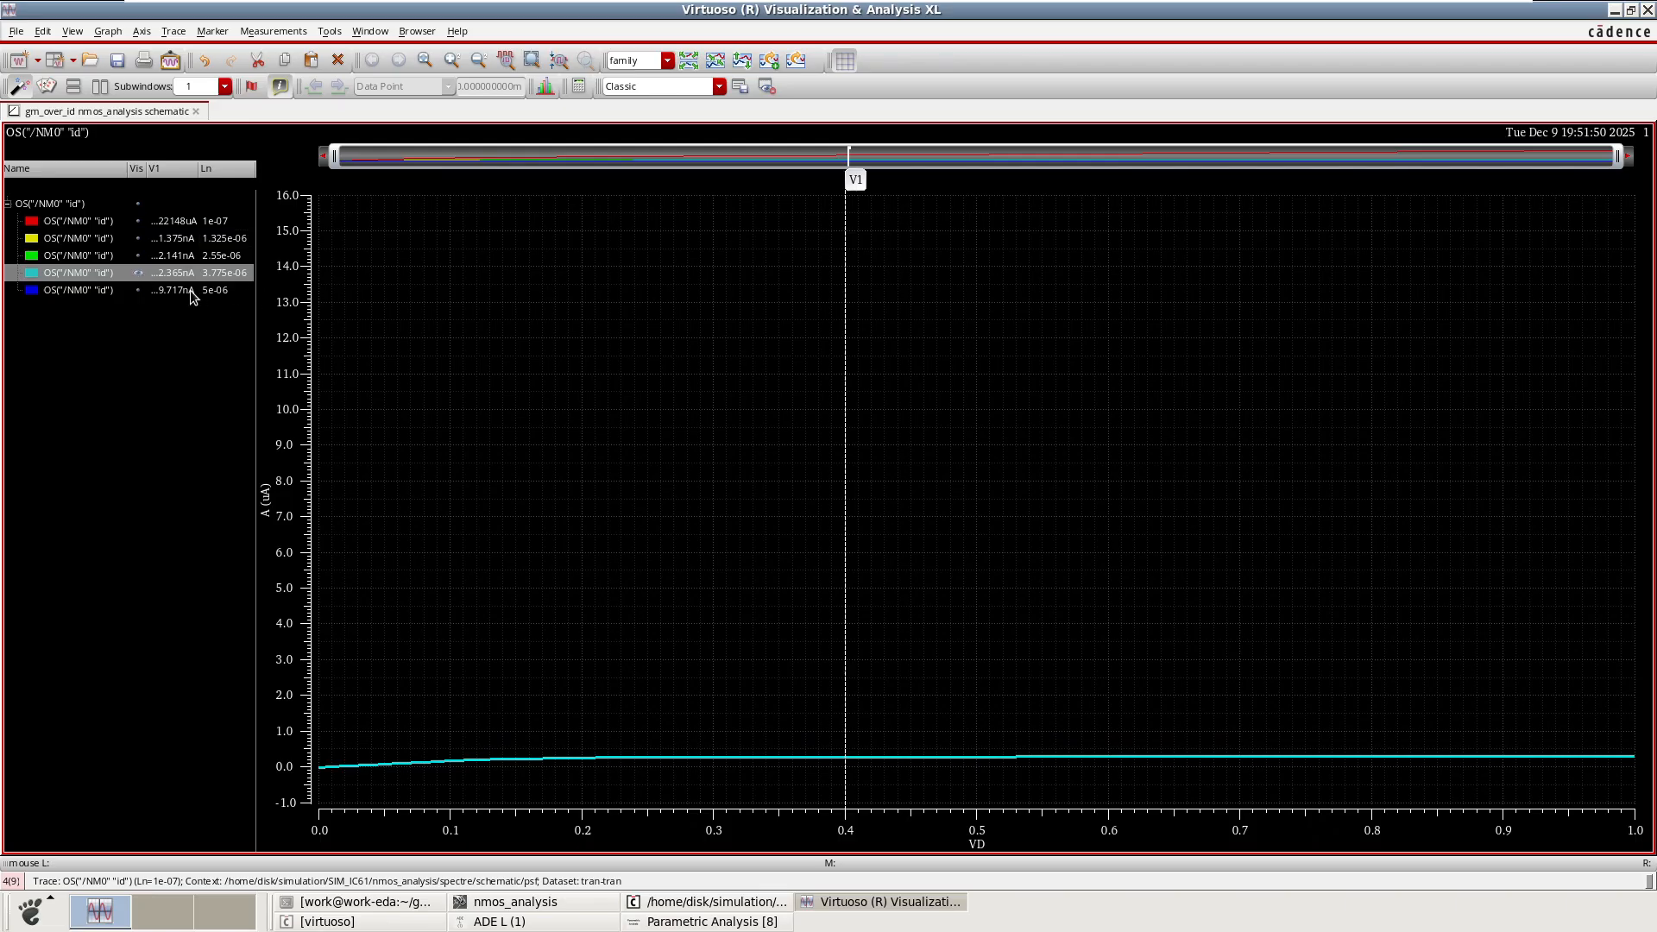
pyautogui.click(139, 292)
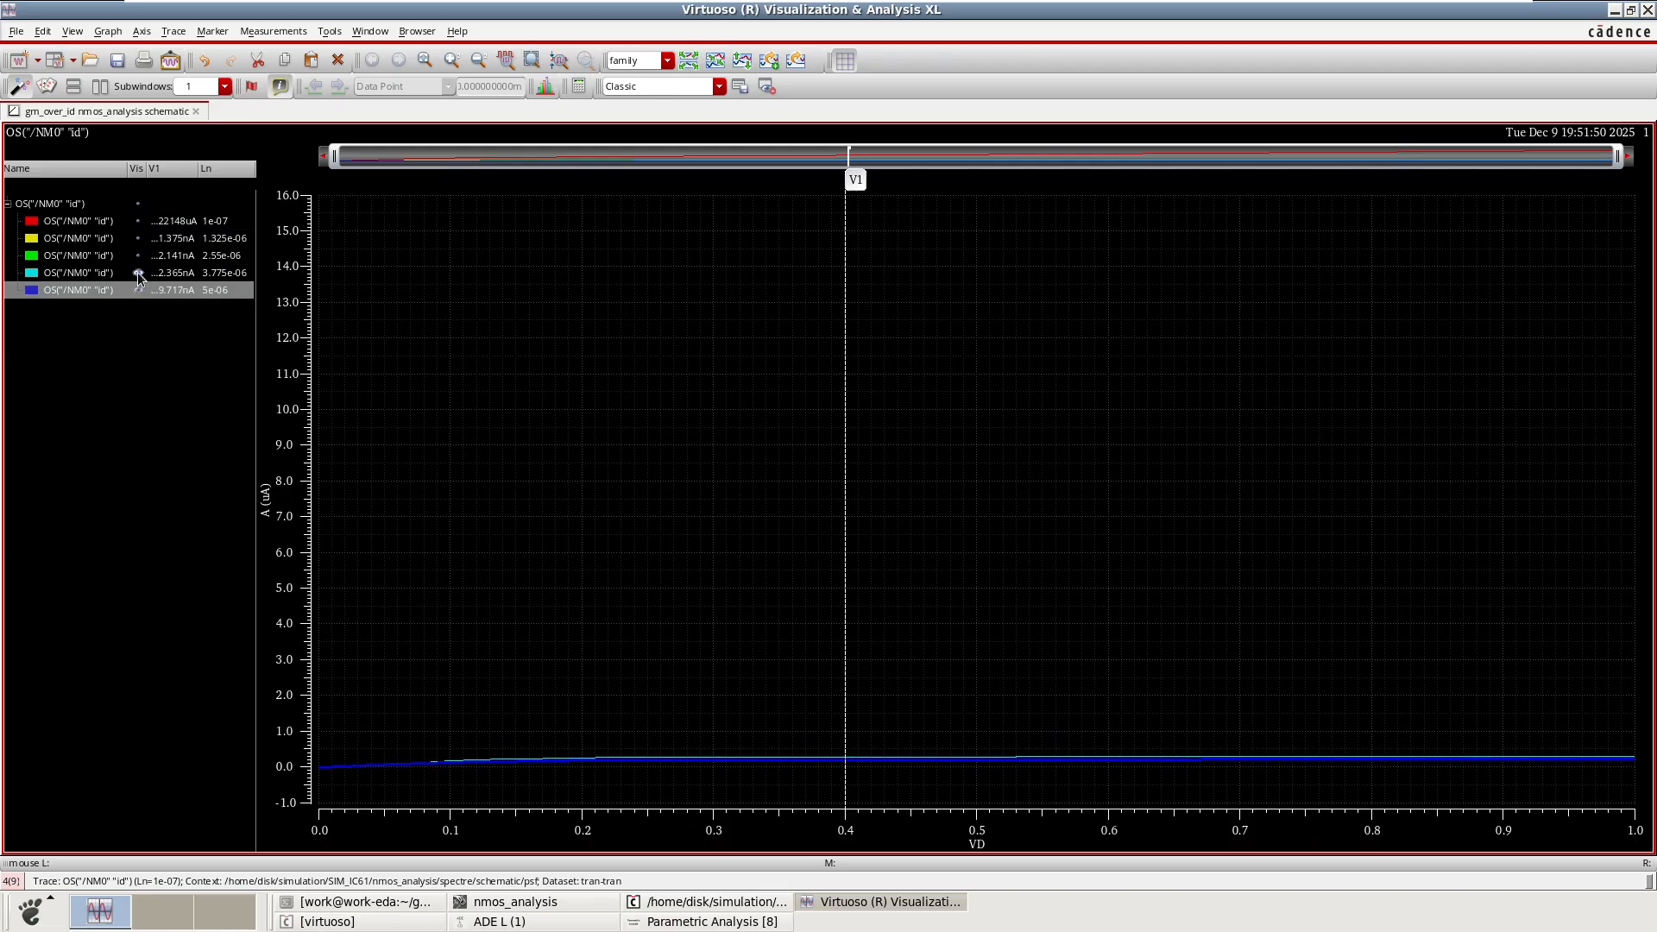
pyautogui.click(138, 203)
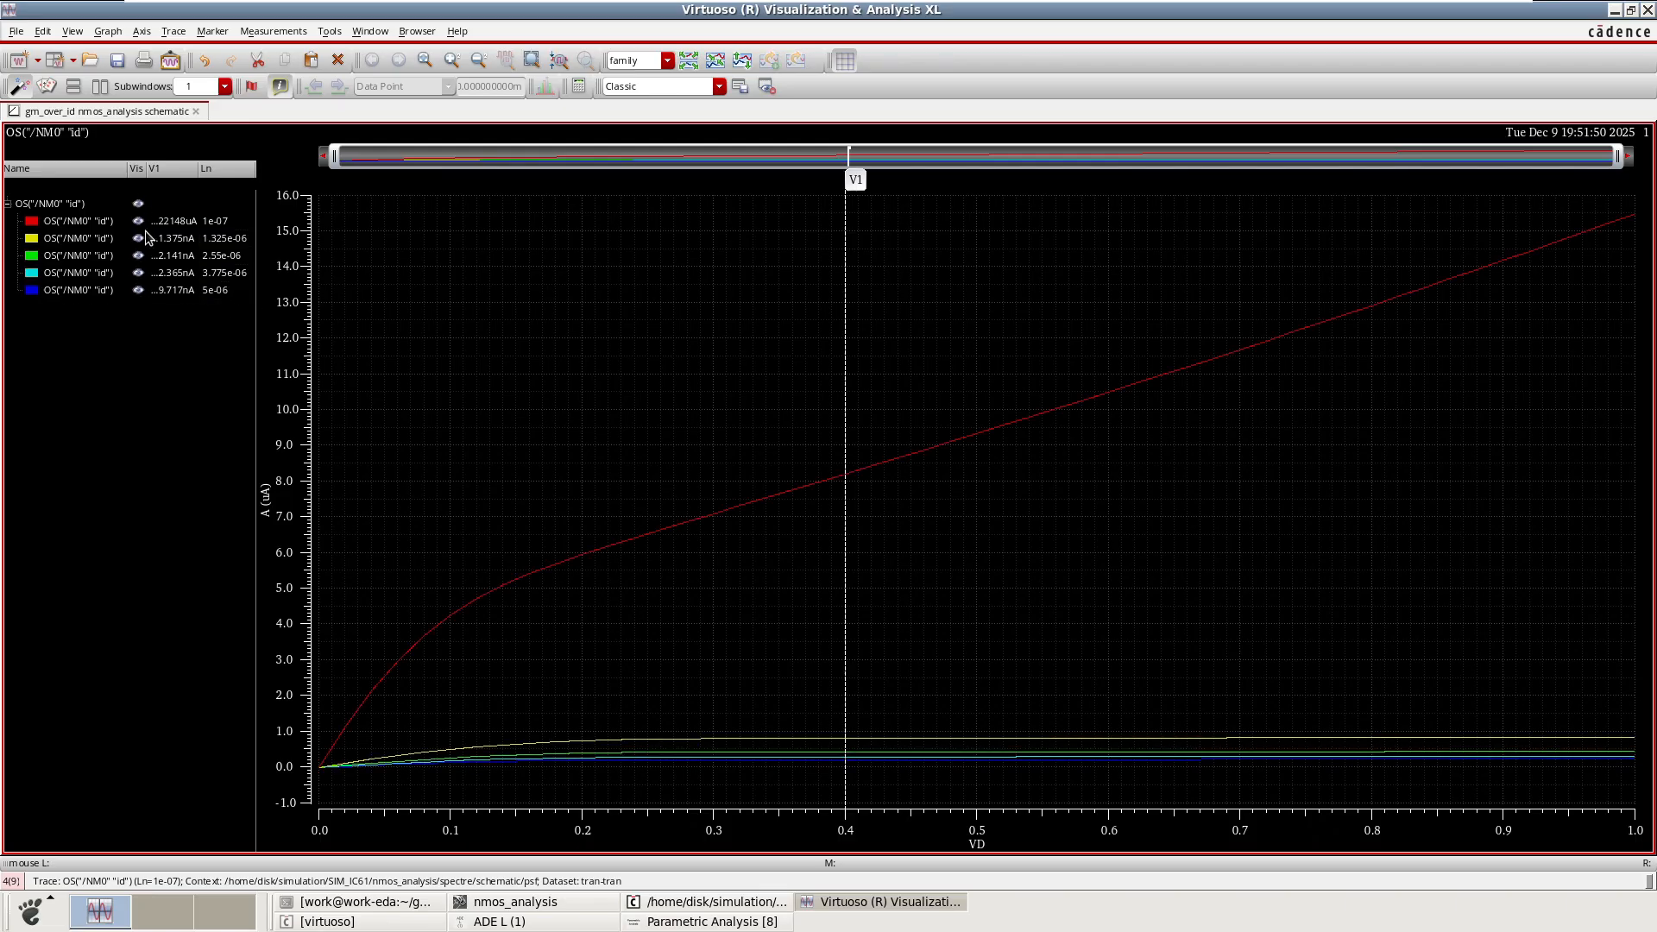
# Display the marker's drain-current values on every Ln curve and highlight the 5e-06 and 1e-07 traces.
pyautogui.click(848, 296)
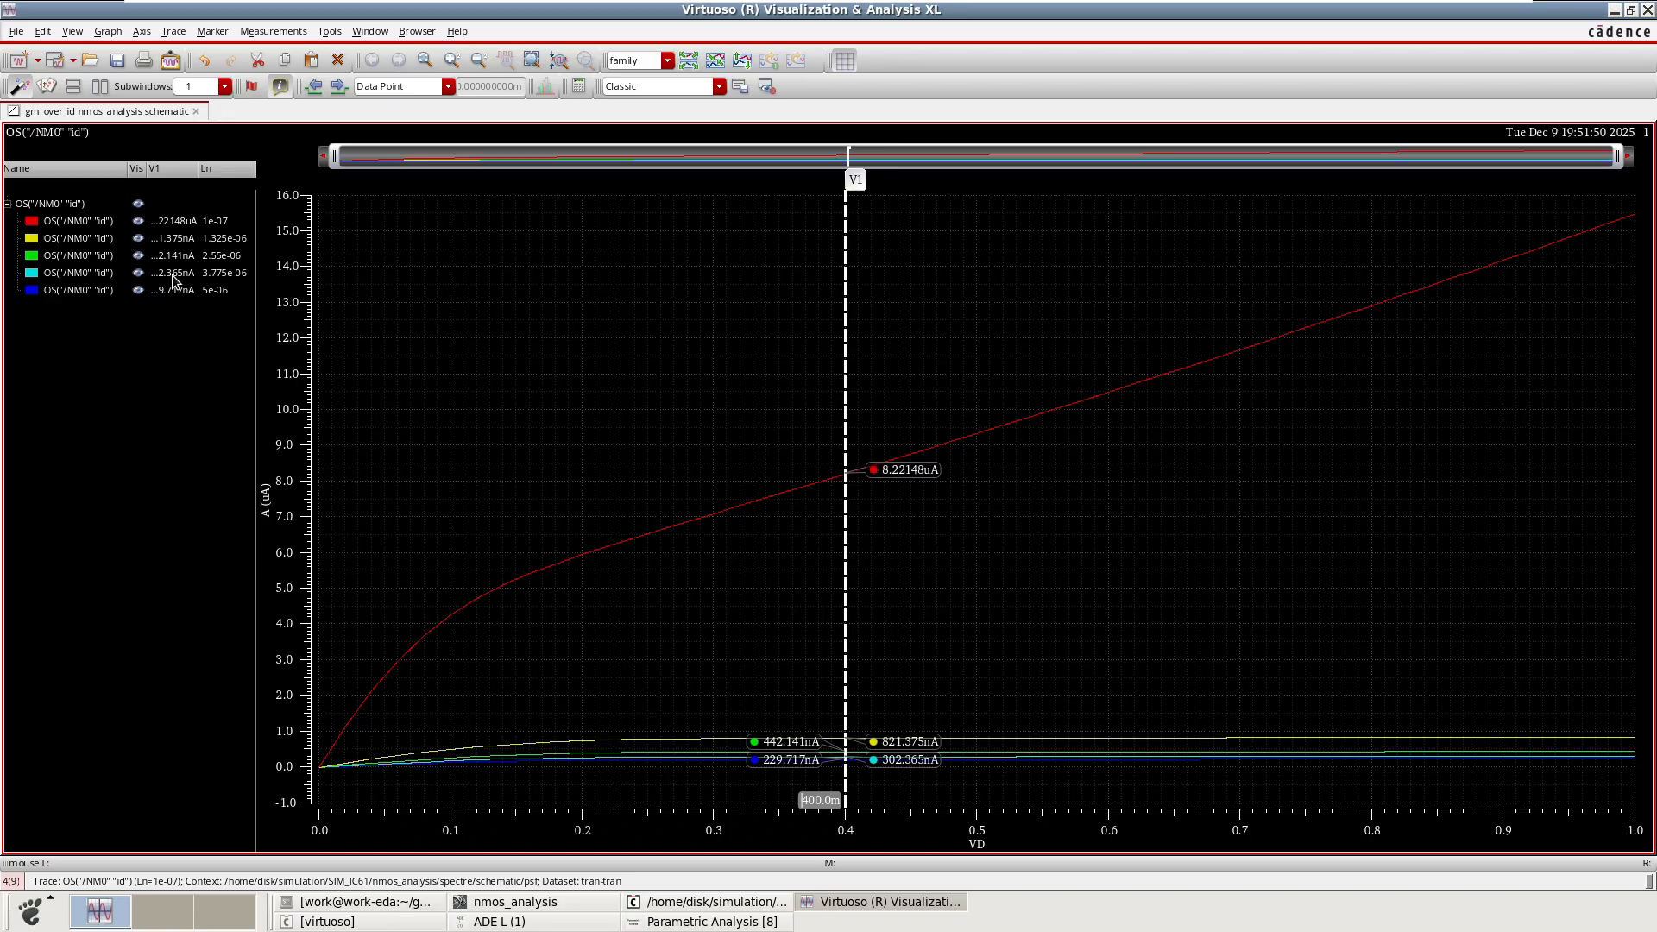
pyautogui.click(218, 293)
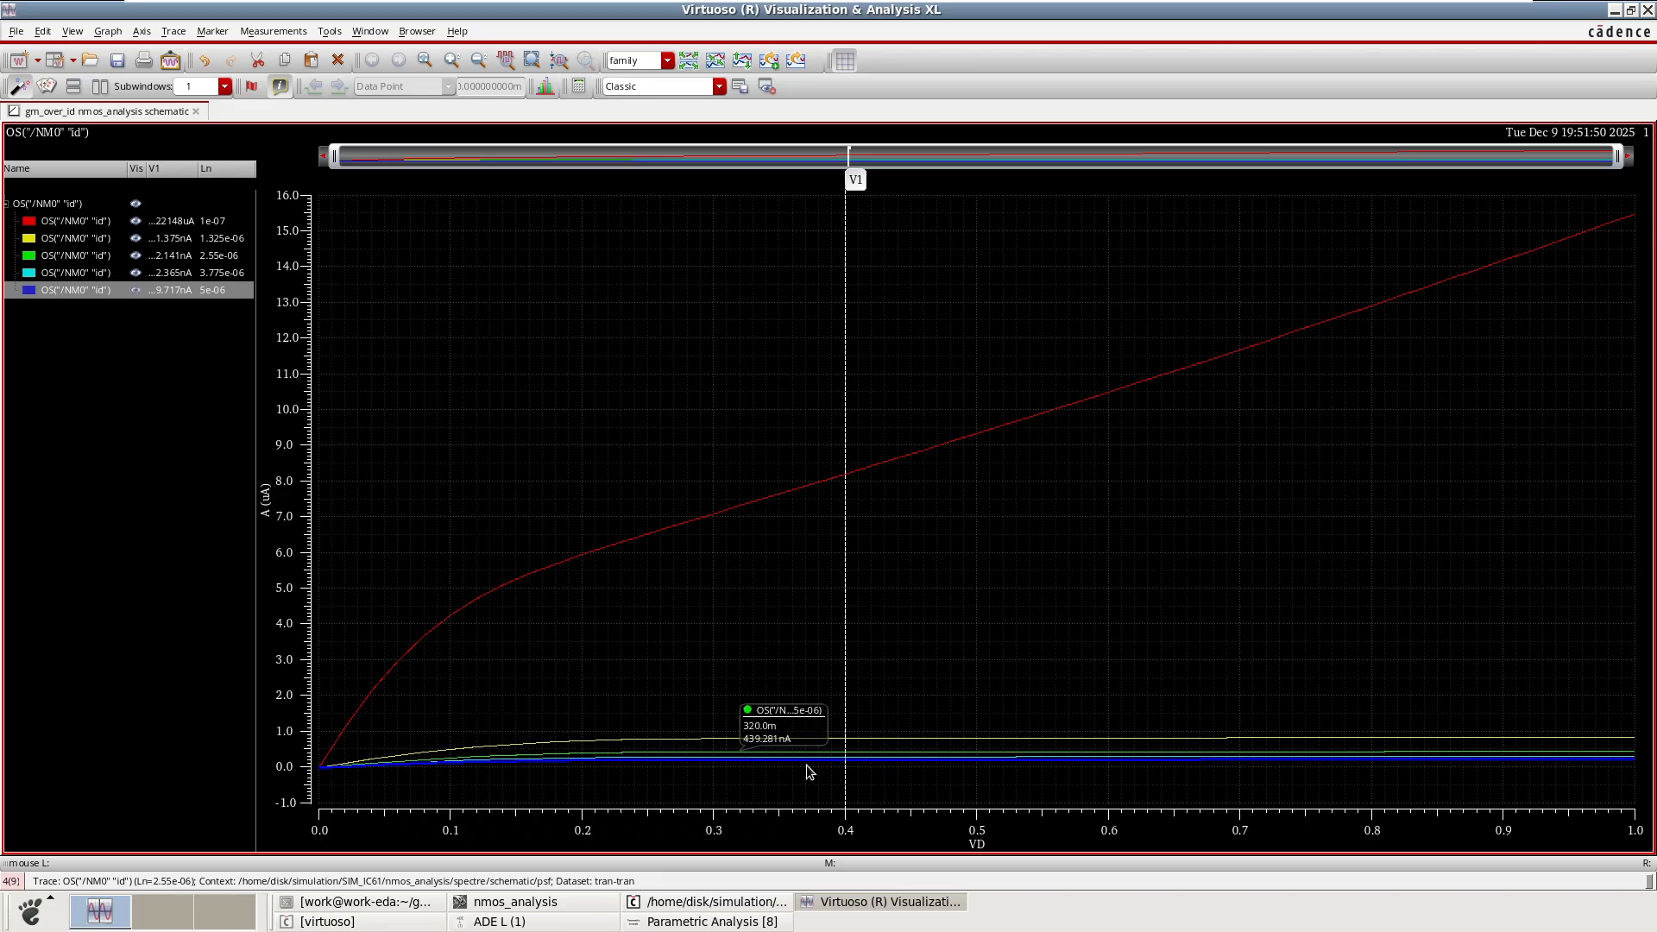
pyautogui.moveTo(836, 764)
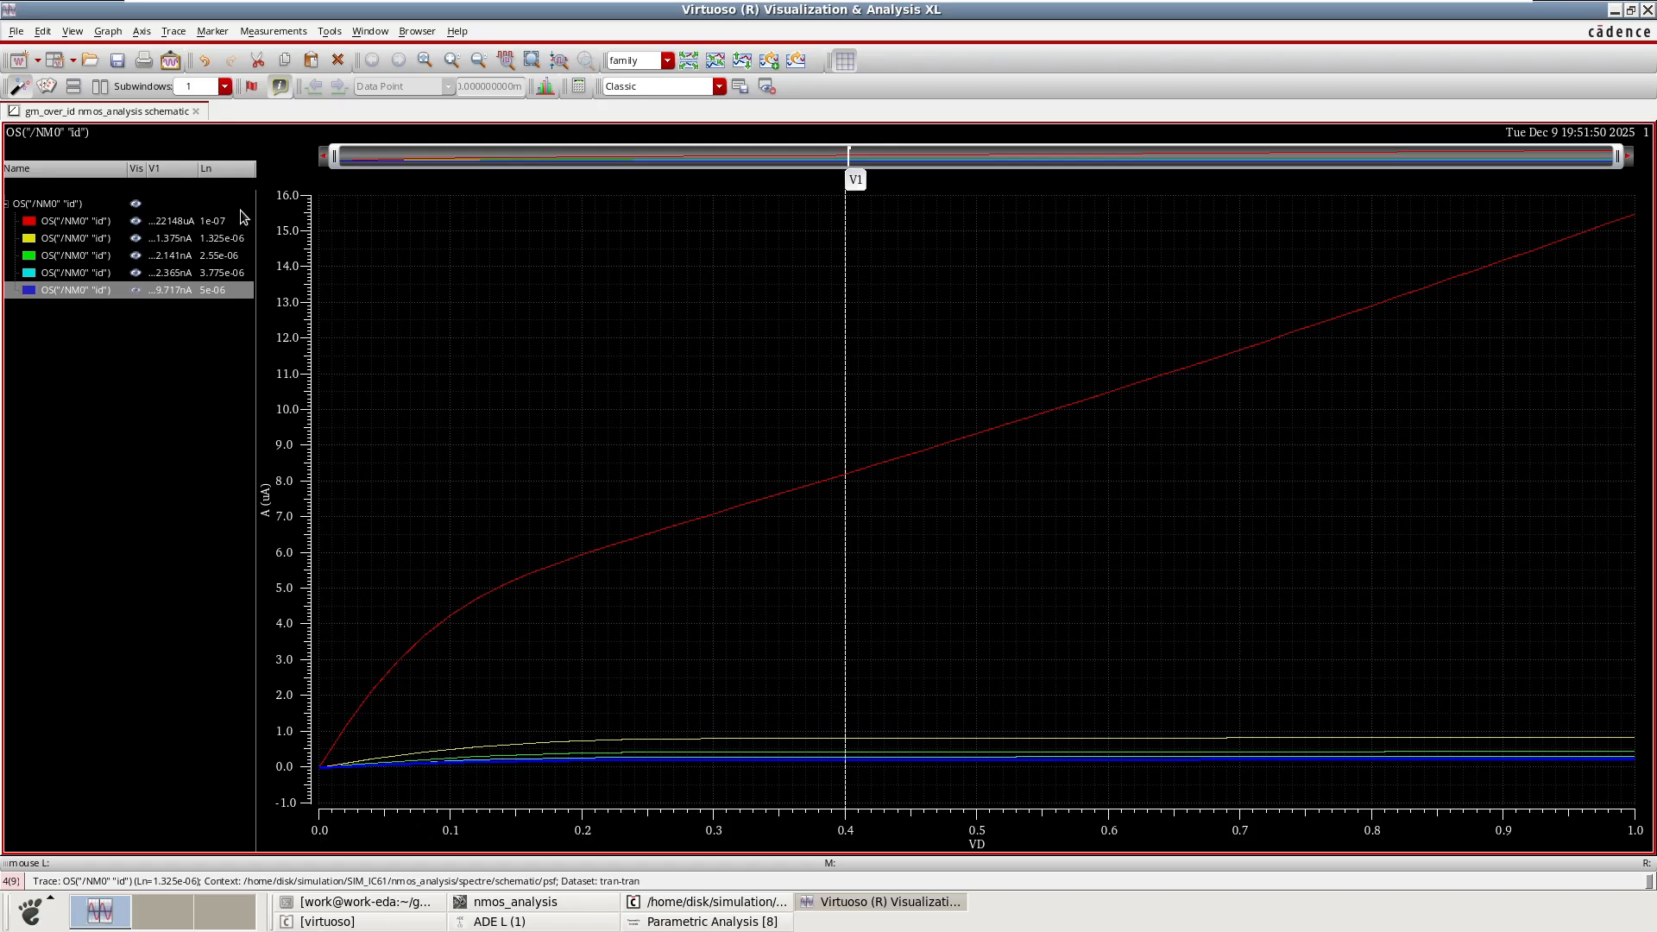
pyautogui.click(212, 225)
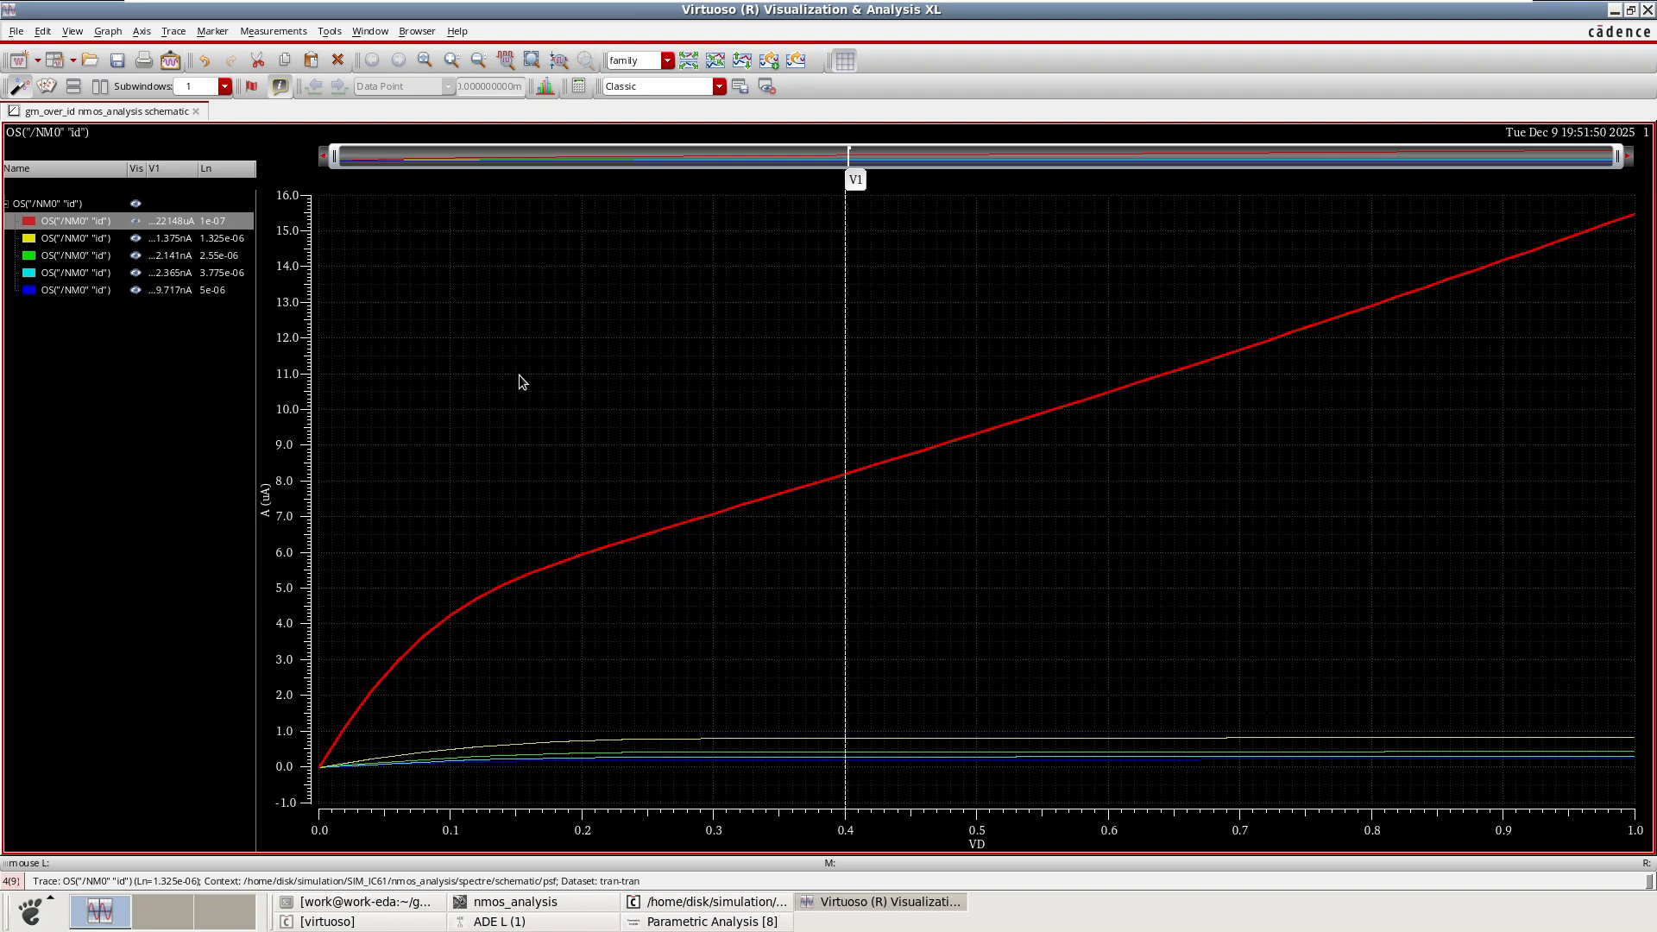
# Re-enable the VG sweep alongside Ln and run the parametric simulation again.
pyautogui.click(1614, 10)
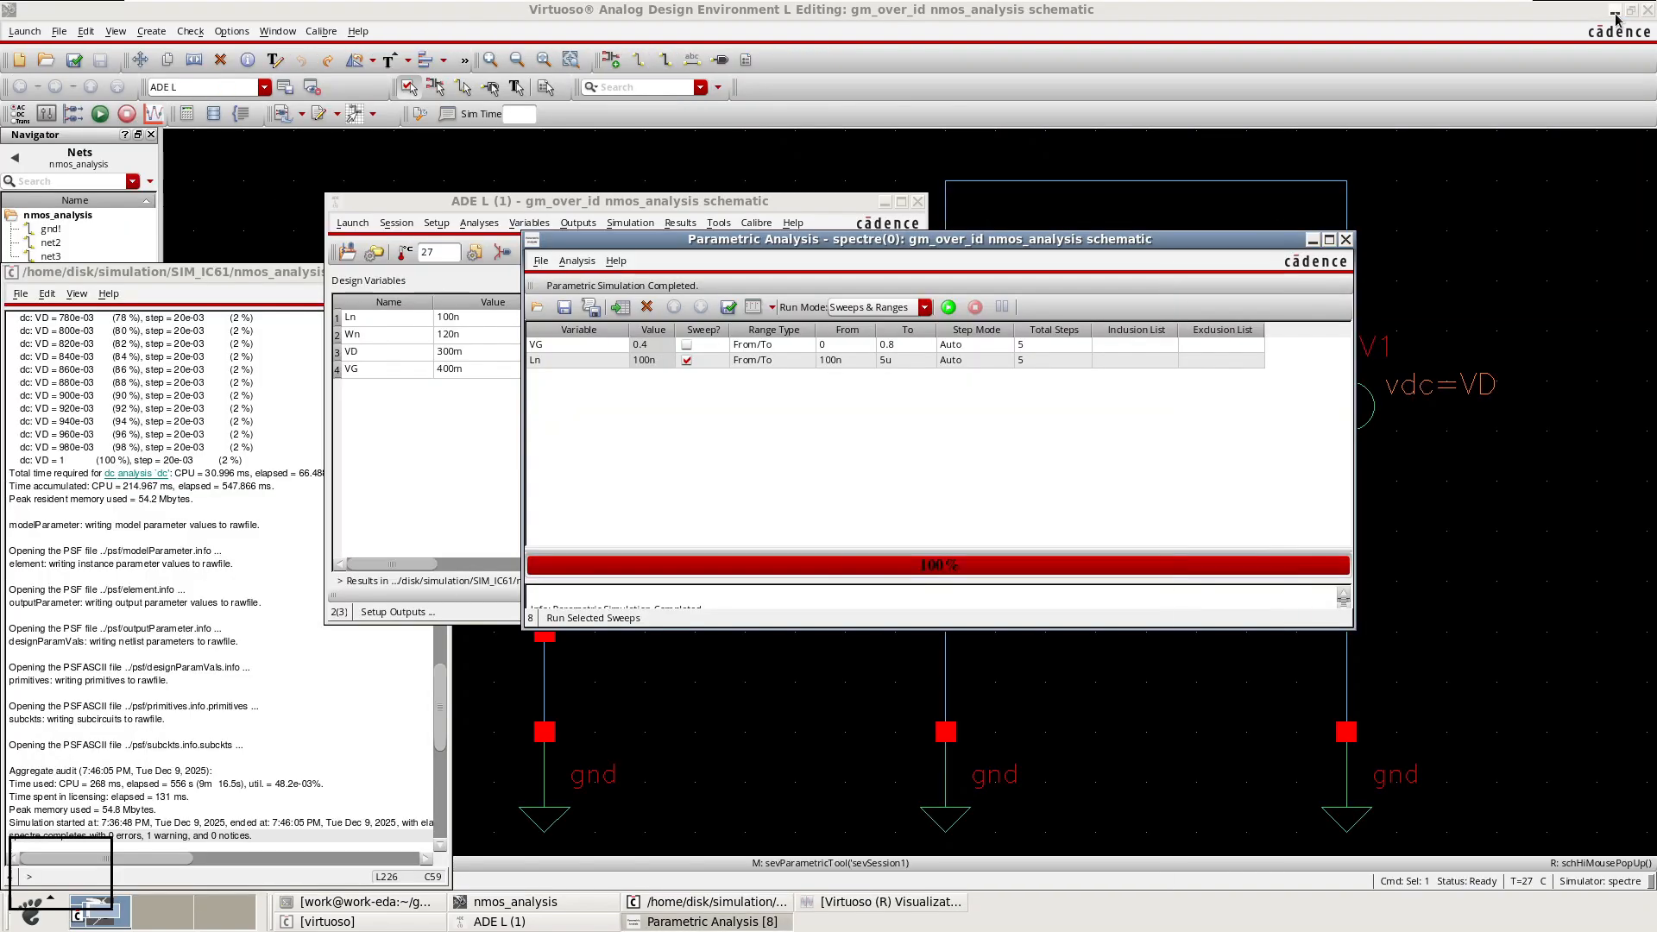
pyautogui.click(689, 349)
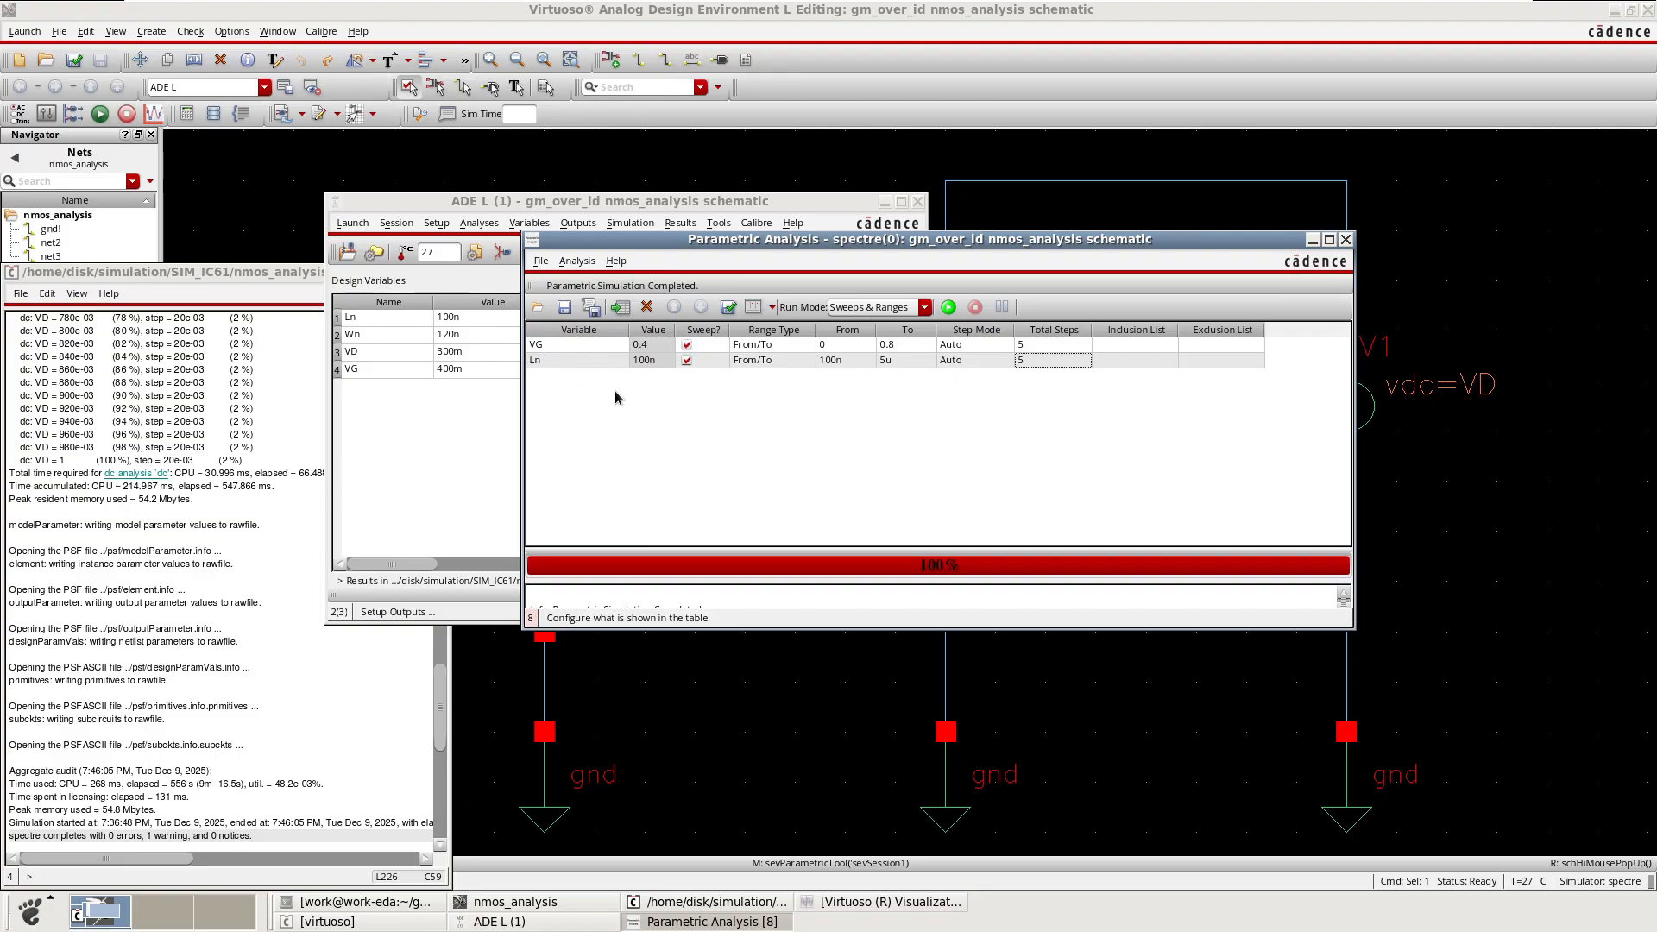
pyautogui.click(951, 308)
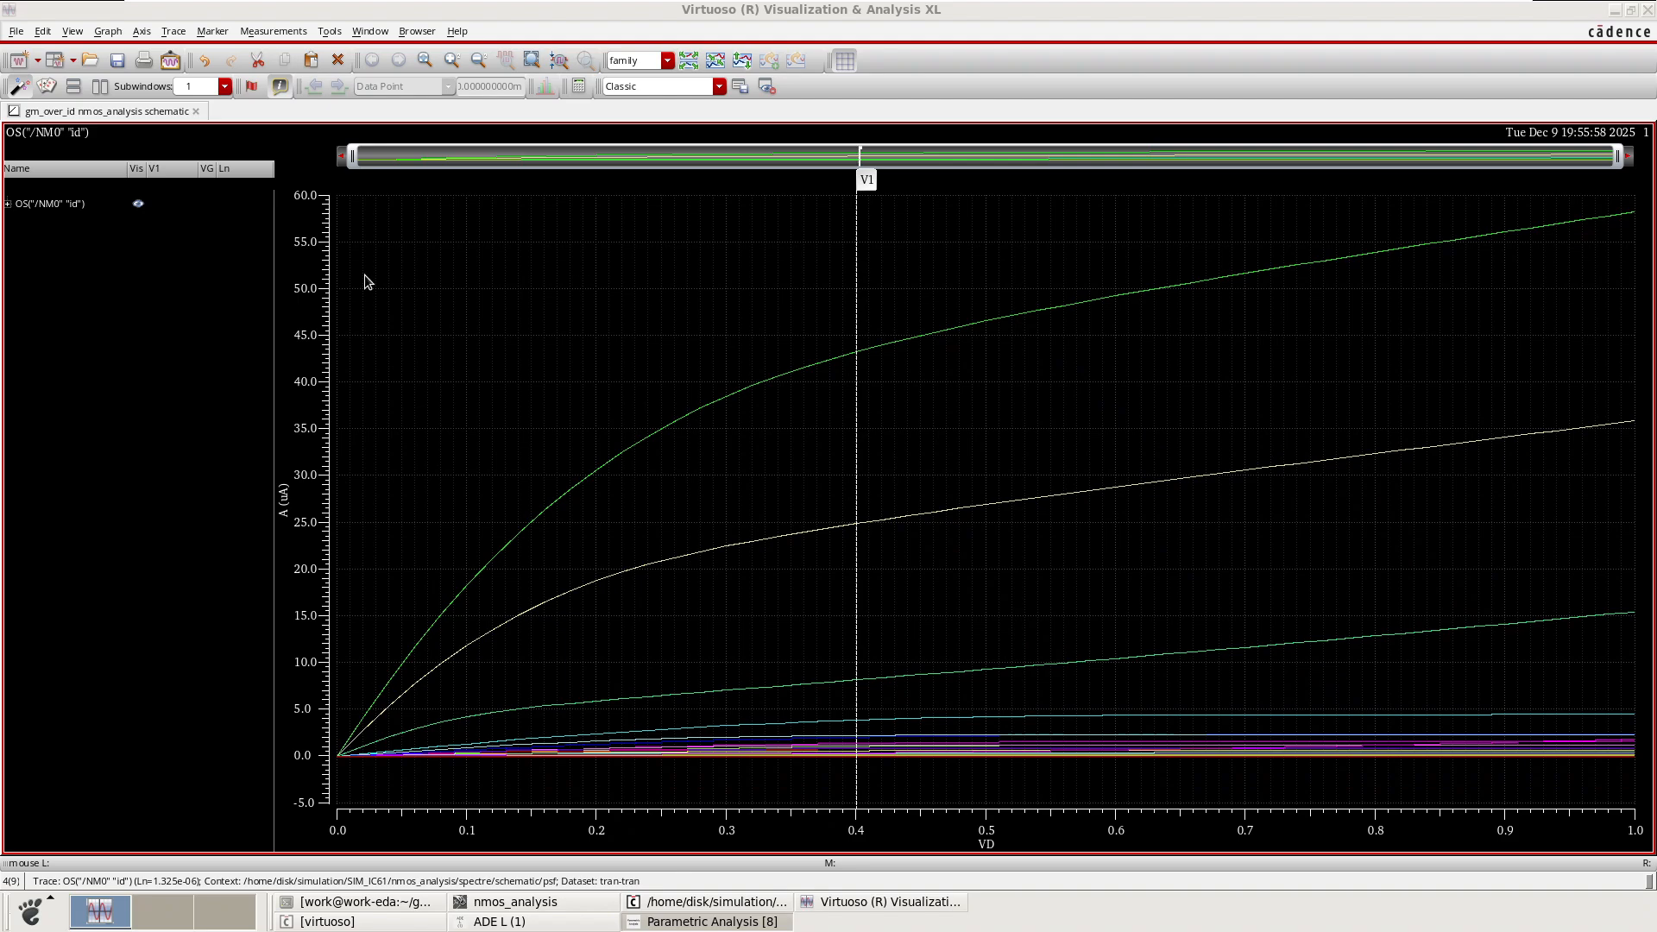
# Expand the result list, widen the trace panel and inspect the VG = 0 traces for each Ln.
pyautogui.click(8, 204)
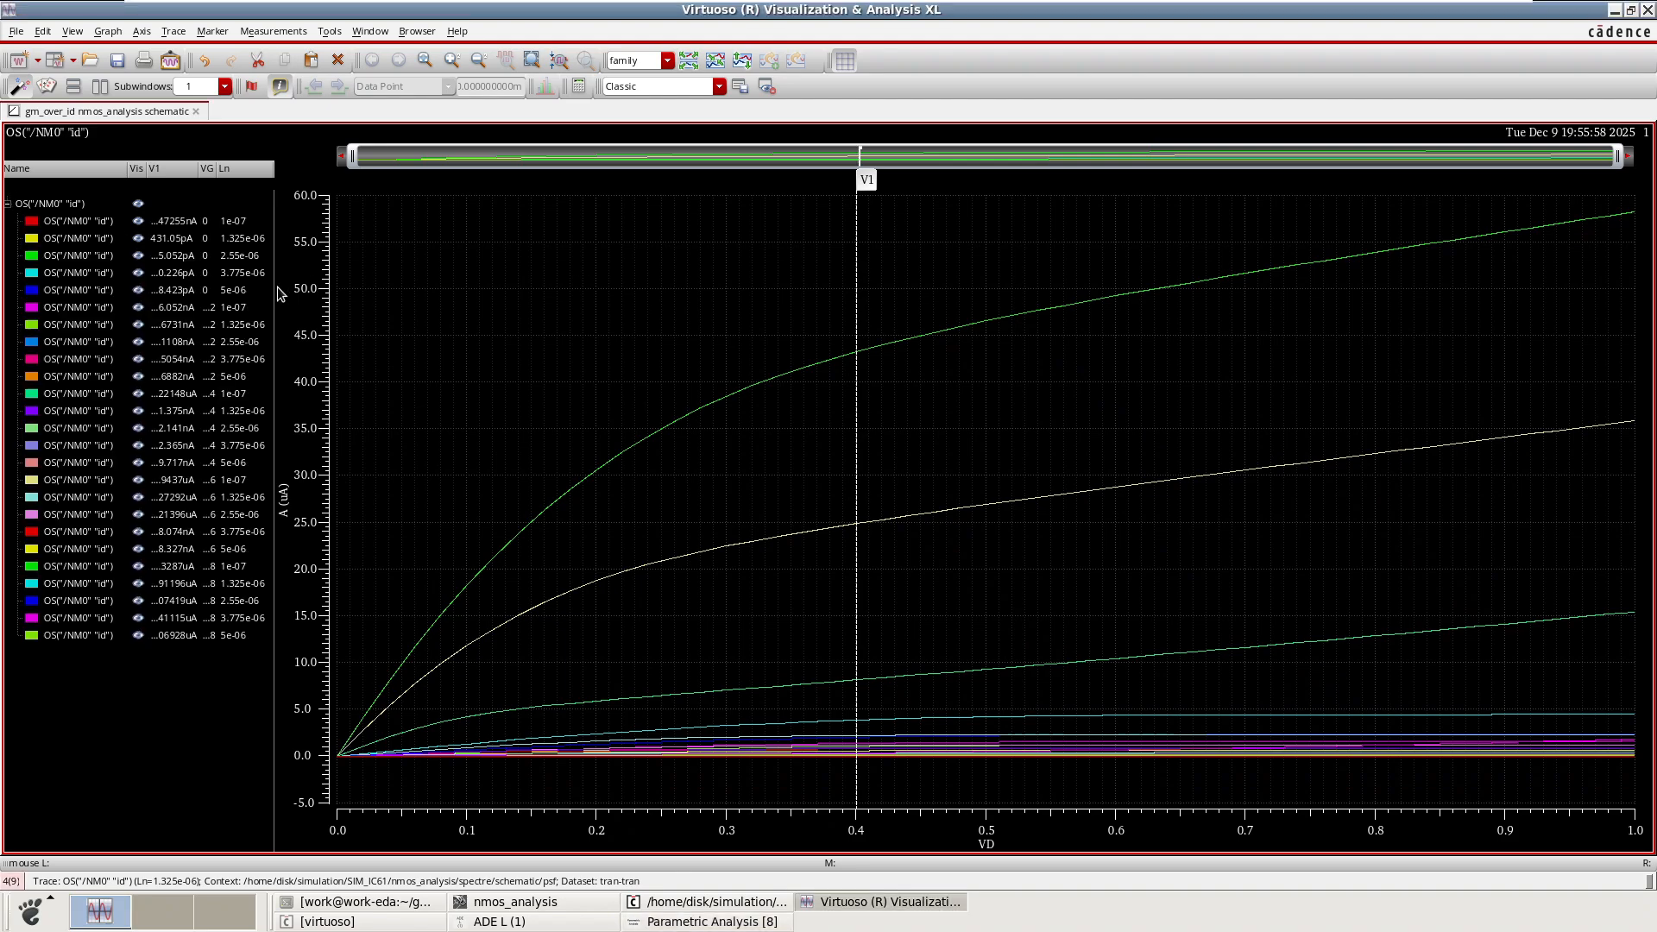
pyautogui.moveTo(274, 287); pyautogui.dragTo(335, 285)
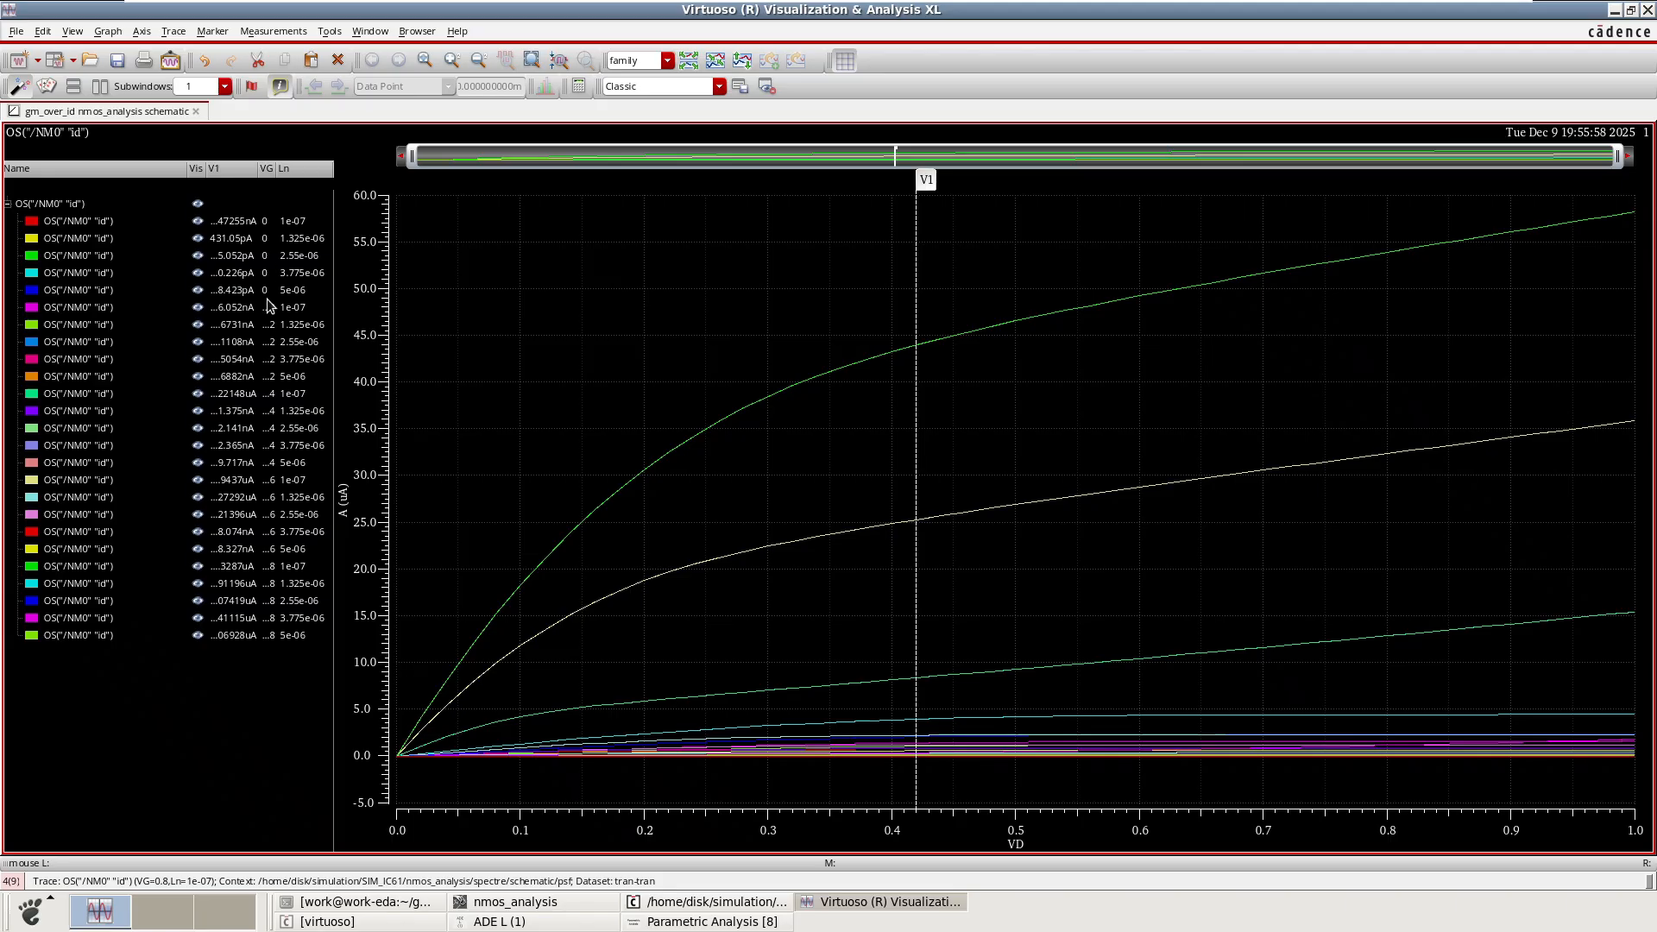
pyautogui.click(268, 227)
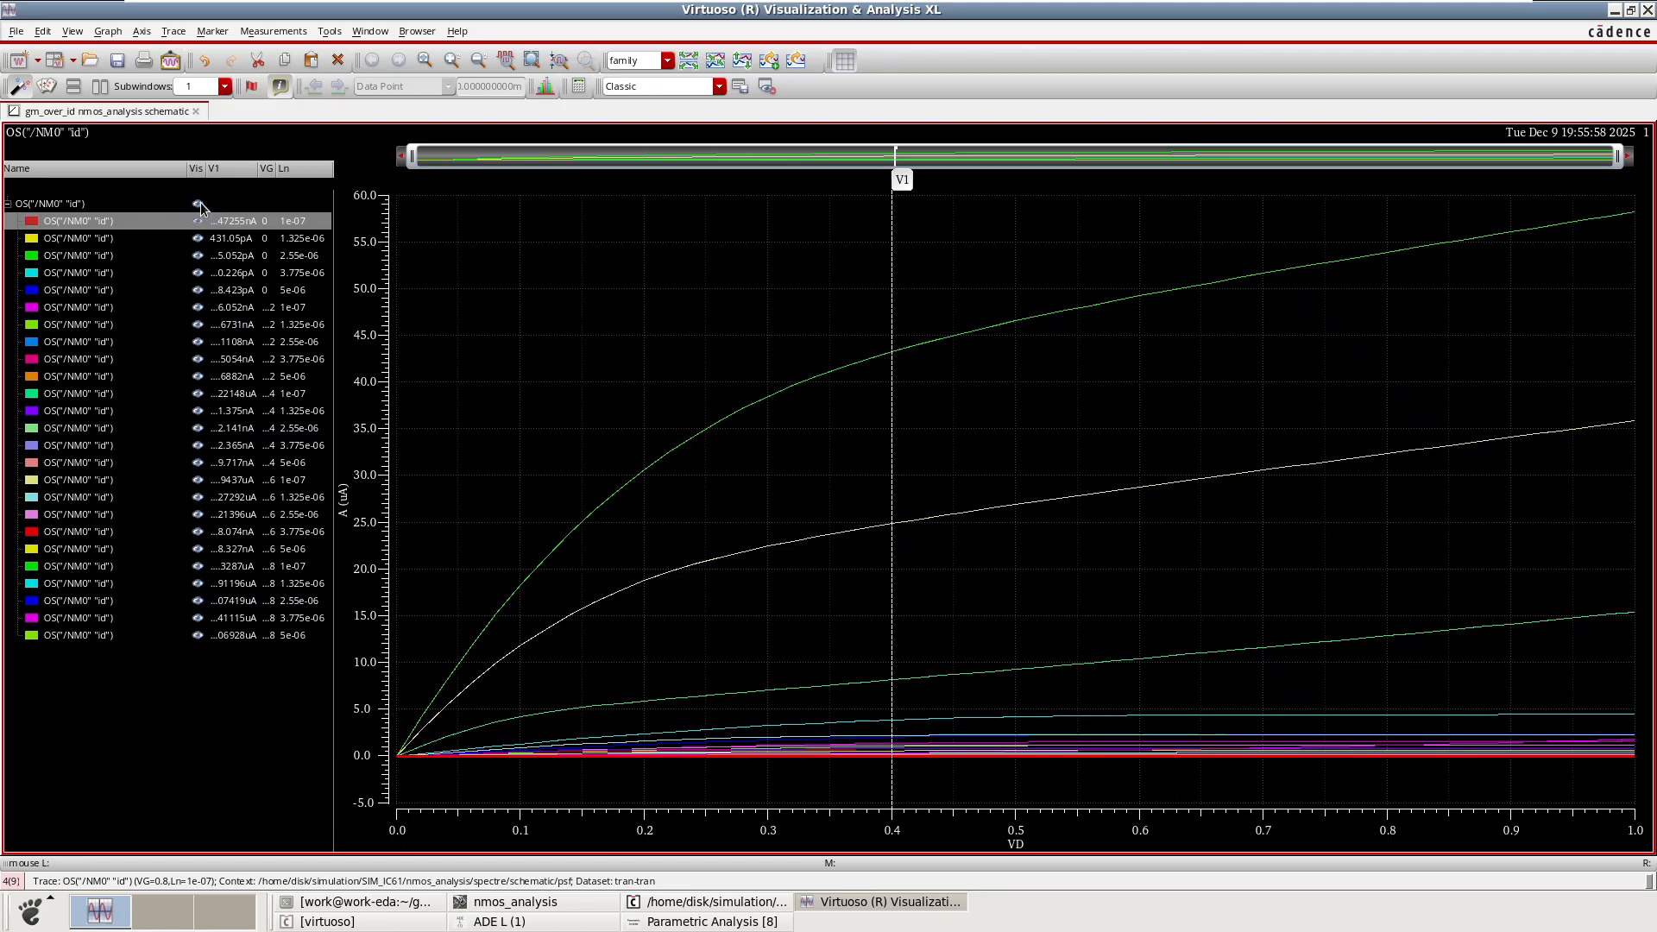
pyautogui.click(264, 241)
pyautogui.click(269, 257)
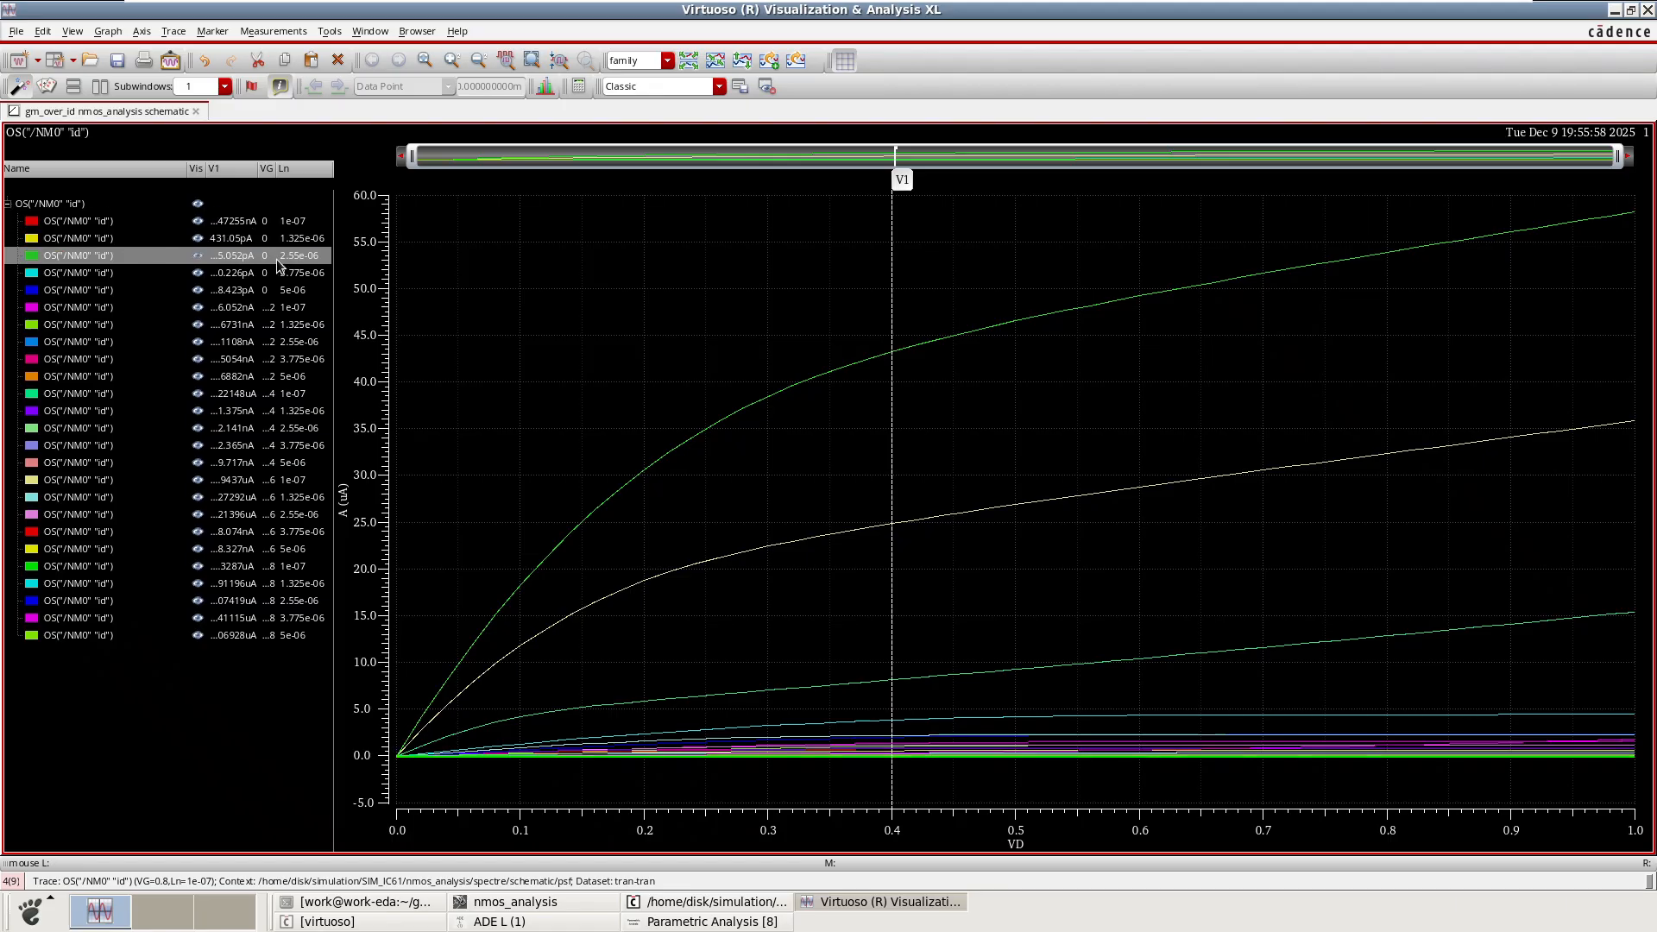
pyautogui.click(268, 271)
pyautogui.click(268, 289)
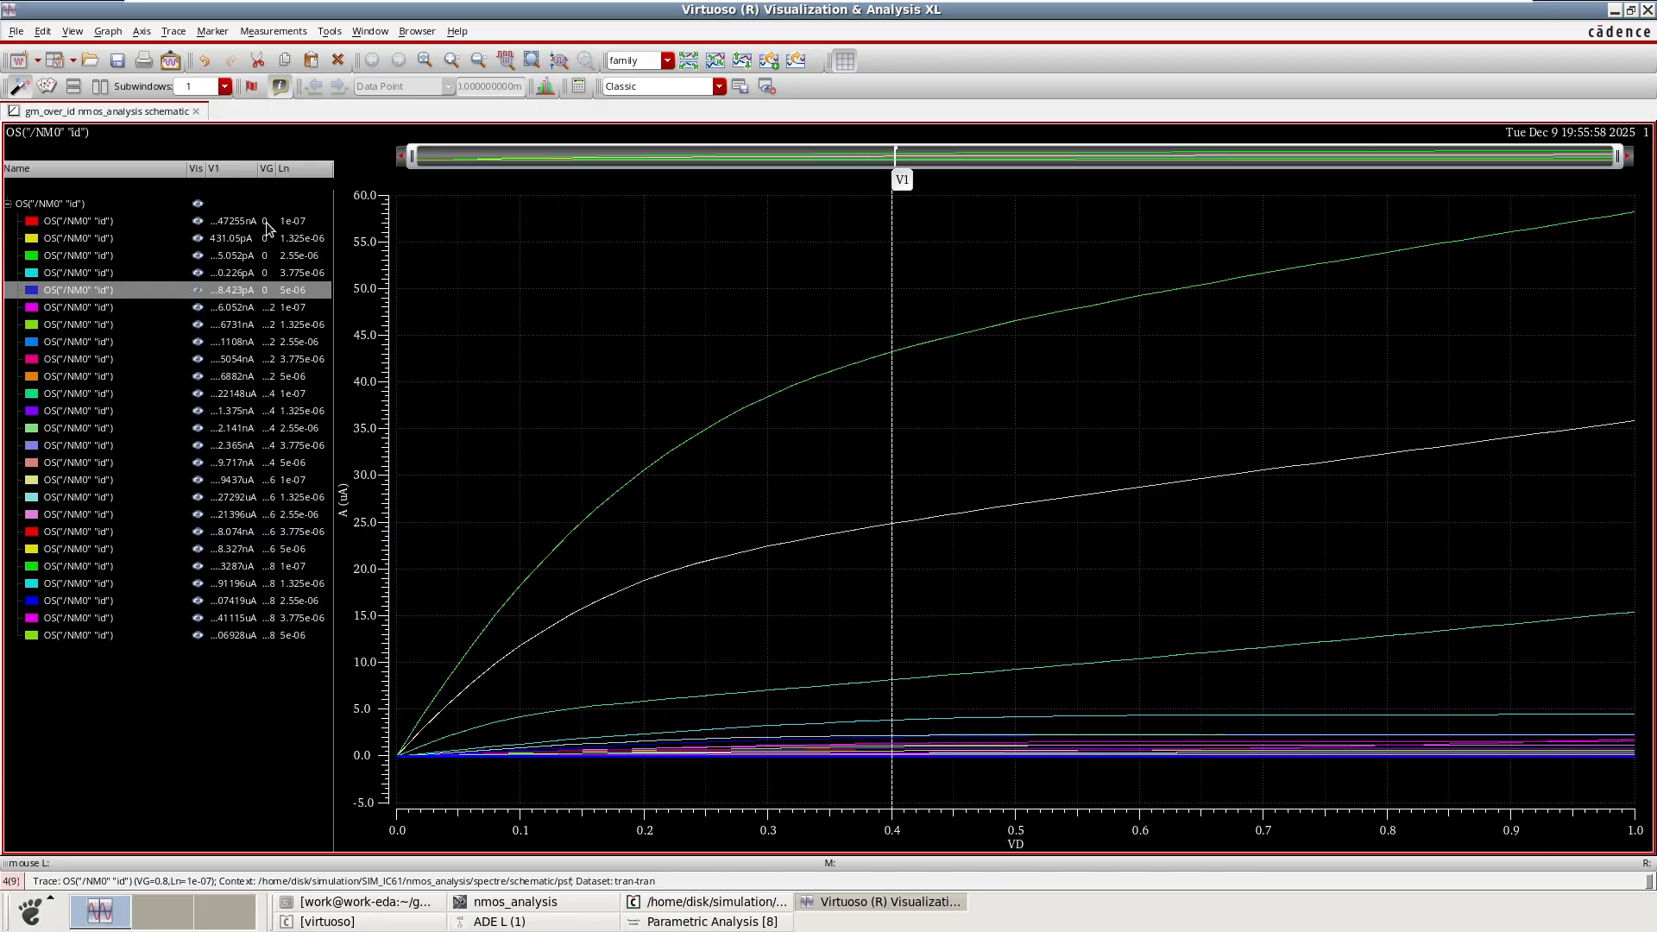
# Hide all traces and show only the Ln = 5e-06 curves for VG = 2, 4, 6 and 8.
pyautogui.click(198, 205)
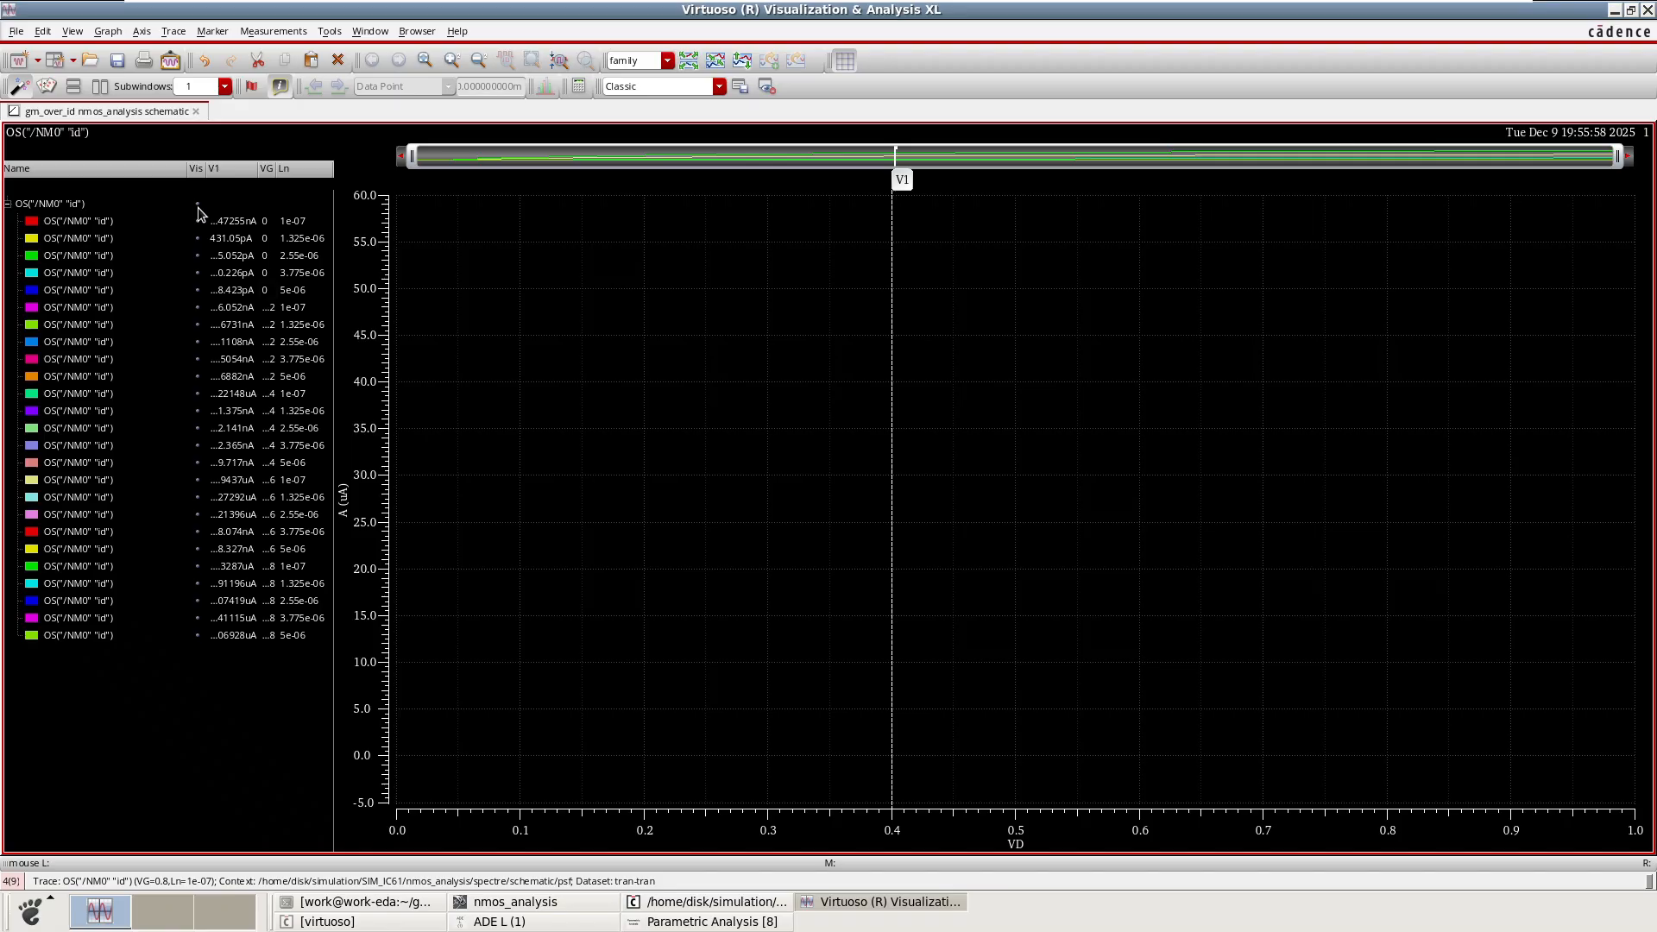
pyautogui.click(199, 308)
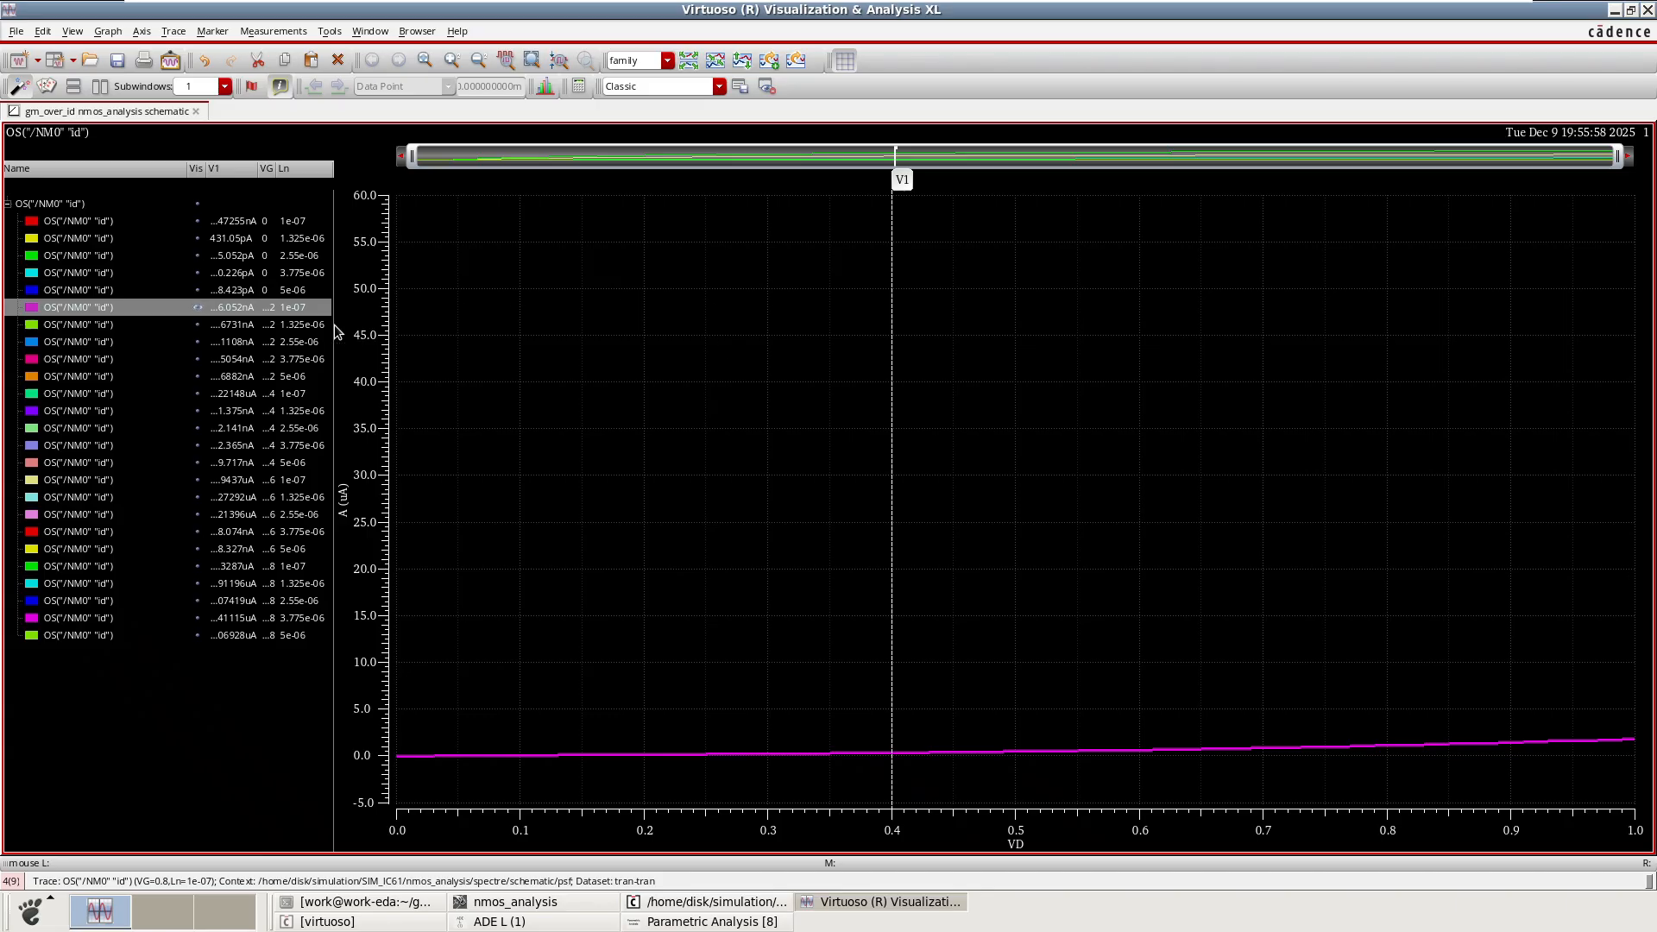
pyautogui.click(195, 308)
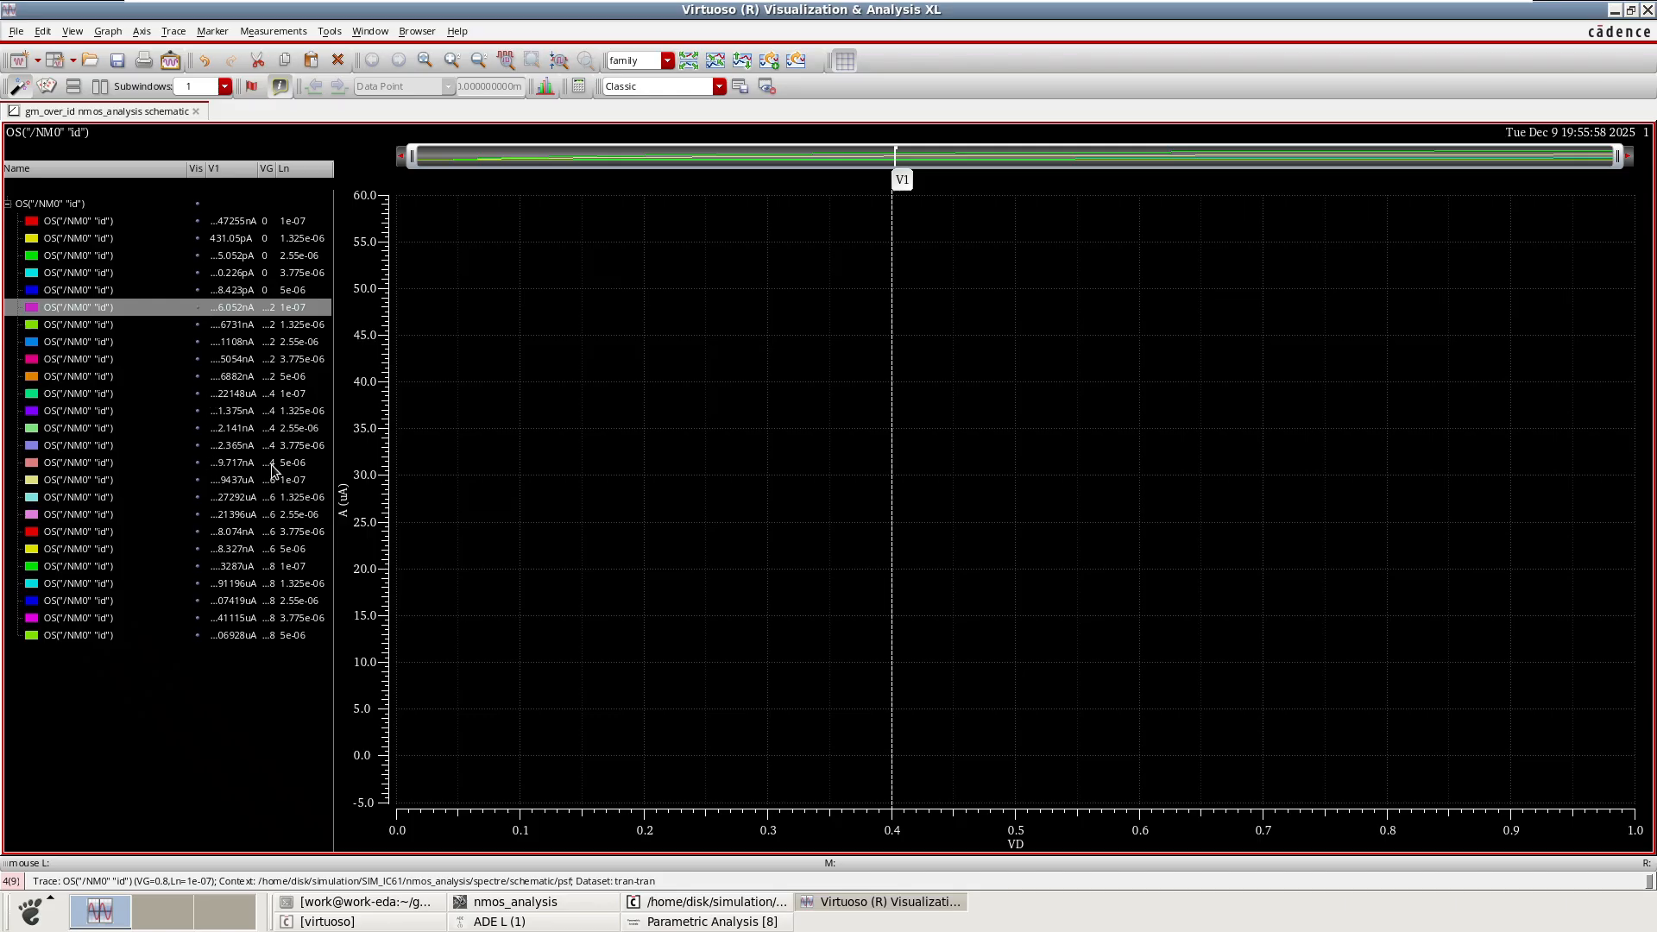
pyautogui.click(290, 380)
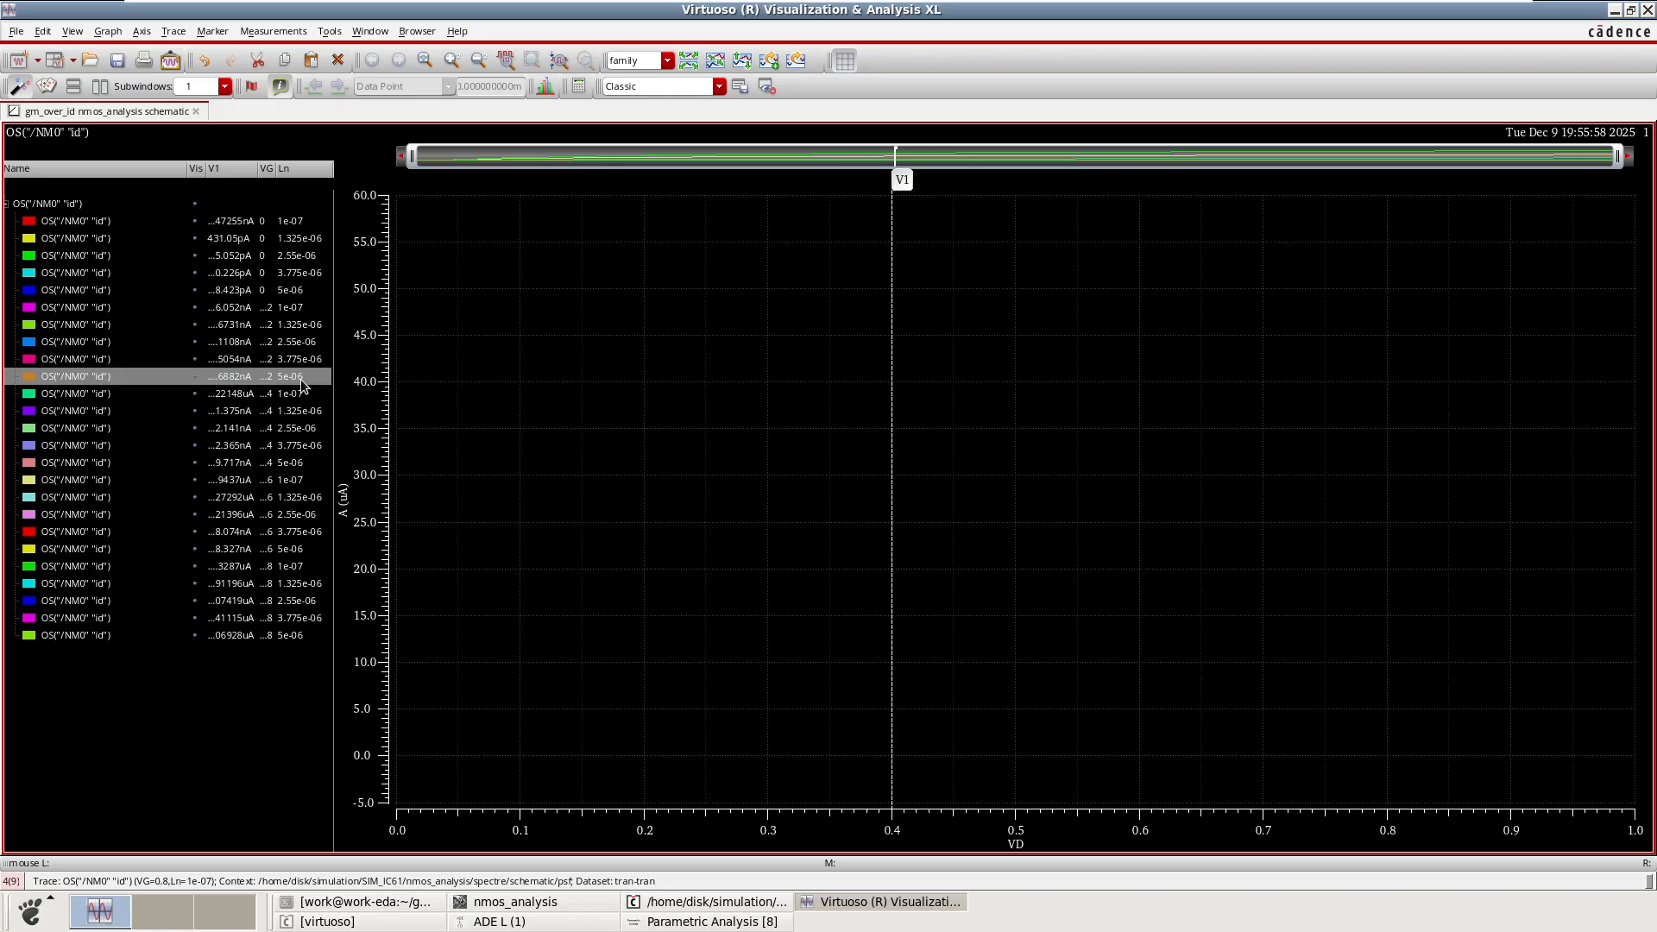
pyautogui.click(197, 378)
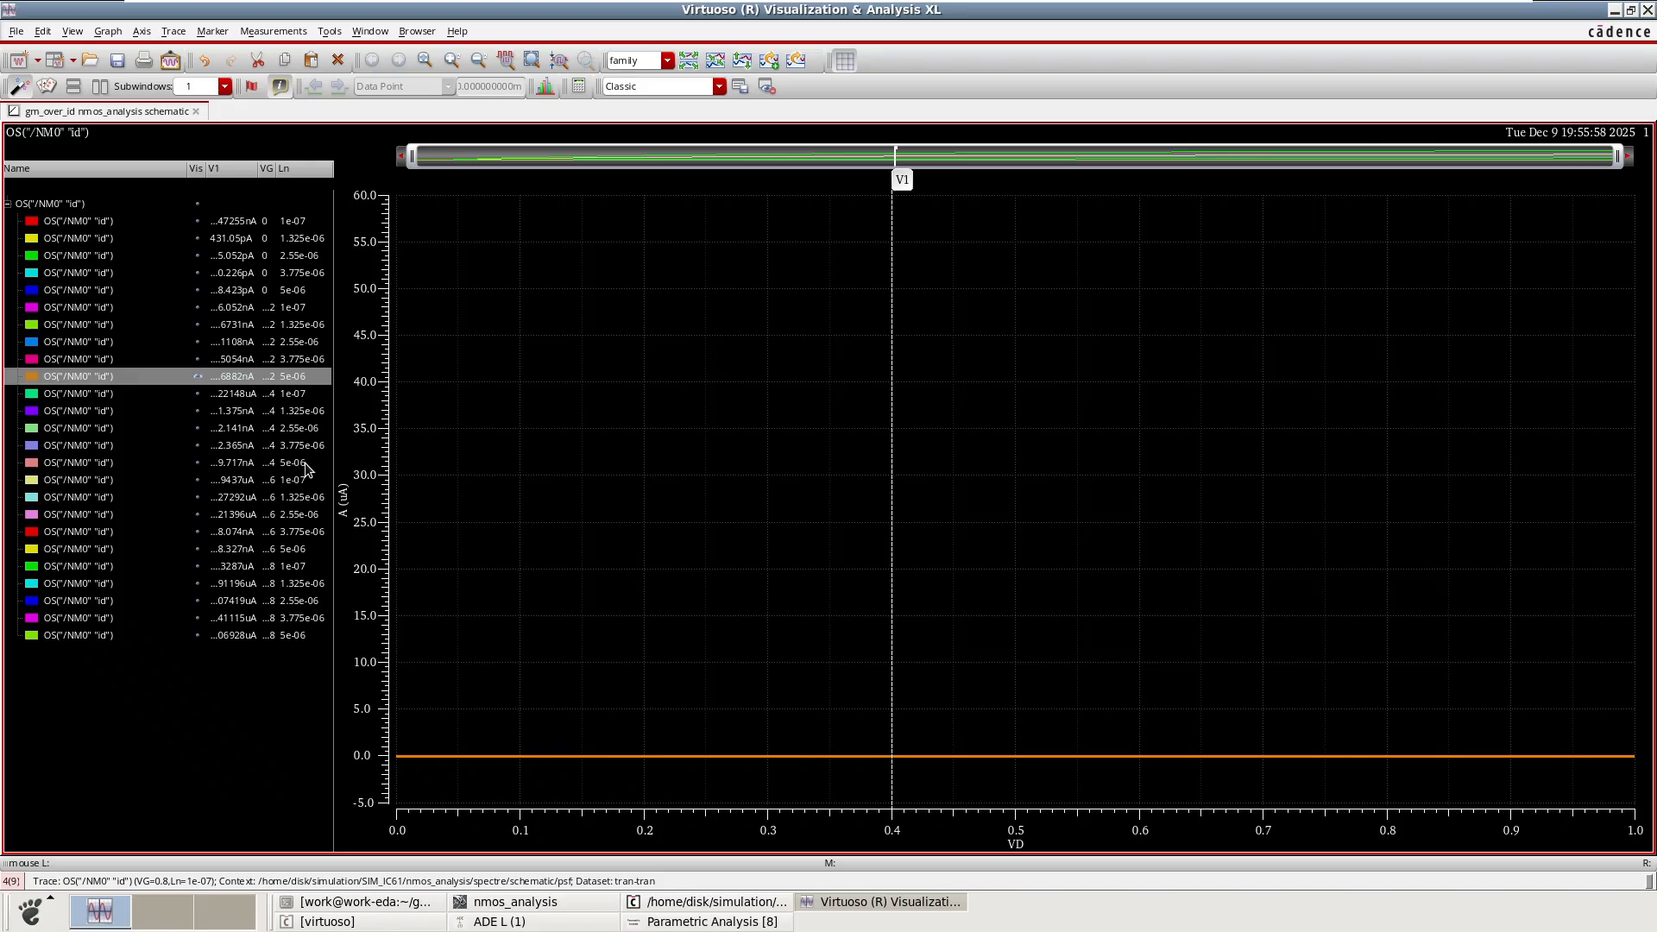
pyautogui.click(198, 463)
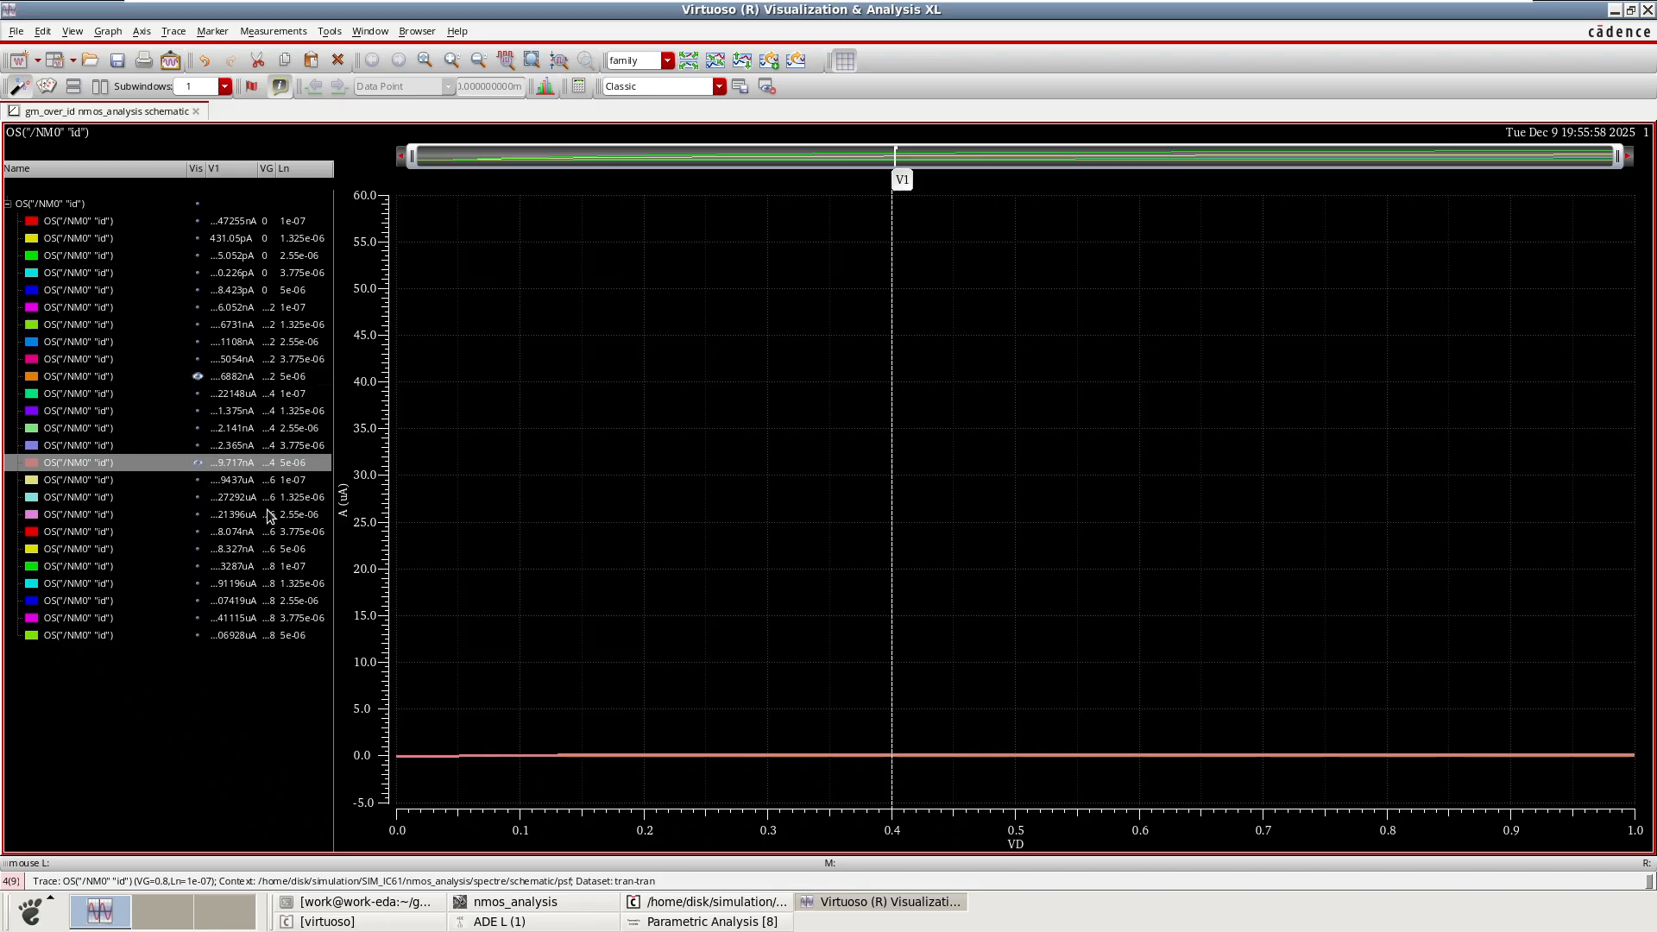
pyautogui.click(273, 549)
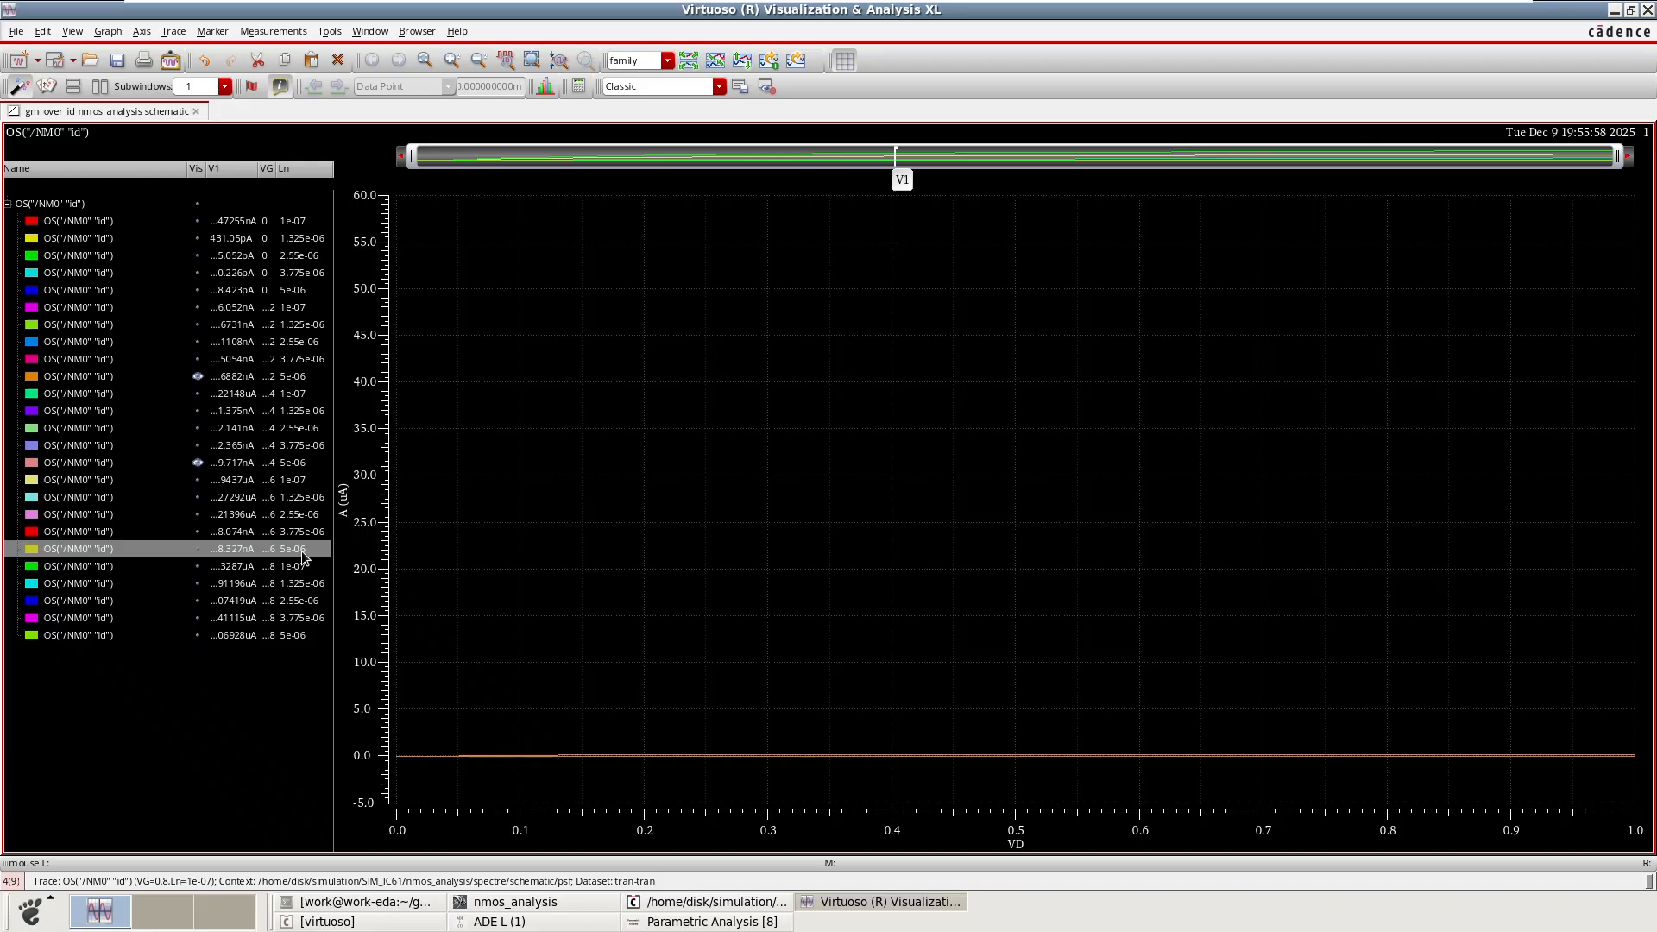
pyautogui.click(199, 549)
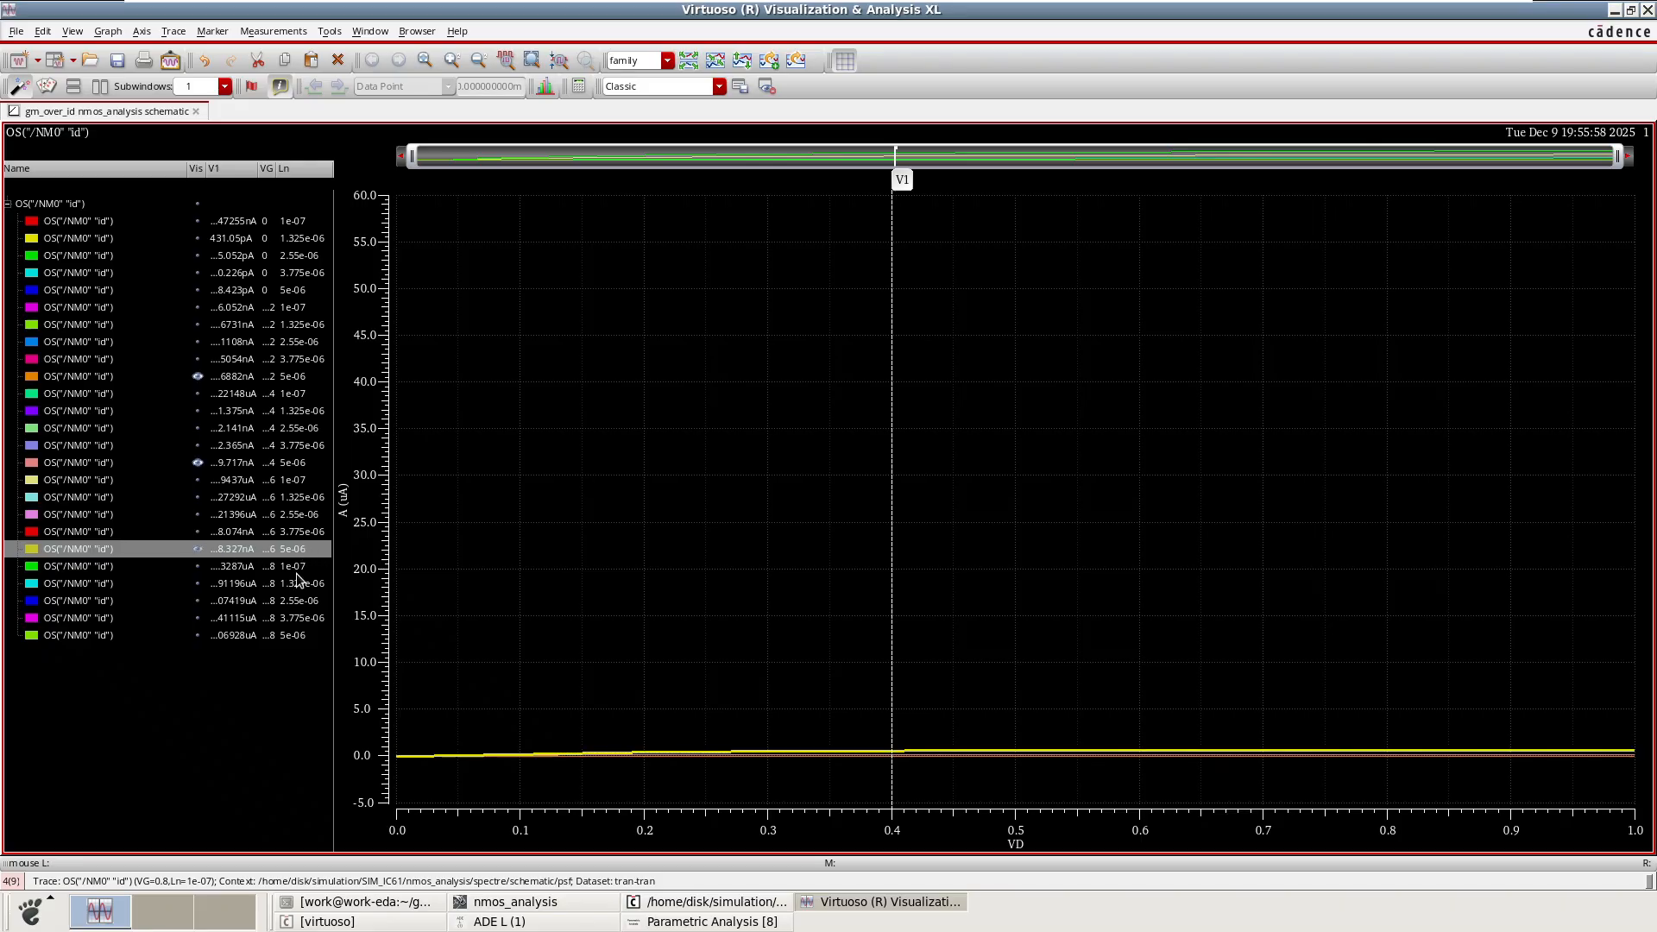
pyautogui.click(277, 637)
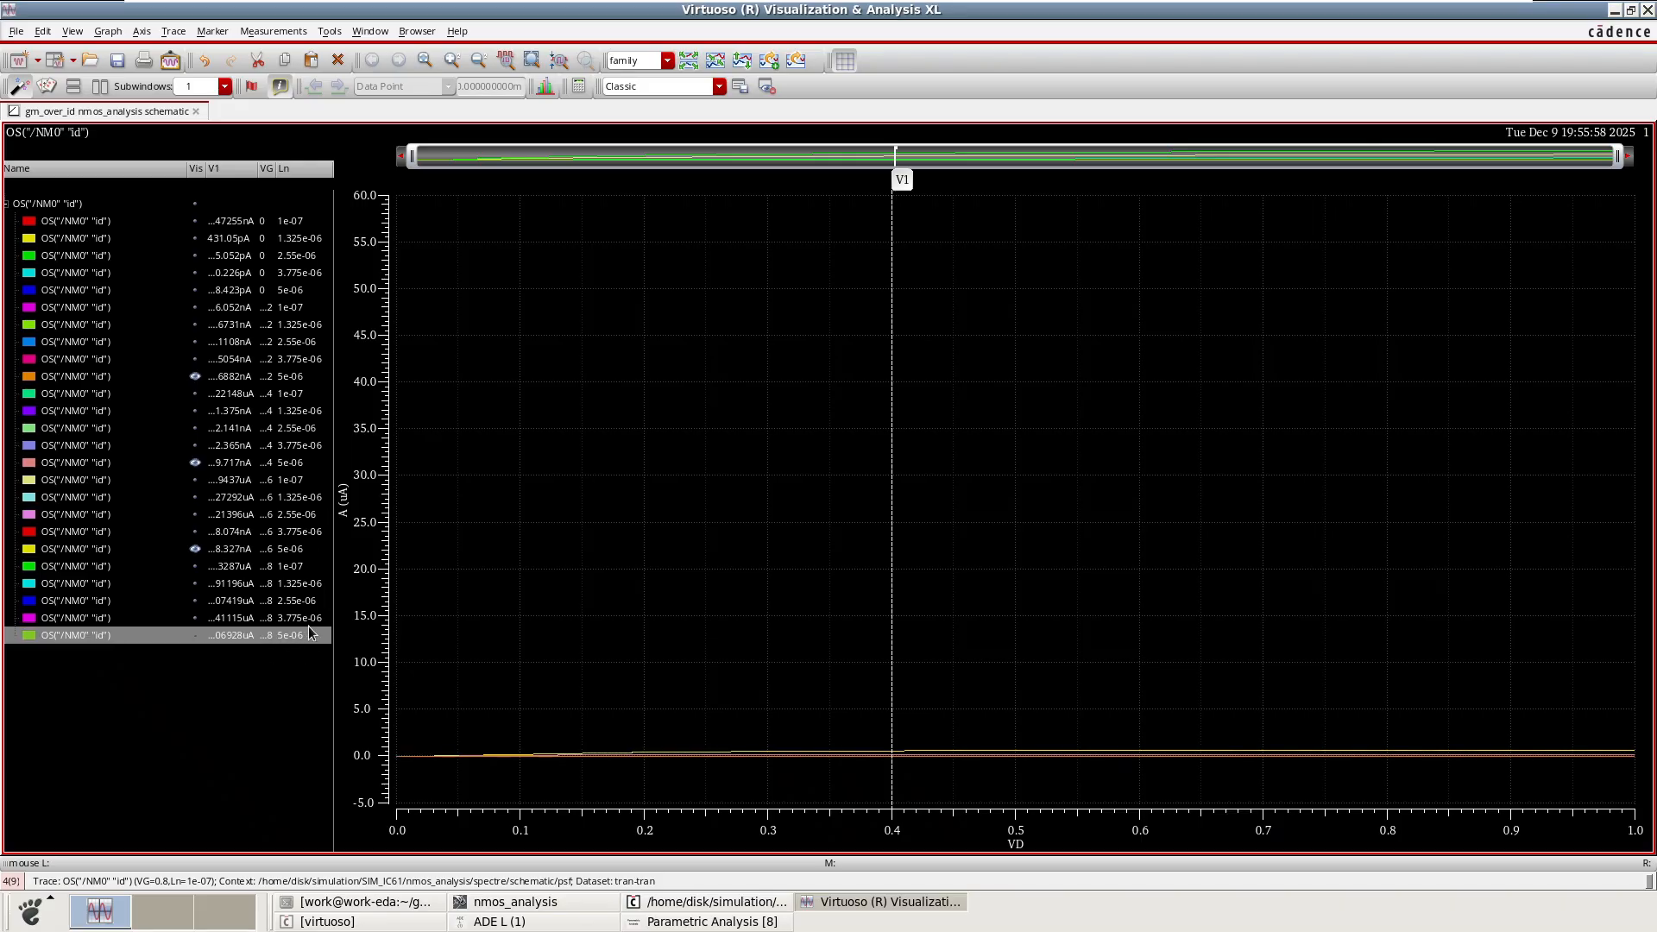
pyautogui.click(198, 637)
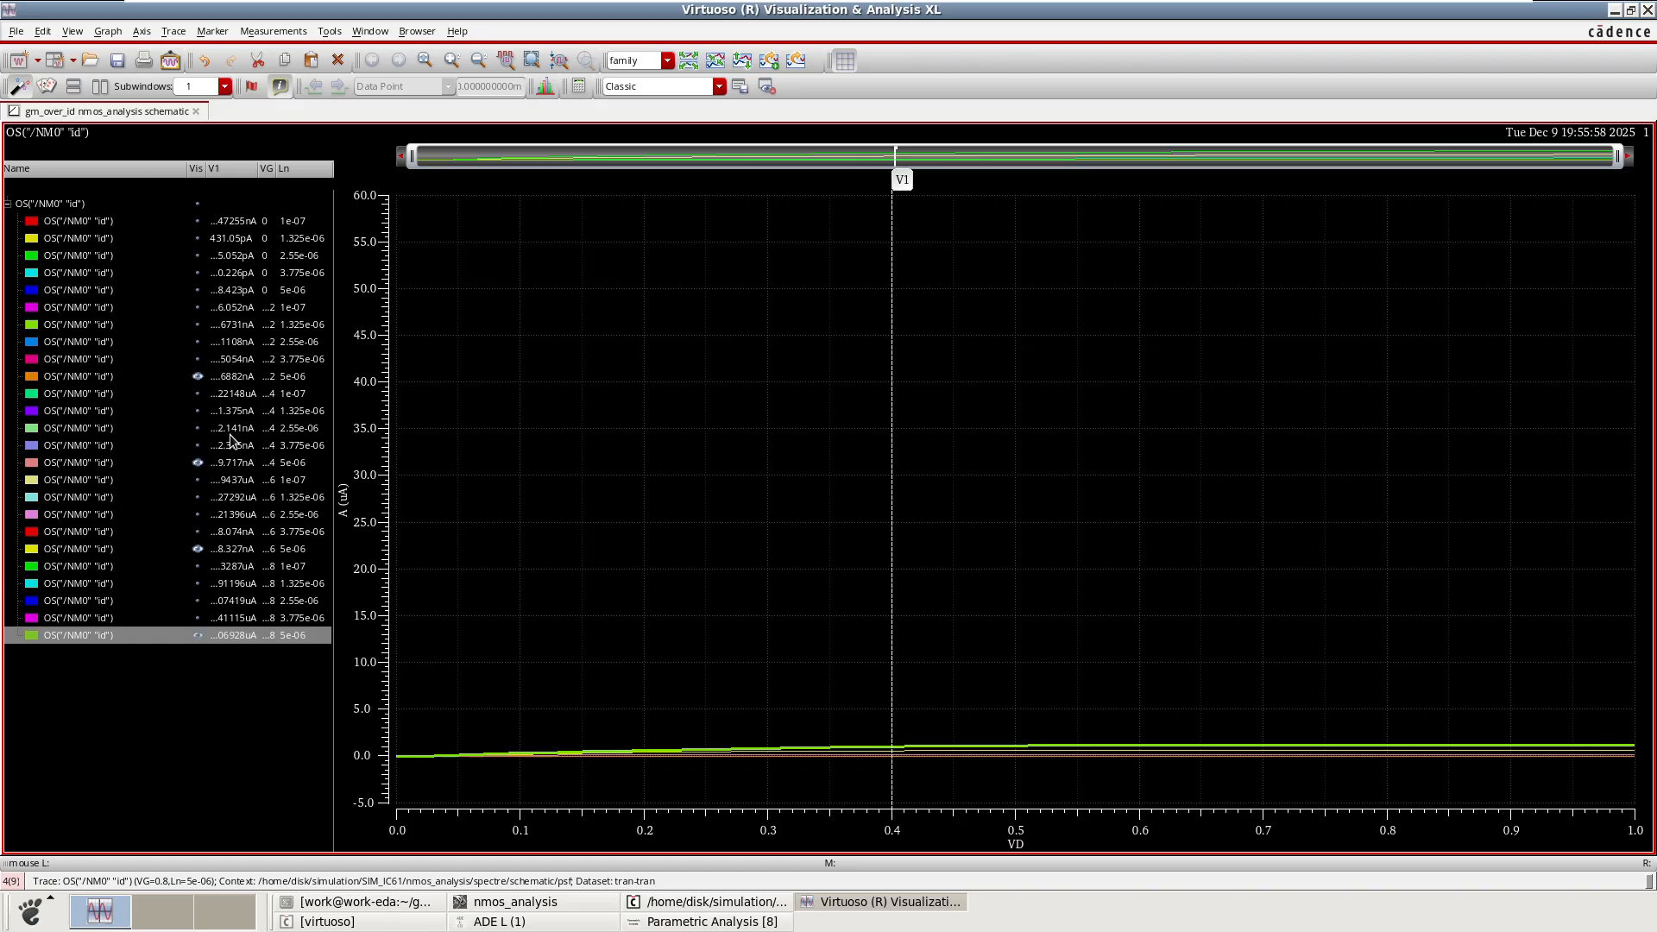
# Highlight each of the displayed Ln = 5e-06 traces in turn to compare them.
pyautogui.click(279, 380)
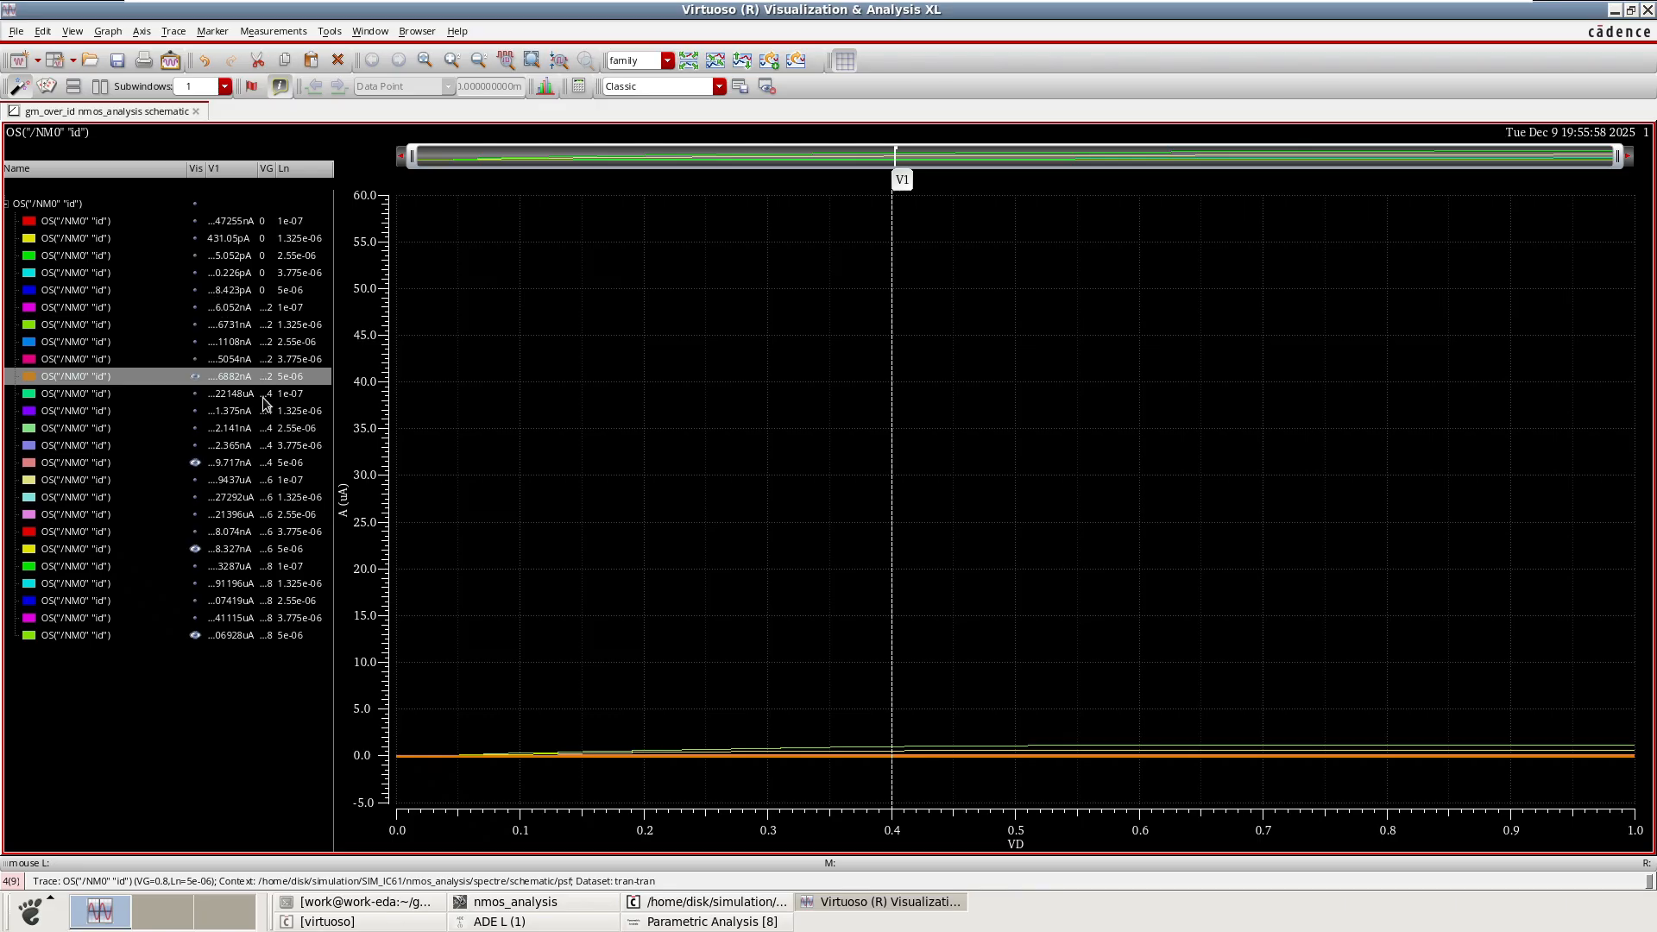
pyautogui.click(278, 463)
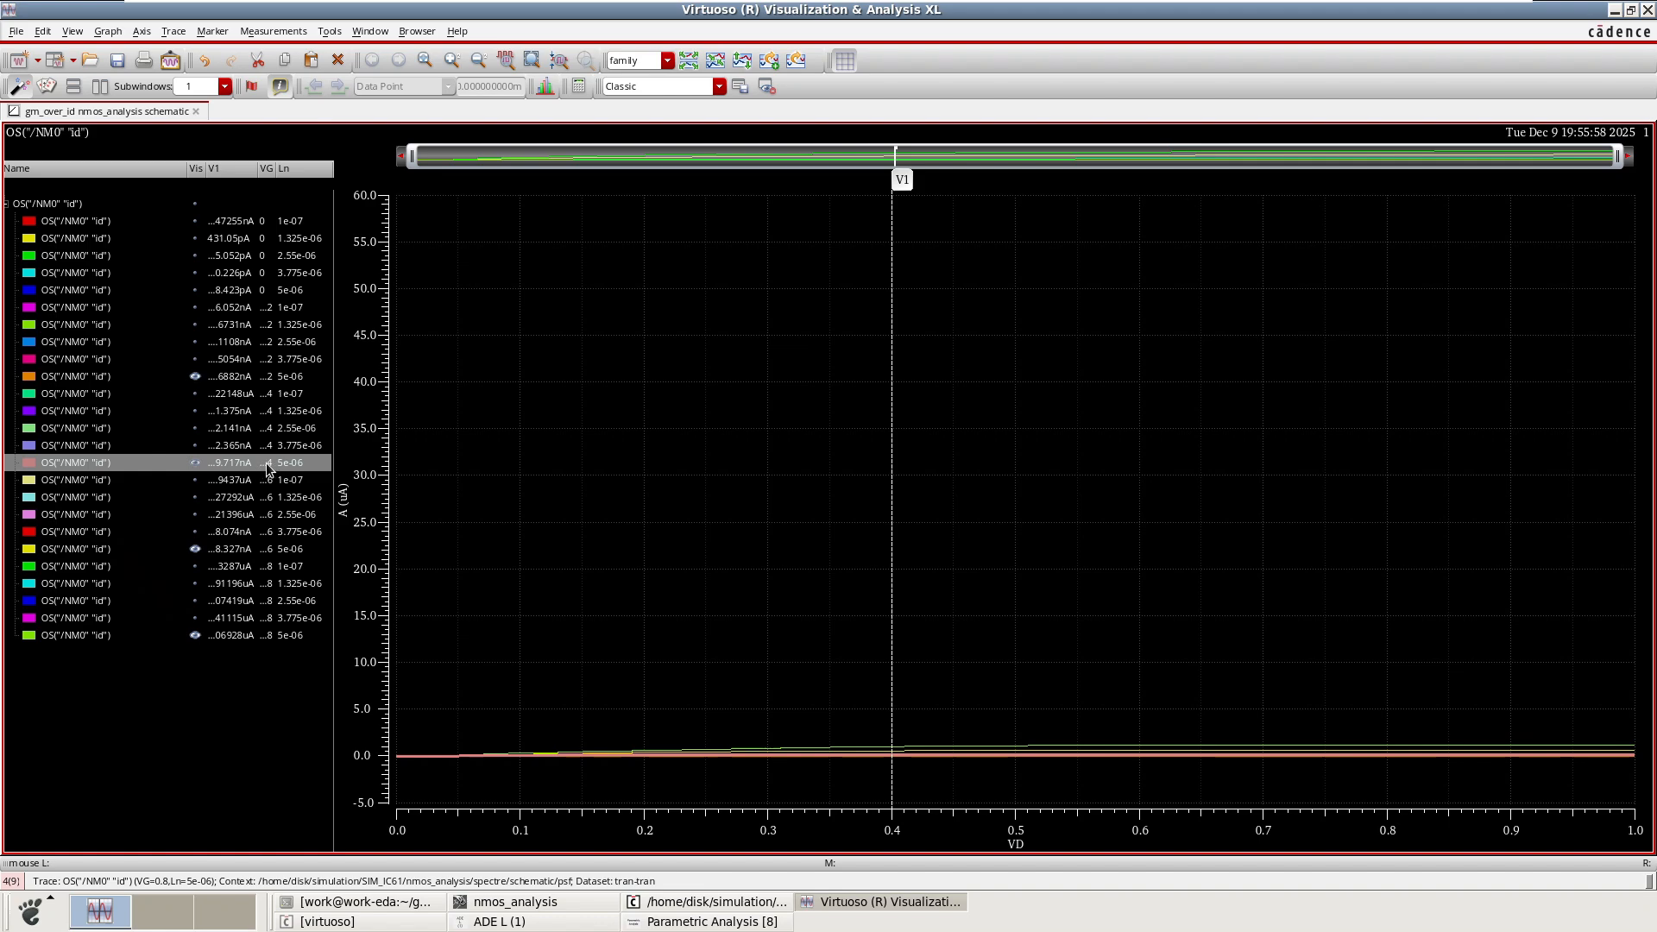
pyautogui.click(270, 550)
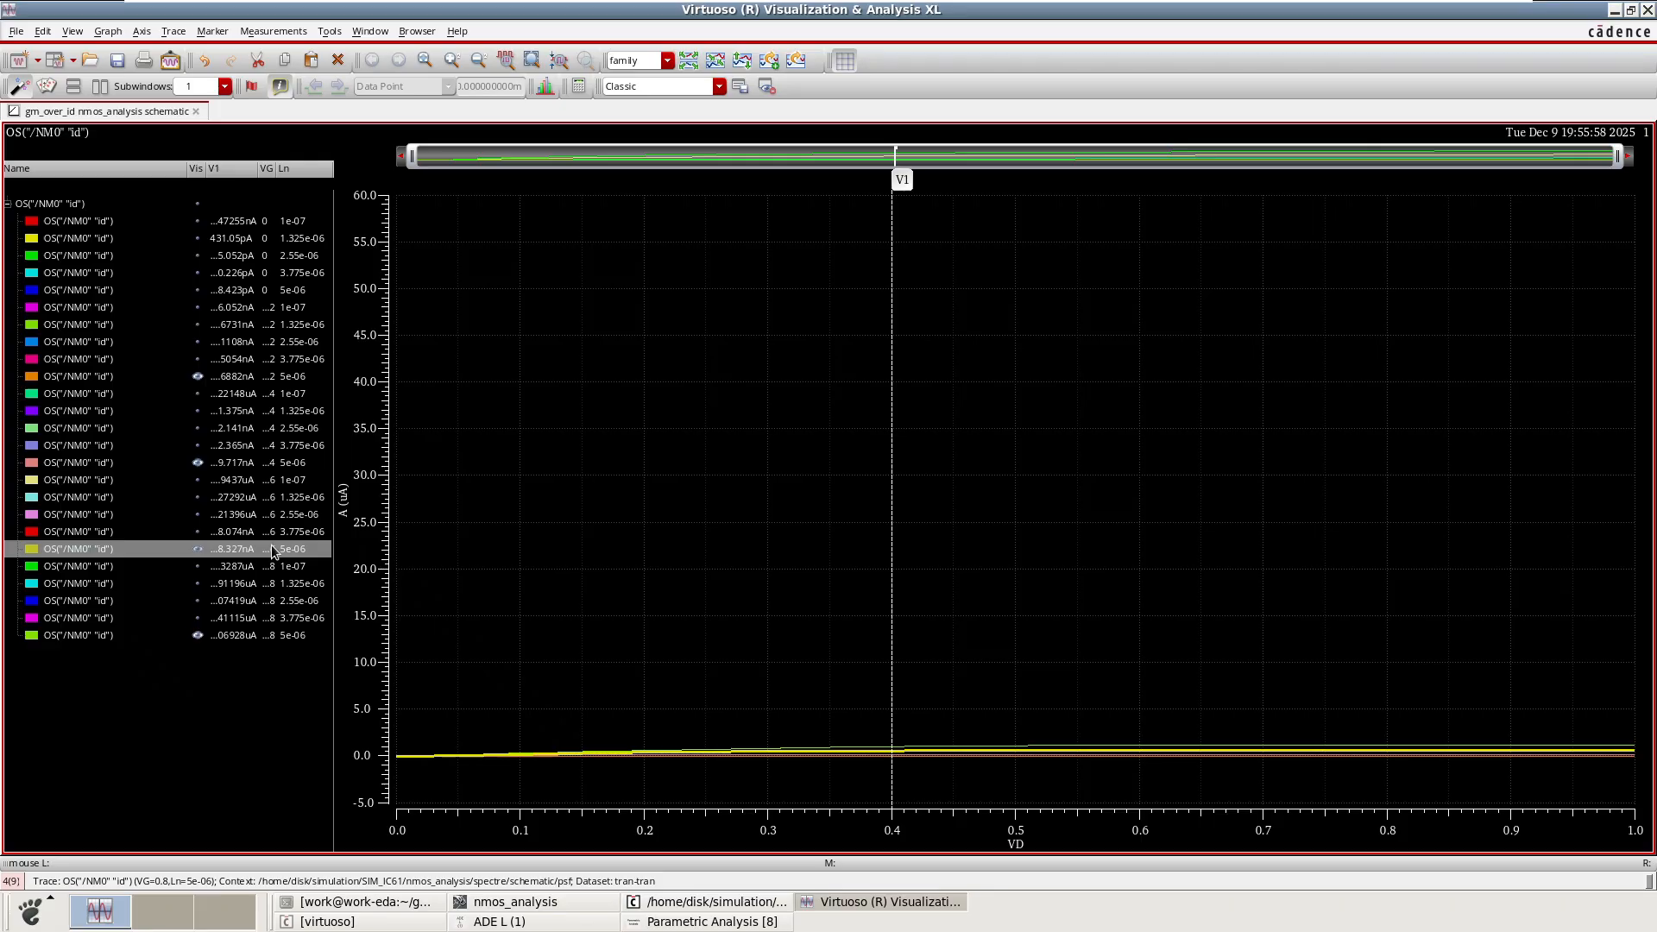
pyautogui.click(271, 638)
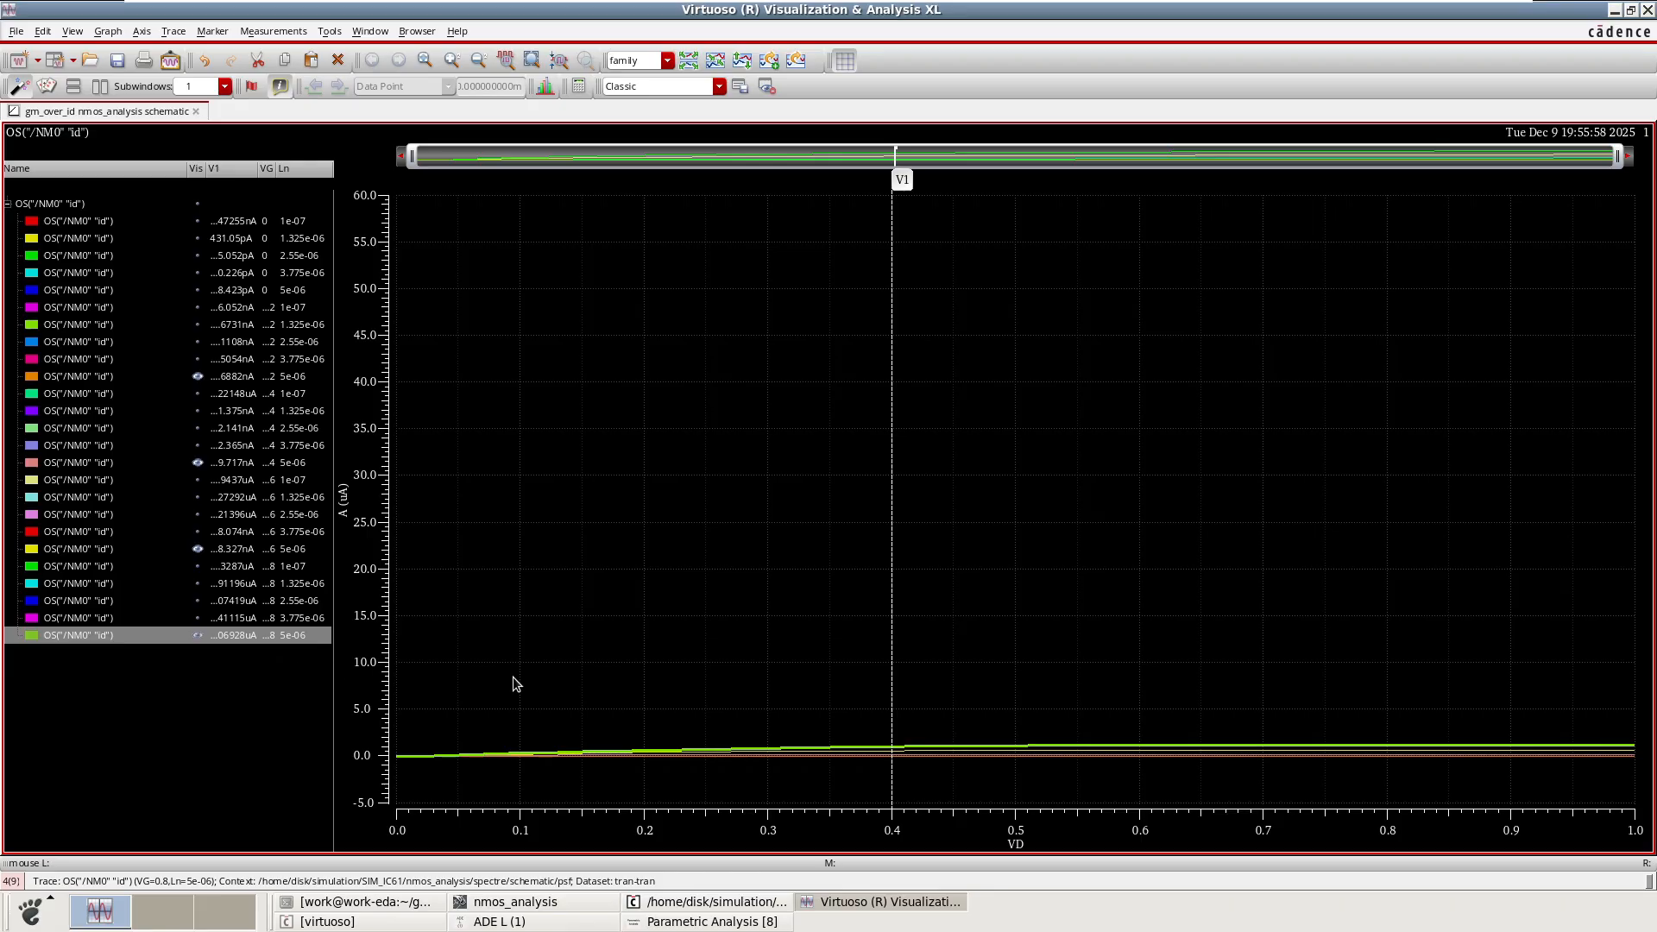
# Select the Ln = 5e-06 traces for VG = 2, 4, 6 and 8 again one by one to compare their drain currents.
pyautogui.click(199, 636)
pyautogui.click(199, 636)
pyautogui.click(199, 635)
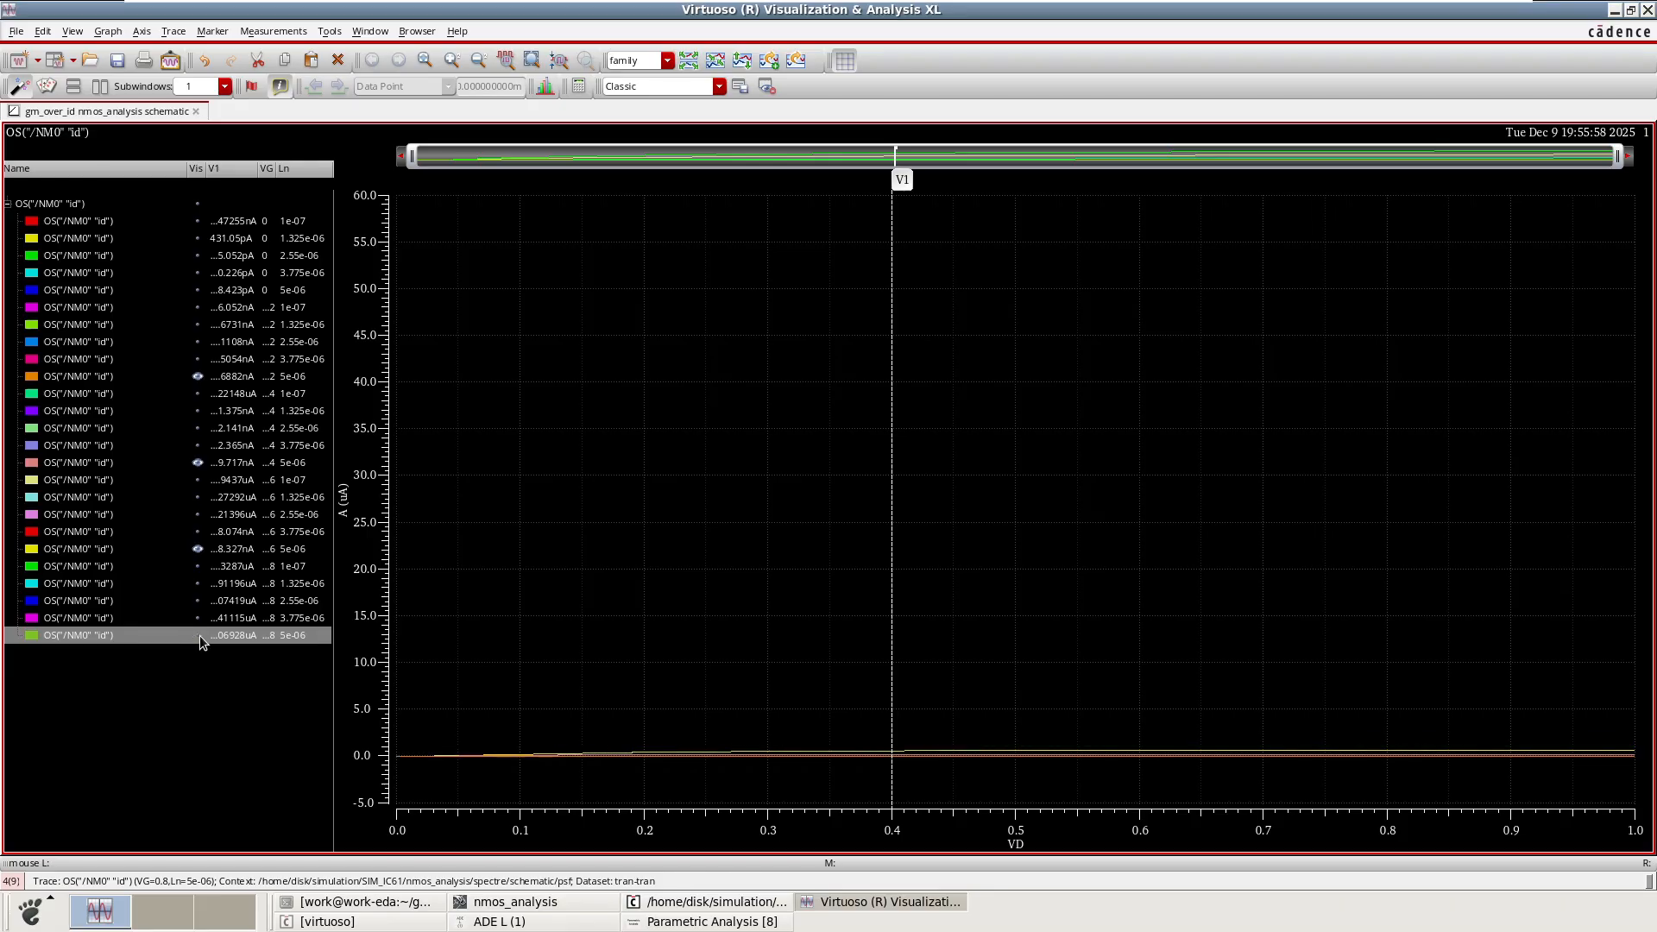
pyautogui.click(200, 635)
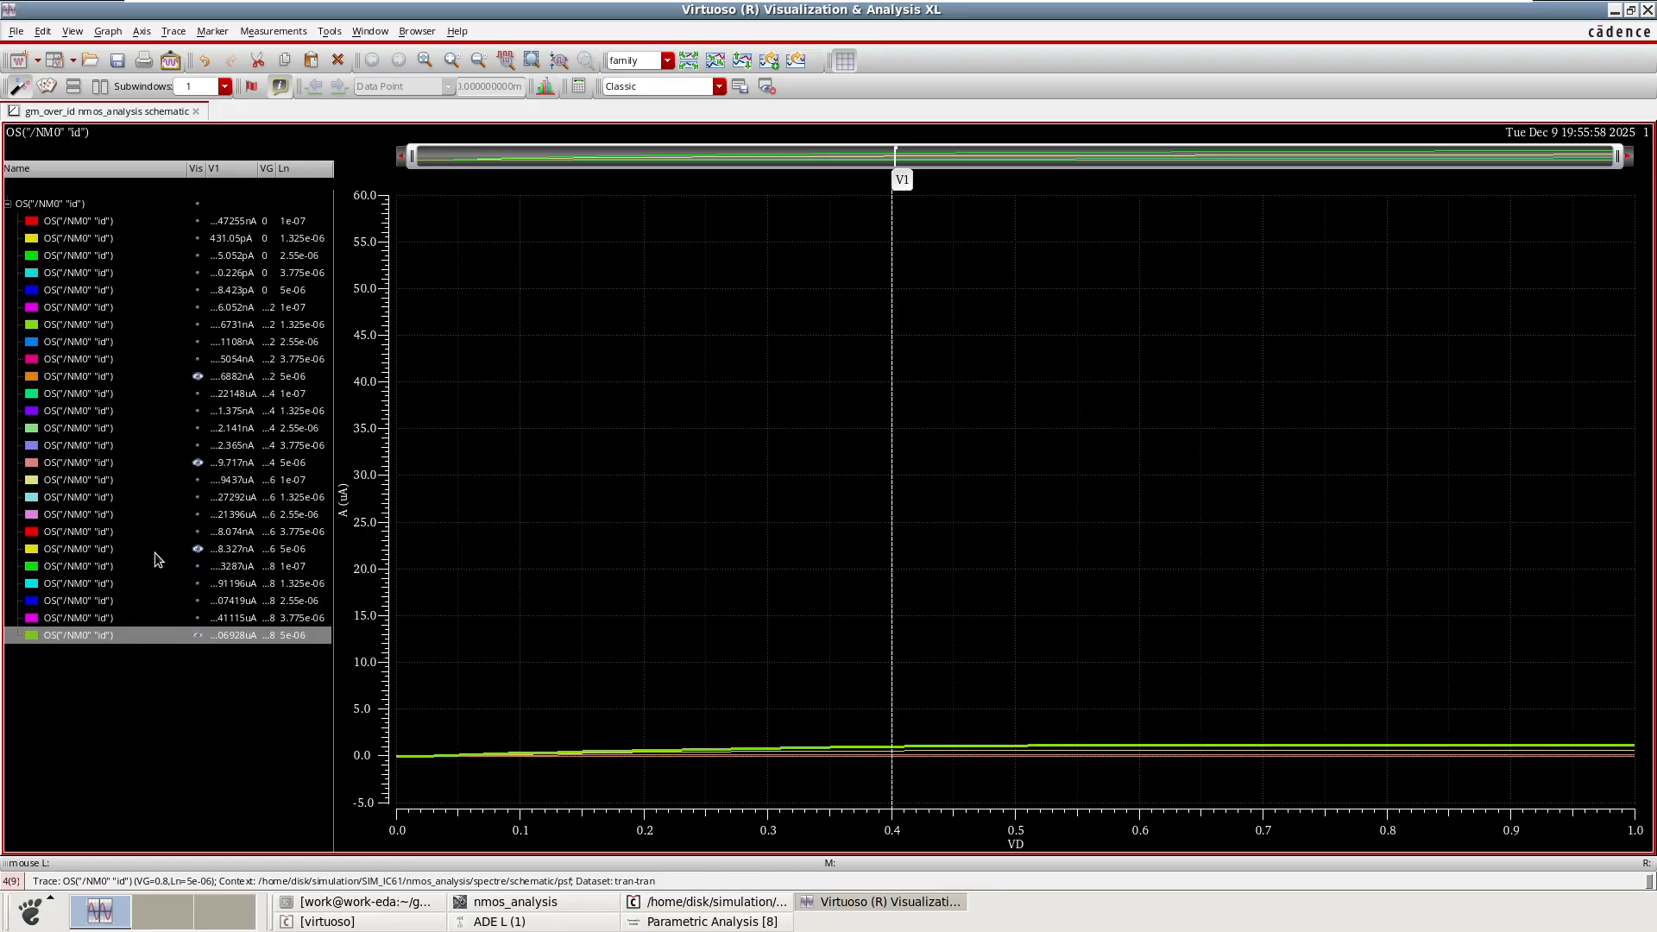
pyautogui.click(198, 380)
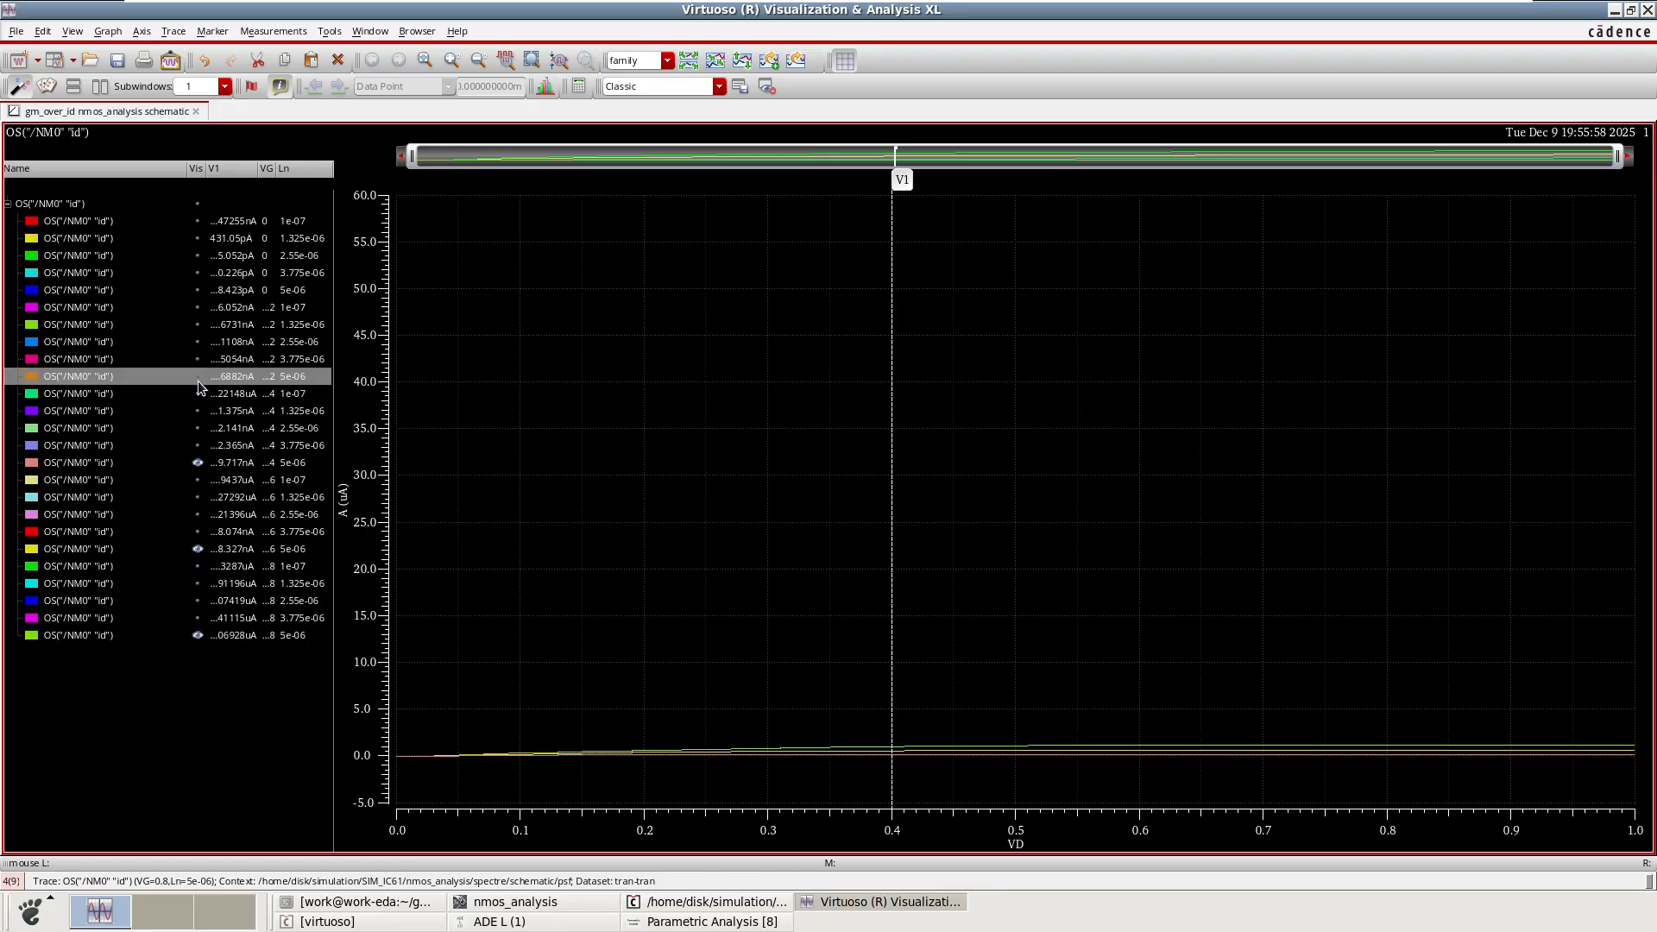
pyautogui.click(198, 463)
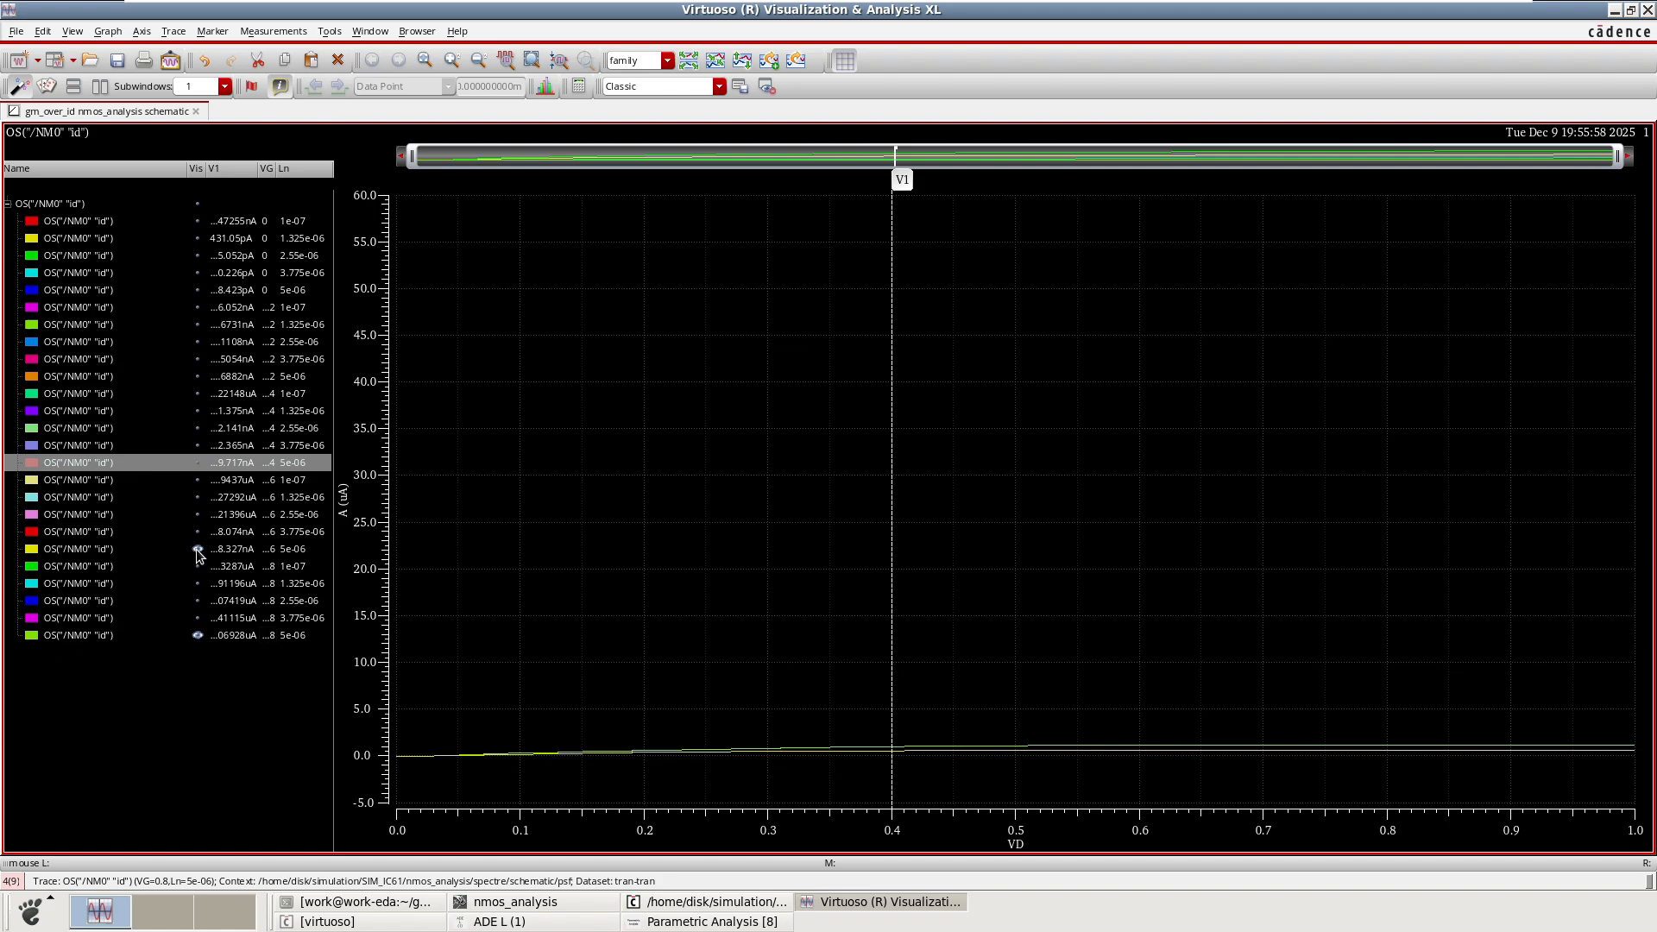
pyautogui.click(197, 550)
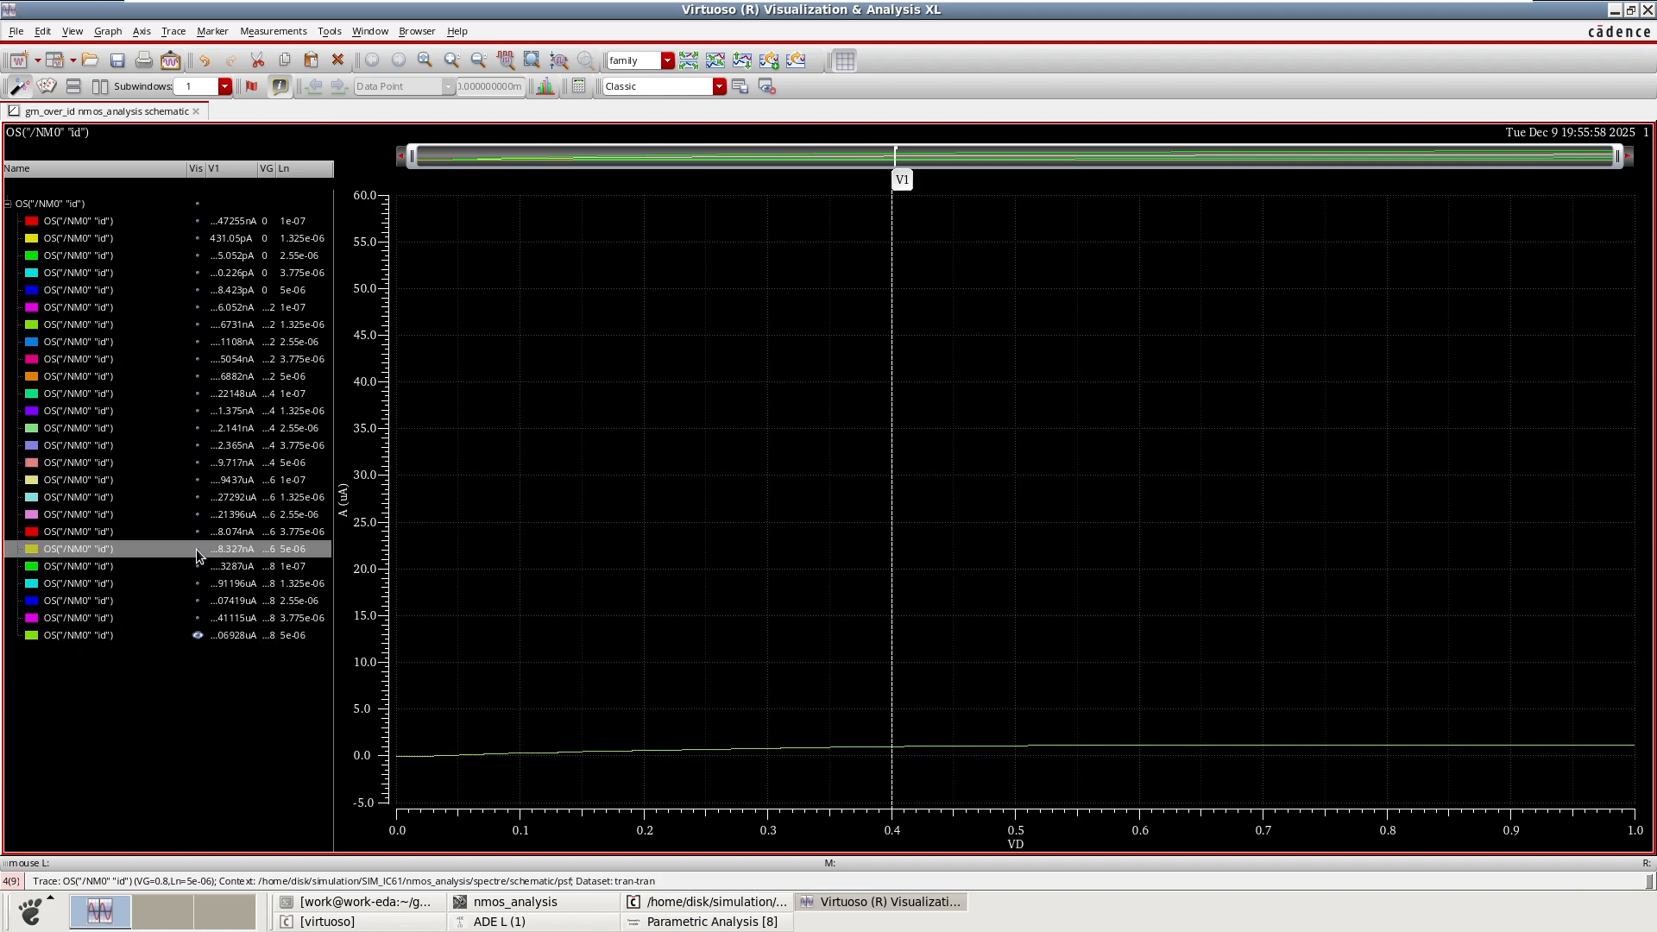
pyautogui.click(266, 636)
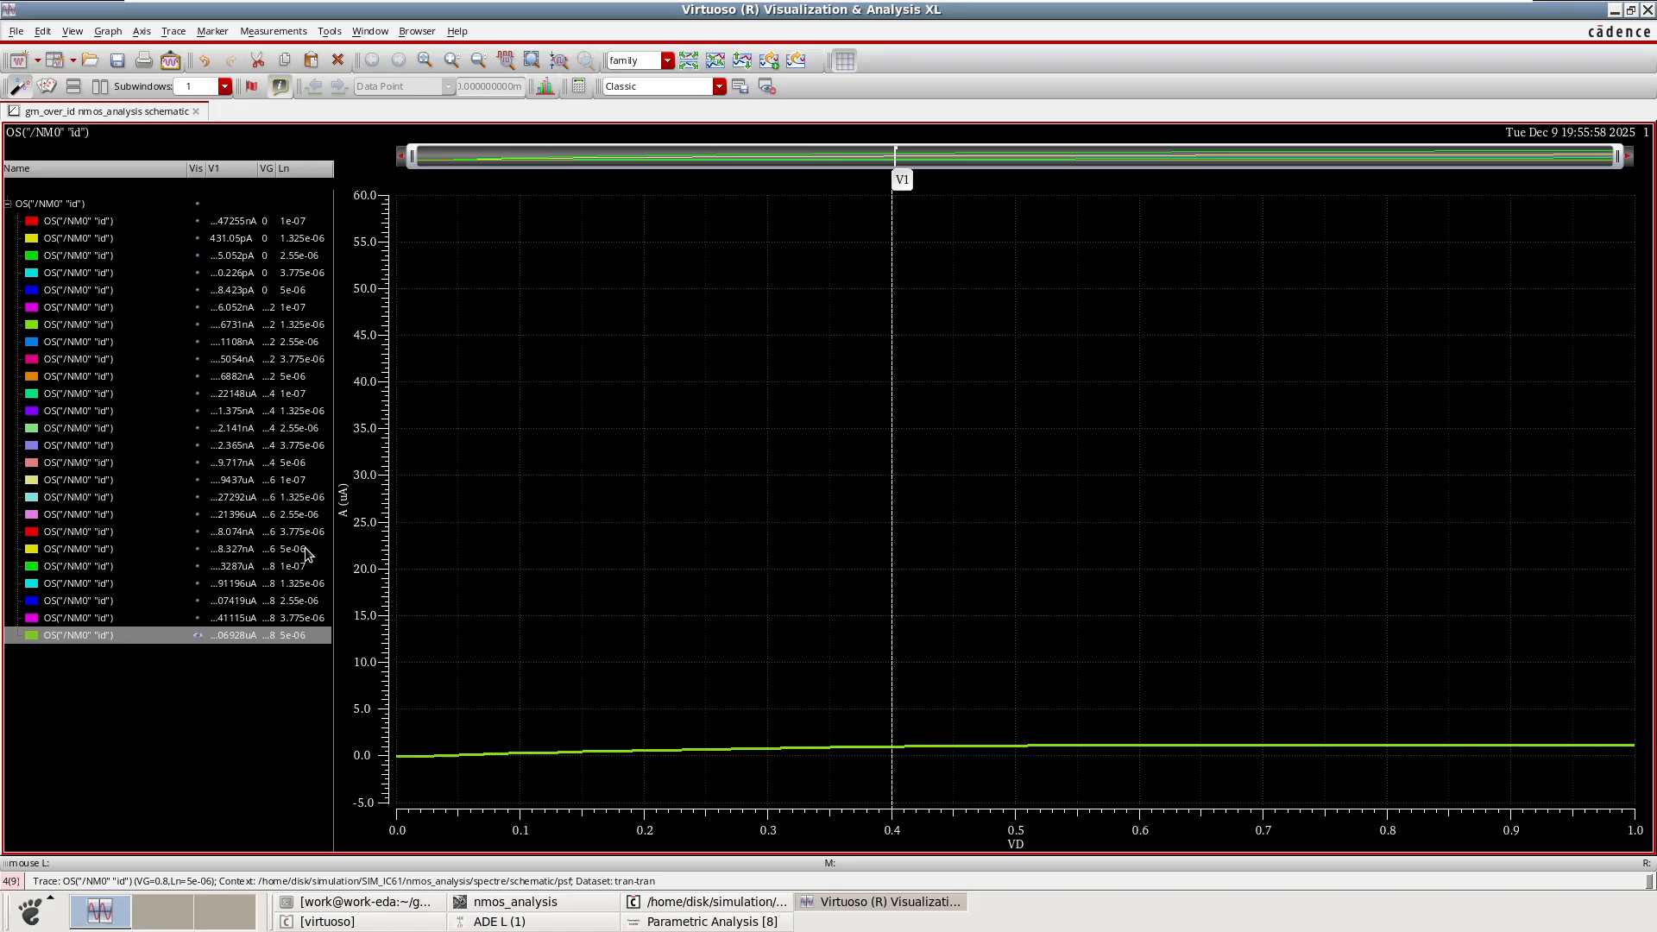
pyautogui.click(198, 551)
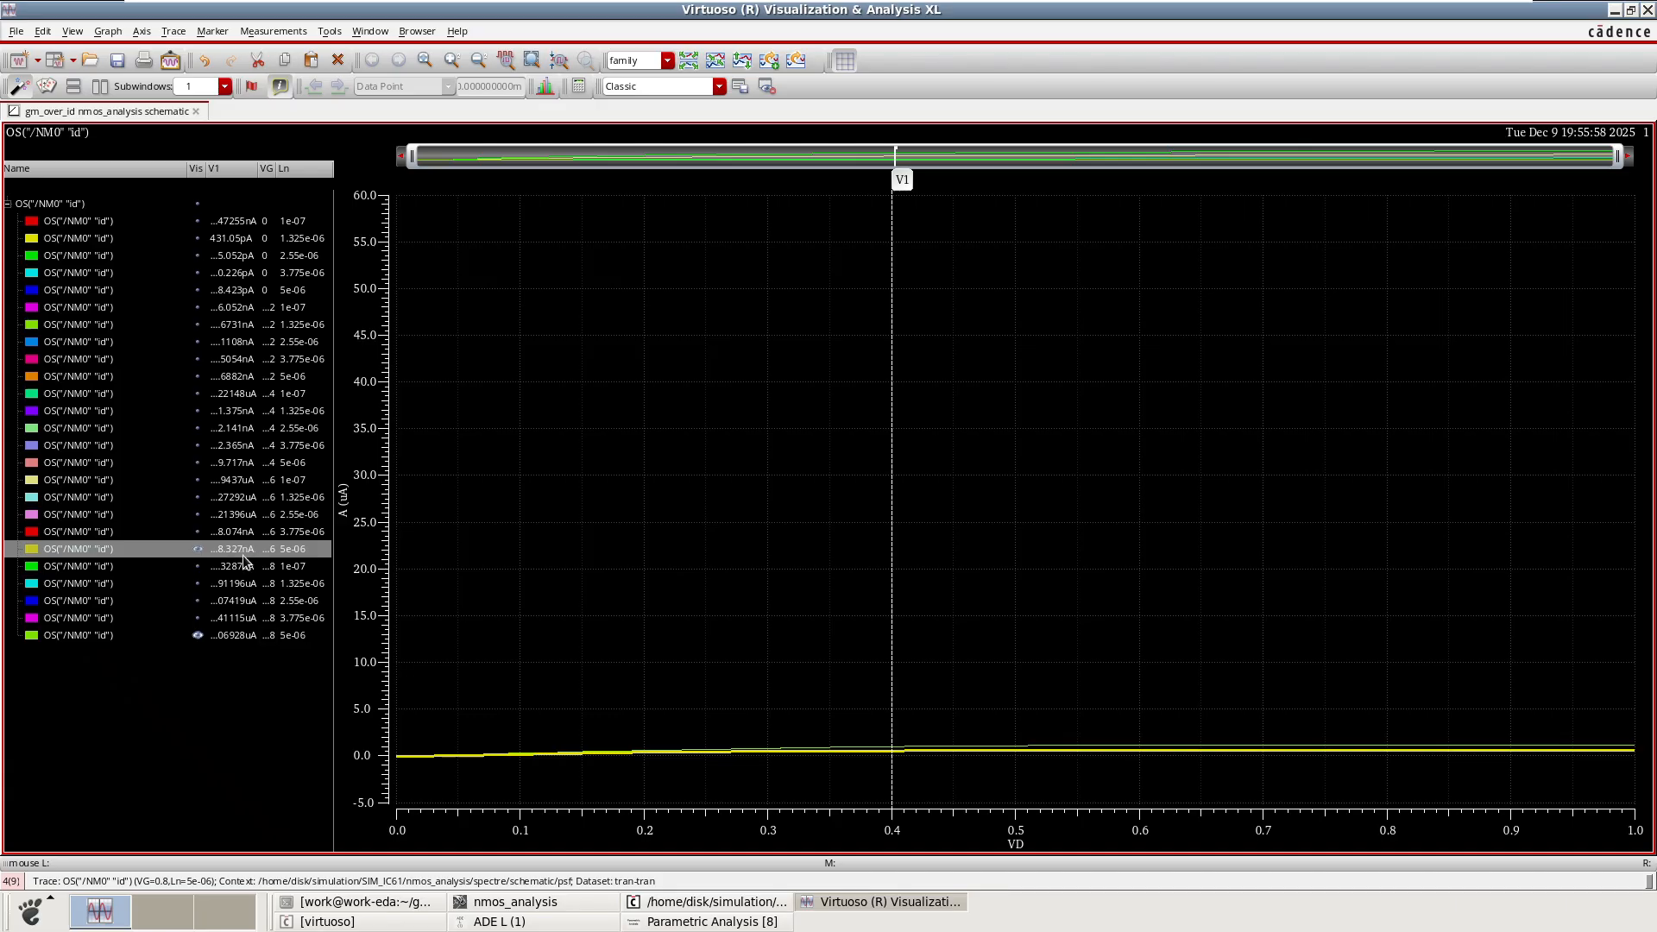
pyautogui.click(199, 465)
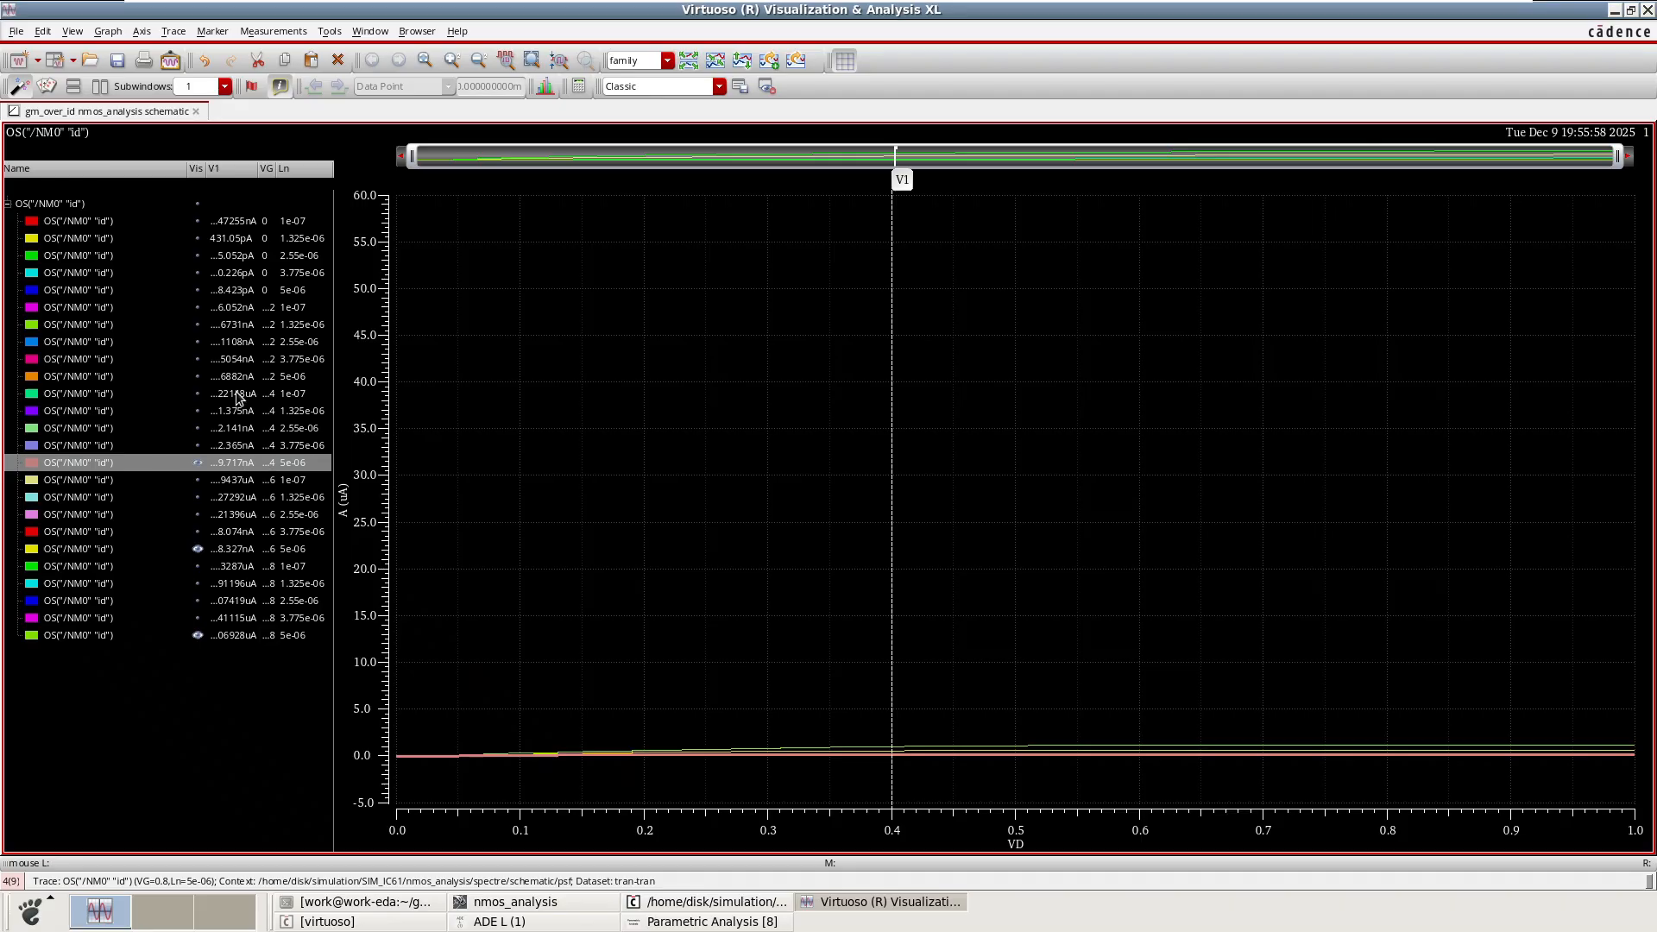
pyautogui.click(200, 379)
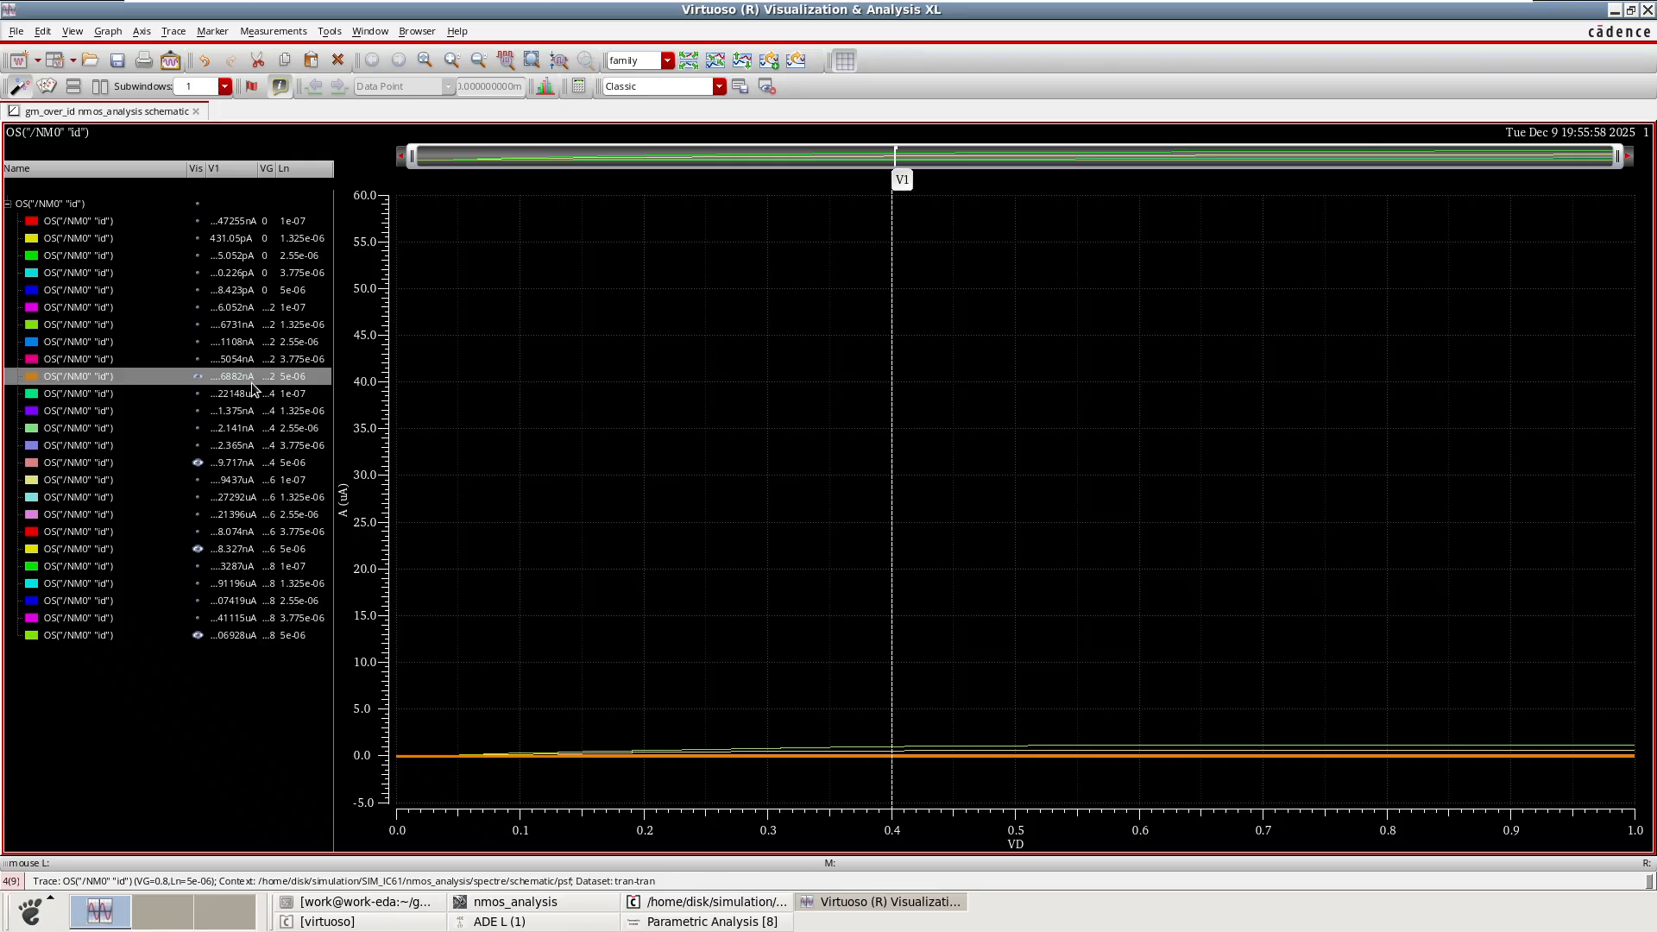
pyautogui.click(892, 684)
pyautogui.click(271, 638)
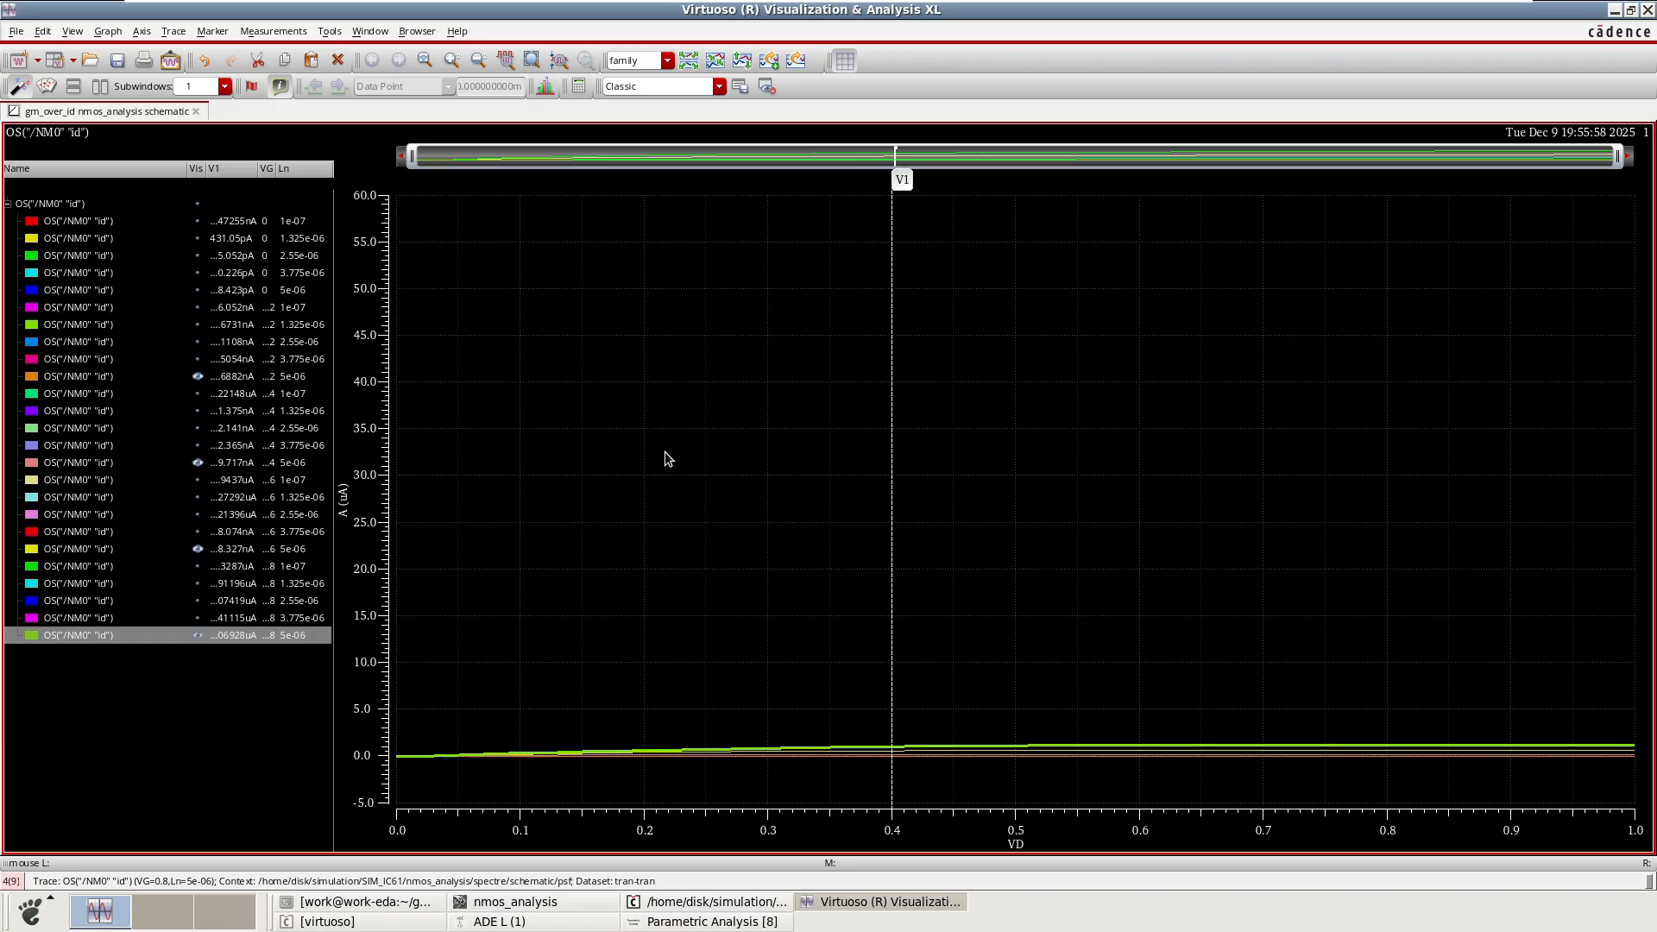
# Make all traces of the result family visible again and leave the waveform window.
pyautogui.click(198, 203)
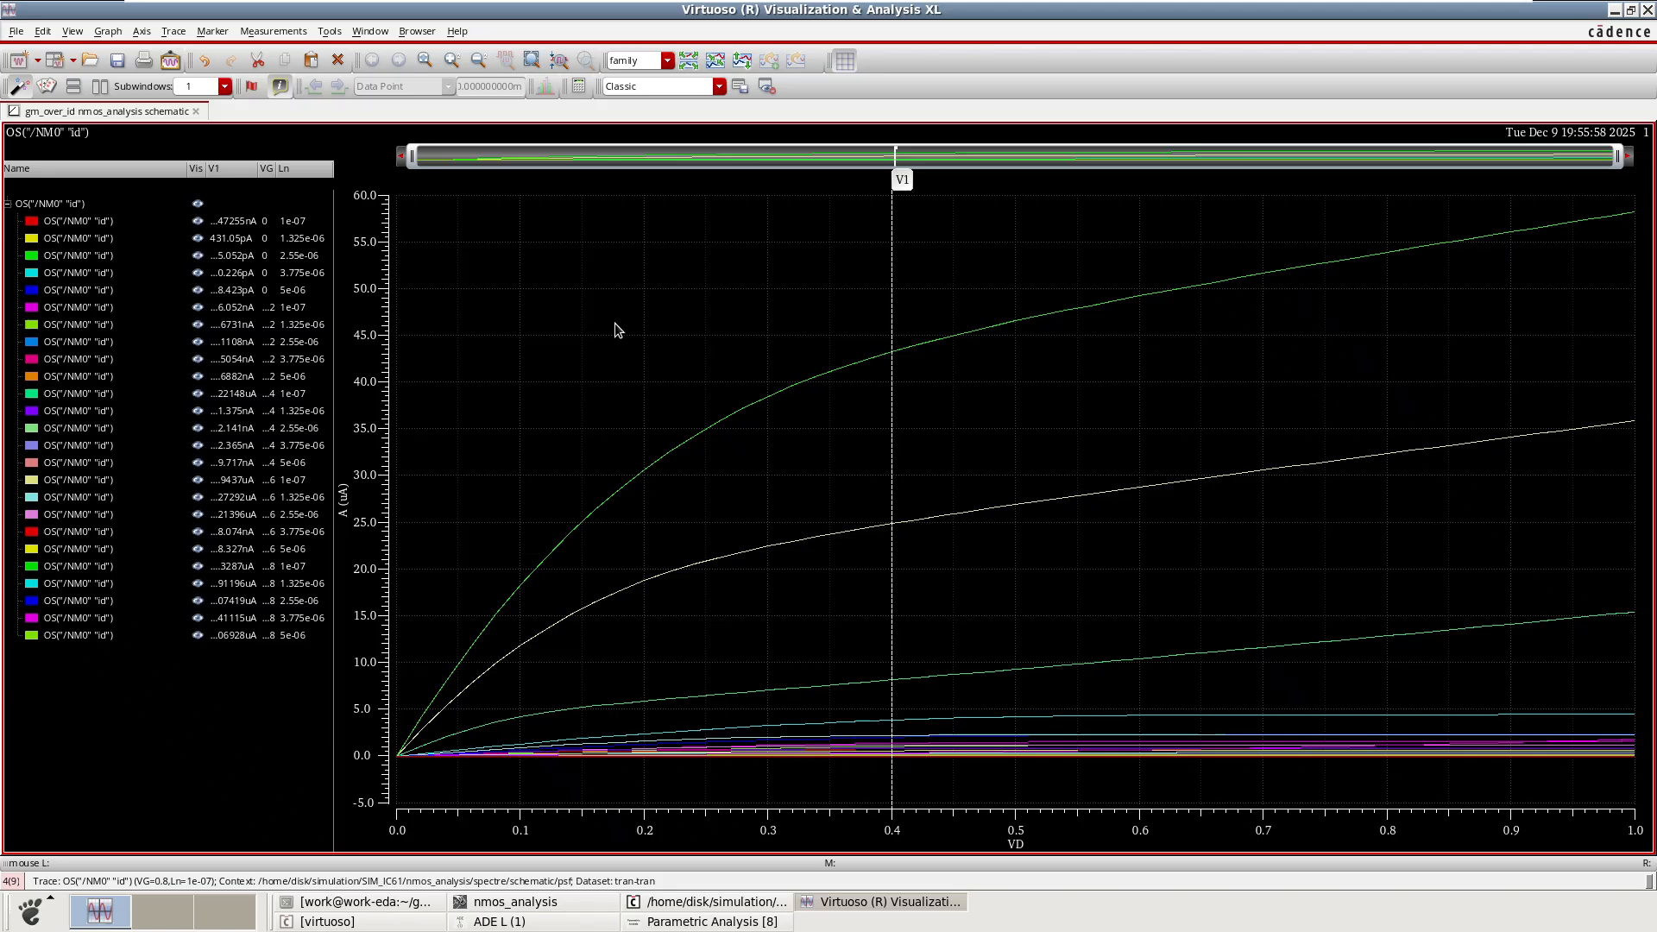
pyautogui.moveTo(830, 5)
pyautogui.click(1648, 10)
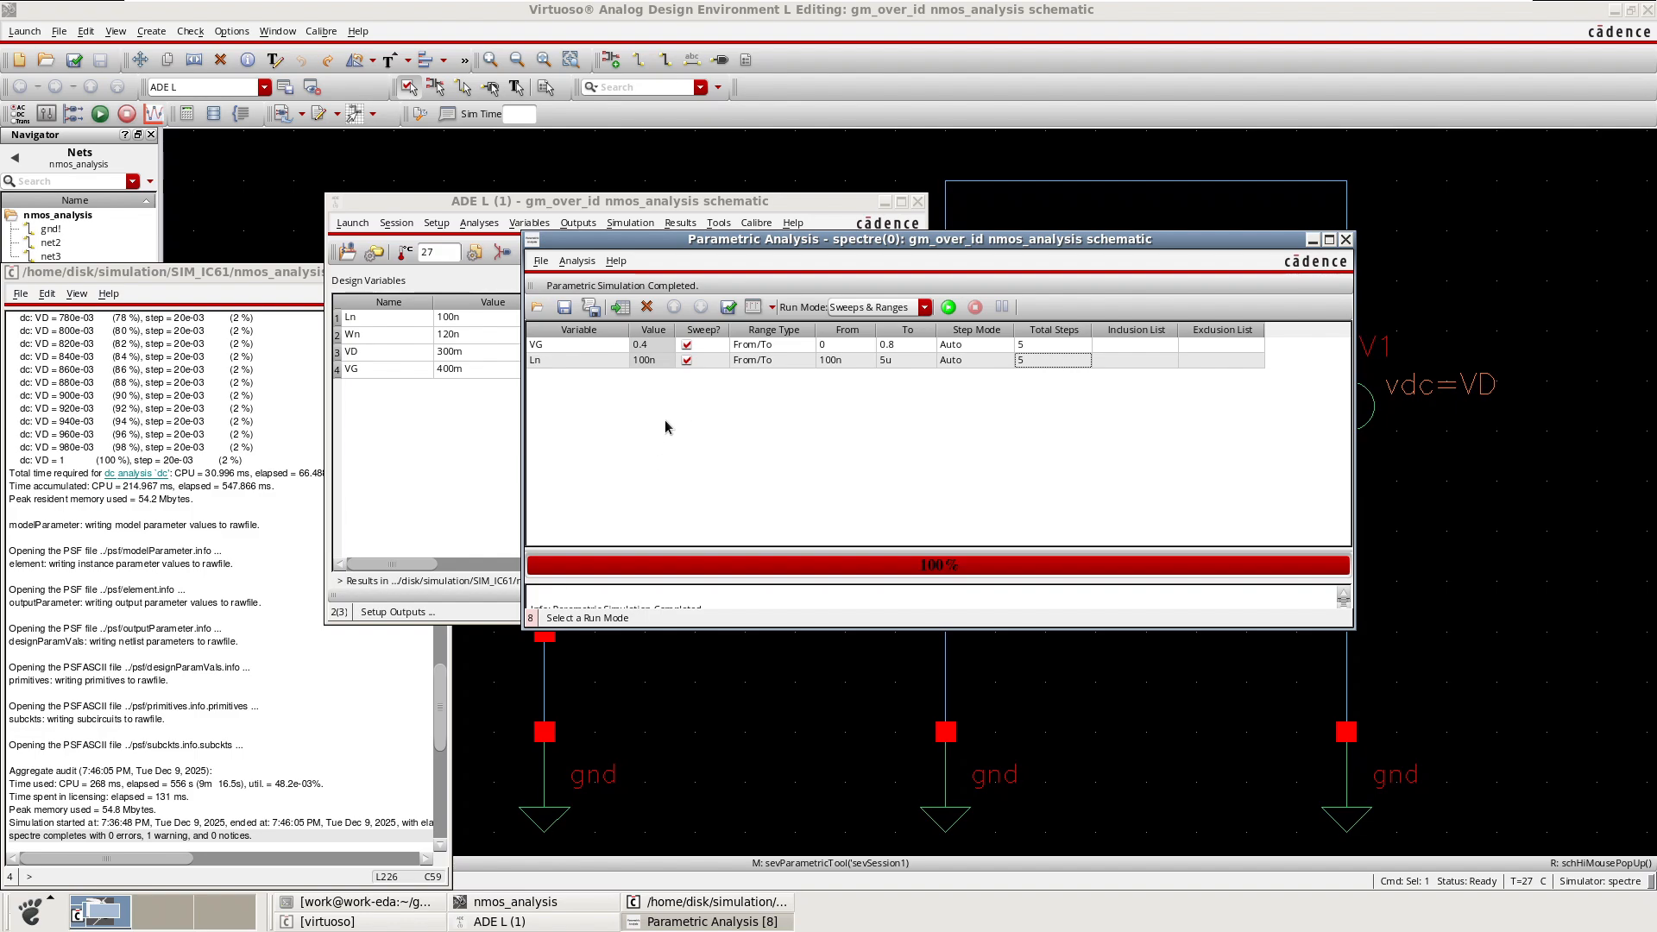
# Add a Wn sweep row to the parametric analysis, ranging from 120n to 8u with 10 total steps.
pyautogui.rightClick(561, 393)
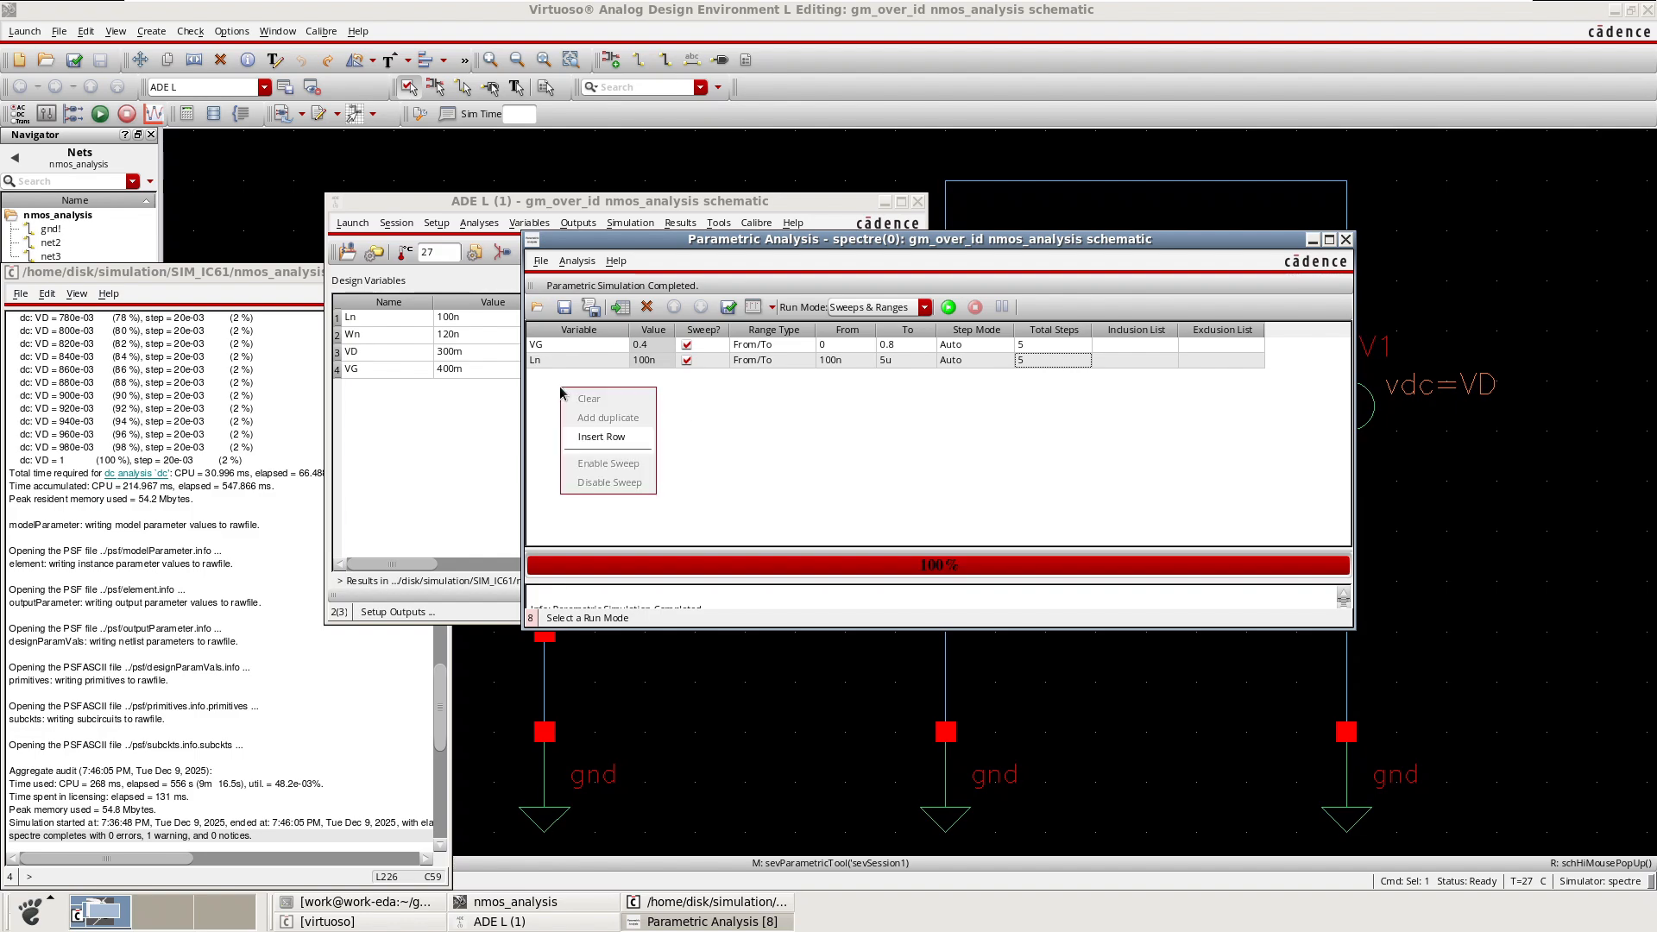
pyautogui.click(642, 439)
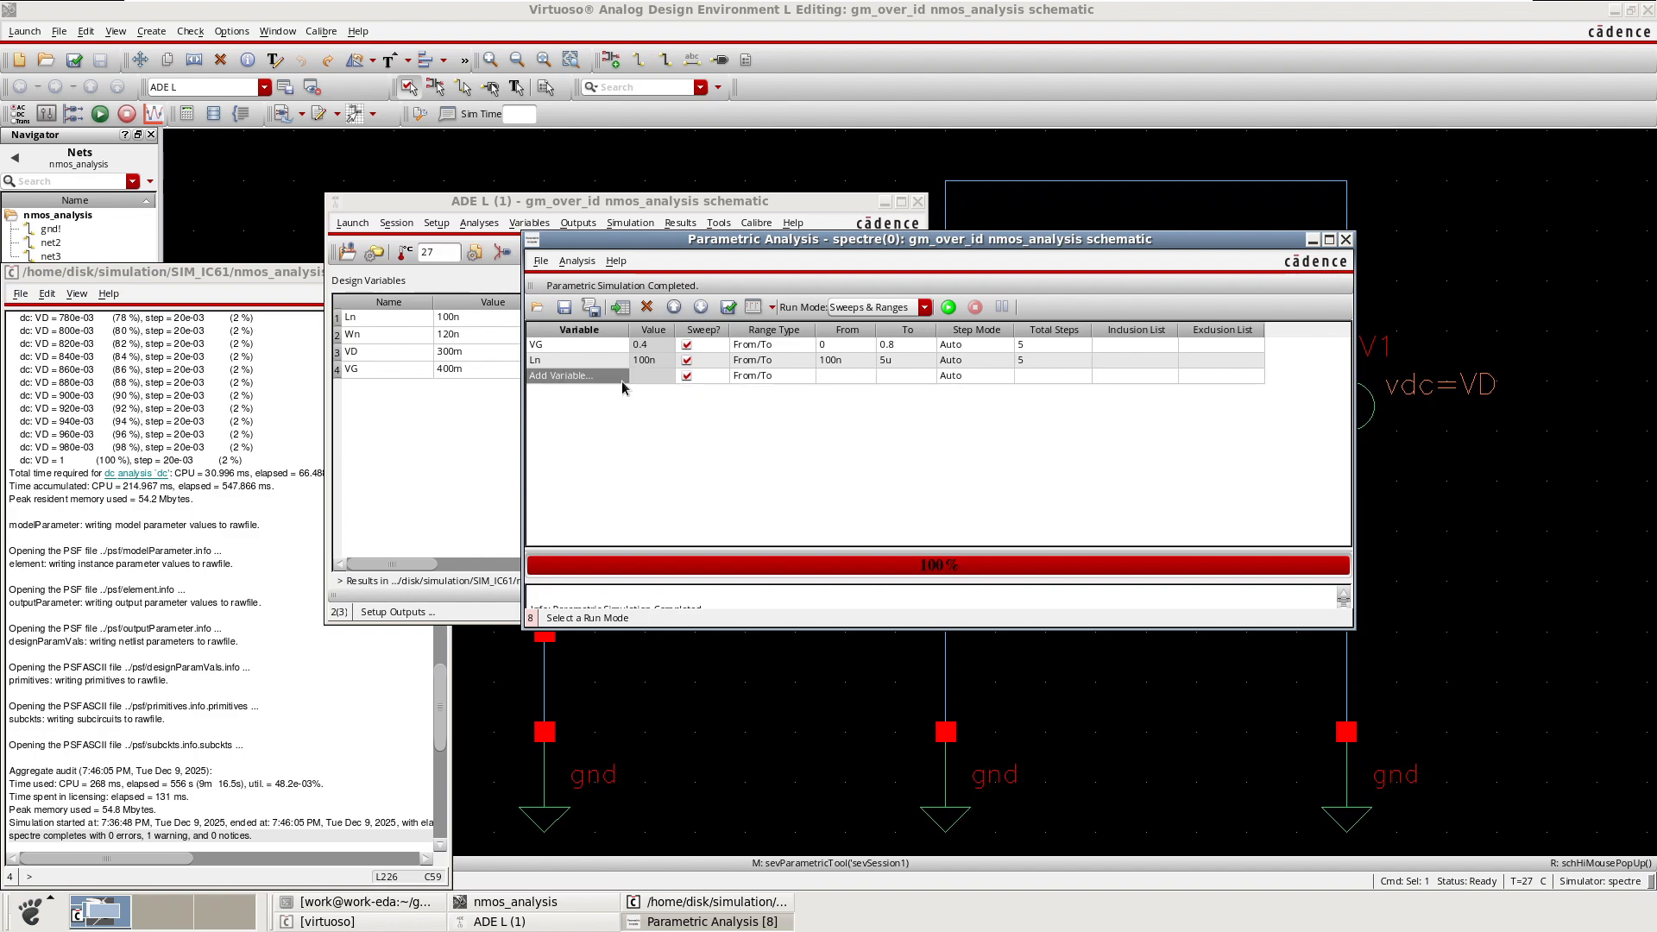
pyautogui.click(621, 380)
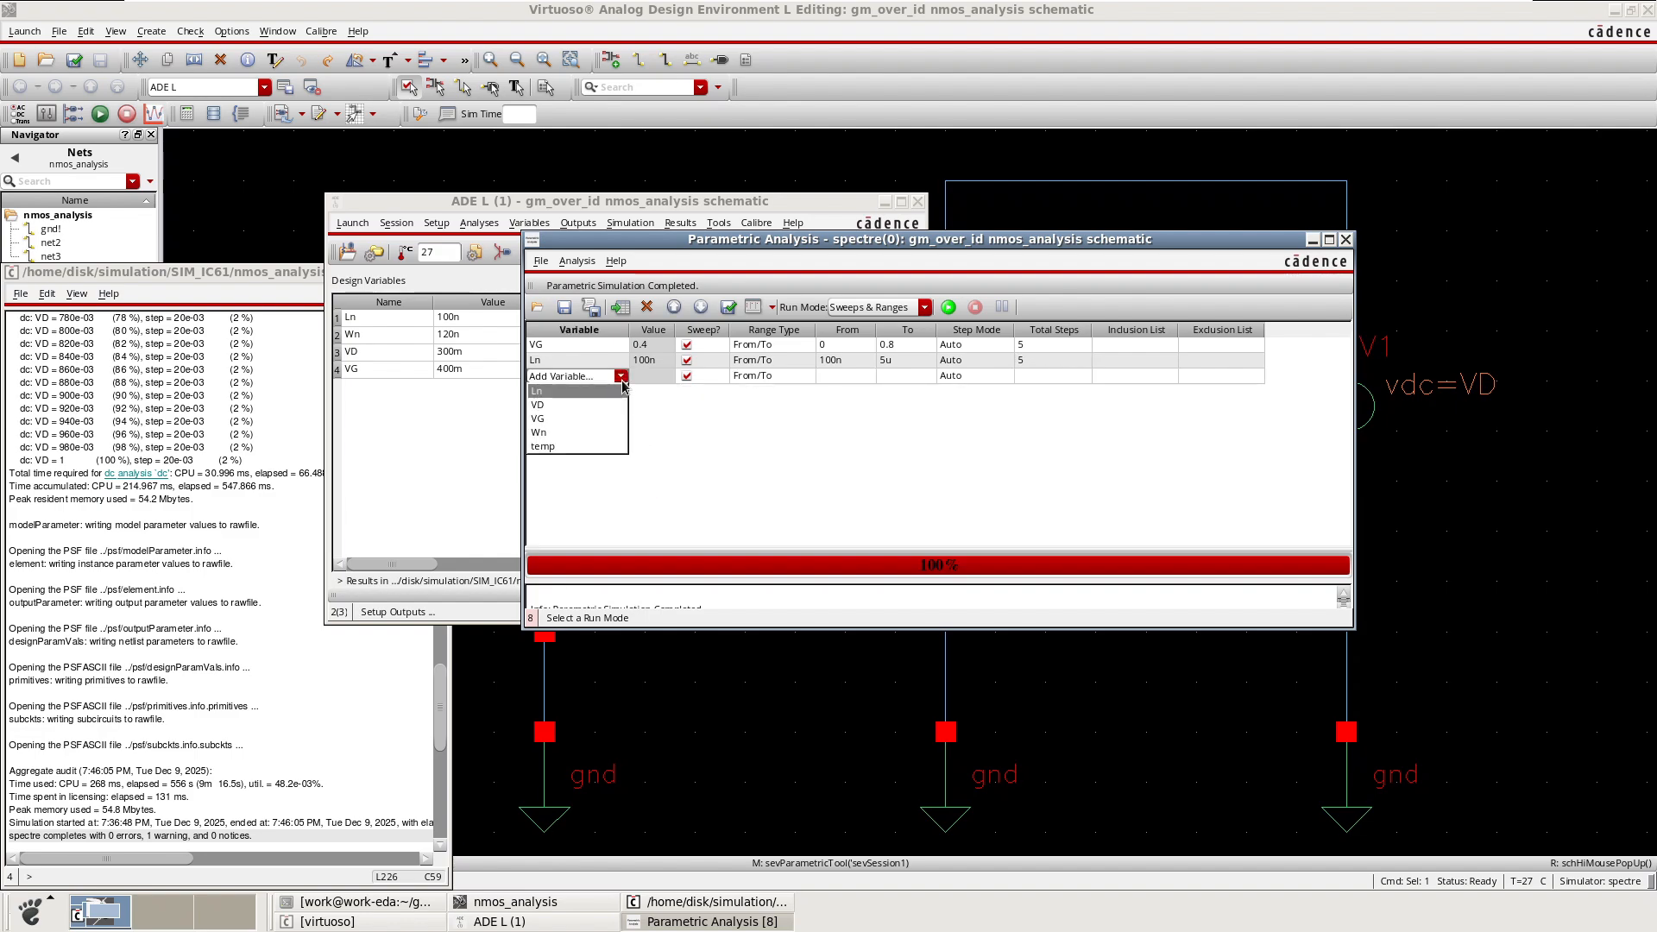
pyautogui.click(557, 434)
pyautogui.click(638, 436)
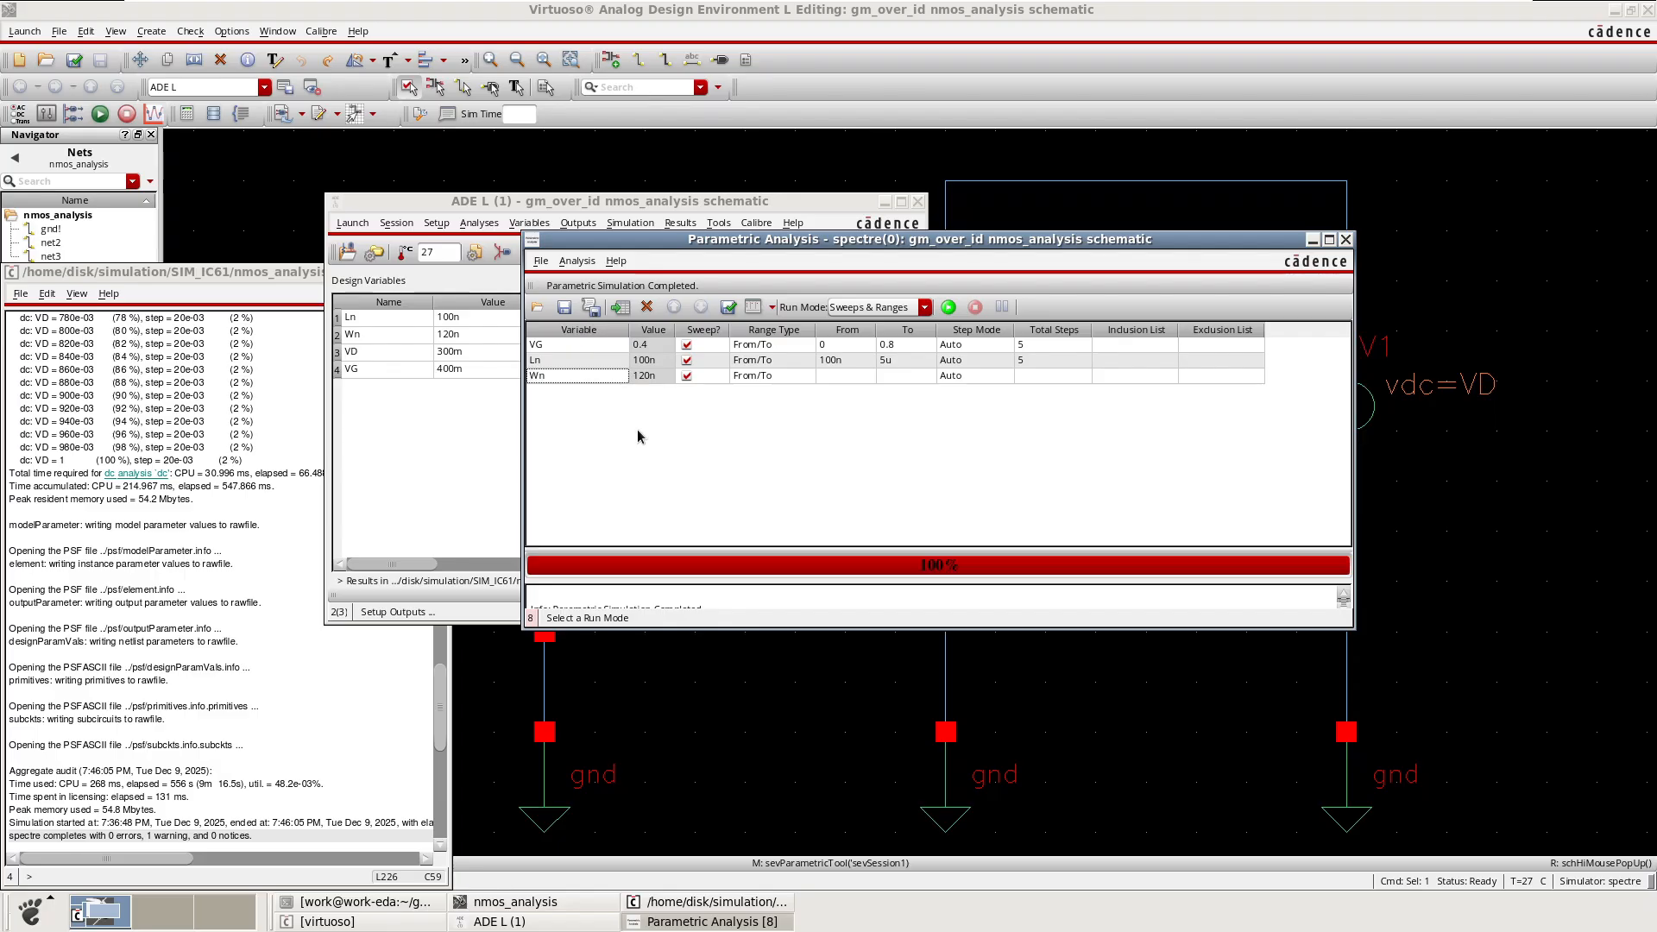
pyautogui.click(828, 377)
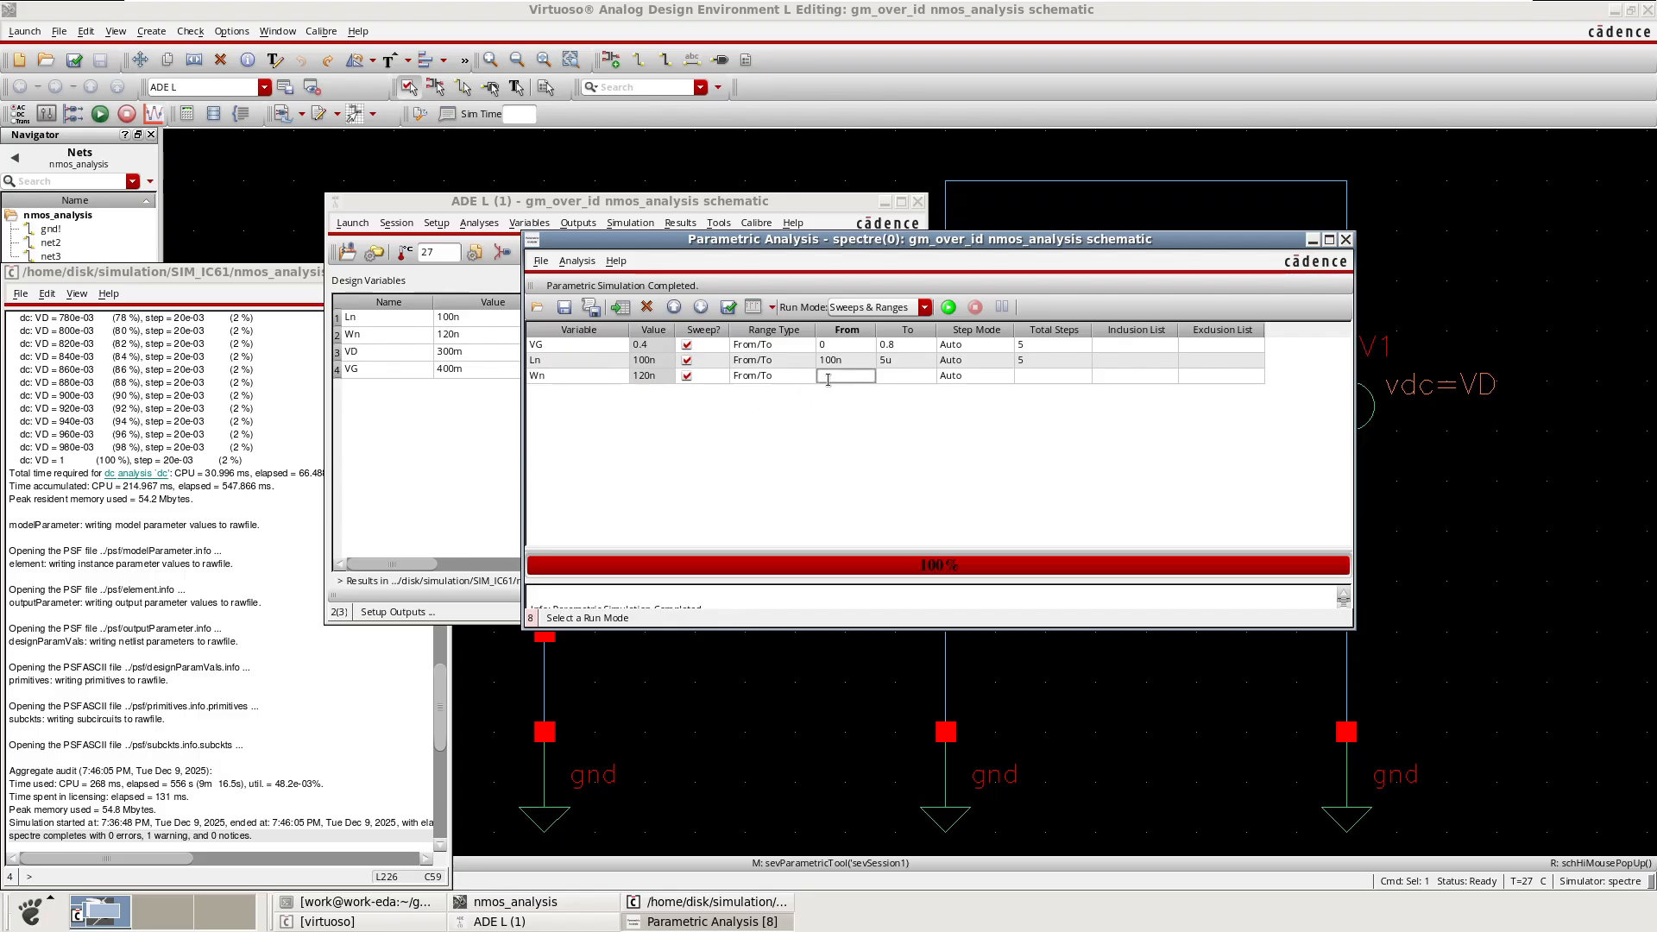
pyautogui.write('120n')
pyautogui.click(889, 380)
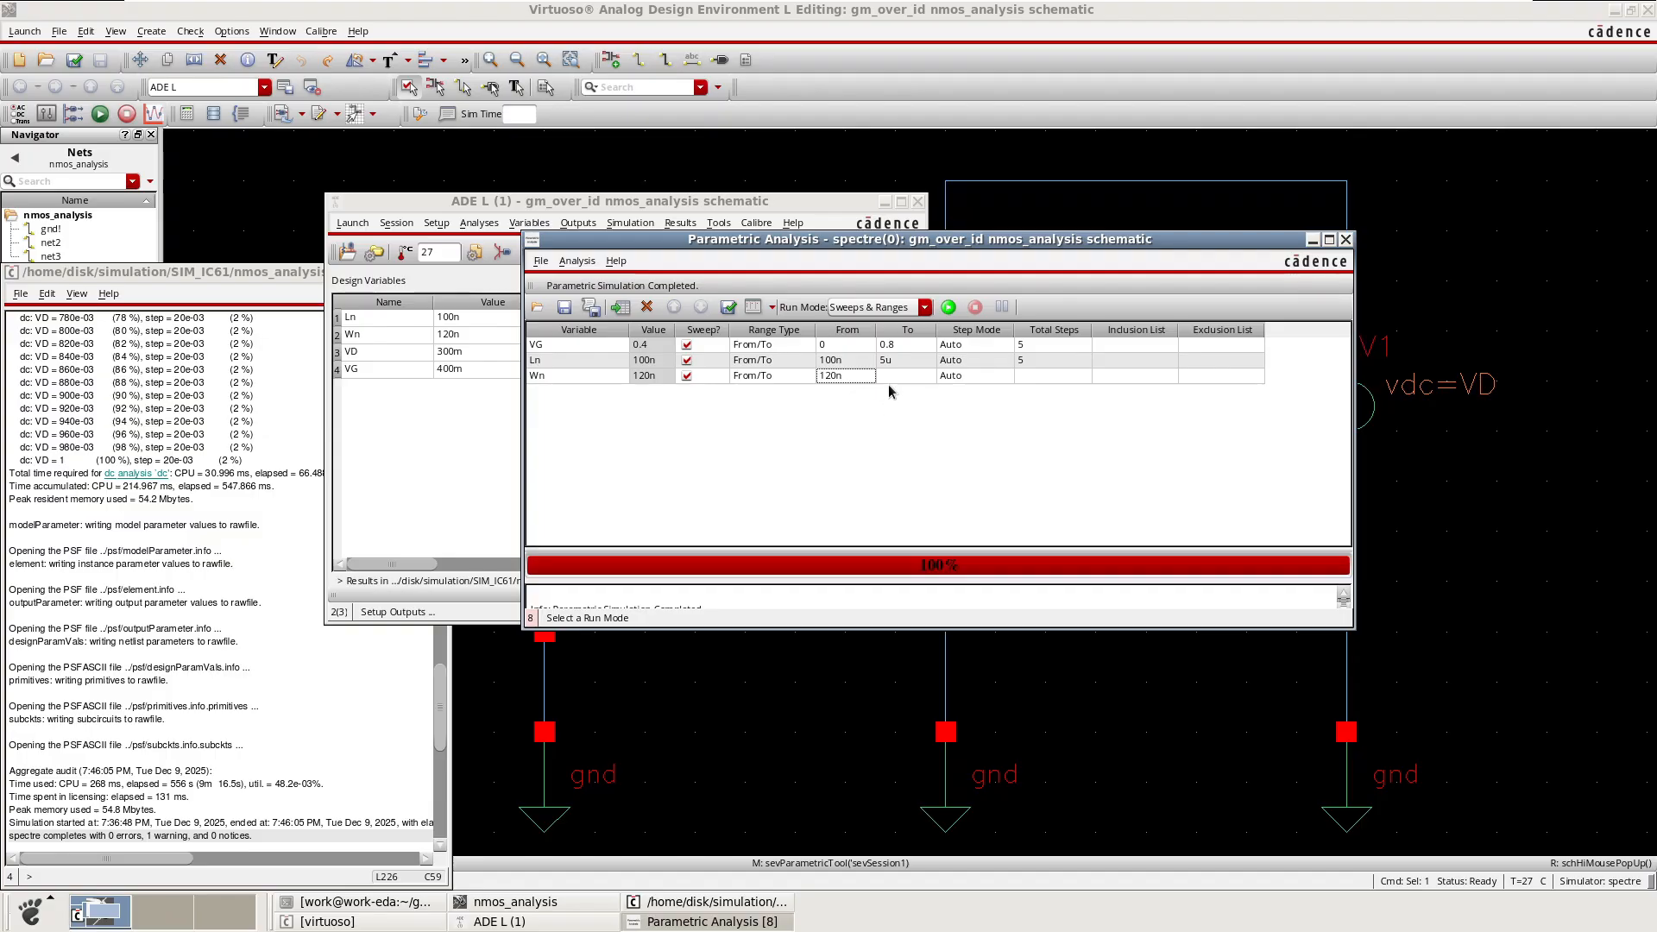
pyautogui.click(893, 377)
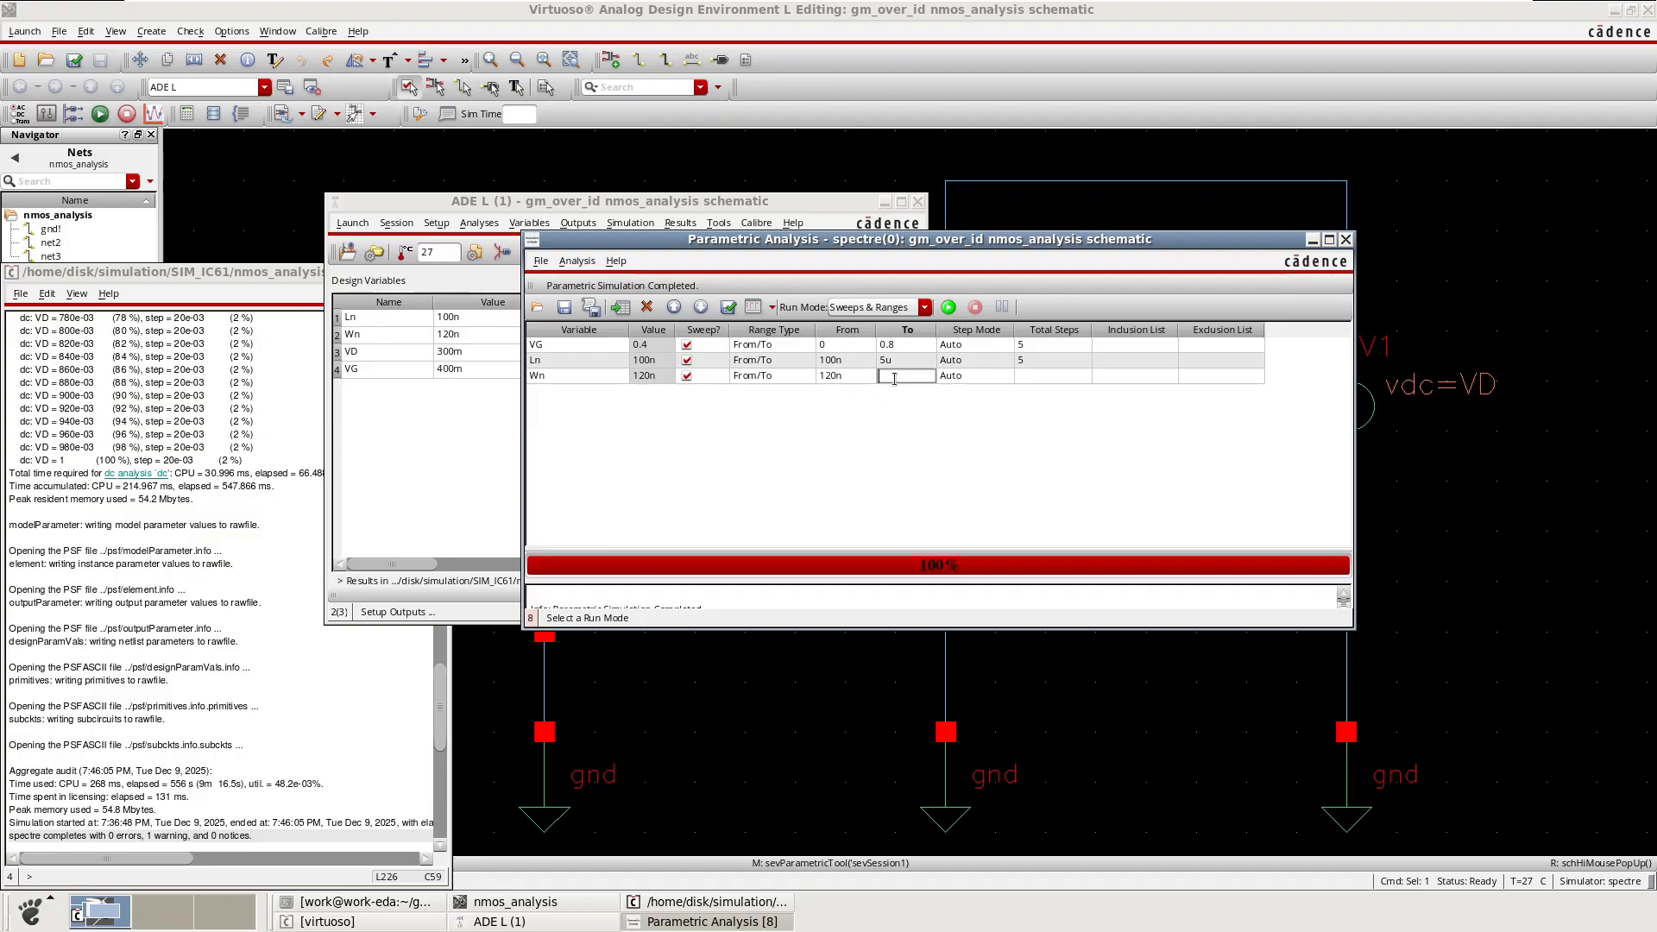
pyautogui.write('8u')
pyautogui.doubleClick(1022, 377)
pyautogui.write('10')
pyautogui.click(932, 437)
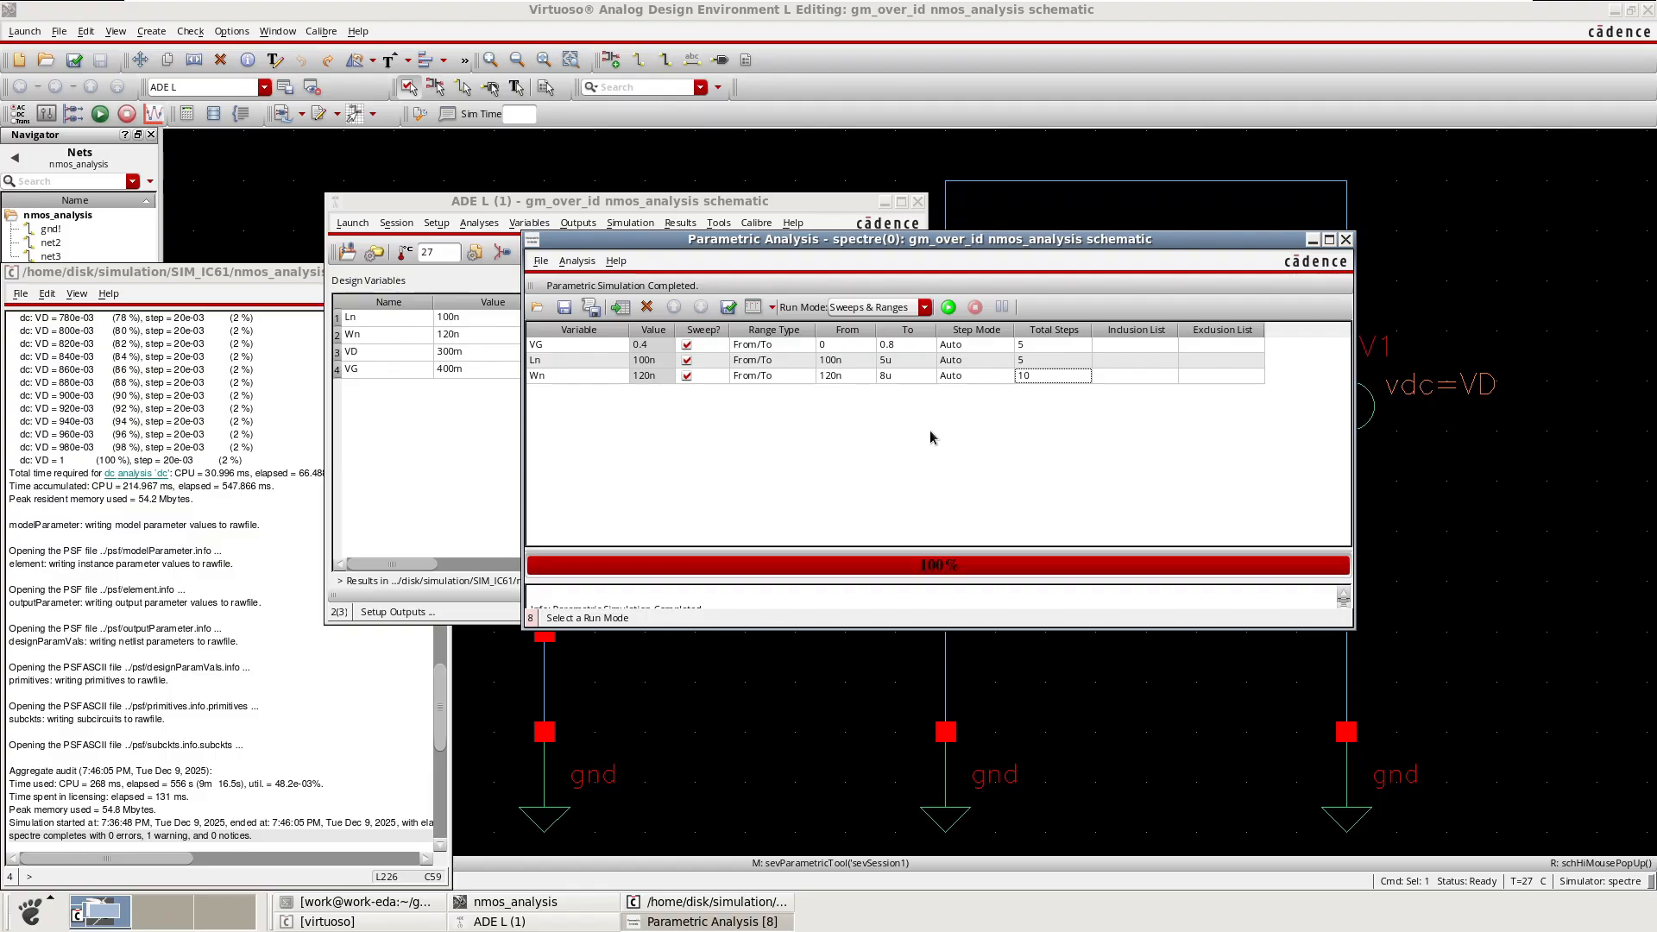
# Disable the Ln sweep so only Wn is swept, and run the parametric simulation.
pyautogui.click(687, 364)
pyautogui.click(949, 308)
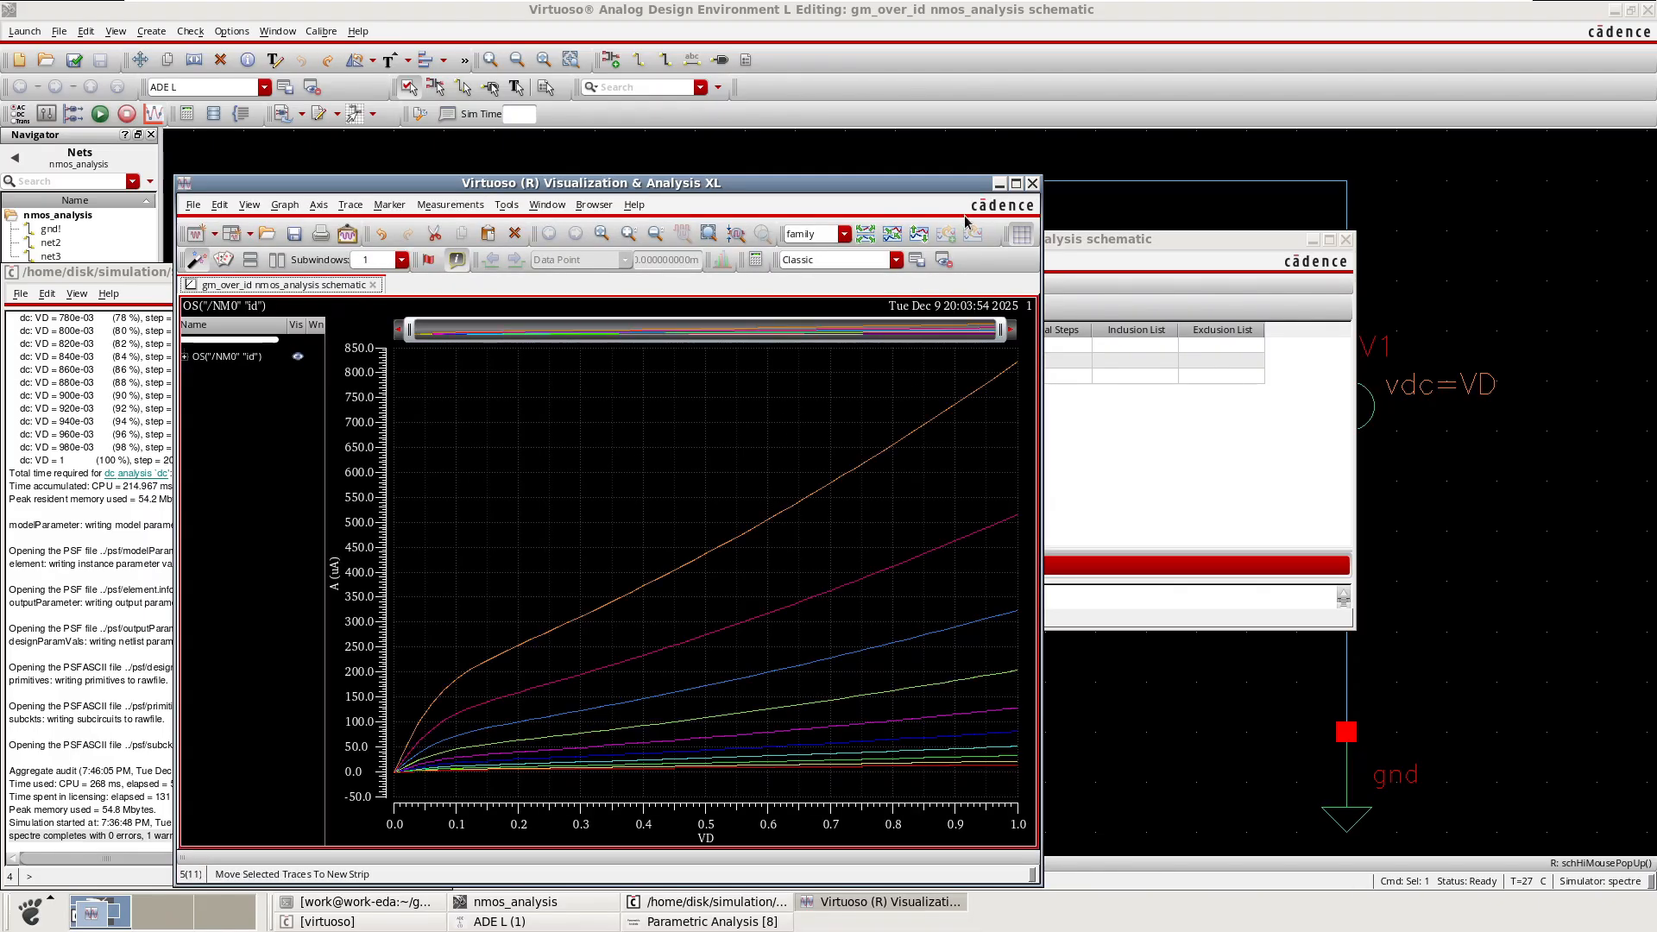
# Maximize the waveform window, expand the Wn trace list and place a vertical marker at VD = 300m.
pyautogui.click(1015, 183)
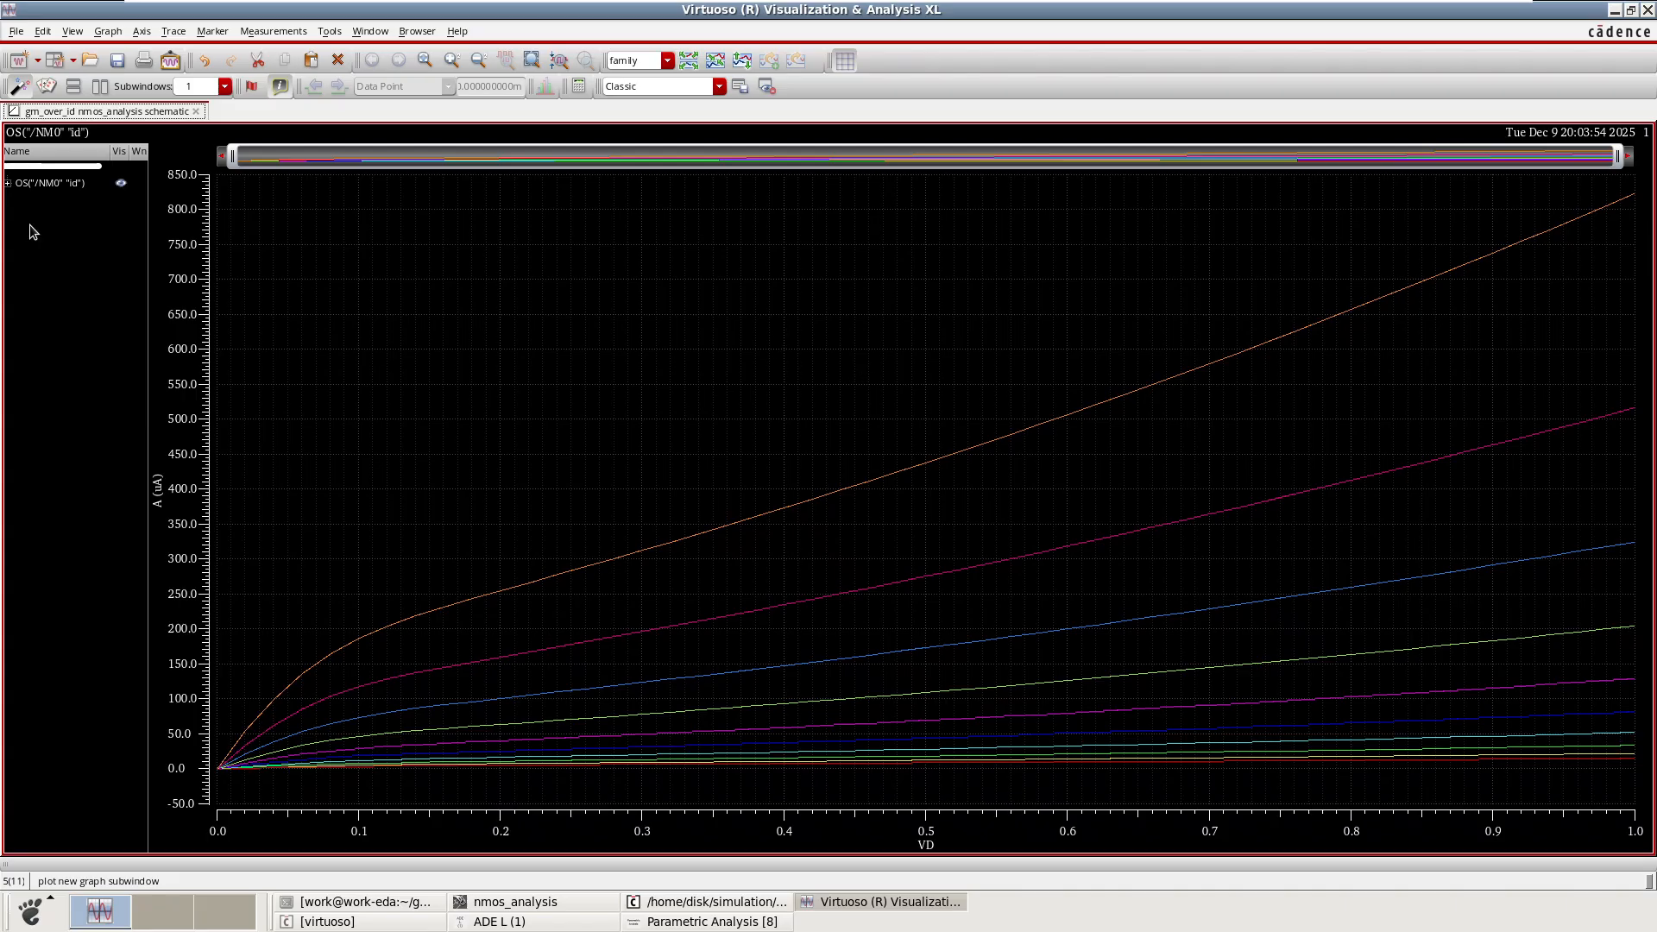
pyautogui.click(7, 183)
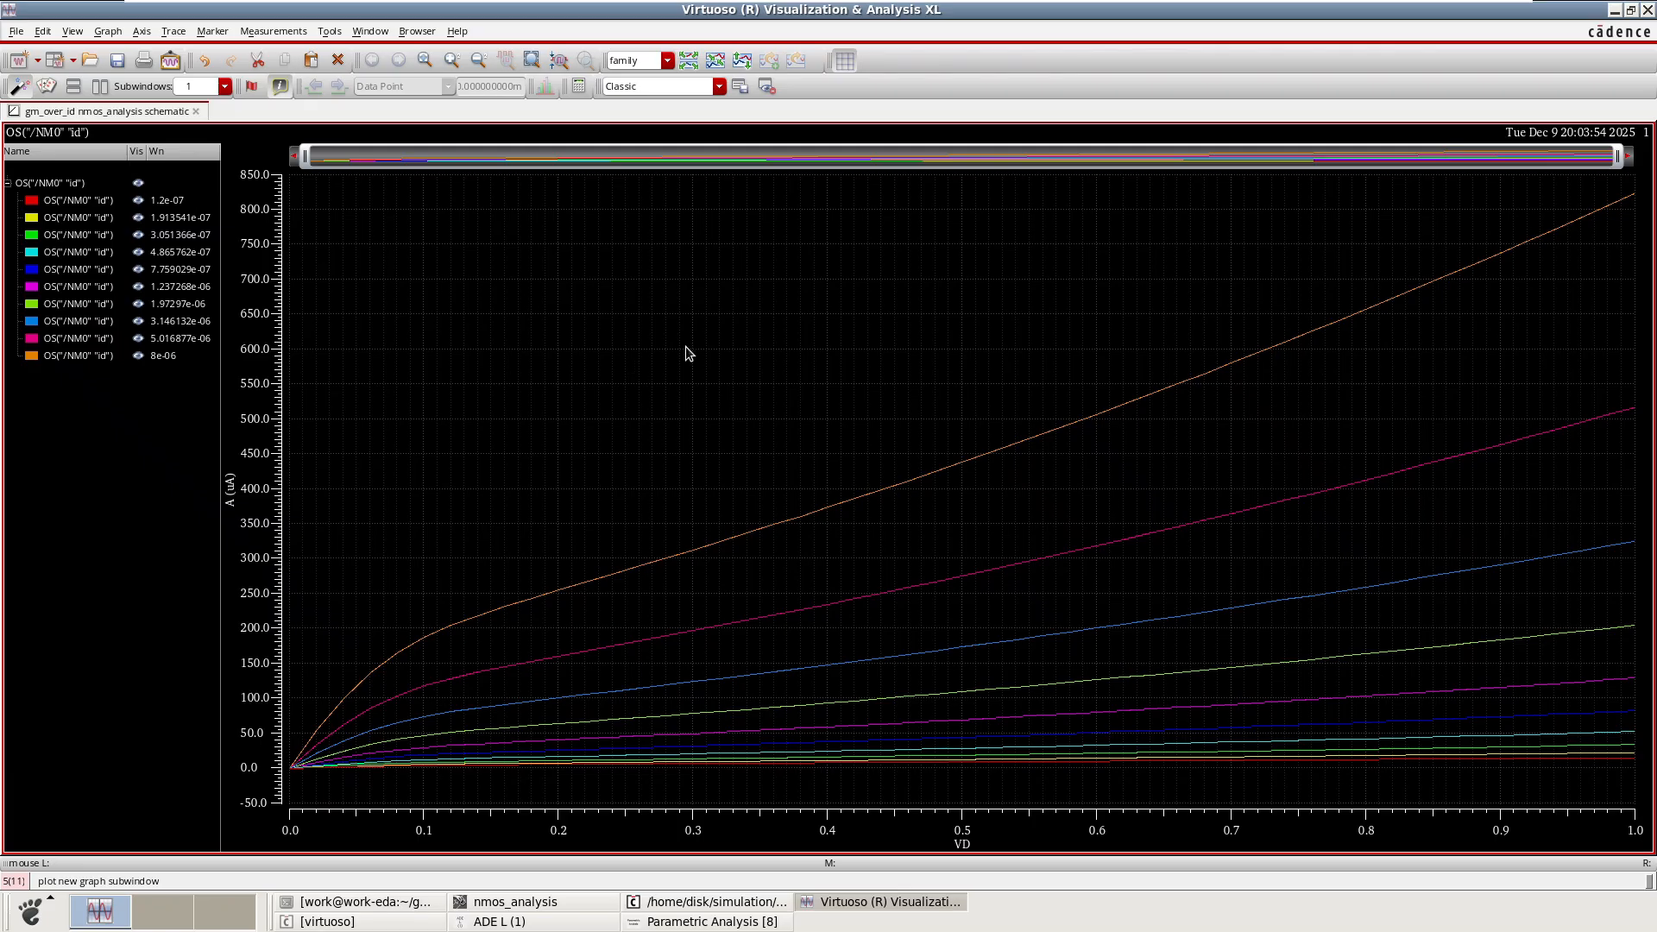
pyautogui.press('v')
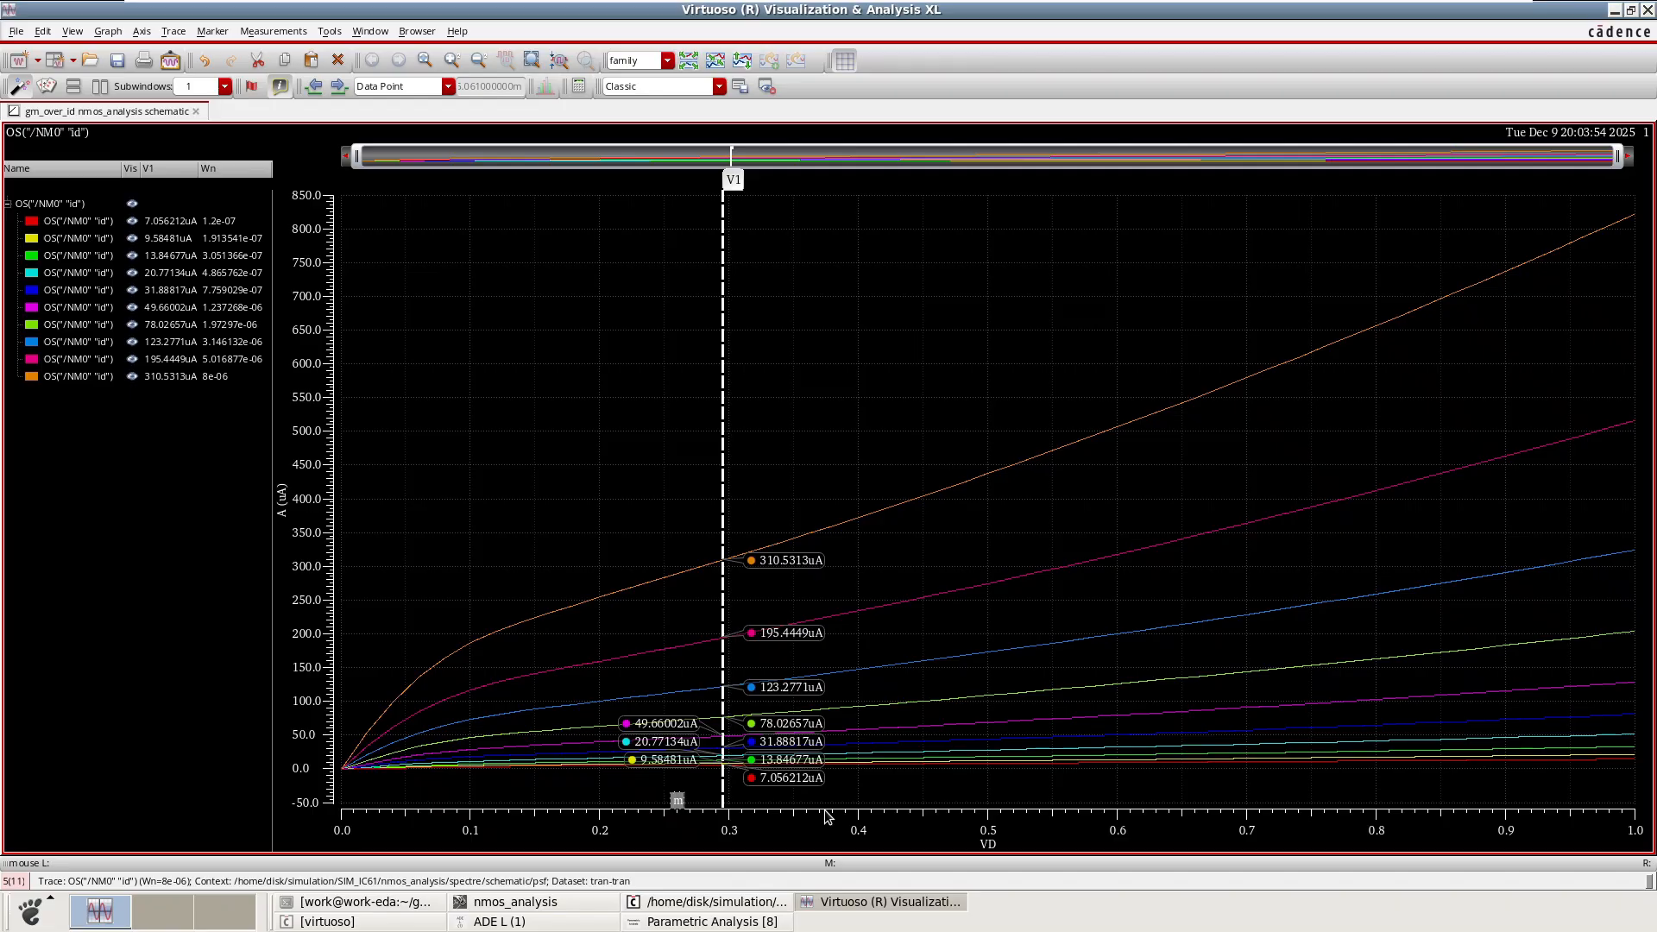
pyautogui.press('Return')
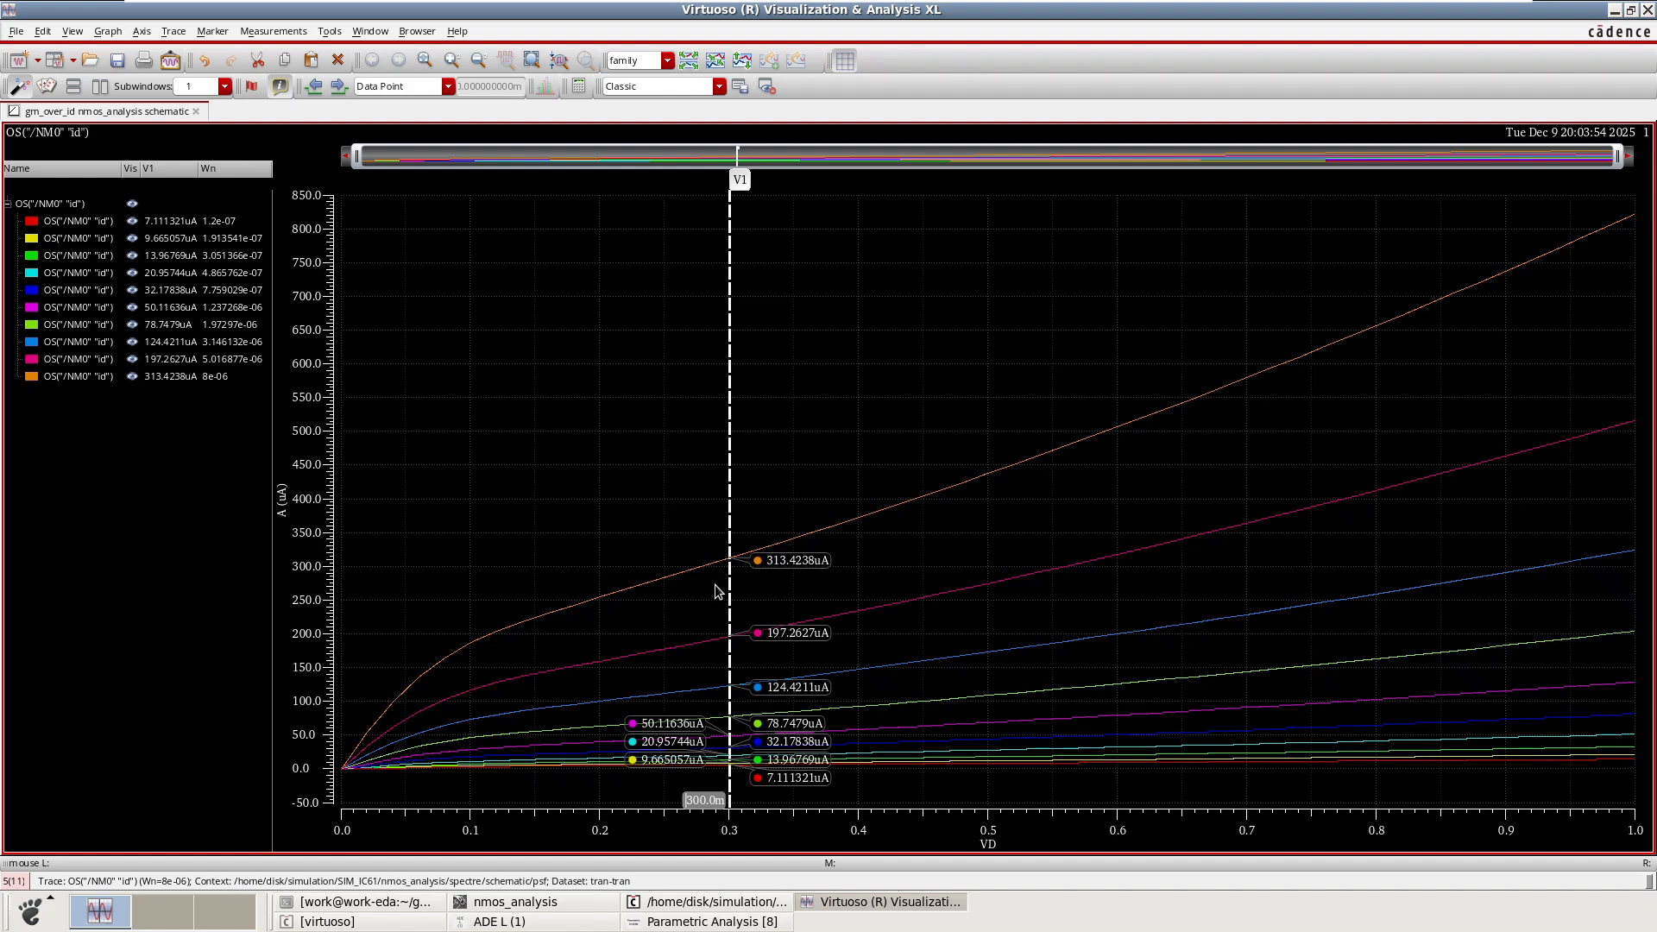
# Hide all traces, then reveal the Wn traces one at a time from 1.2e-07 up to 5.016877e-06.
pyautogui.click(845, 524)
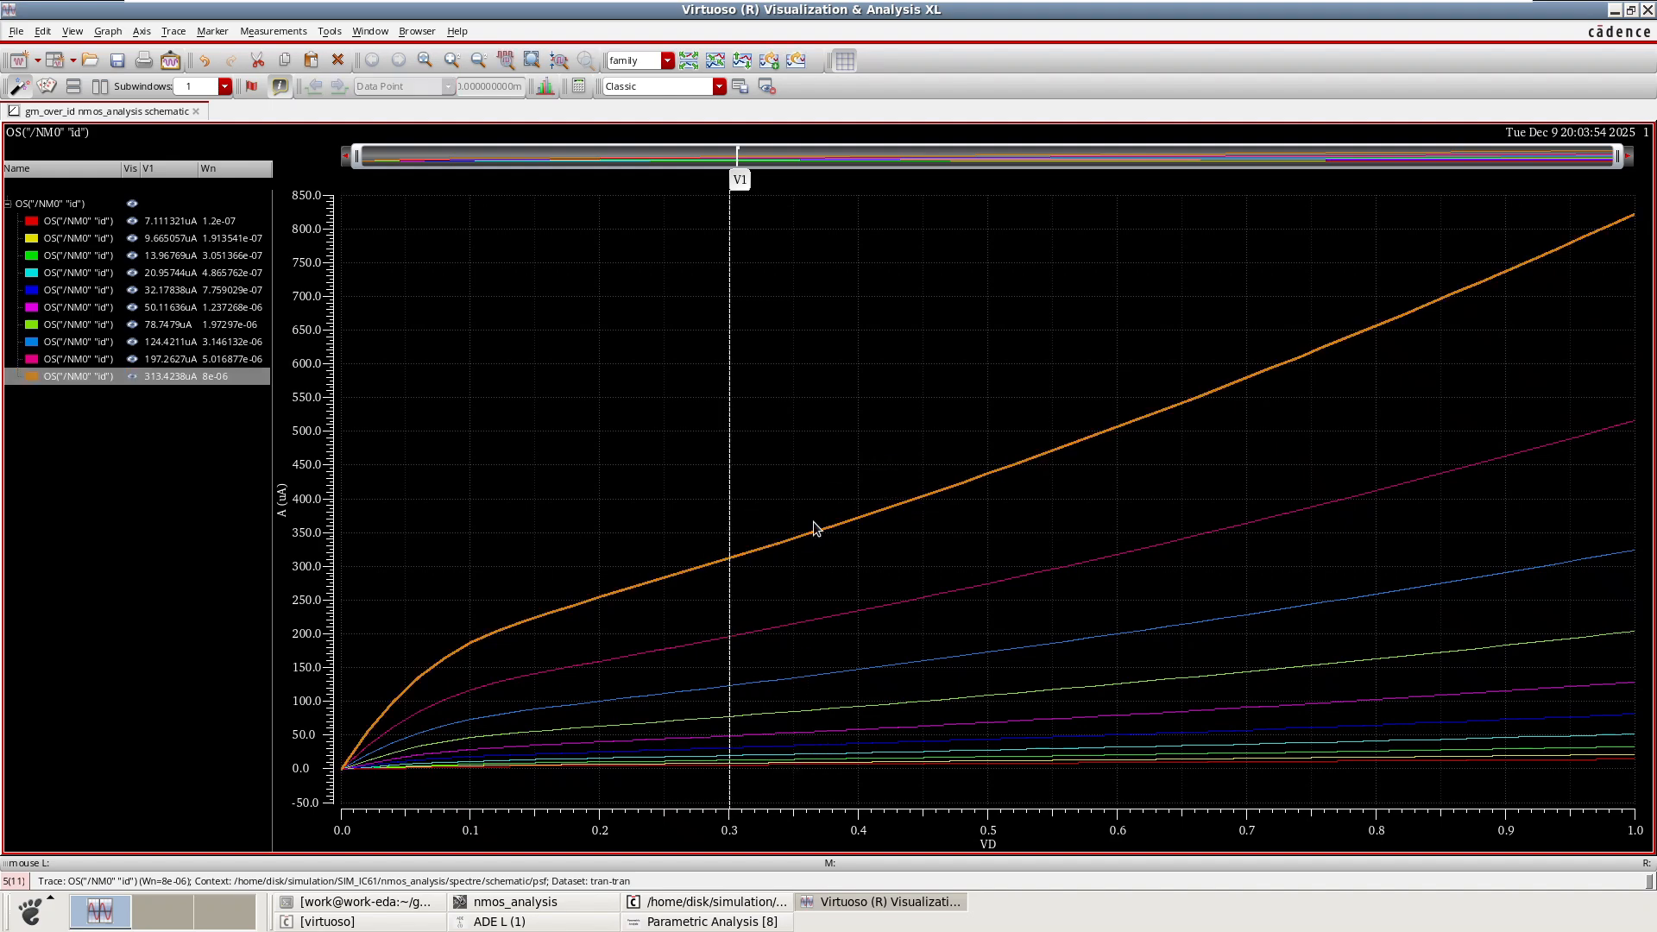
pyautogui.click(749, 495)
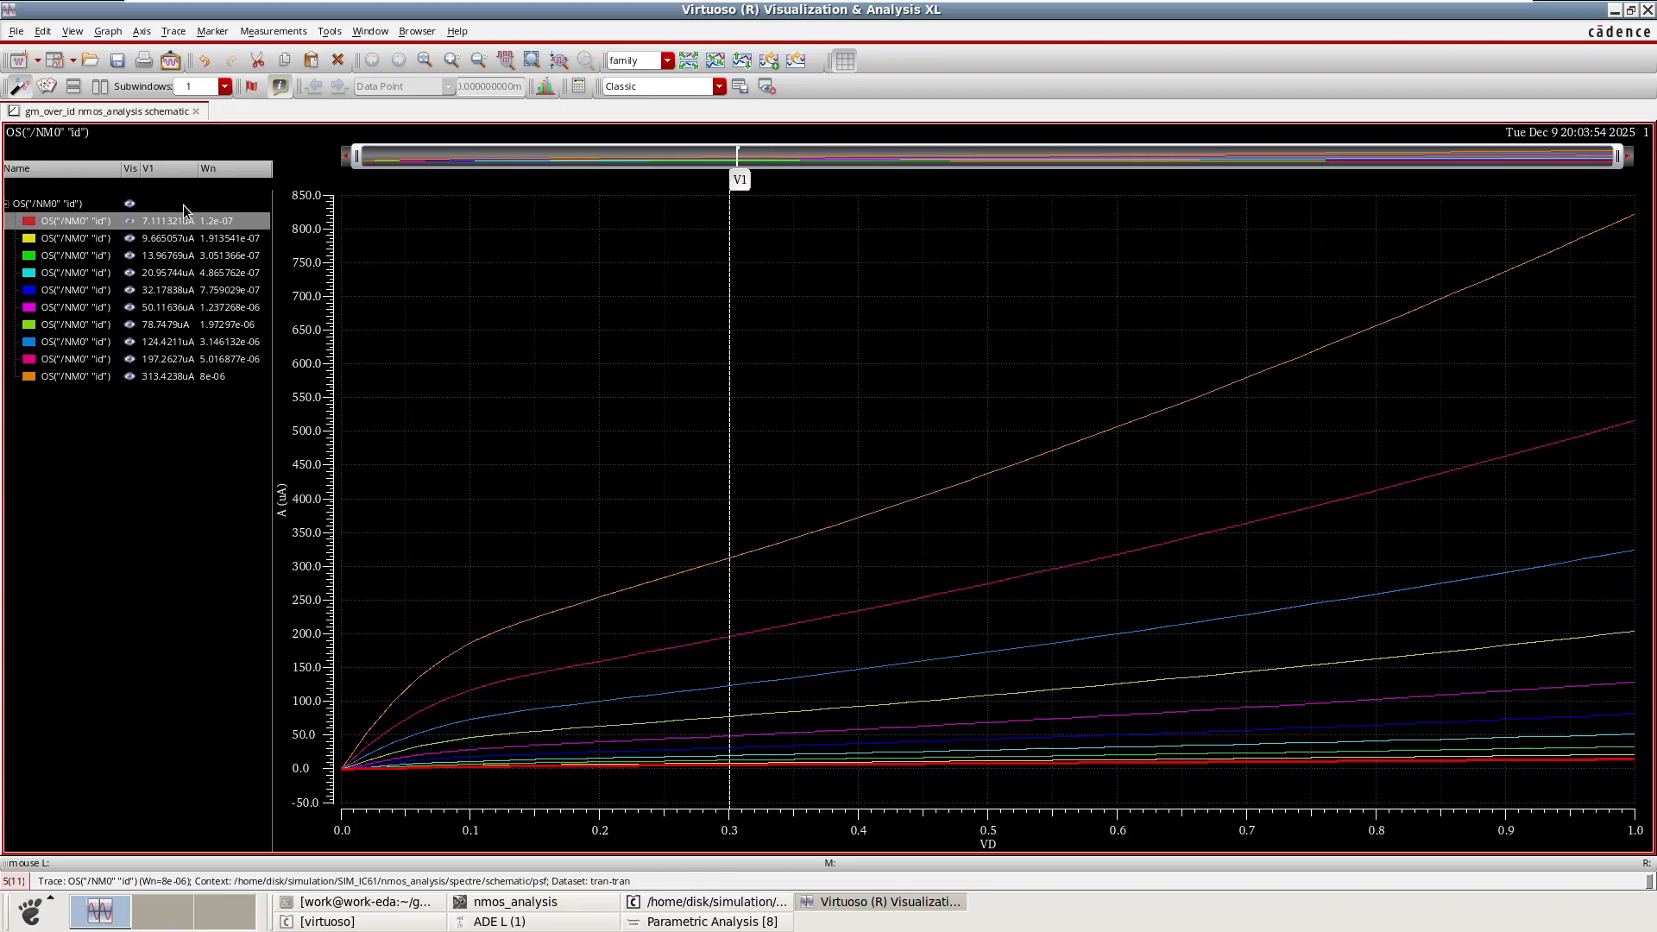
pyautogui.click(129, 202)
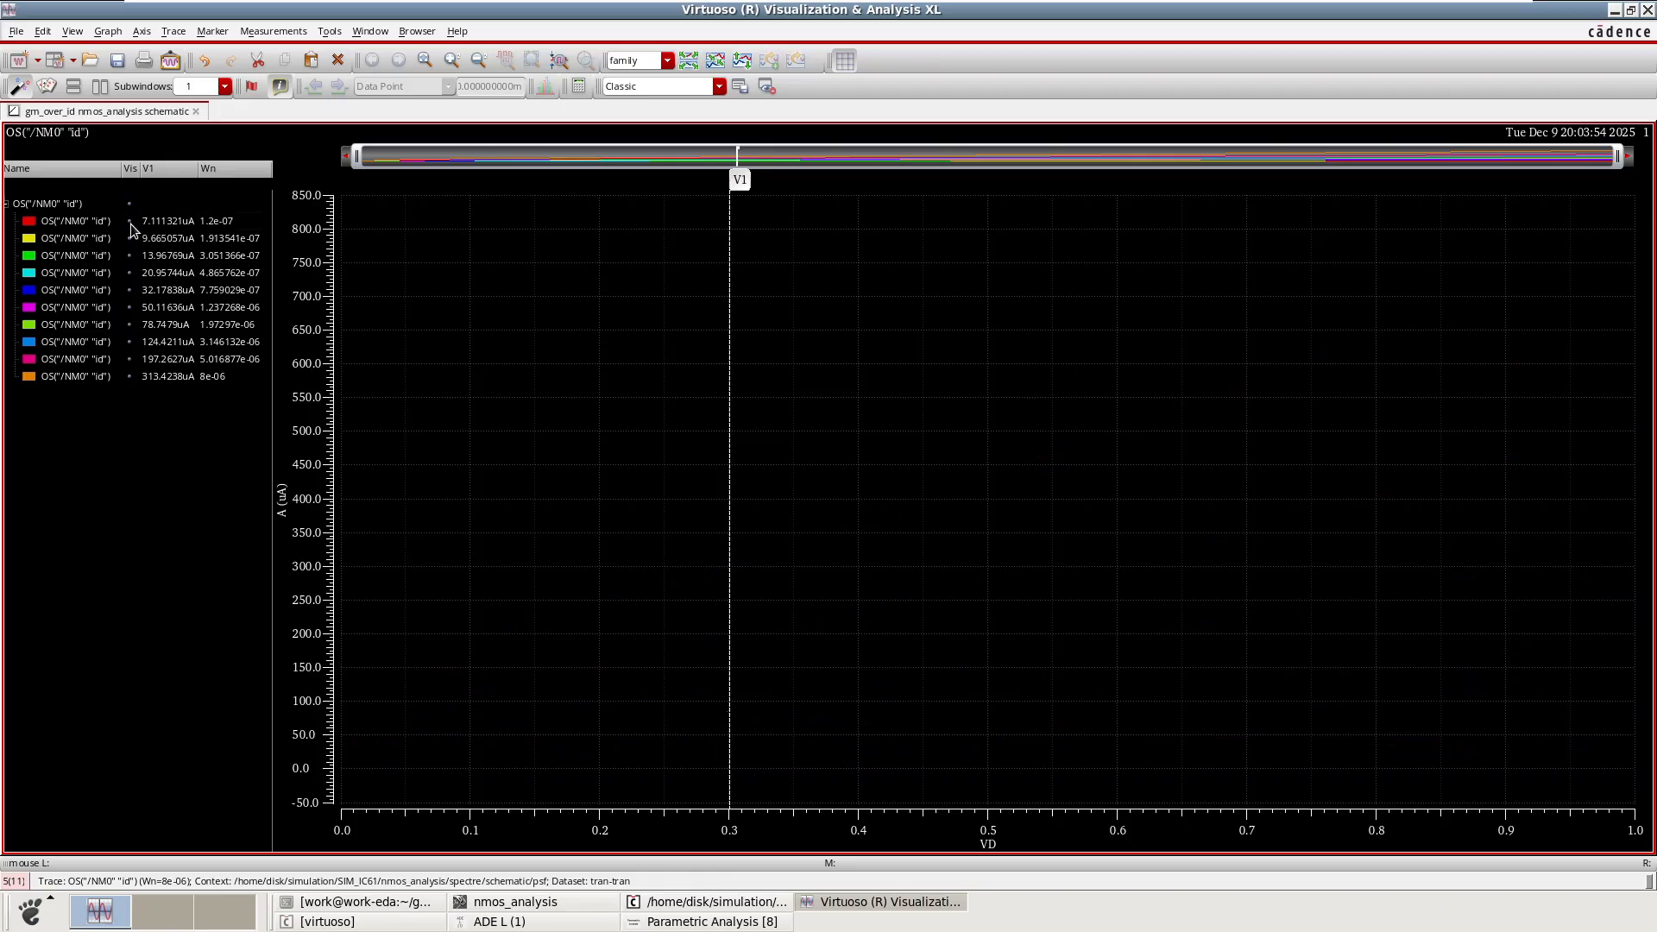
pyautogui.click(131, 223)
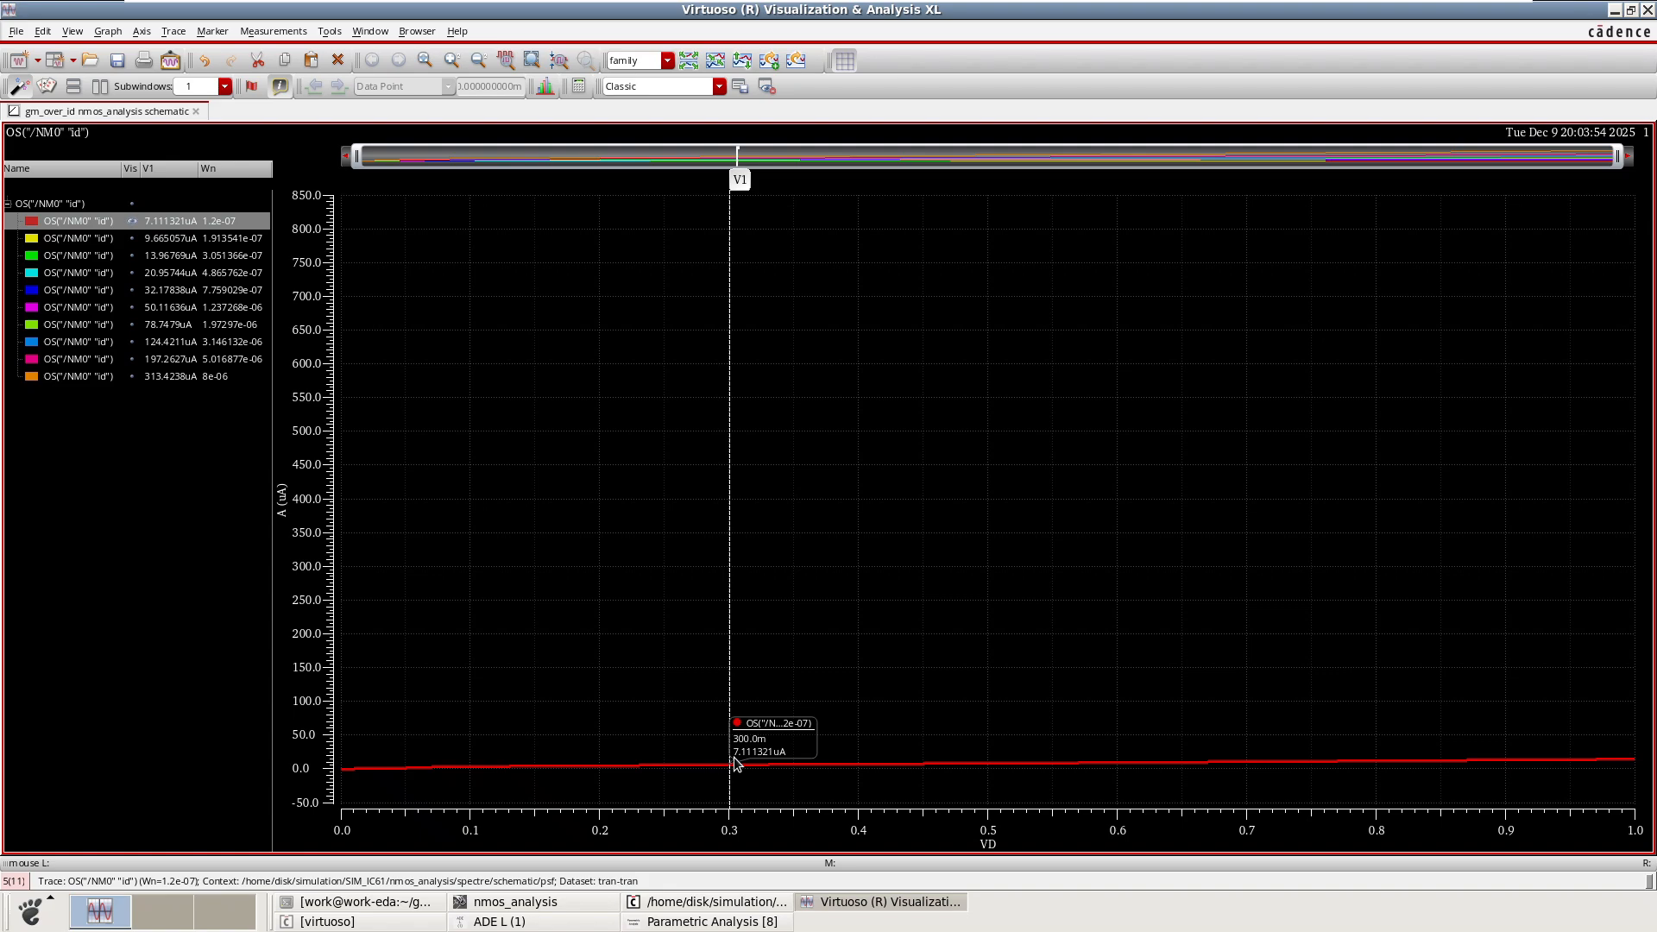
pyautogui.click(133, 243)
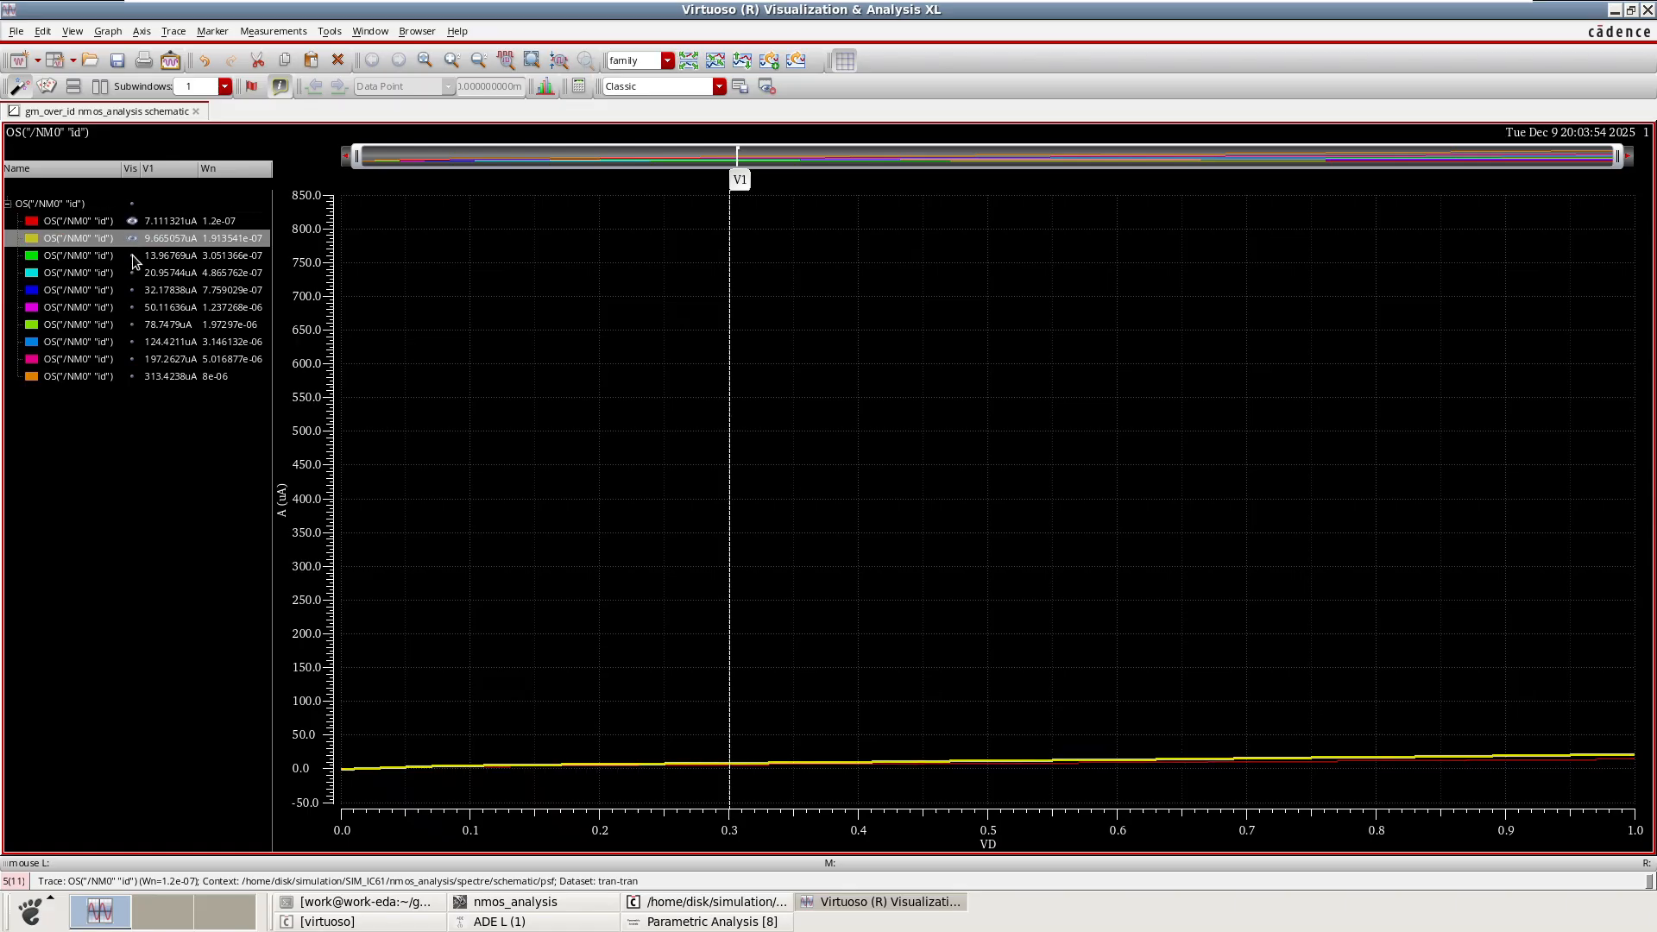
pyautogui.click(132, 255)
pyautogui.click(131, 274)
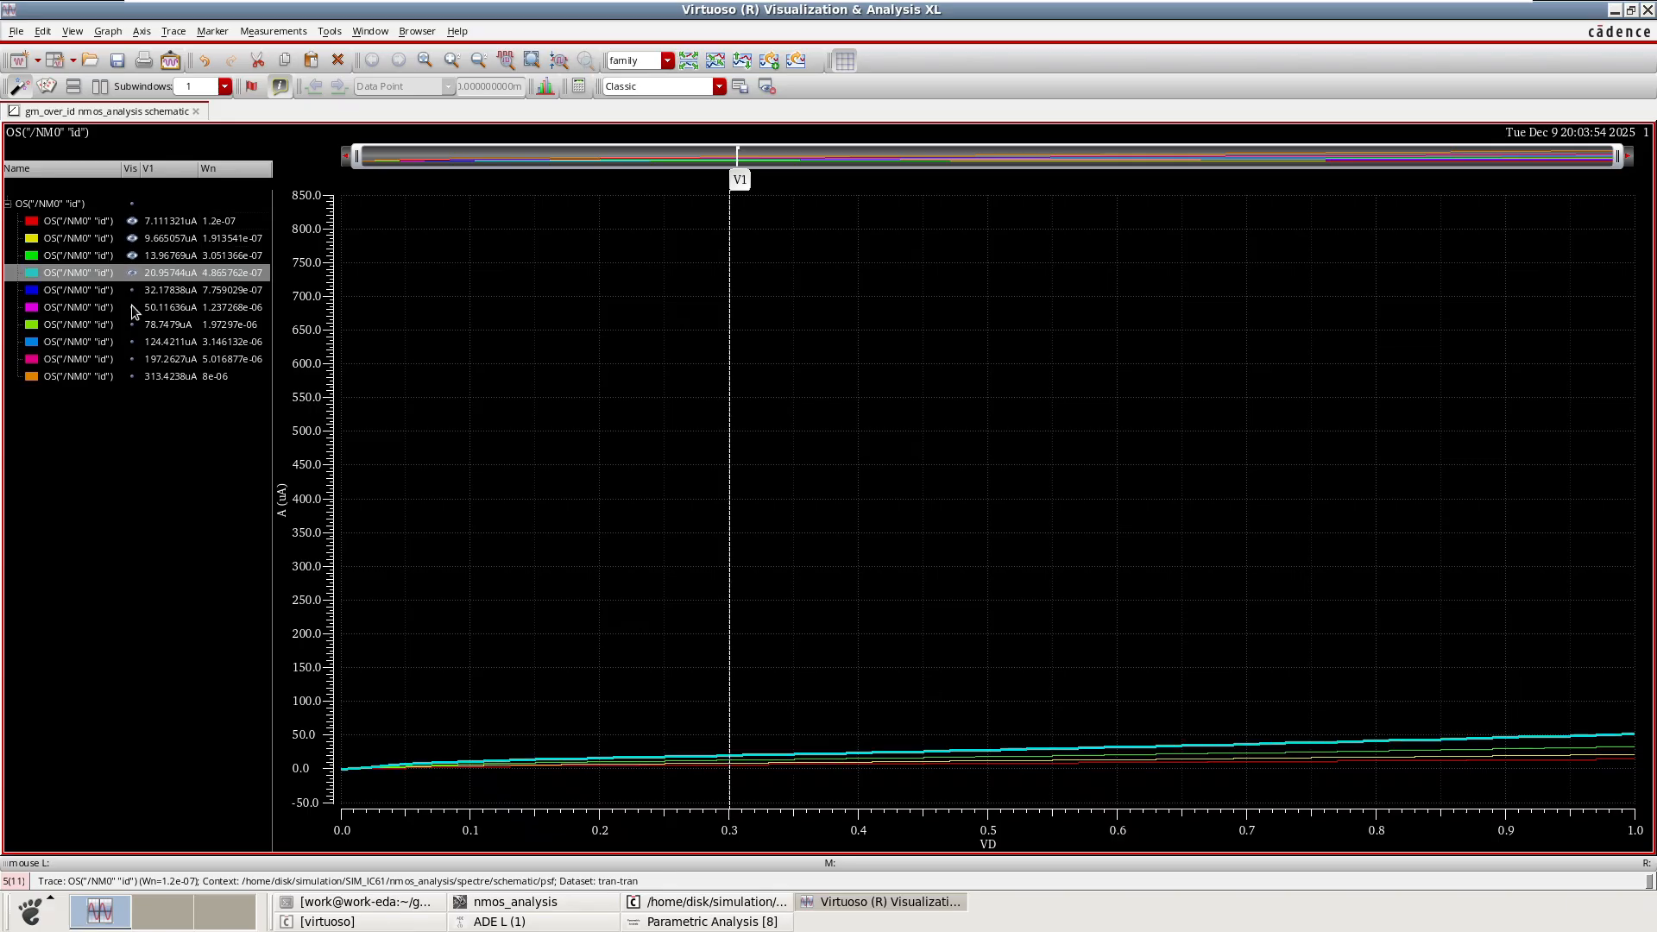
pyautogui.click(131, 292)
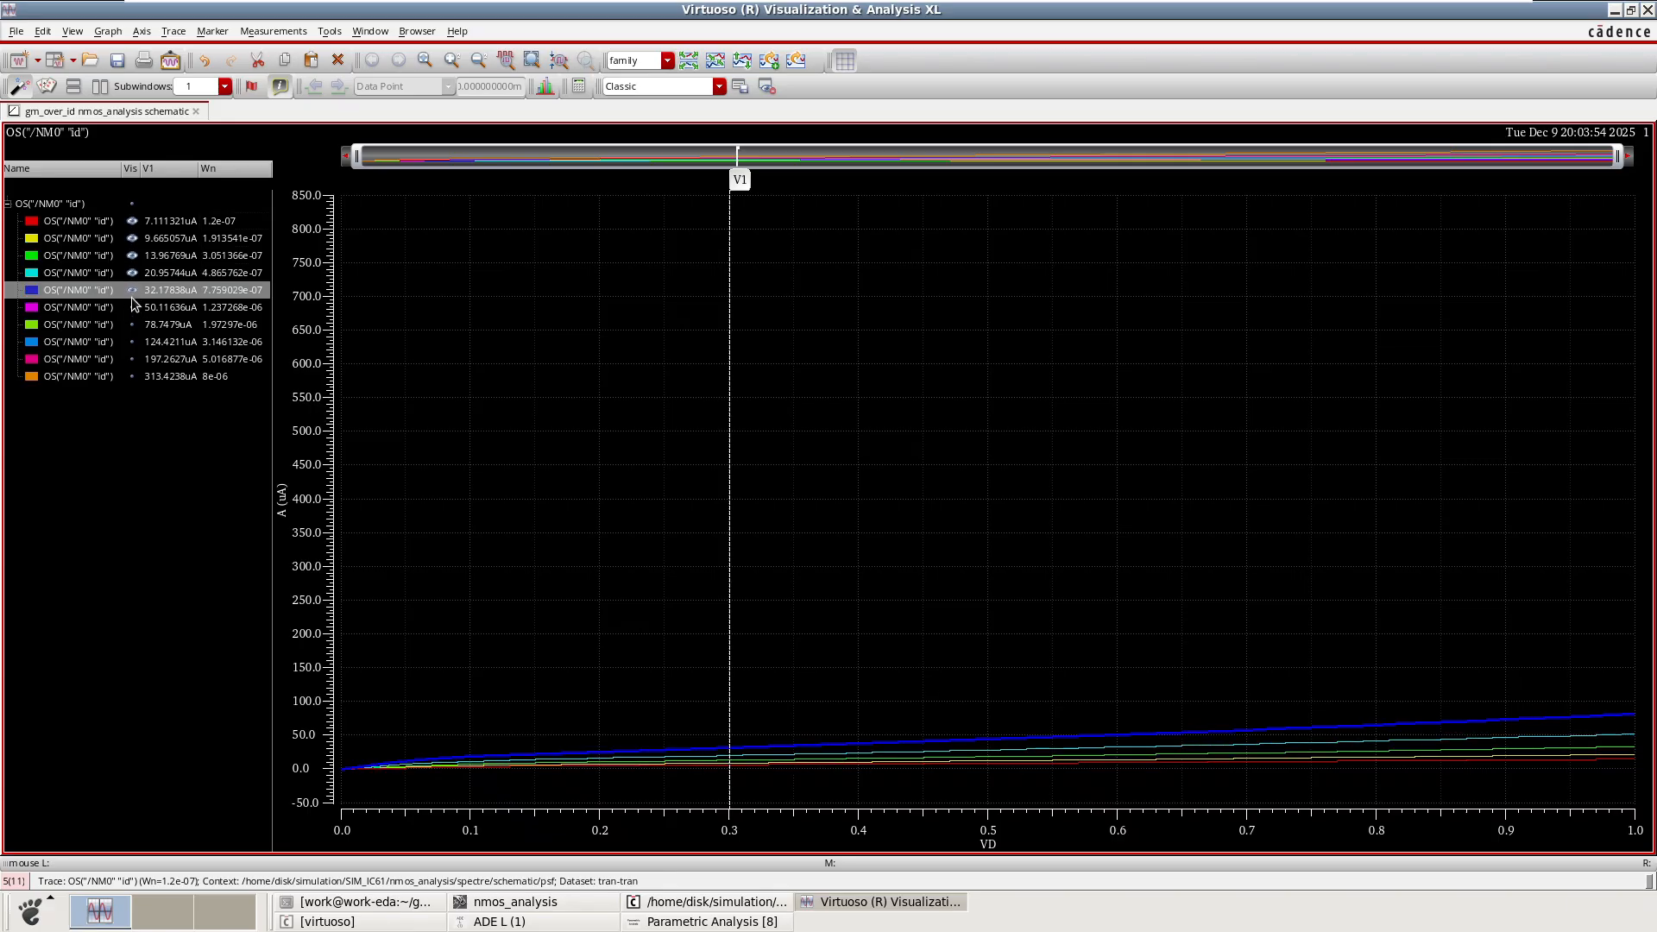
pyautogui.click(133, 319)
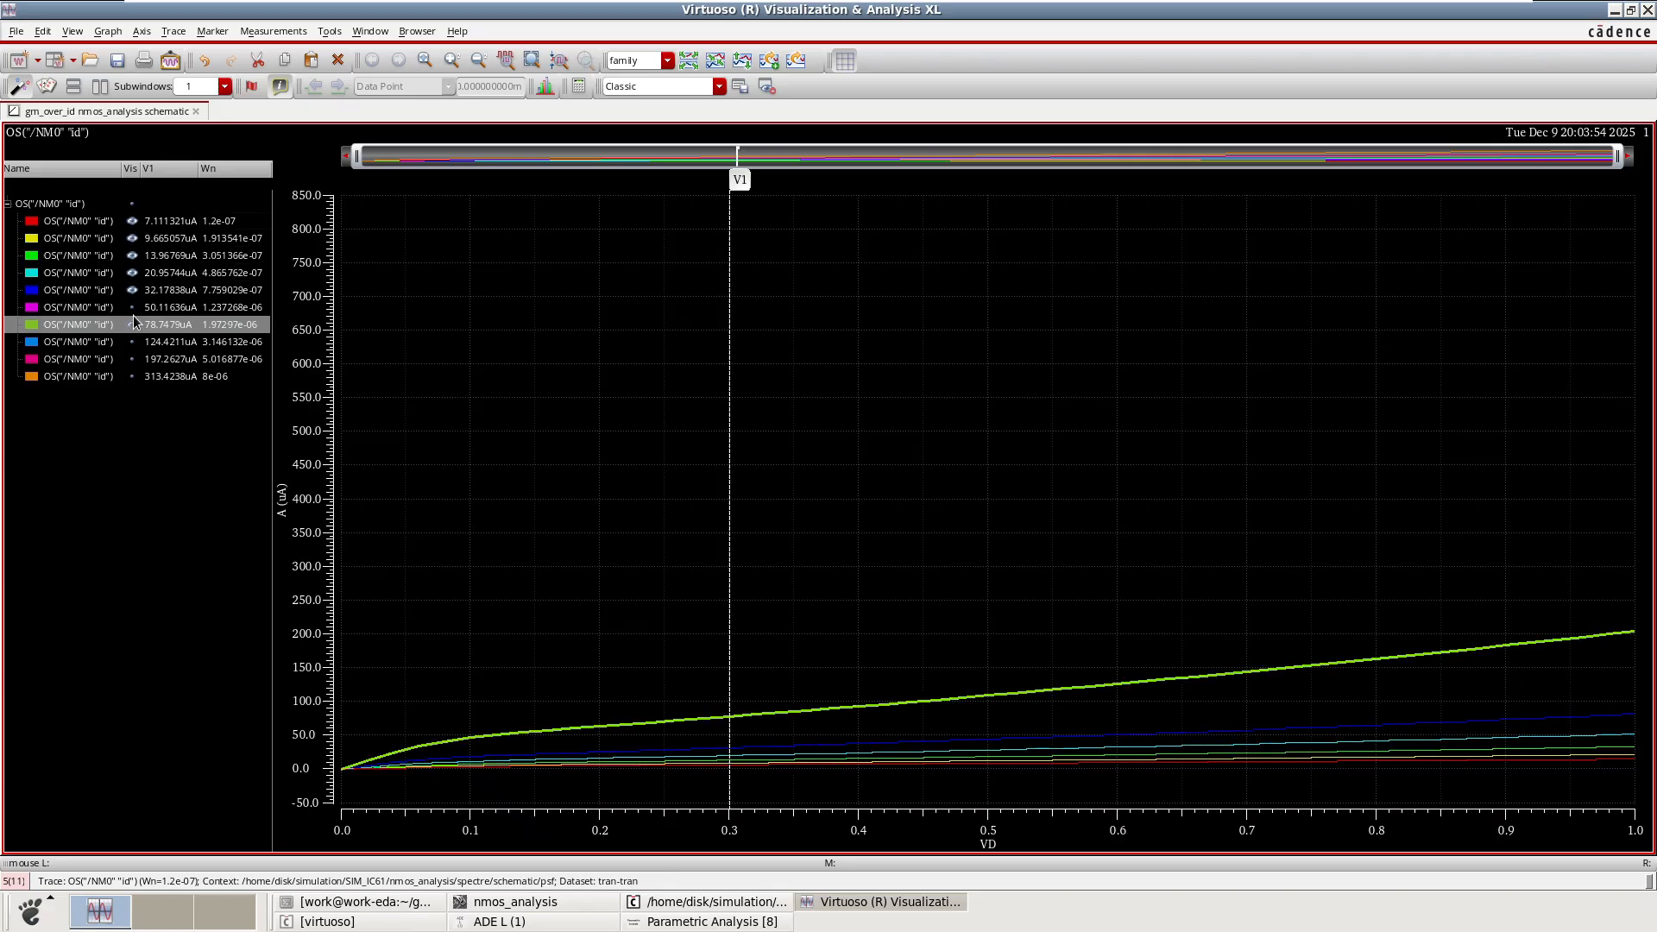
pyautogui.click(133, 343)
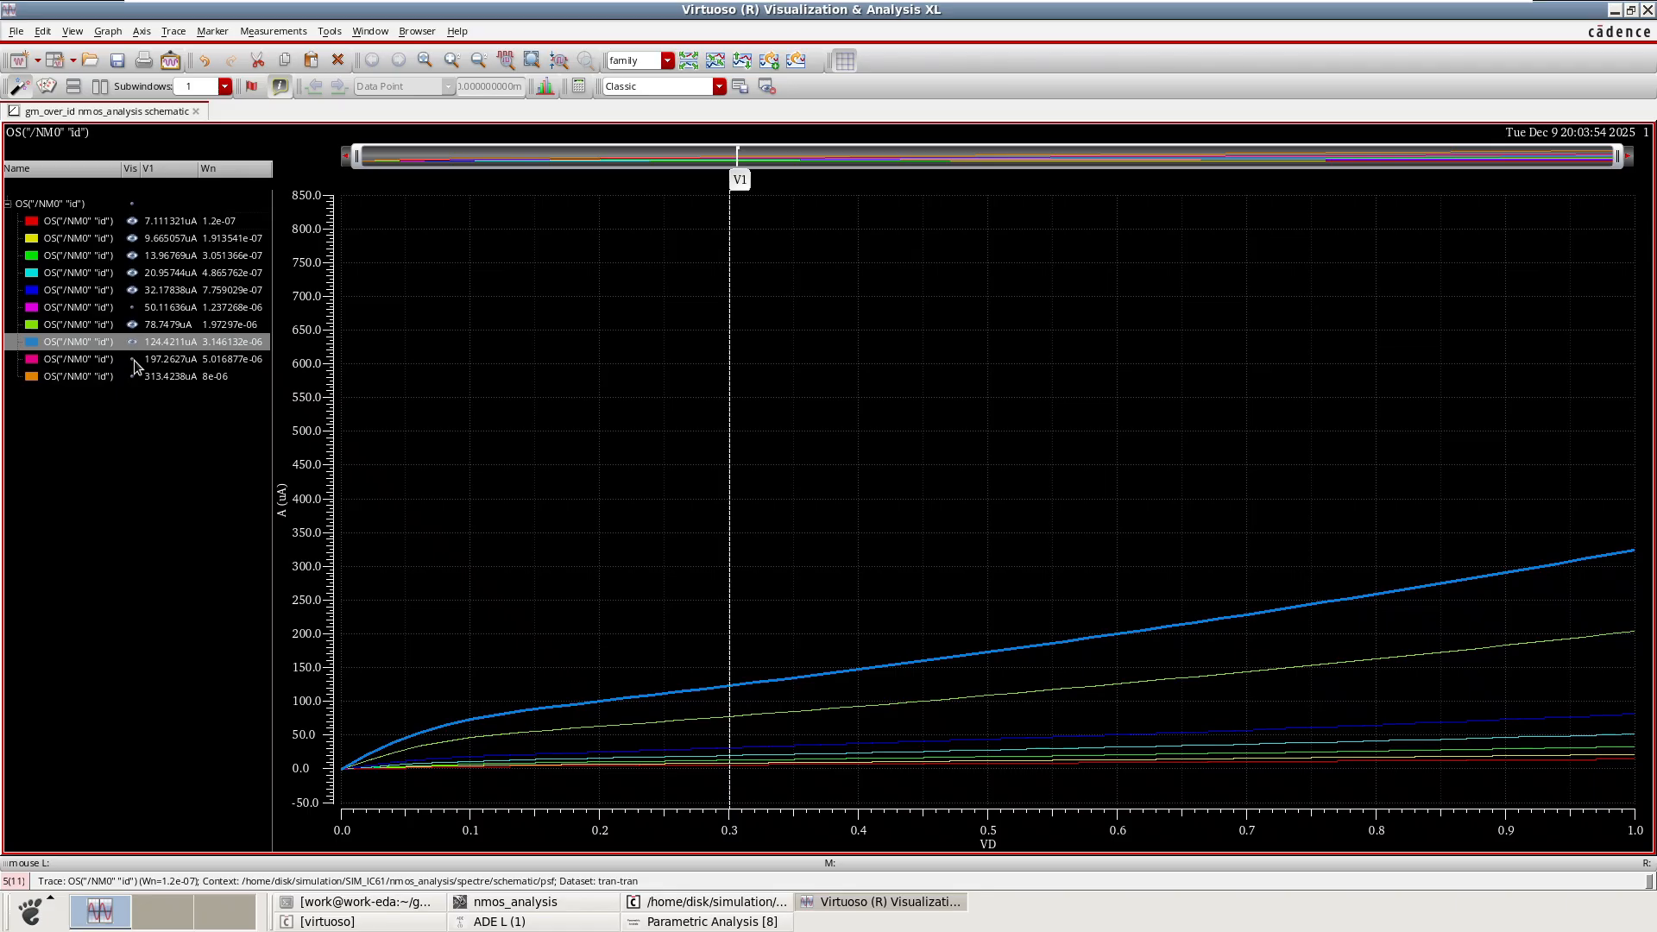
pyautogui.click(133, 360)
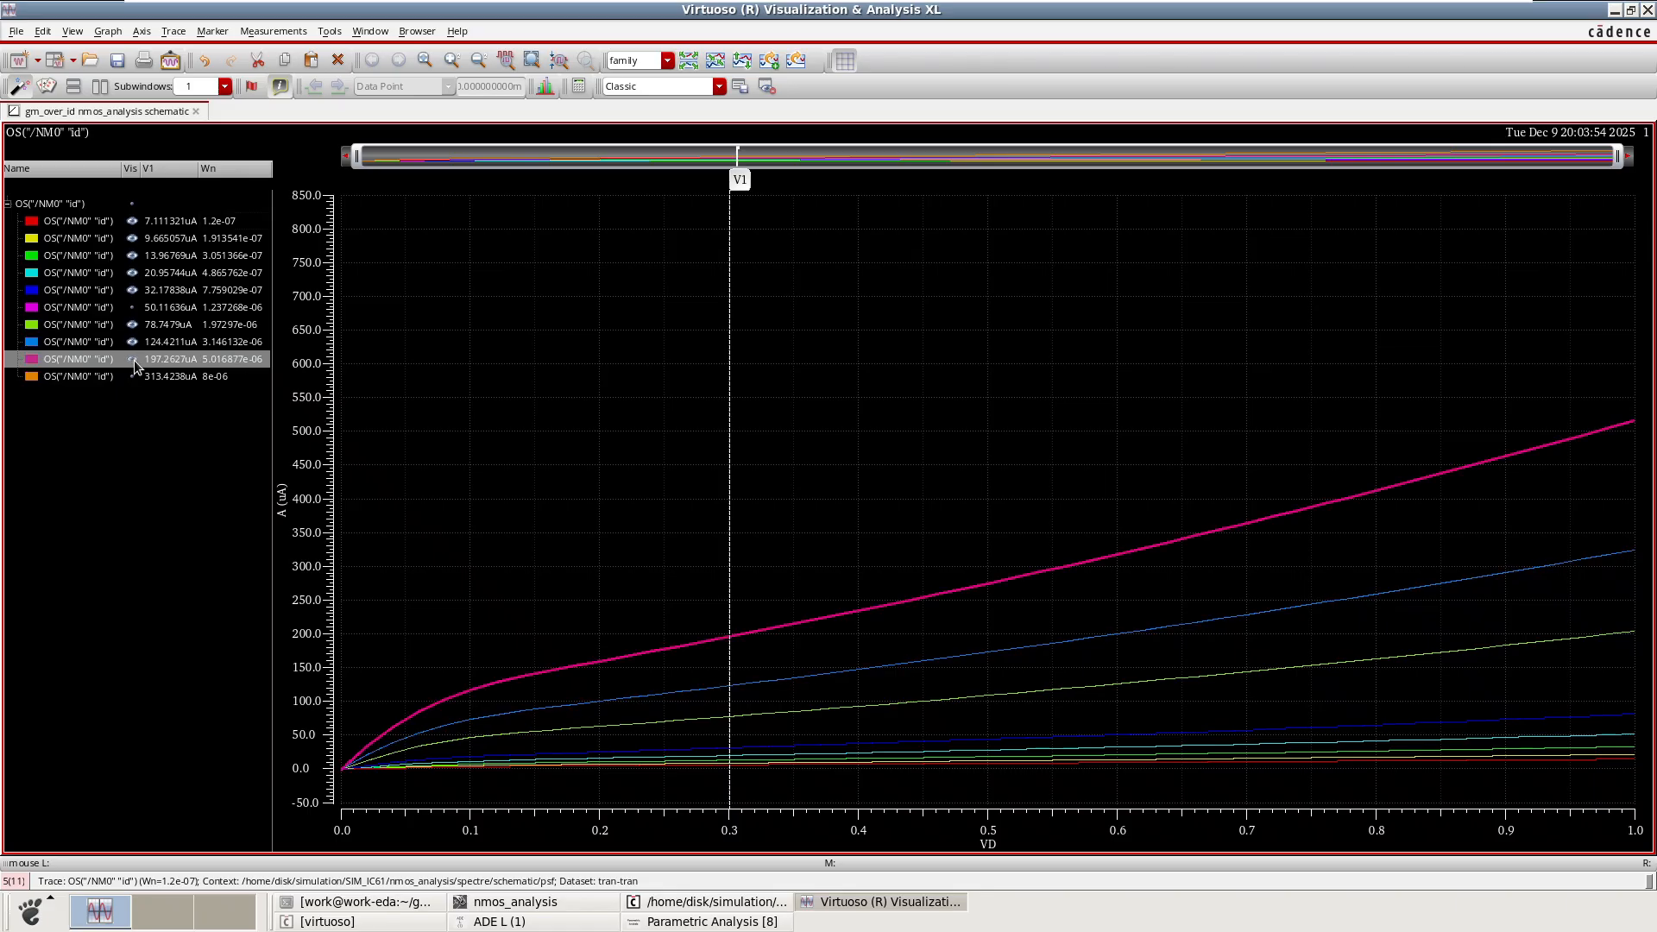
# Reveal the last Wn trace at 8e-06 in the family plot.
pyautogui.click(134, 377)
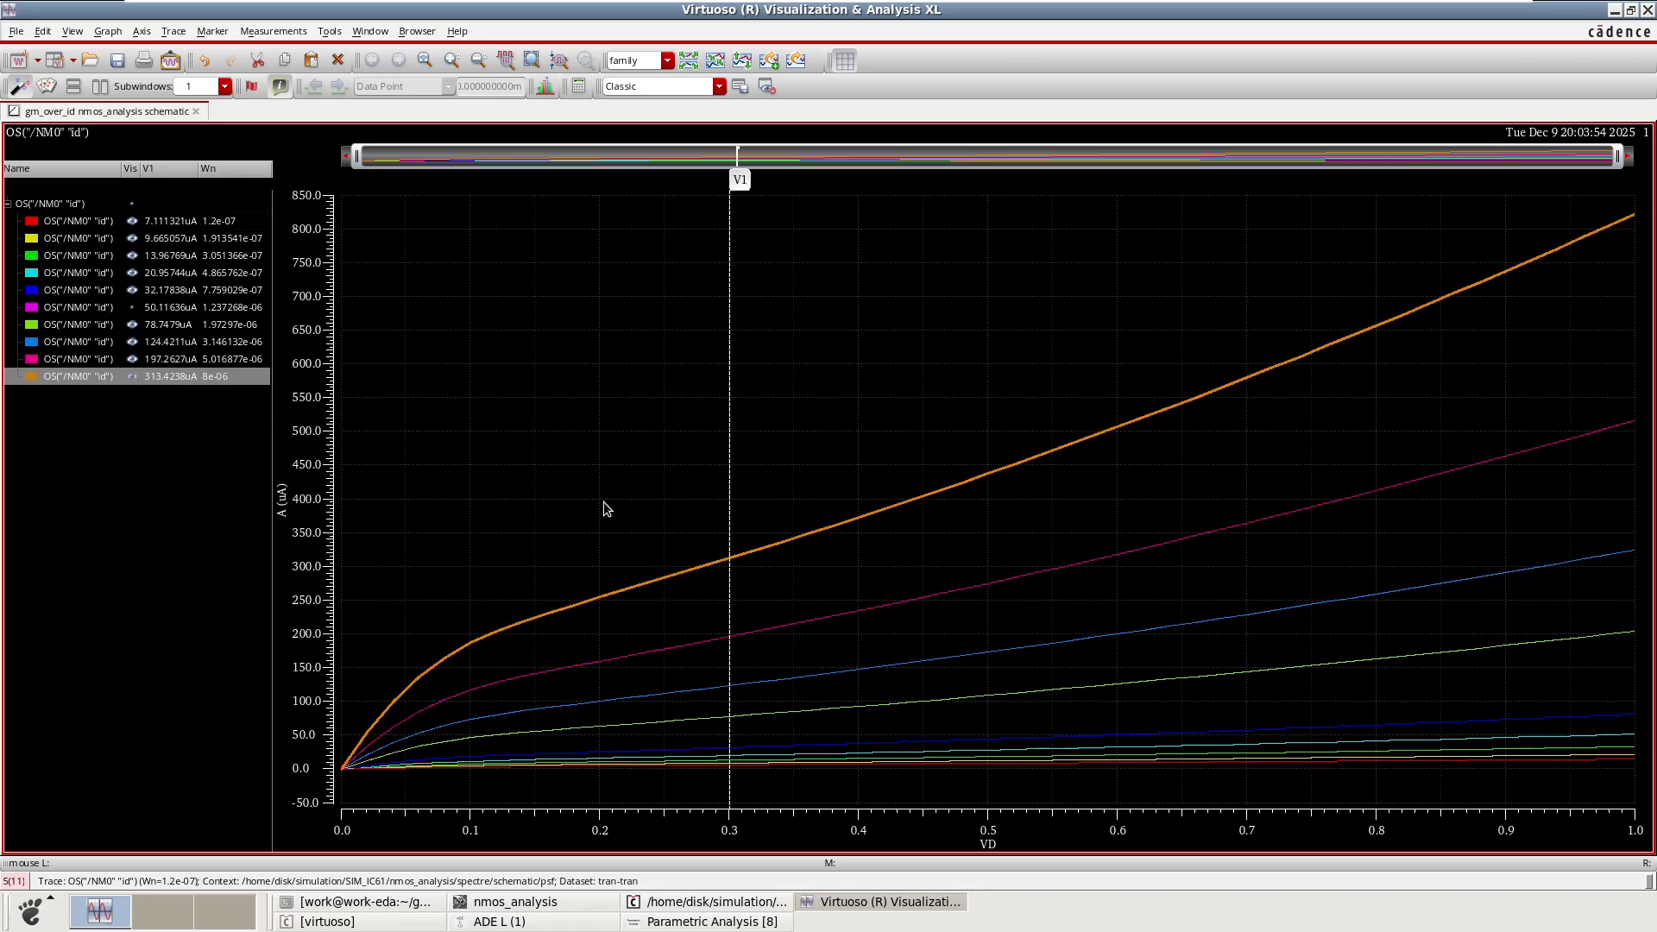
pyautogui.moveTo(778, 542)
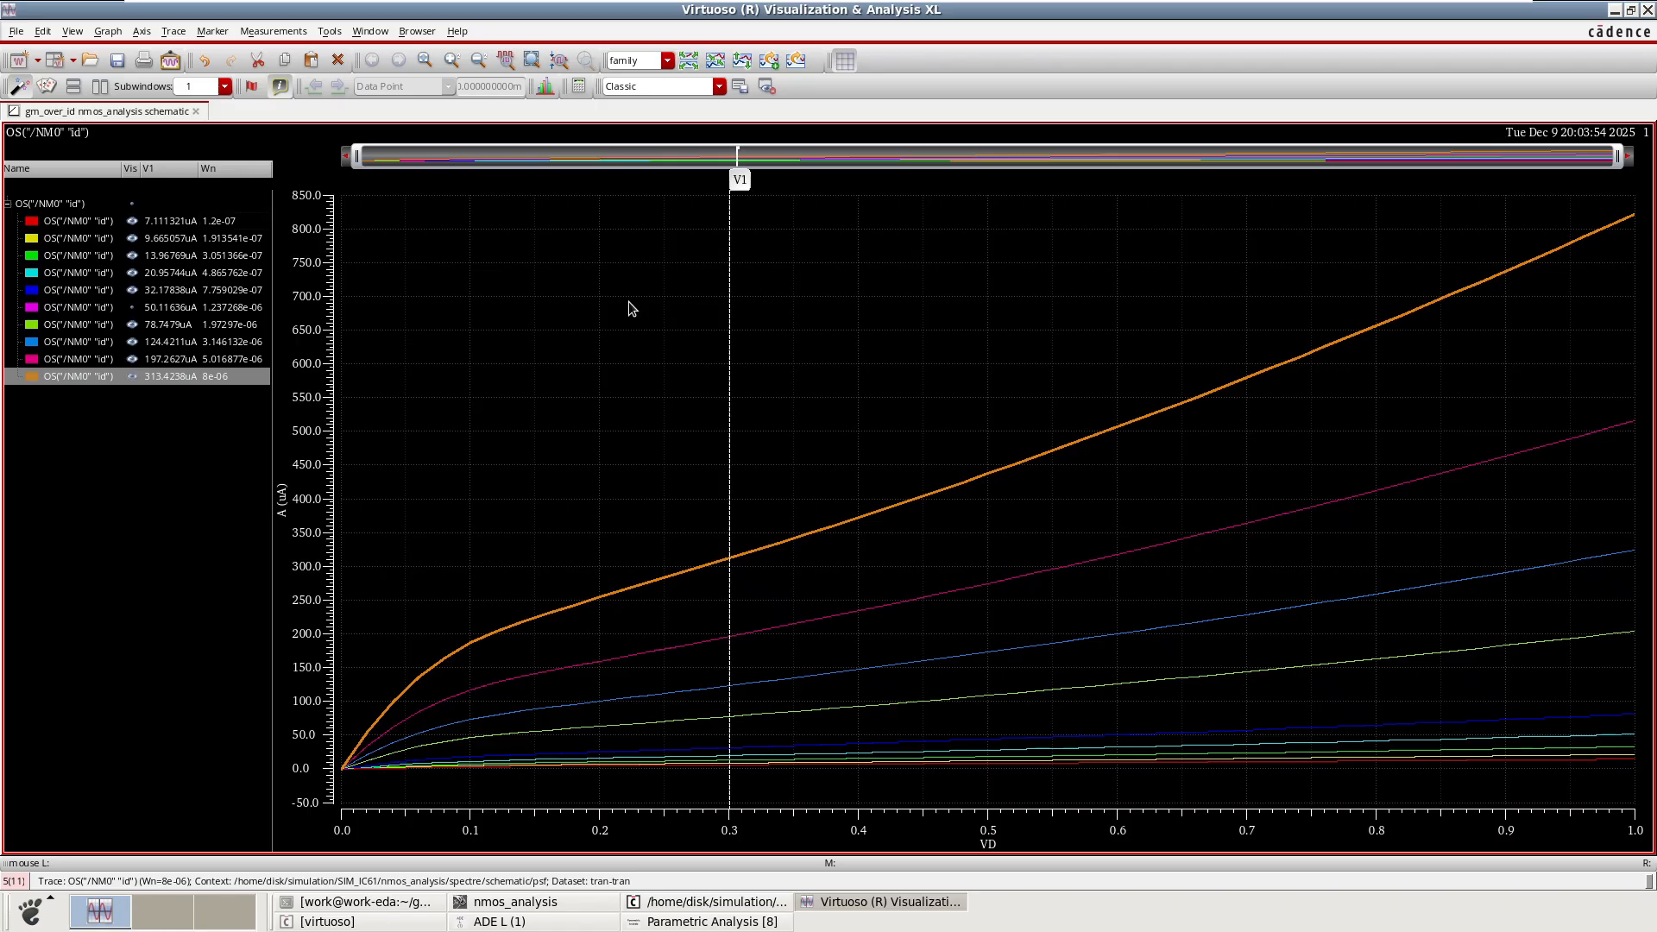
pyautogui.click(730, 364)
pyautogui.click(699, 325)
# Close the waveform window, rerun the parametric simulation sweeping VG and Wn, and maximize the new plot window.
pyautogui.click(1647, 10)
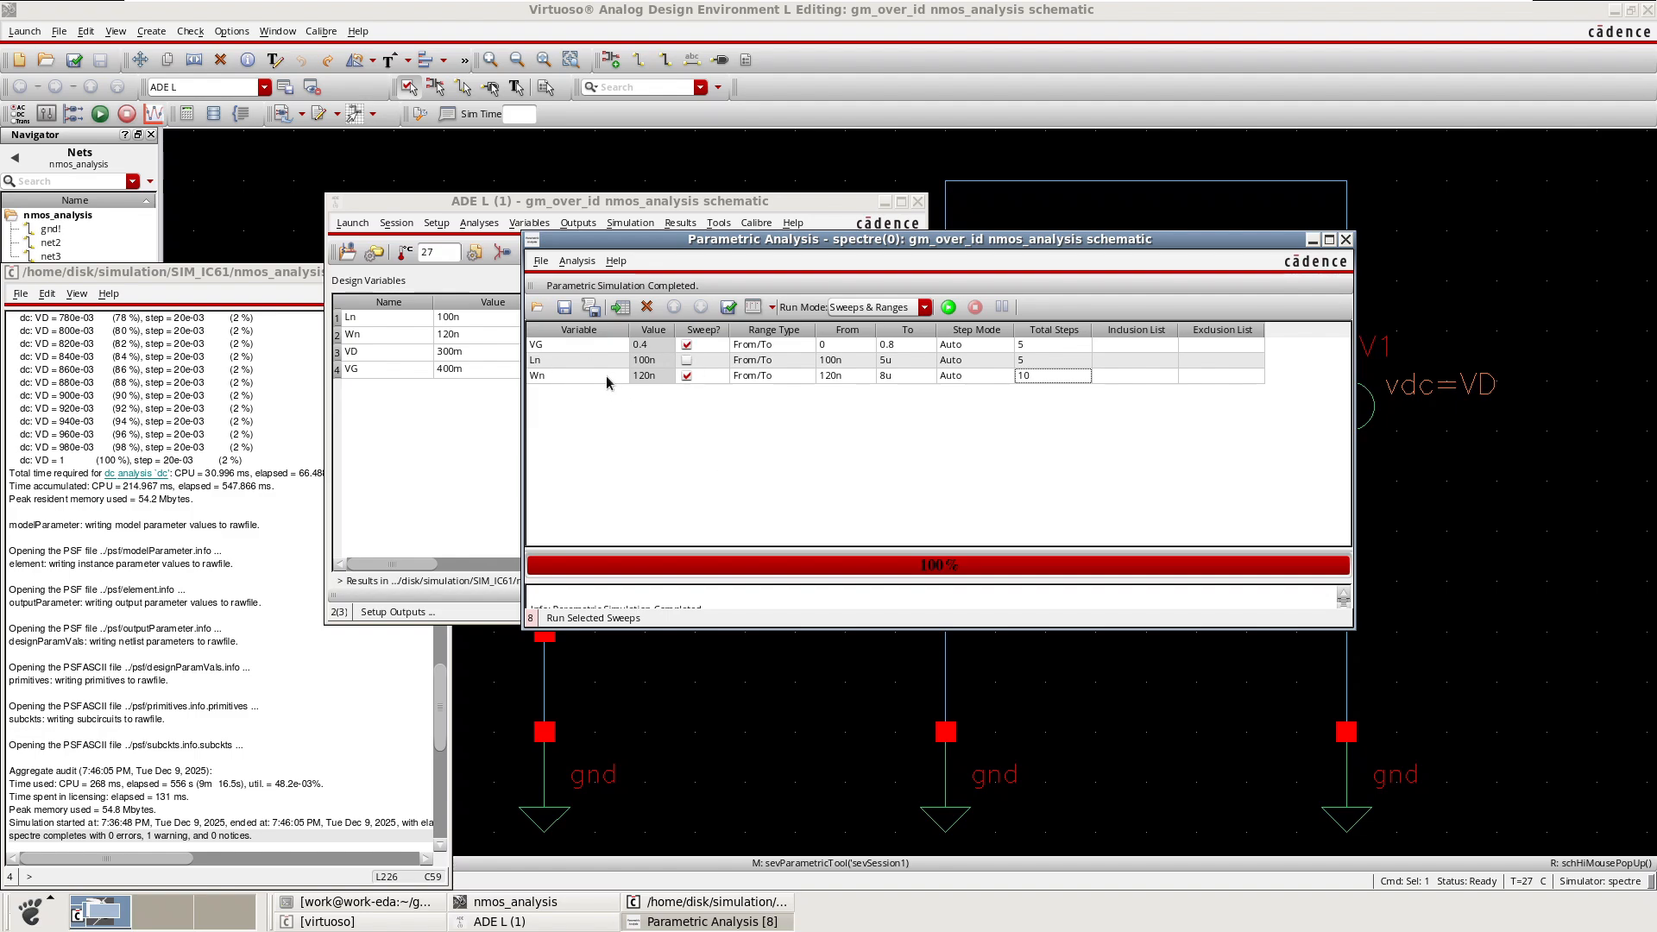
pyautogui.click(944, 309)
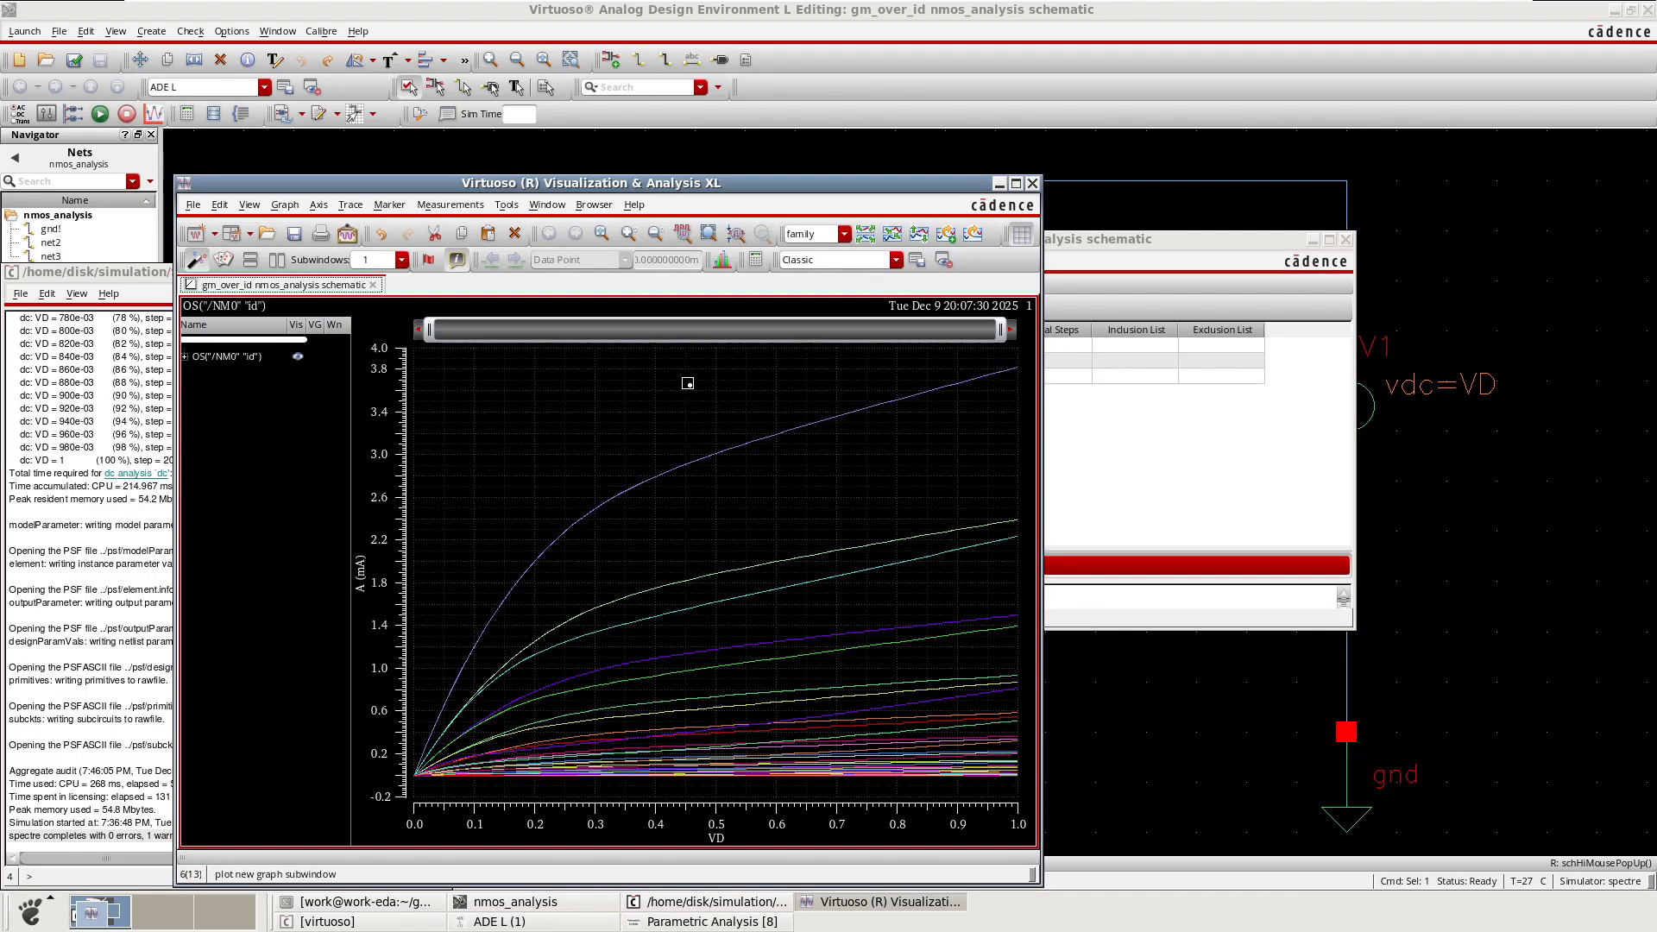
pyautogui.click(1016, 183)
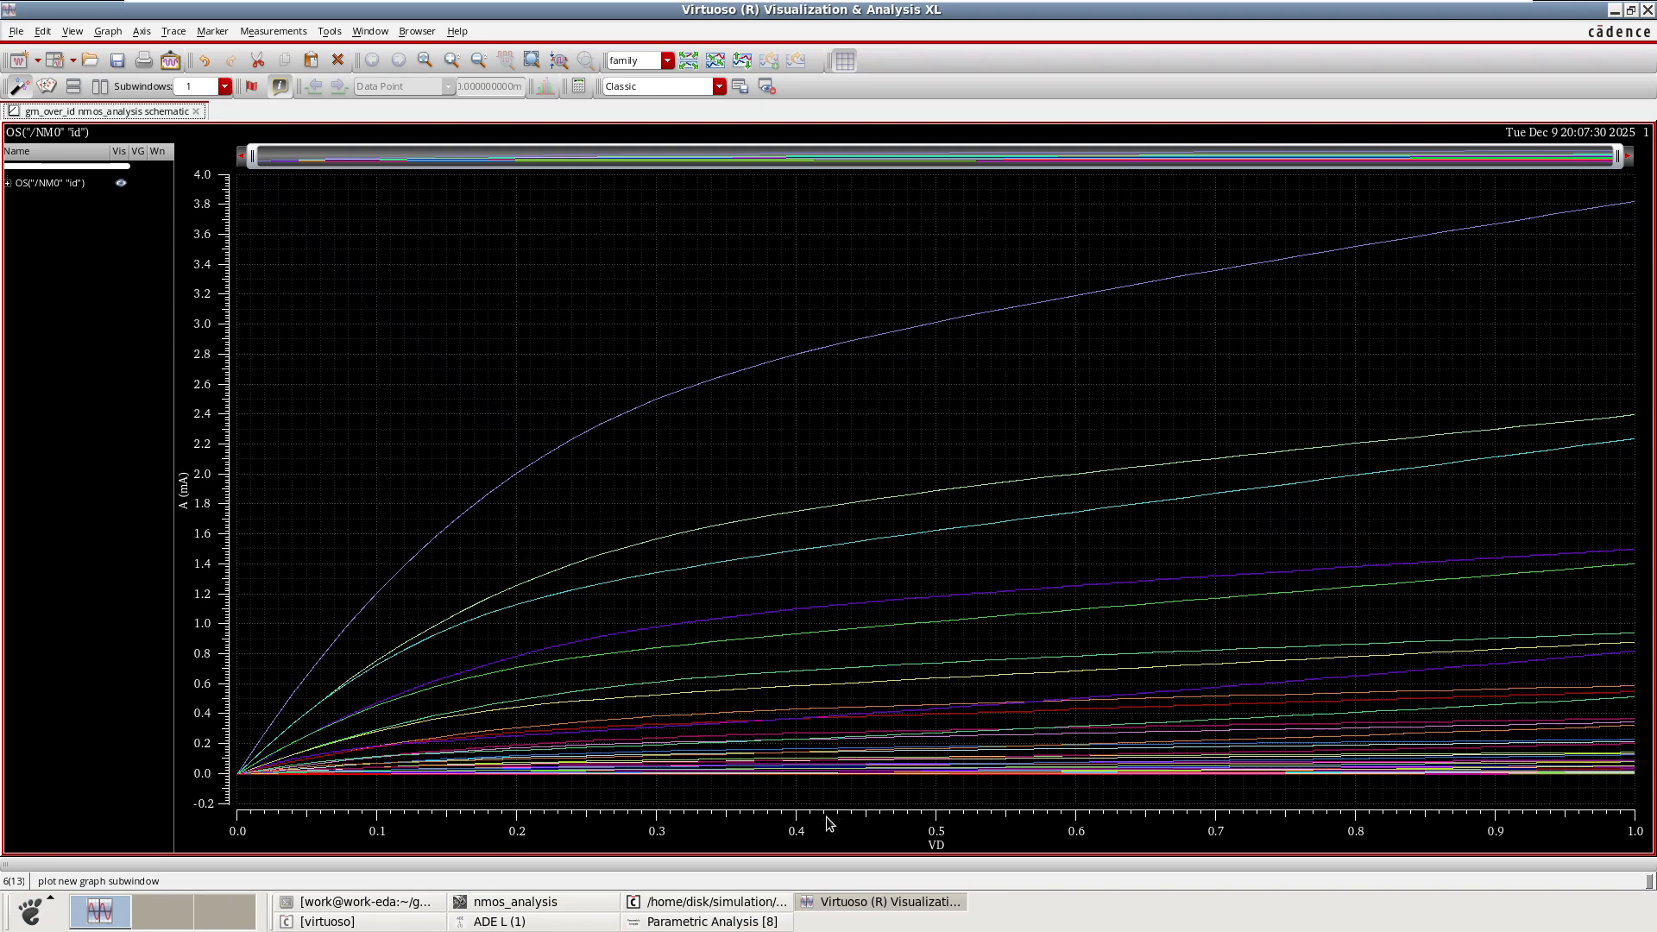
# Widen and expand the trace list, then hide all traces in the family.
pyautogui.moveTo(870, 343)
pyautogui.moveTo(173, 336); pyautogui.dragTo(292, 336)
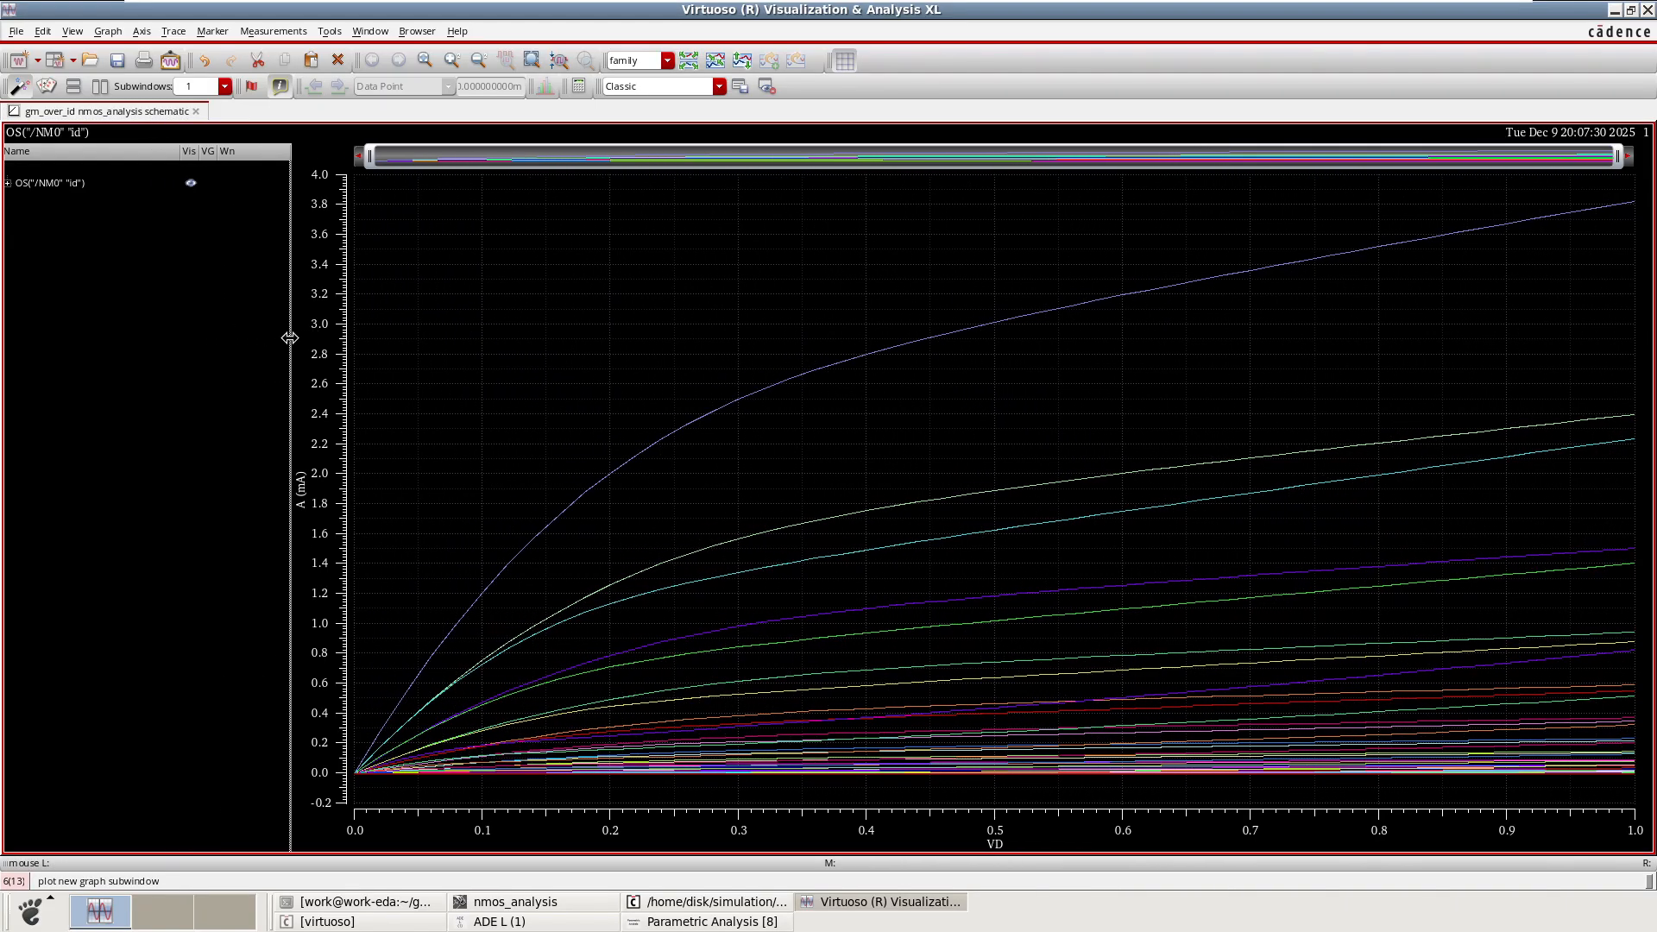
pyautogui.click(9, 183)
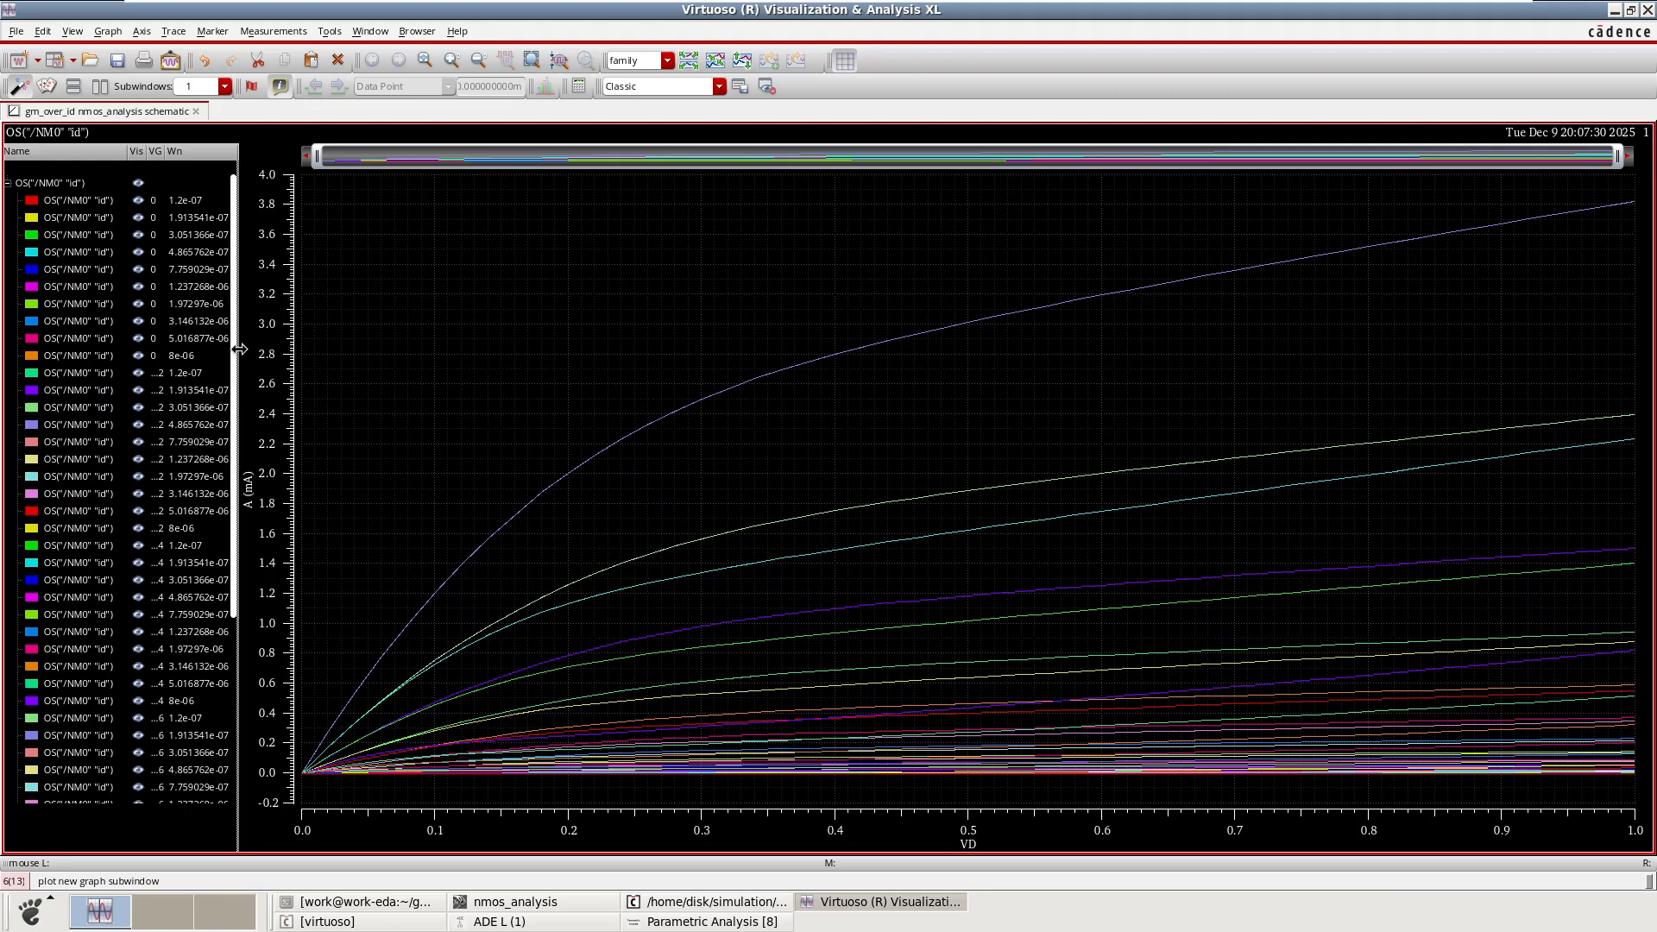
pyautogui.moveTo(239, 348); pyautogui.dragTo(331, 351)
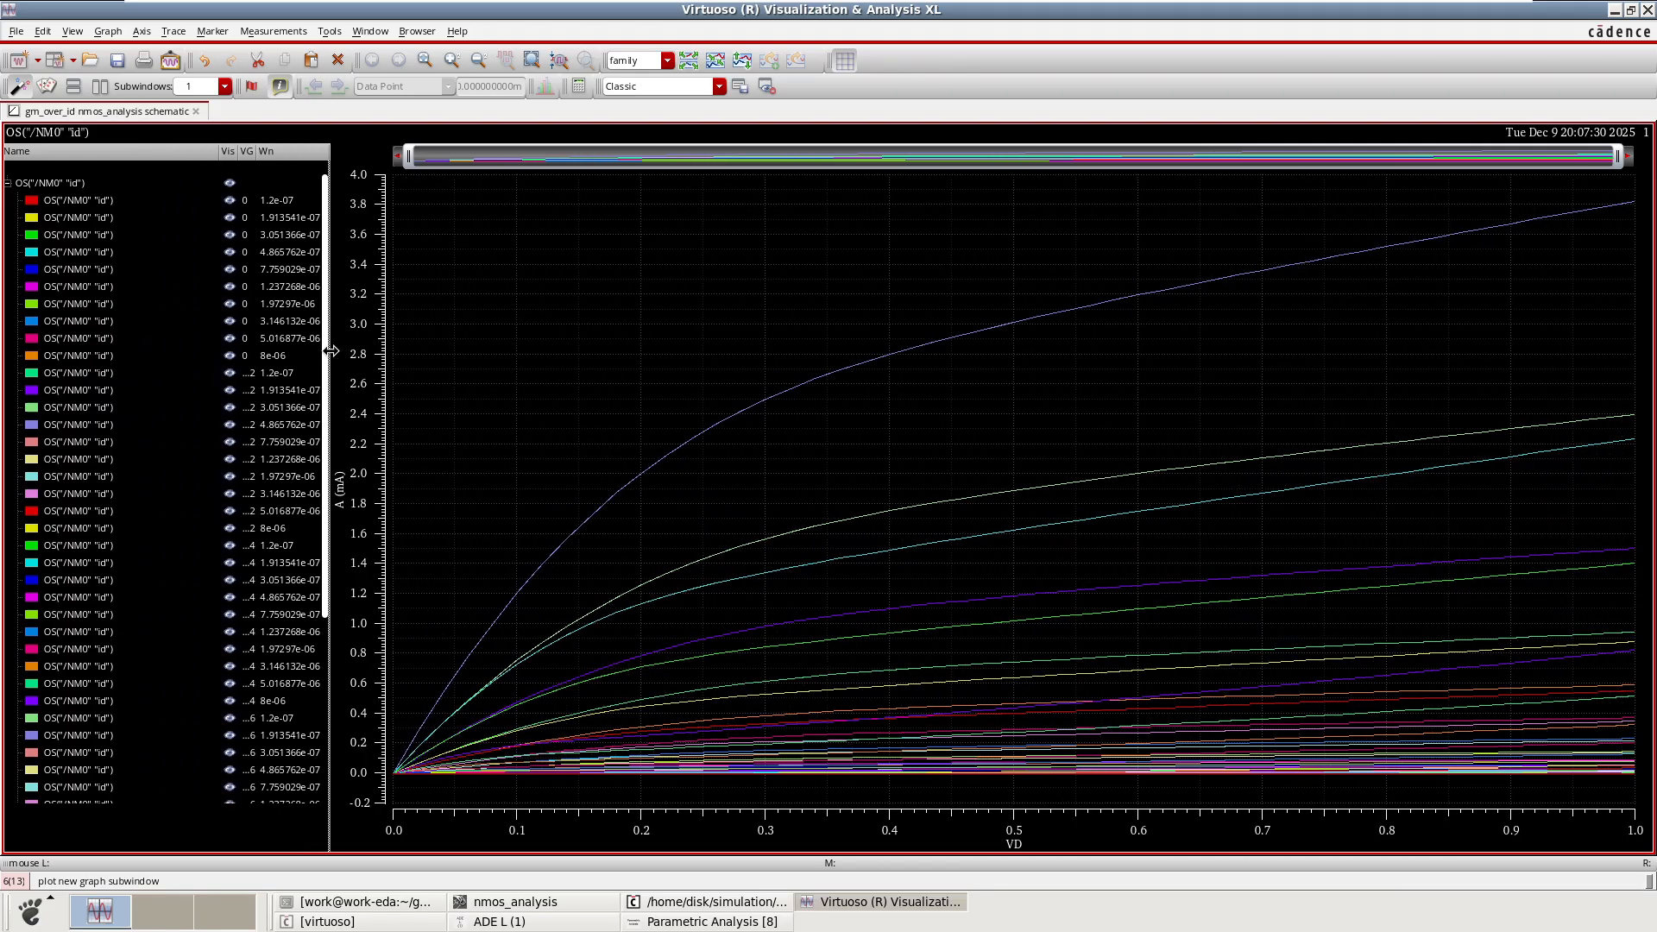
pyautogui.click(231, 183)
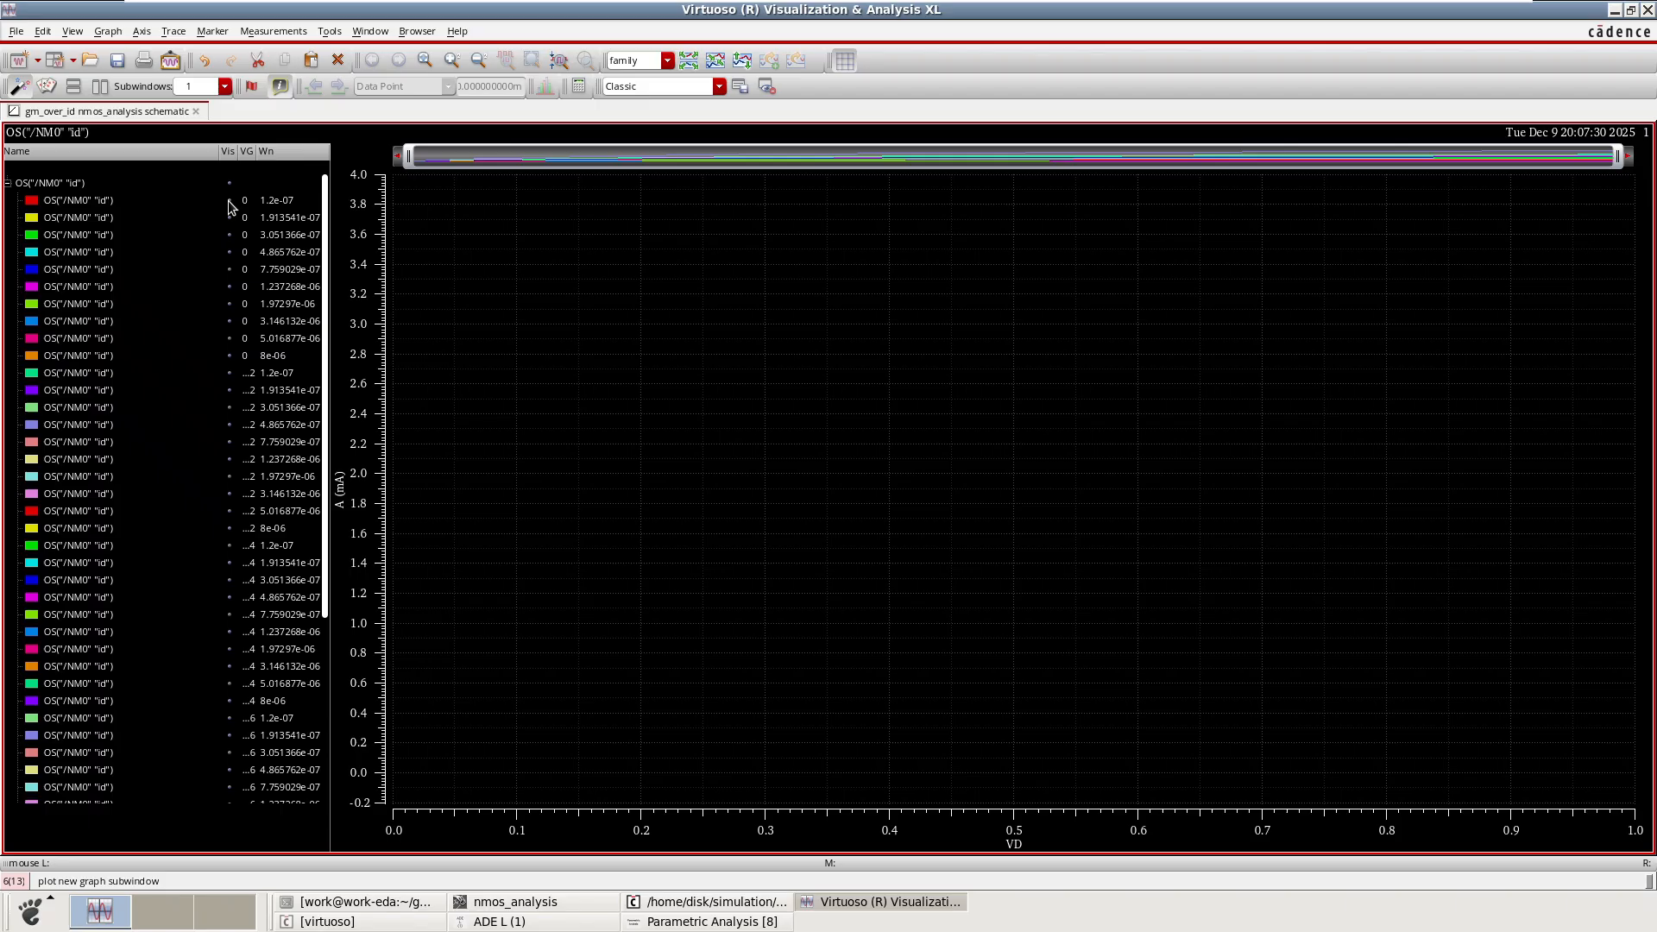
# Show the Wn = 1.2e-07 traces for each VG value from 0 to 0.8 in turn, then hide them all again.
pyautogui.click(230, 201)
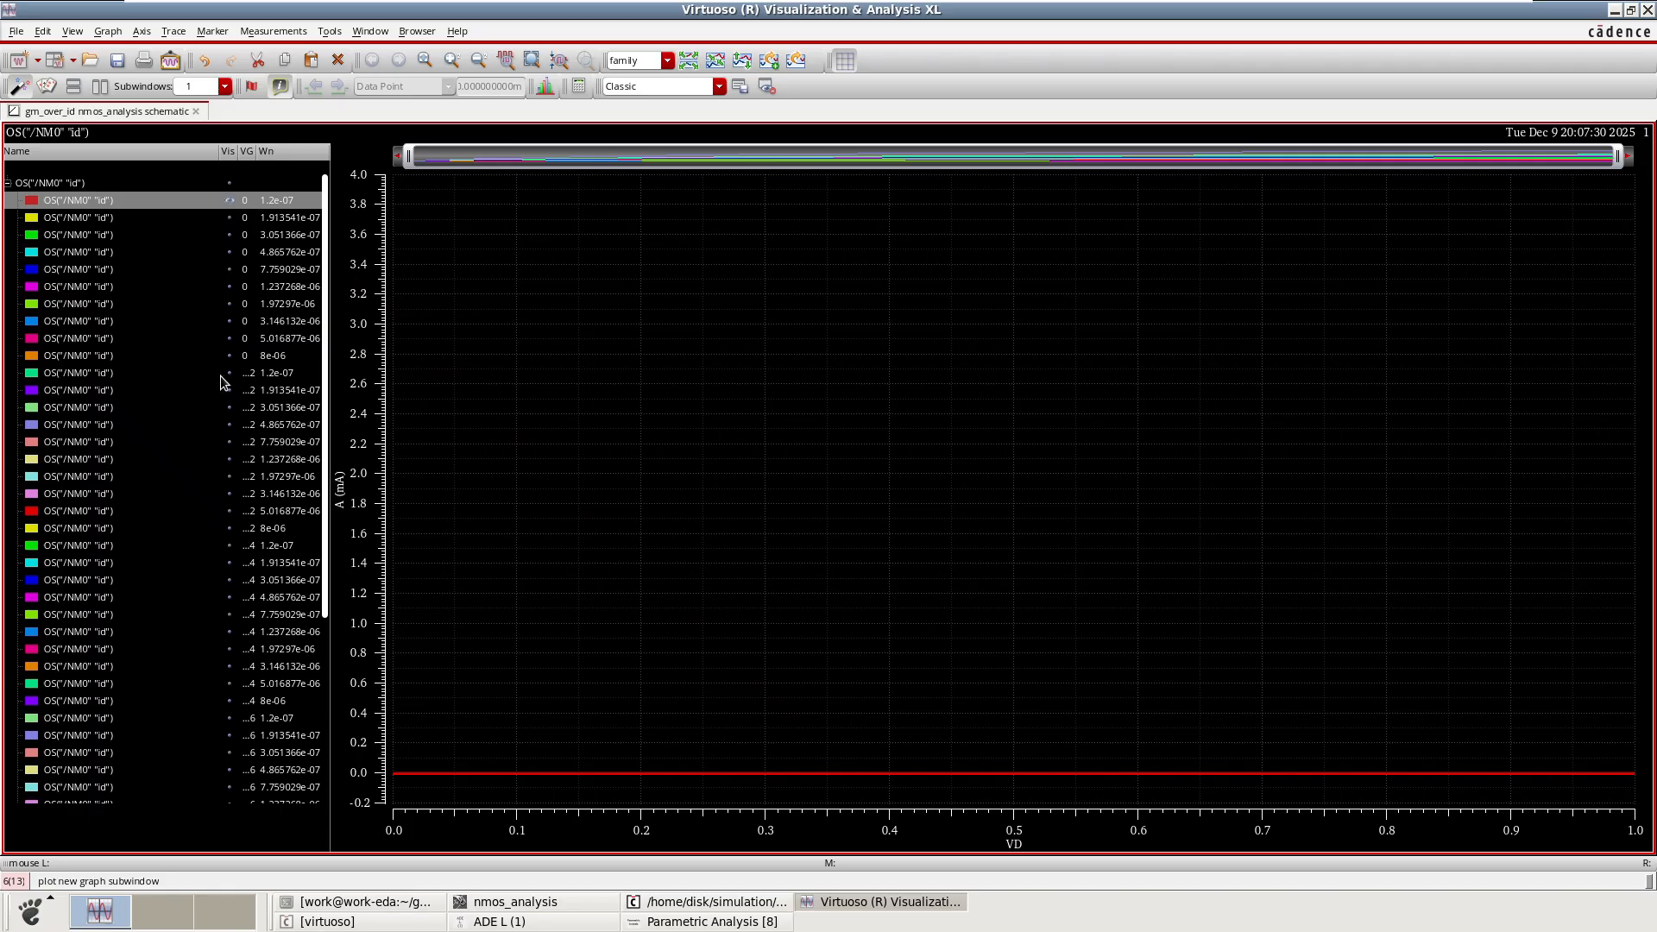
pyautogui.click(285, 377)
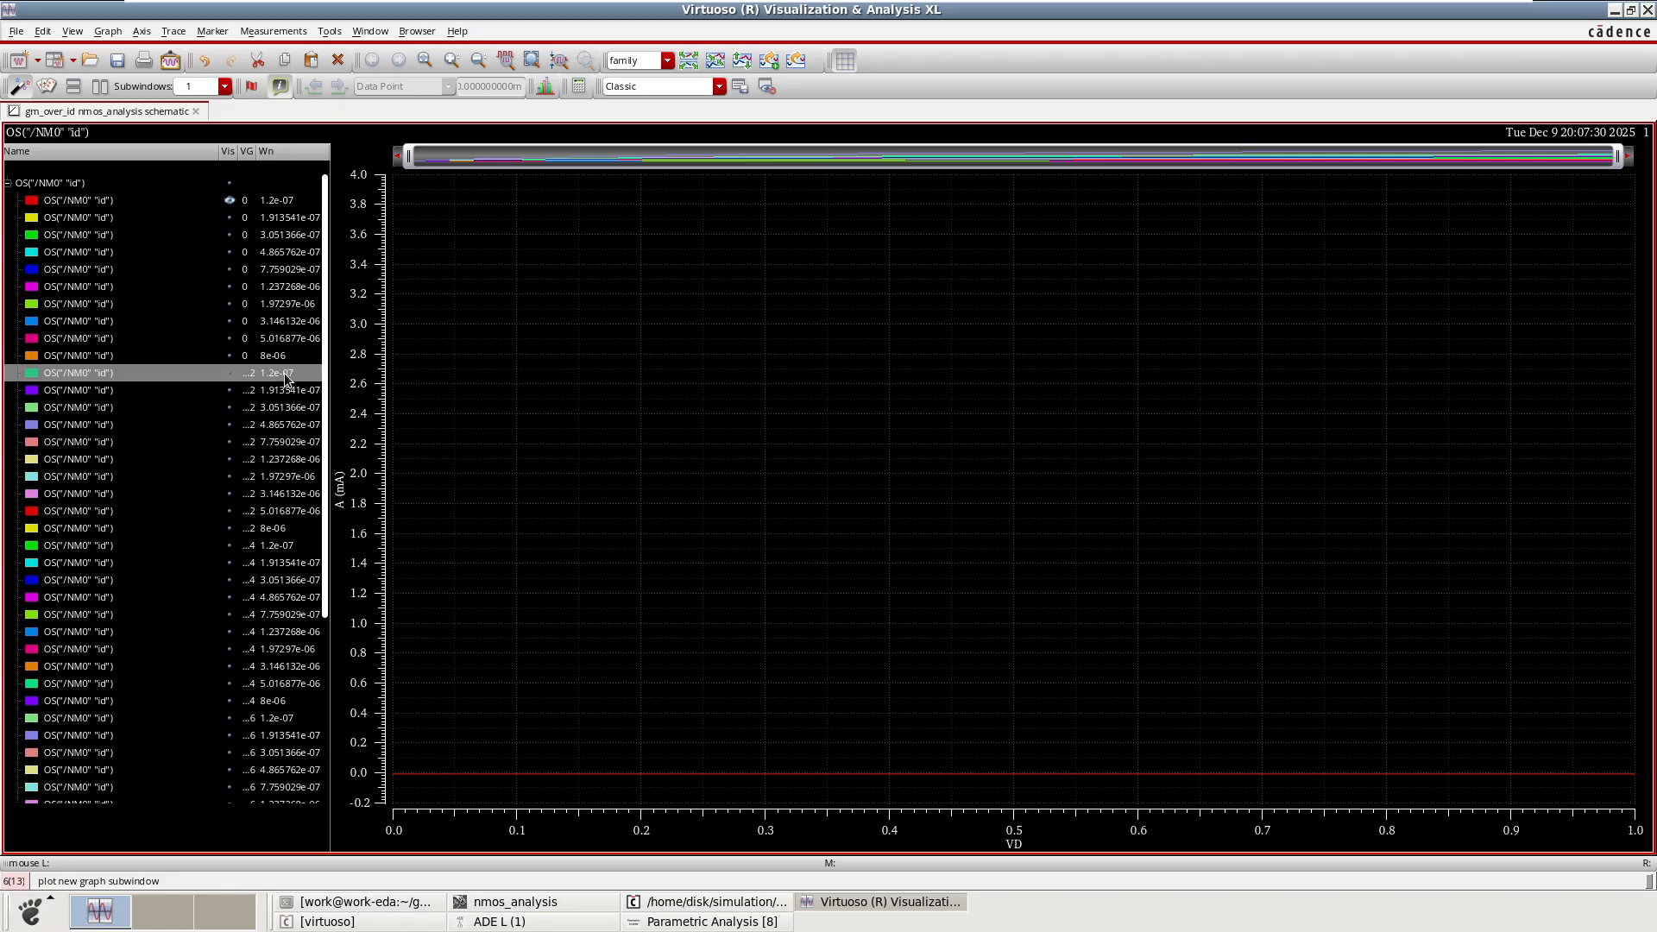
pyautogui.click(221, 372)
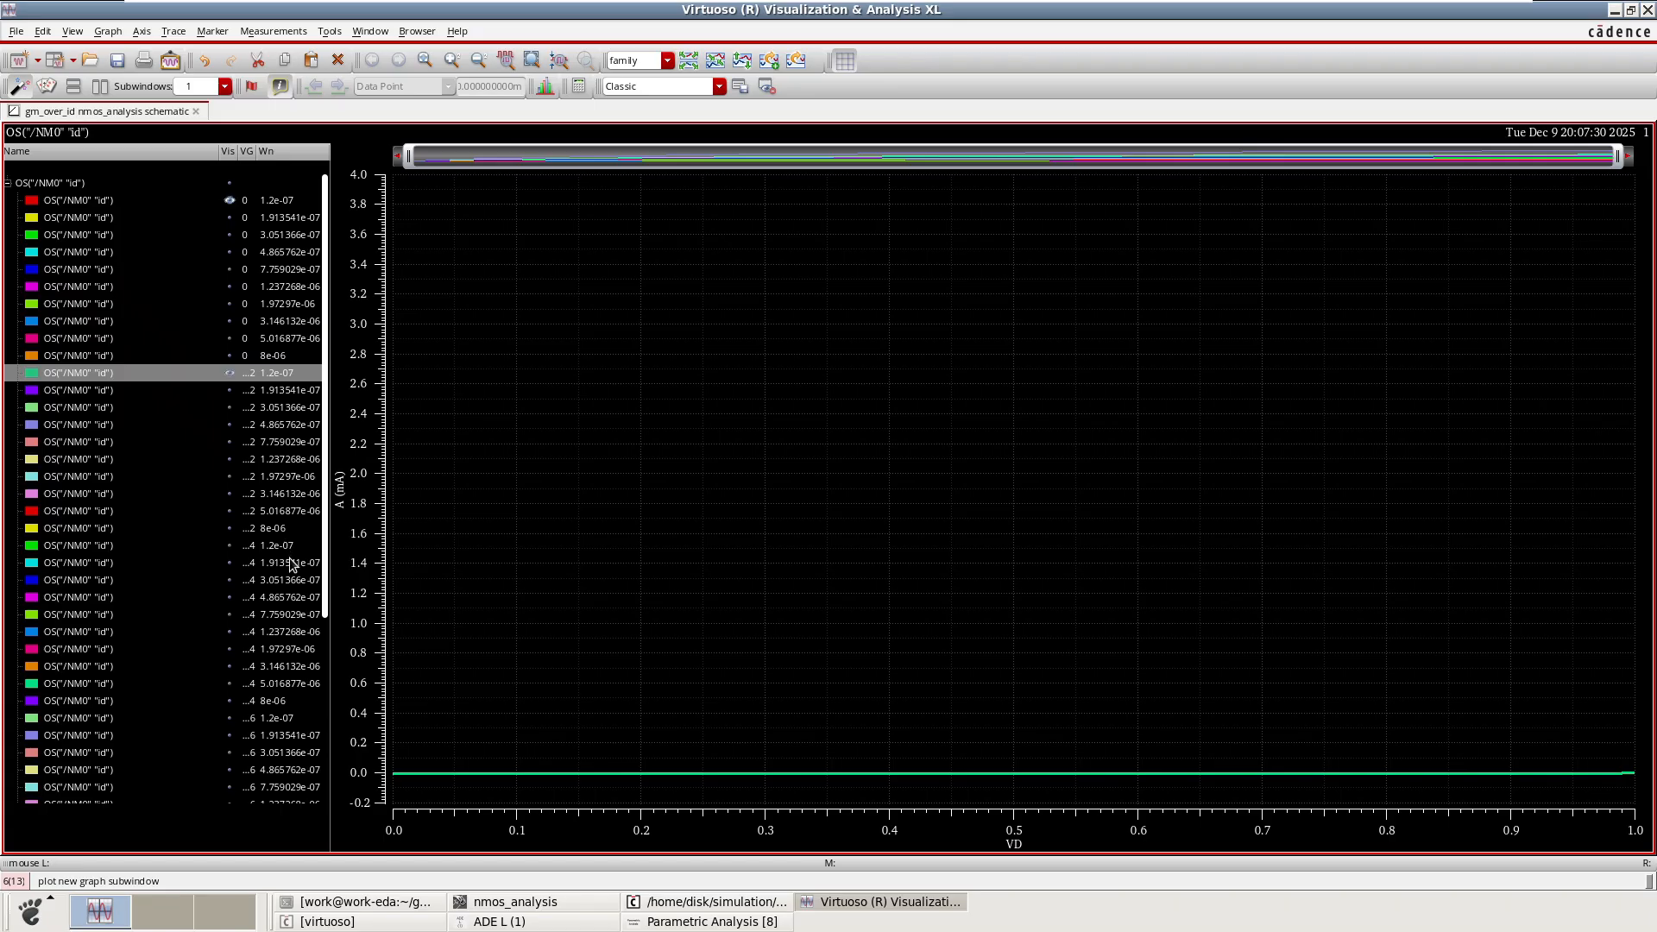
pyautogui.click(231, 546)
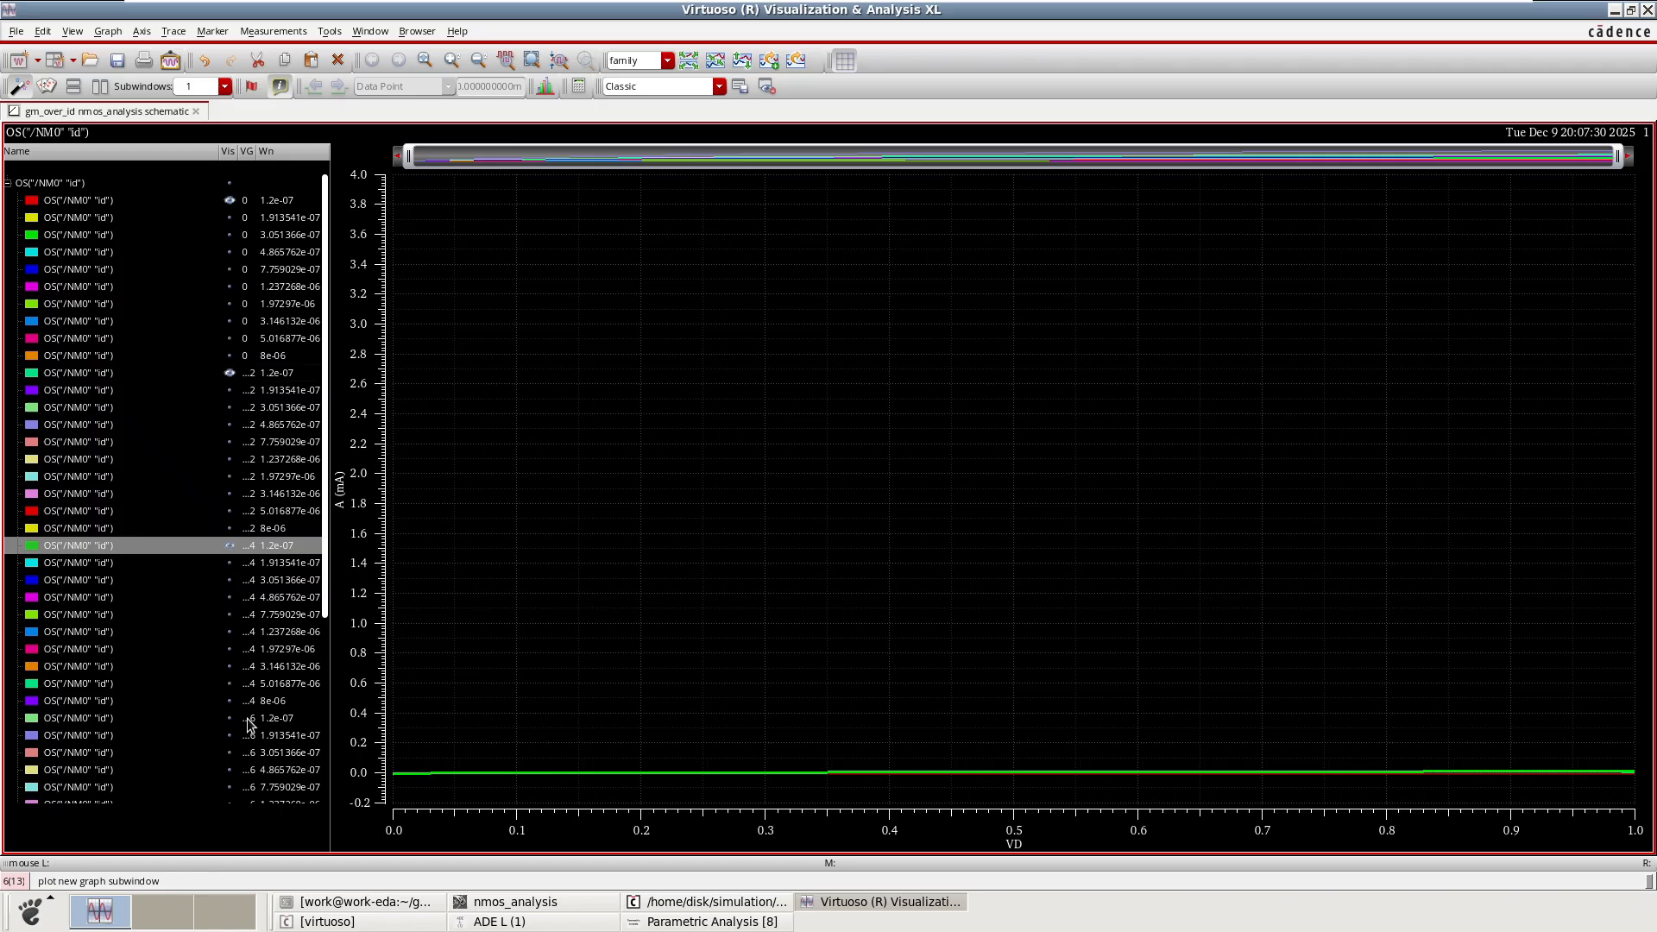
pyautogui.scroll(-1, 252, 740)
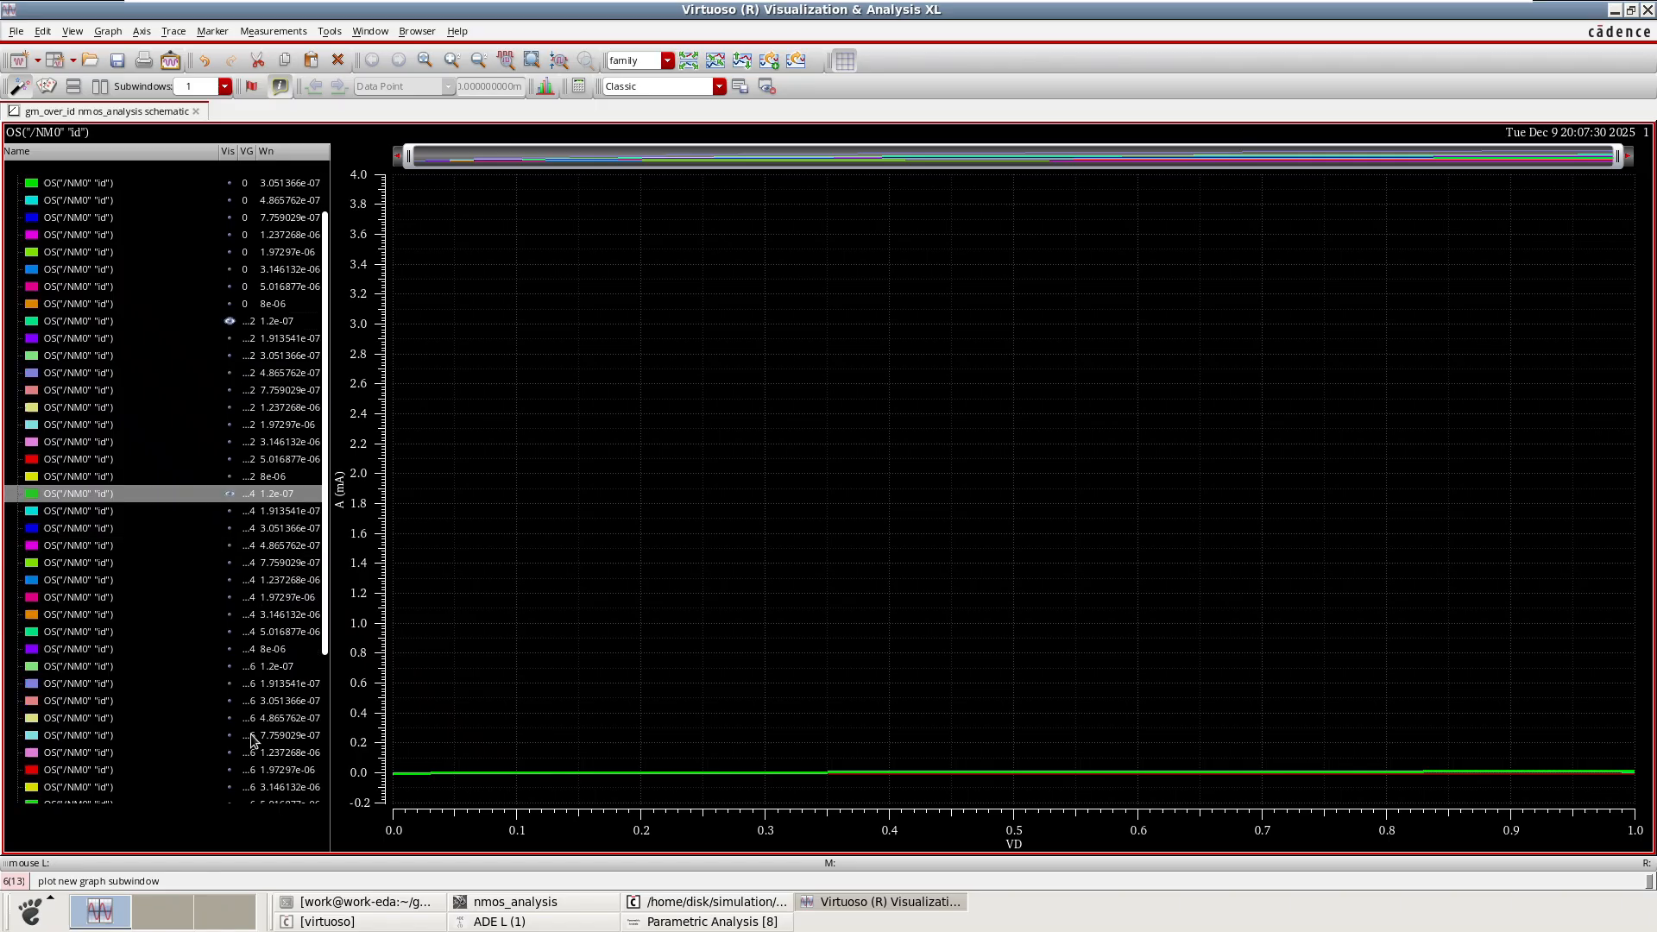
pyautogui.scroll(-1, 253, 740)
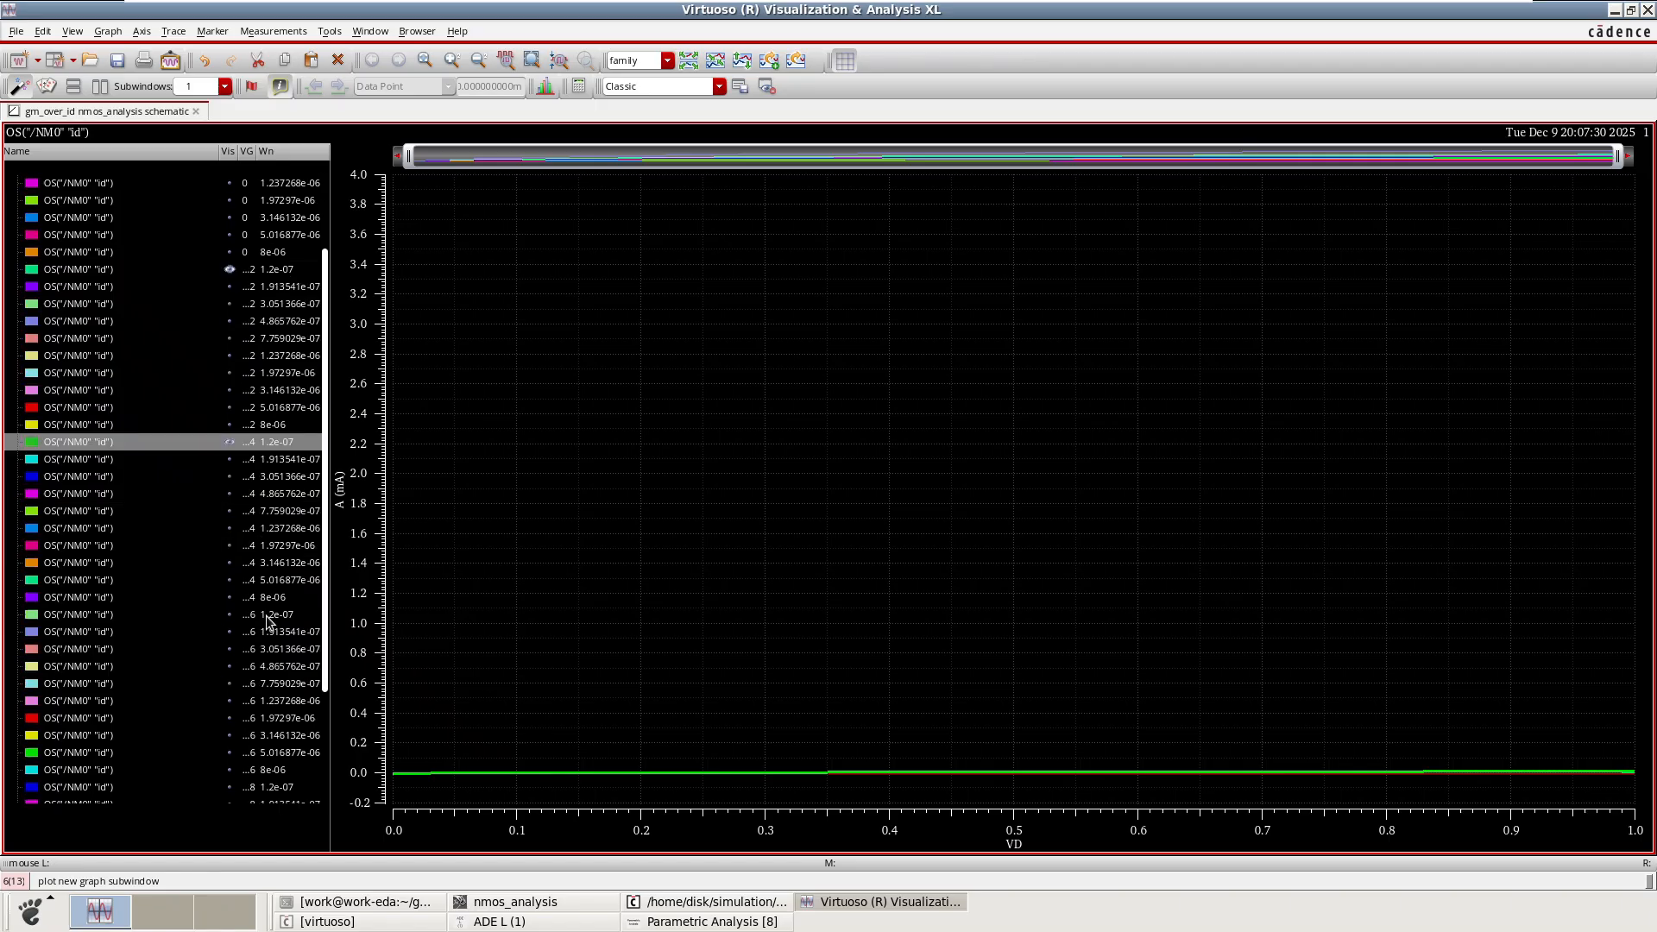
pyautogui.click(231, 616)
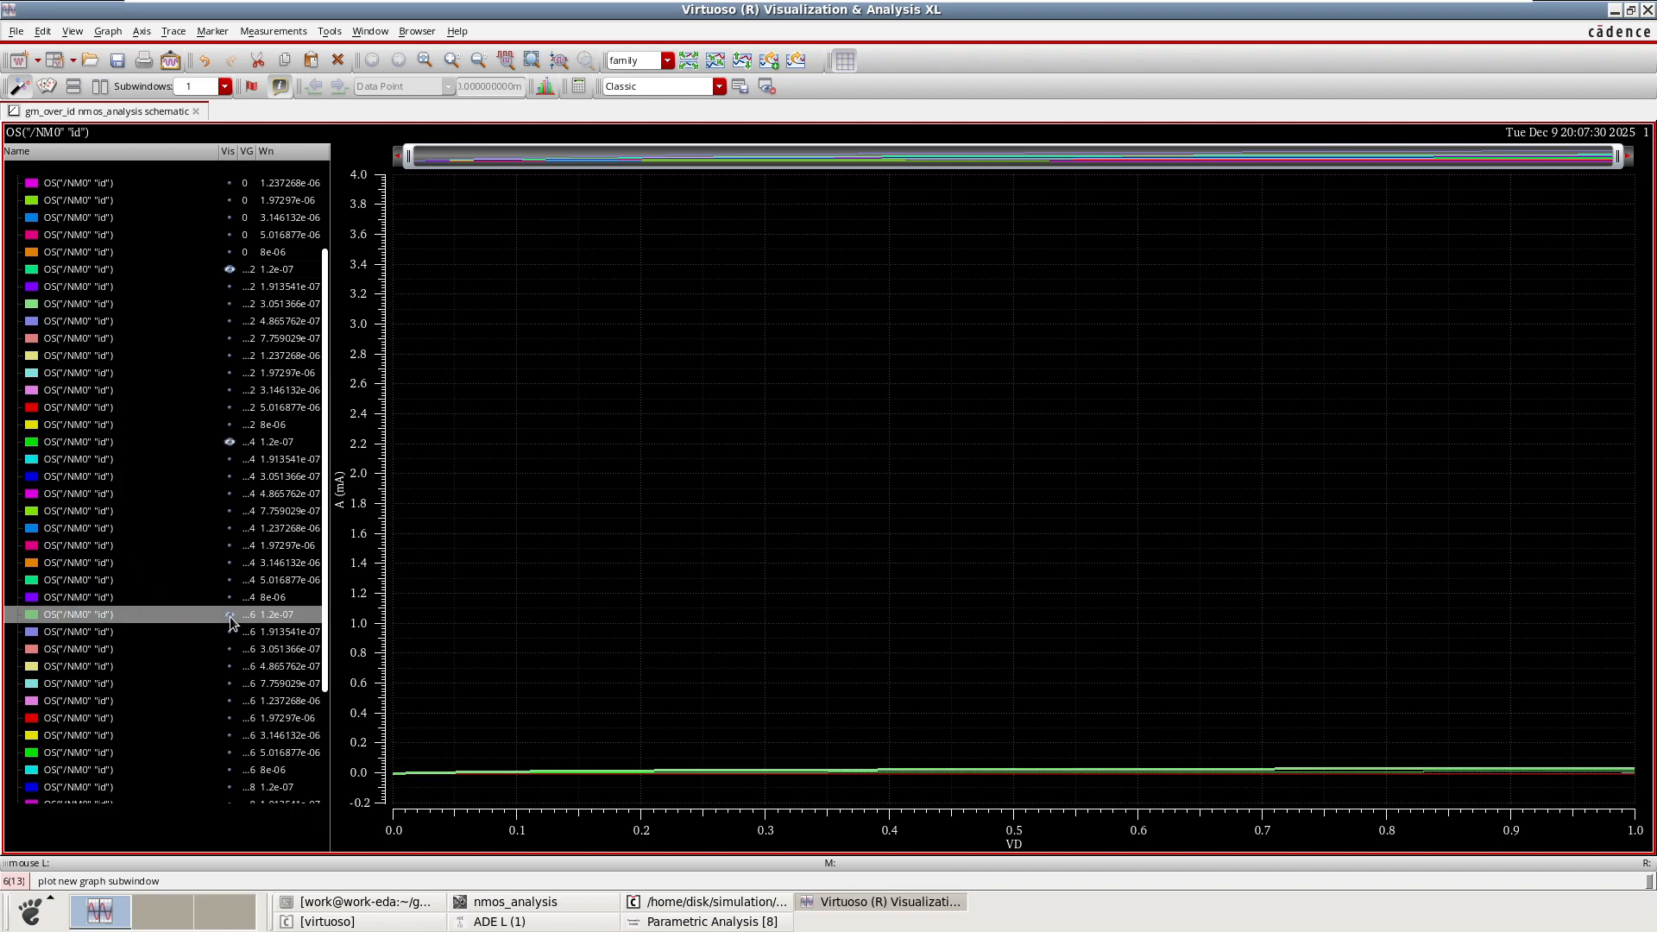
pyautogui.scroll(-1, 289, 585)
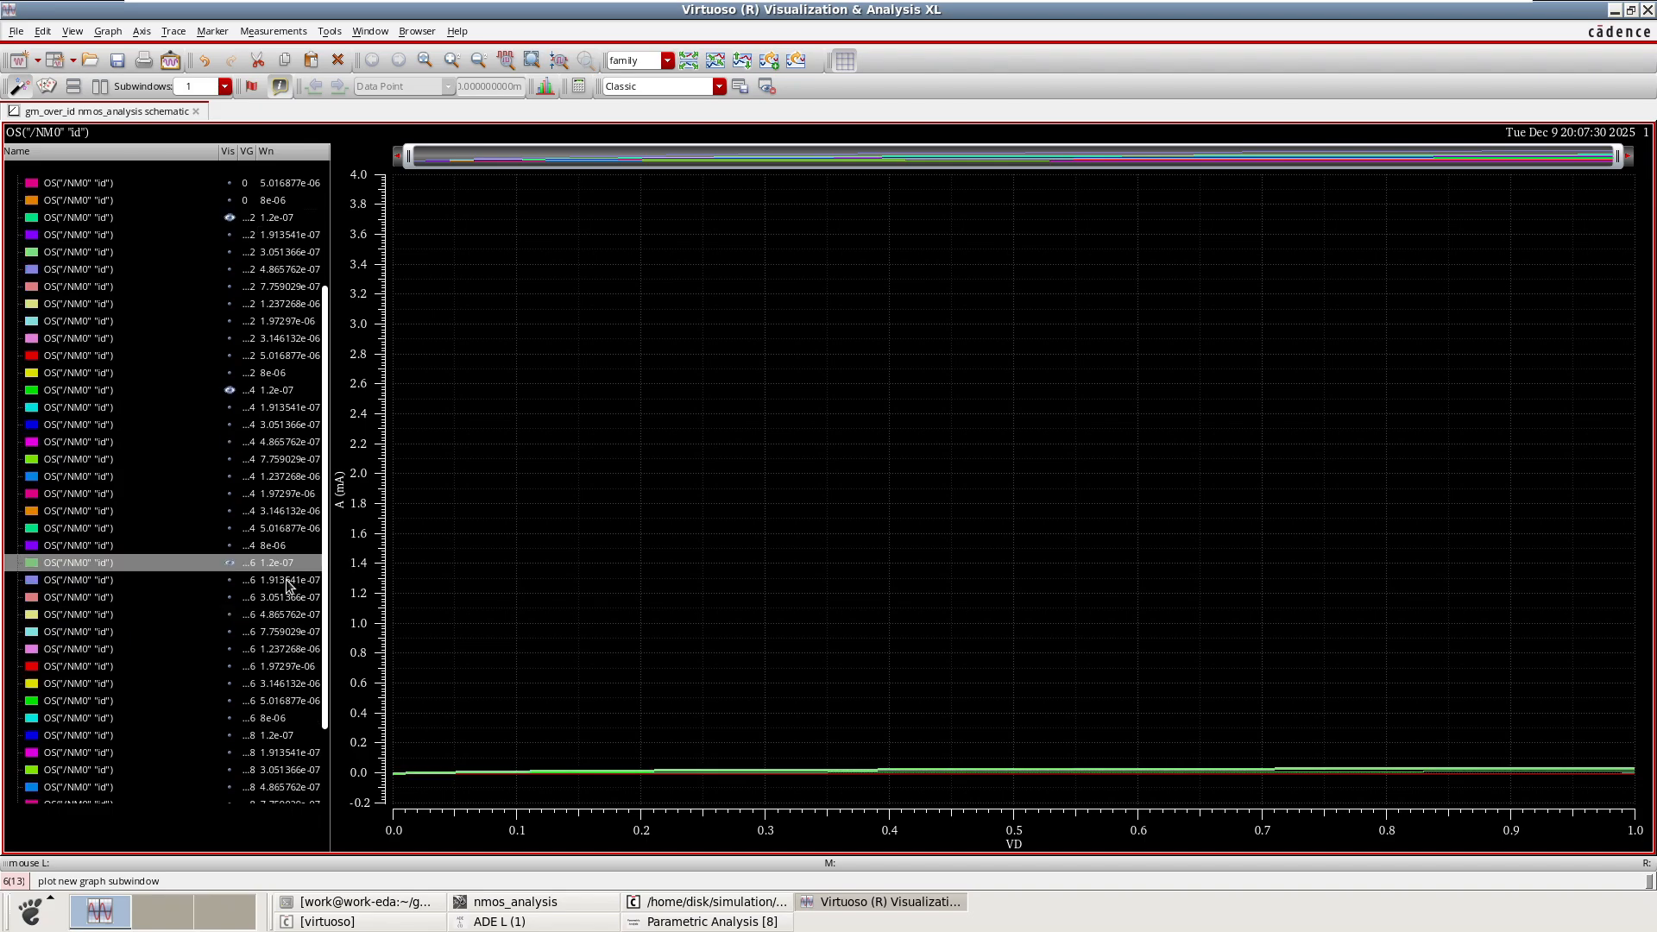
pyautogui.scroll(-2, 289, 585)
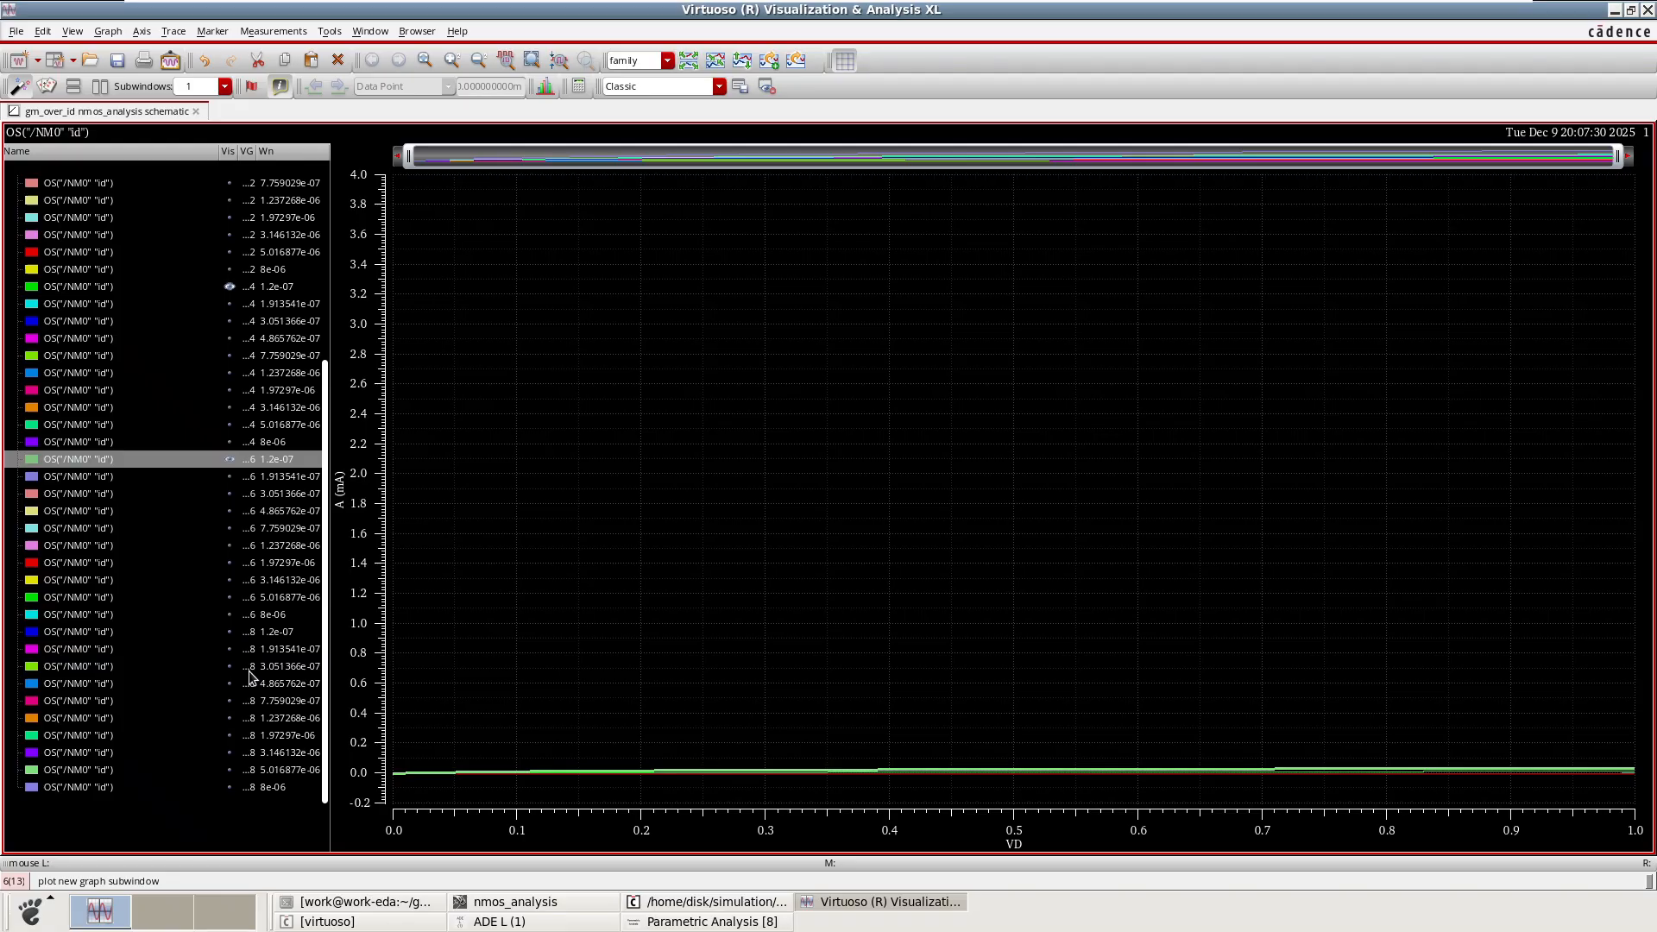
pyautogui.click(229, 631)
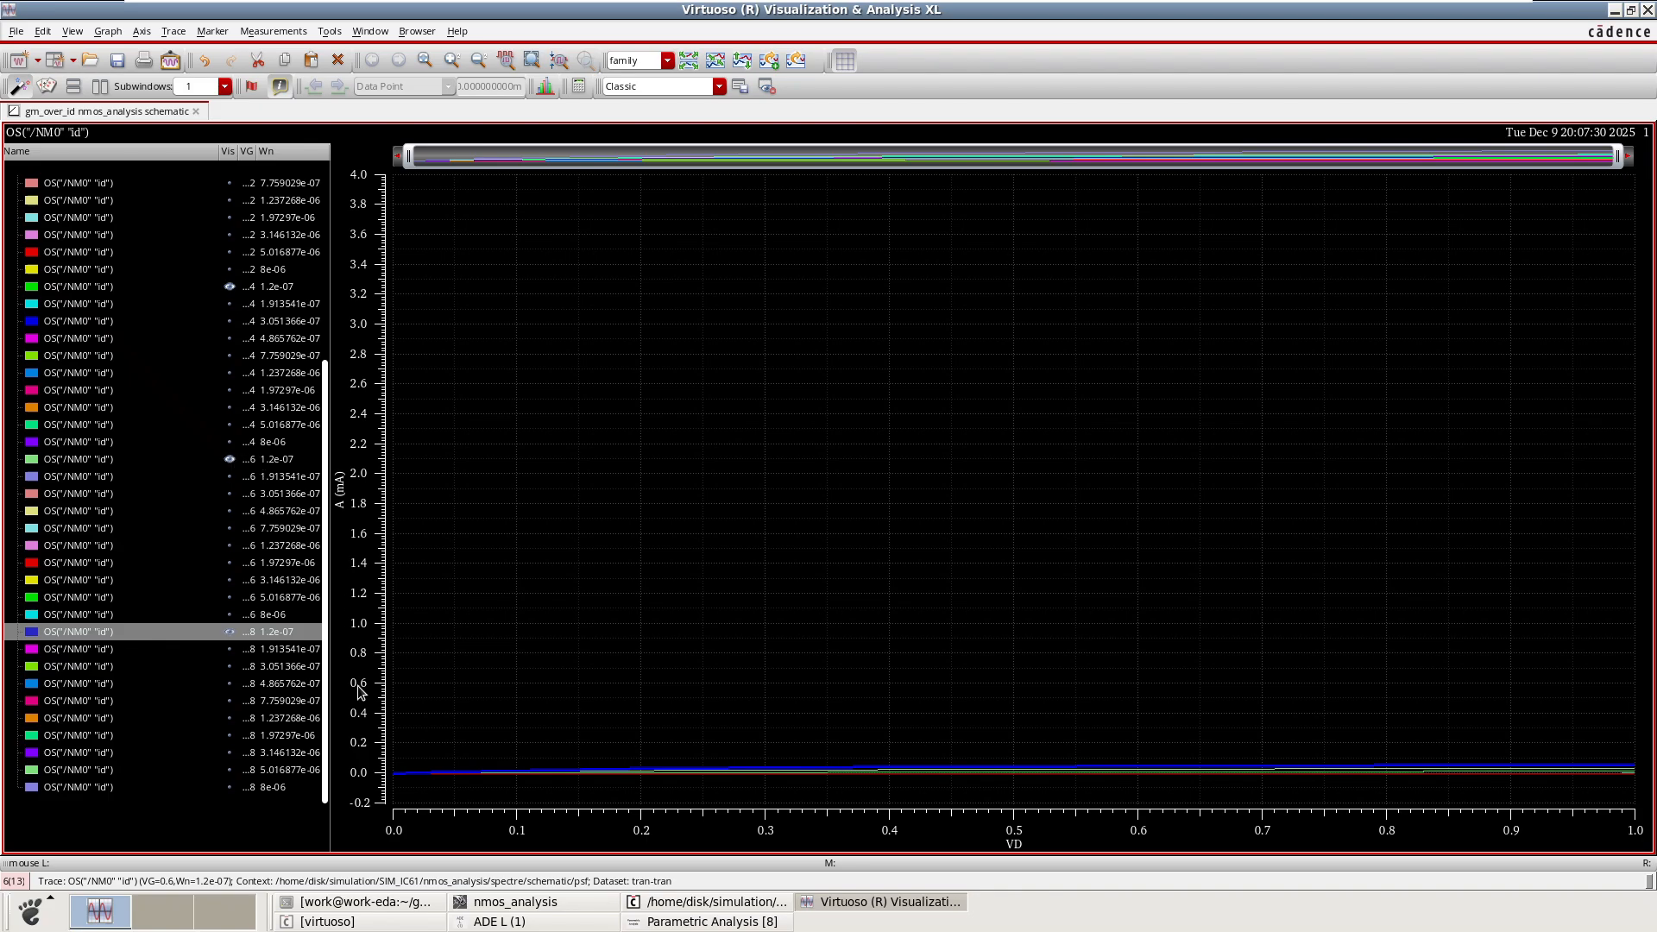
pyautogui.click(229, 633)
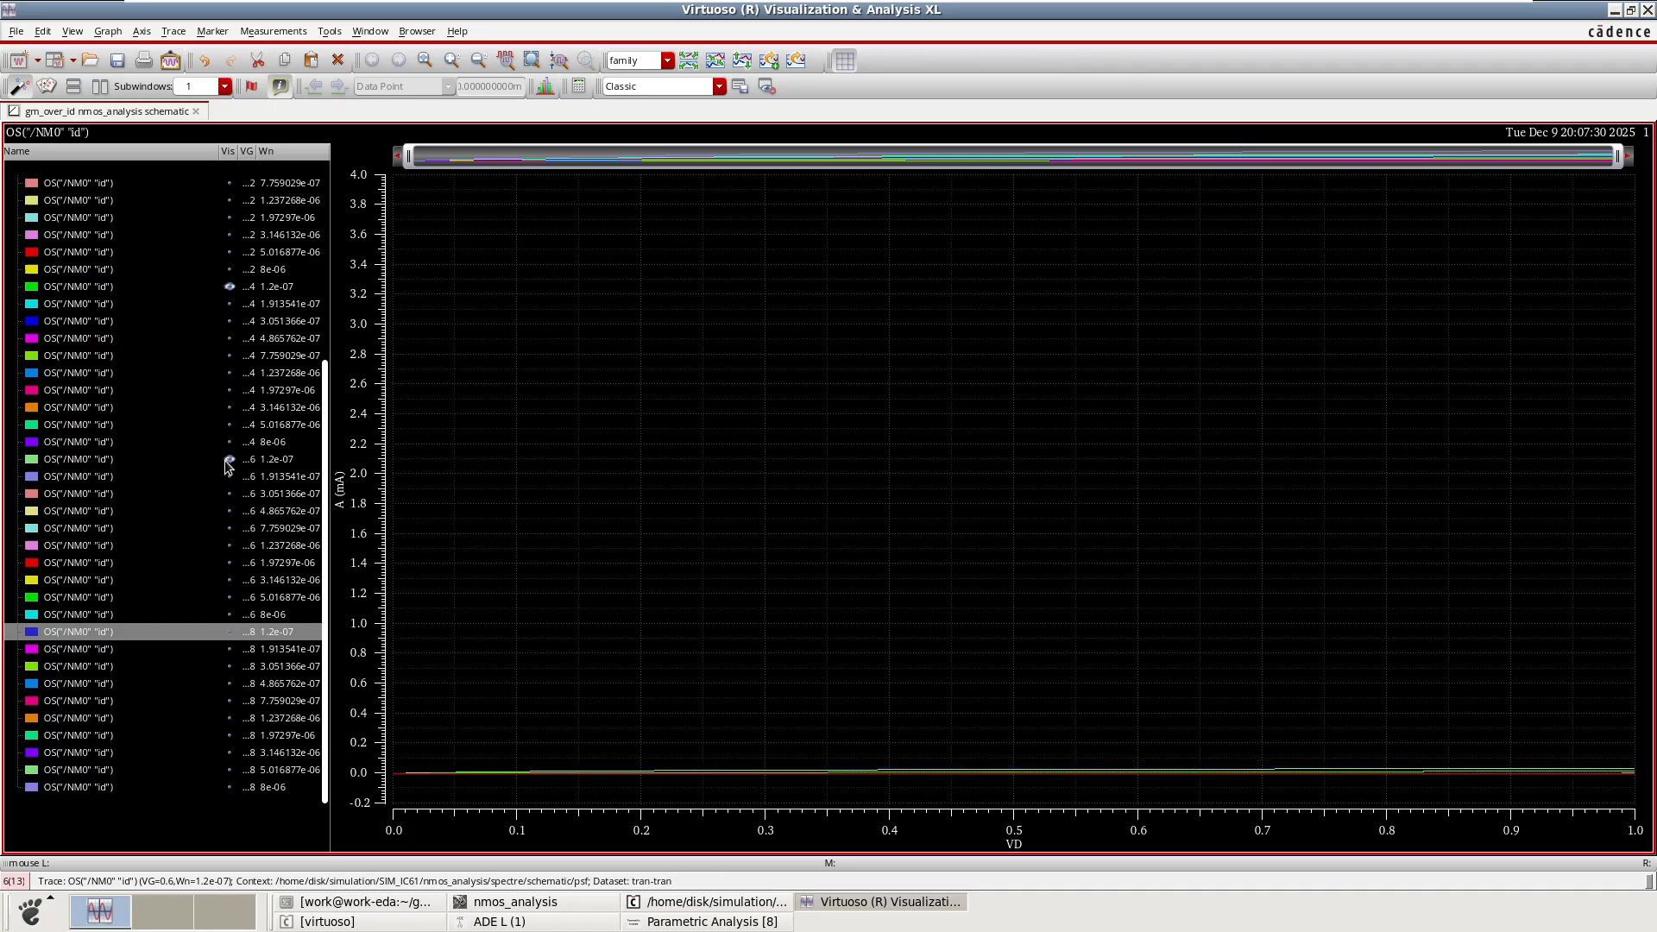
pyautogui.click(229, 460)
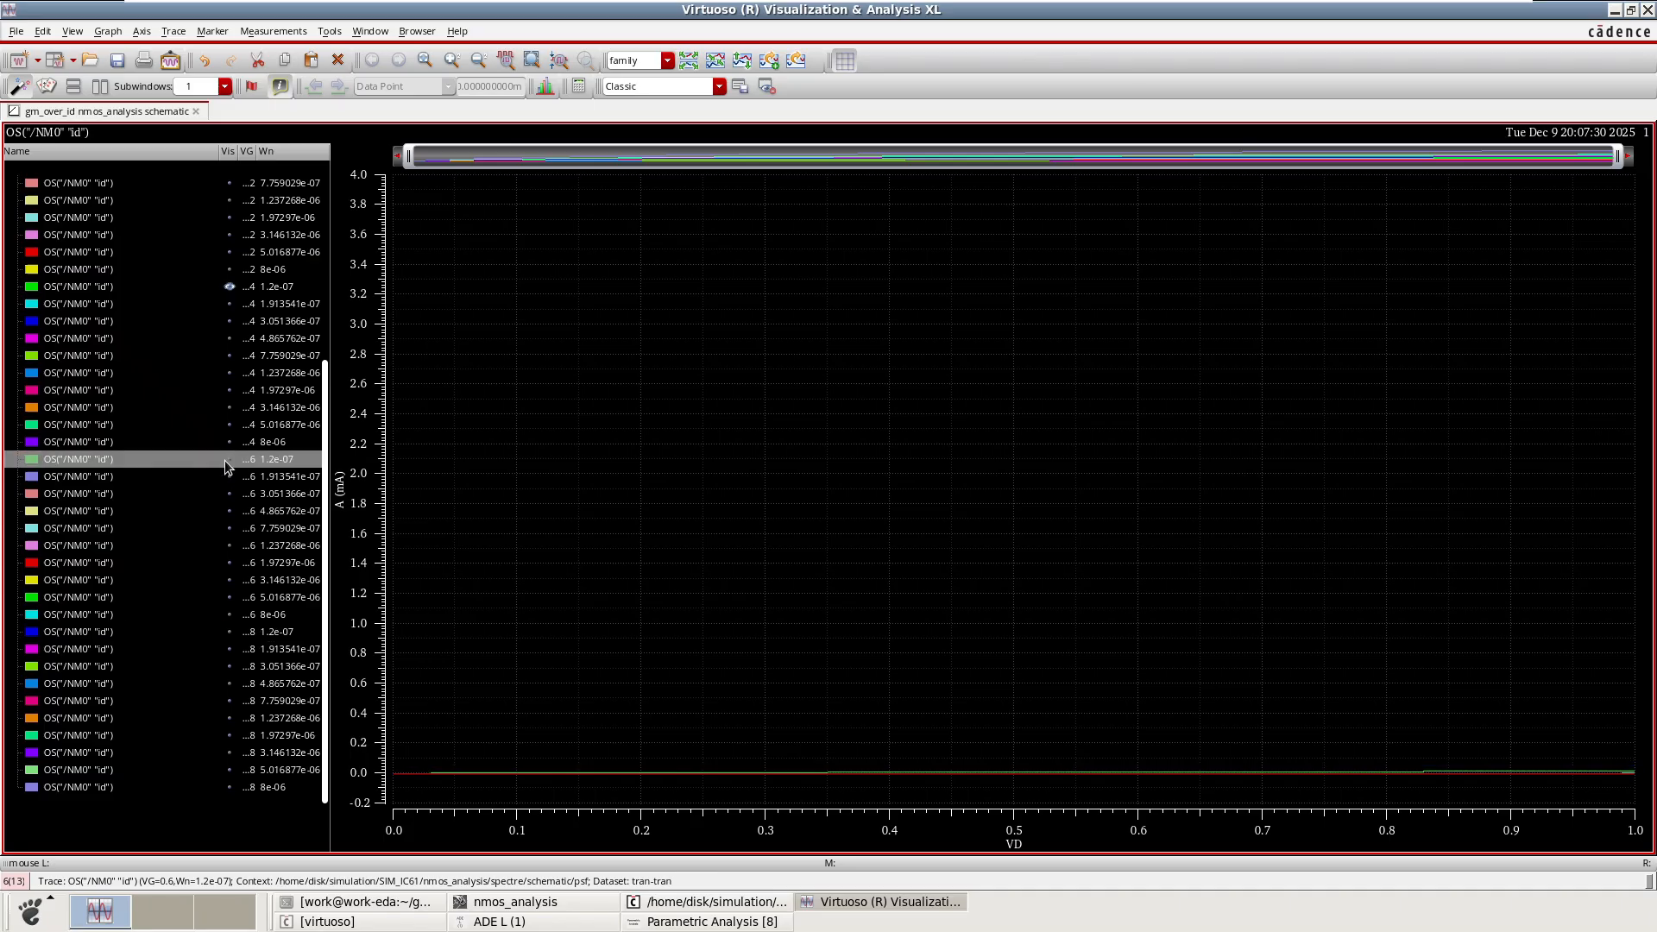
pyautogui.click(229, 287)
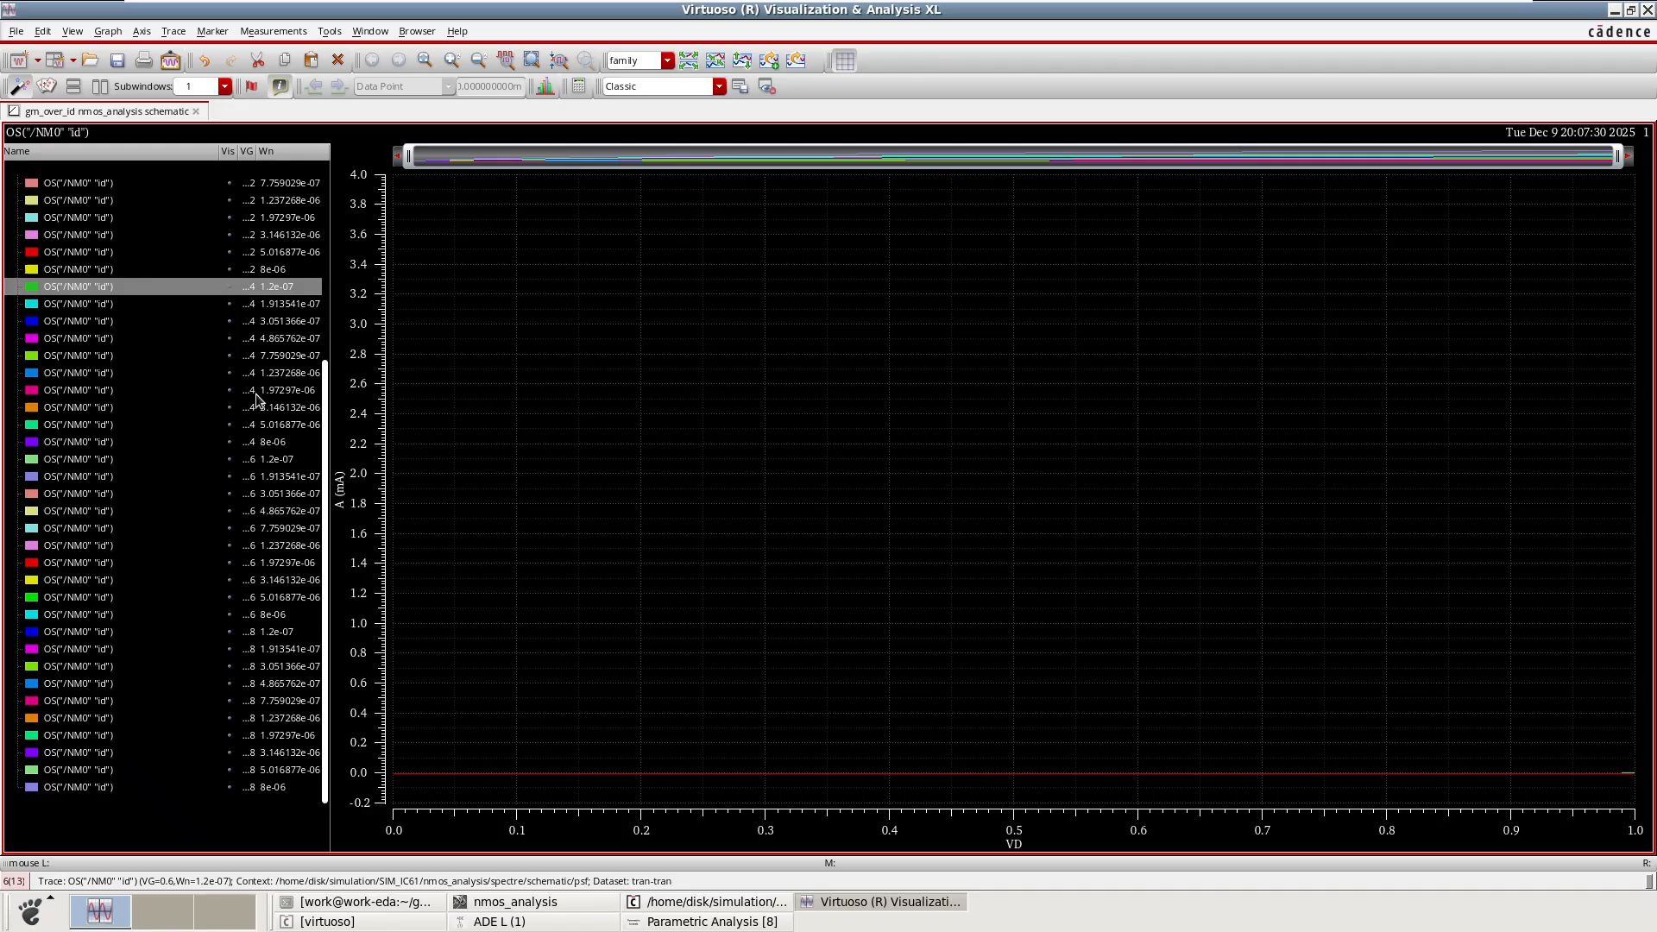
pyautogui.scroll(5, 259, 395)
pyautogui.click(229, 374)
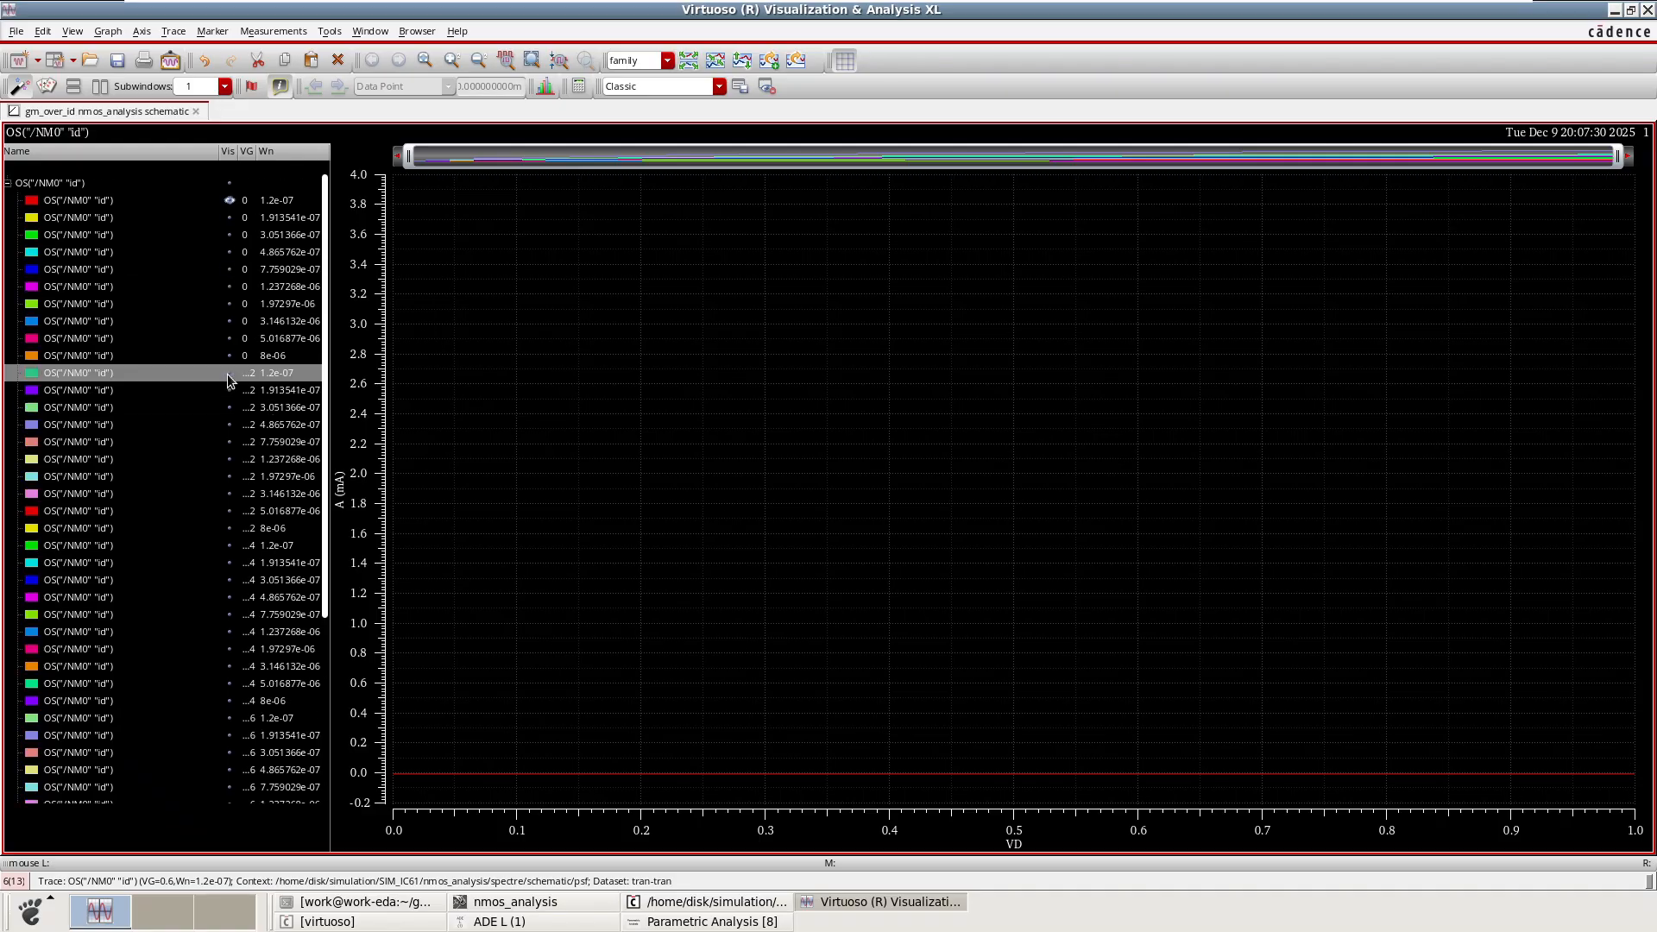
pyautogui.click(230, 202)
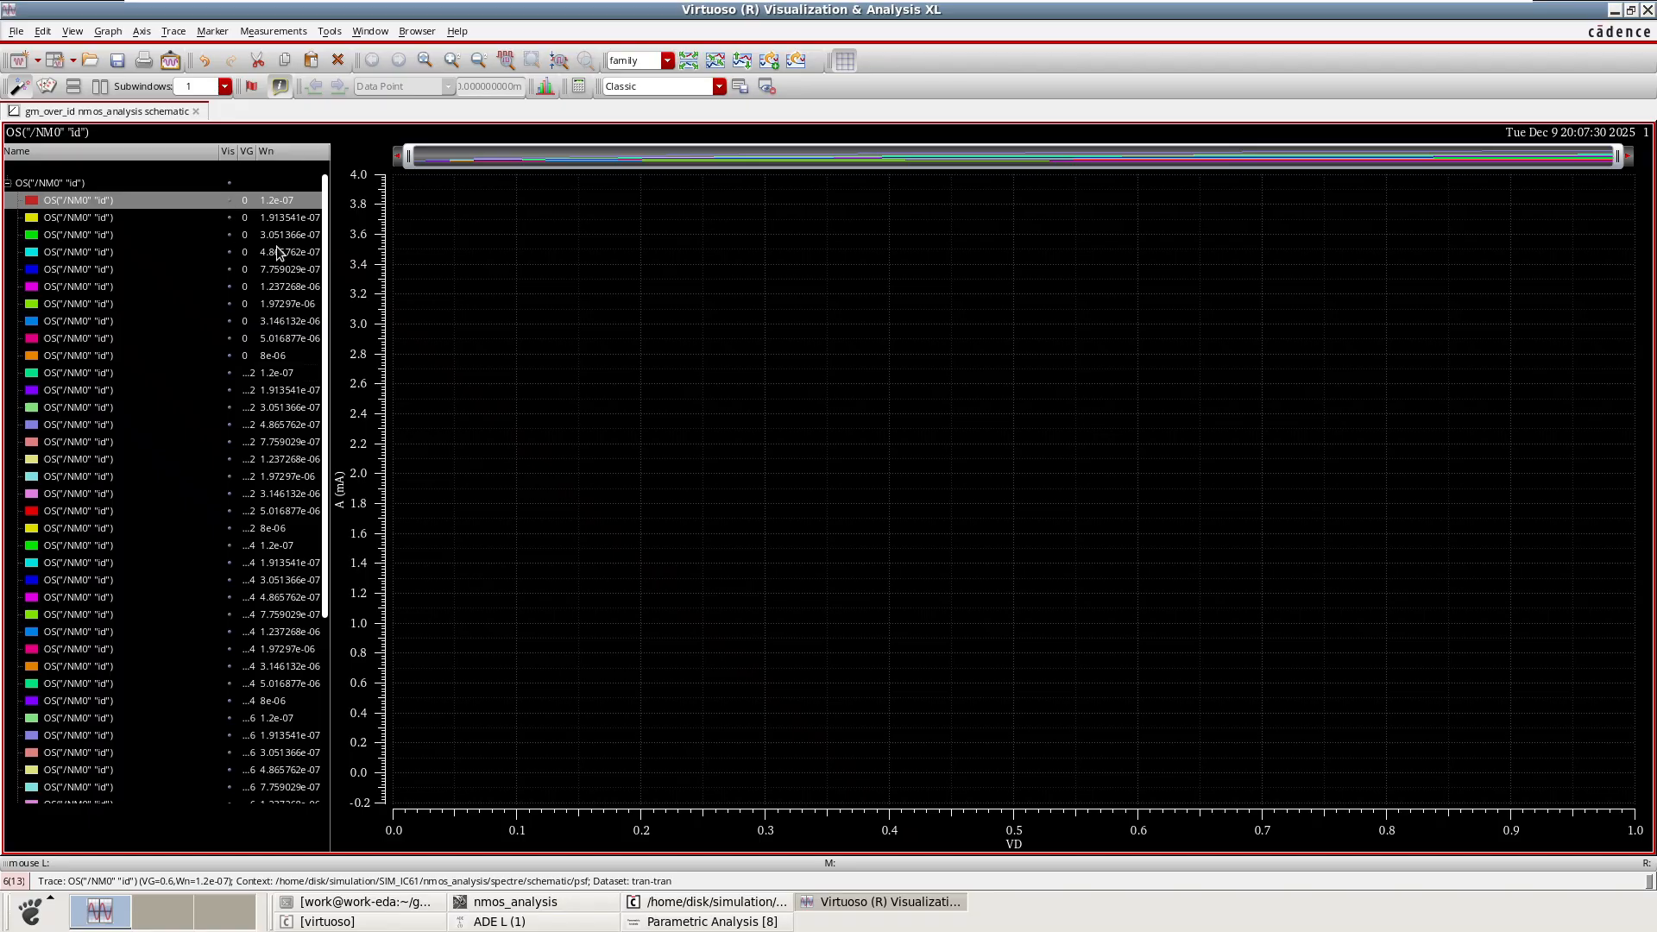
# Reveal the Wn = 8e-06 traces for each VG value from 0 to 0.8.
pyautogui.click(229, 356)
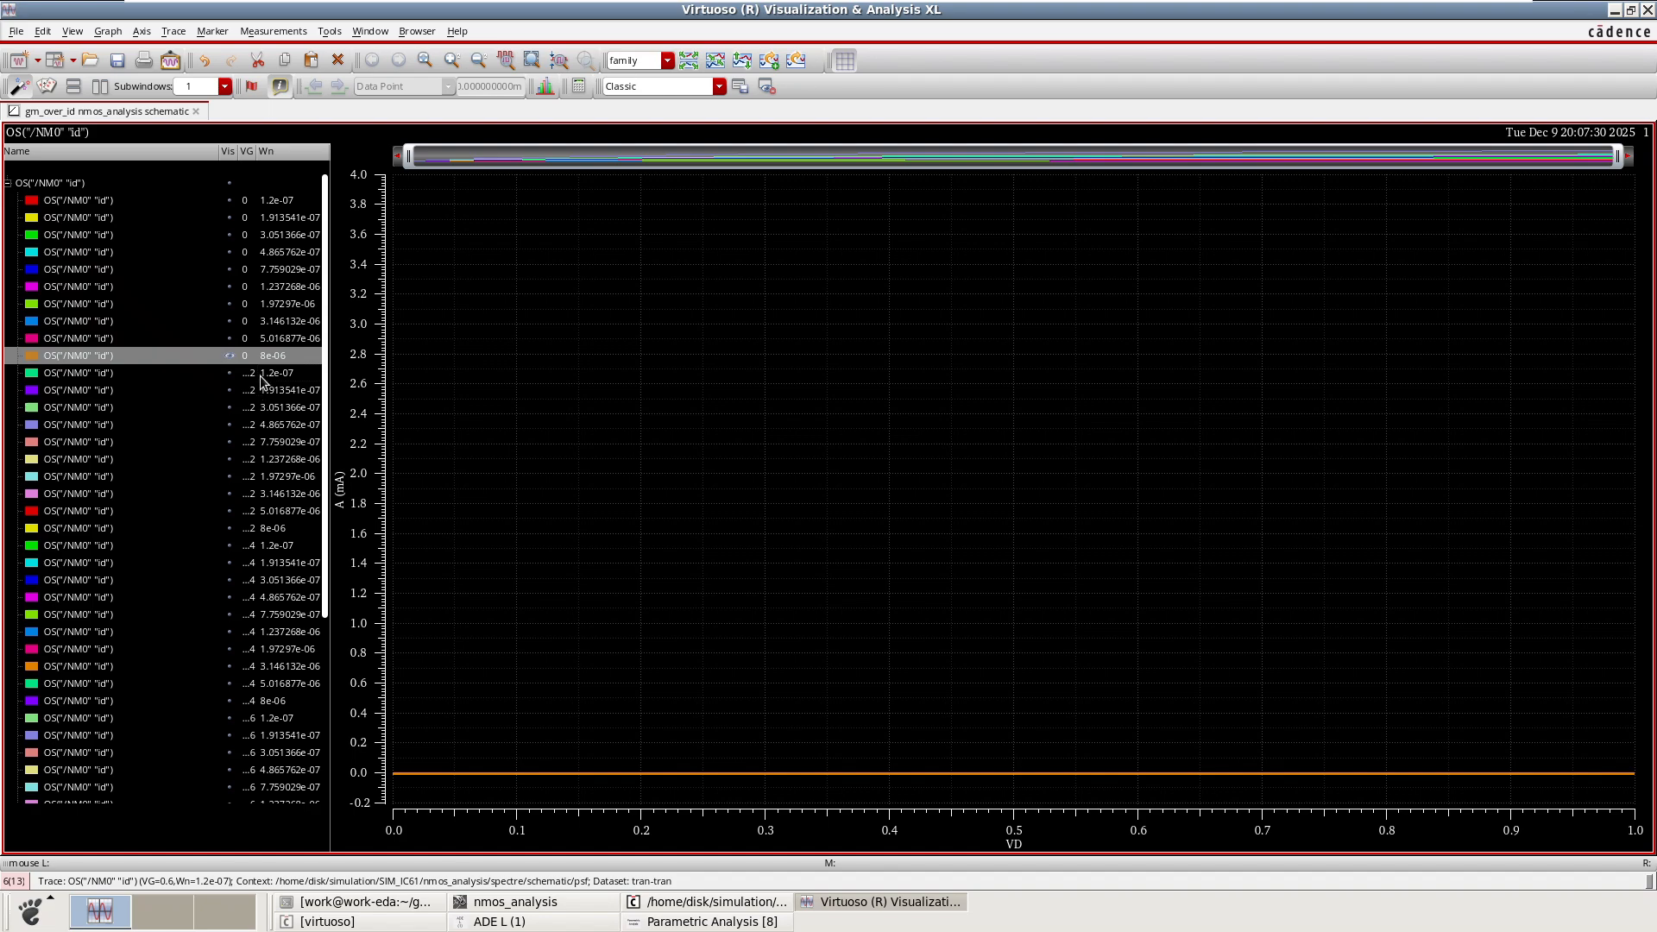
pyautogui.click(230, 530)
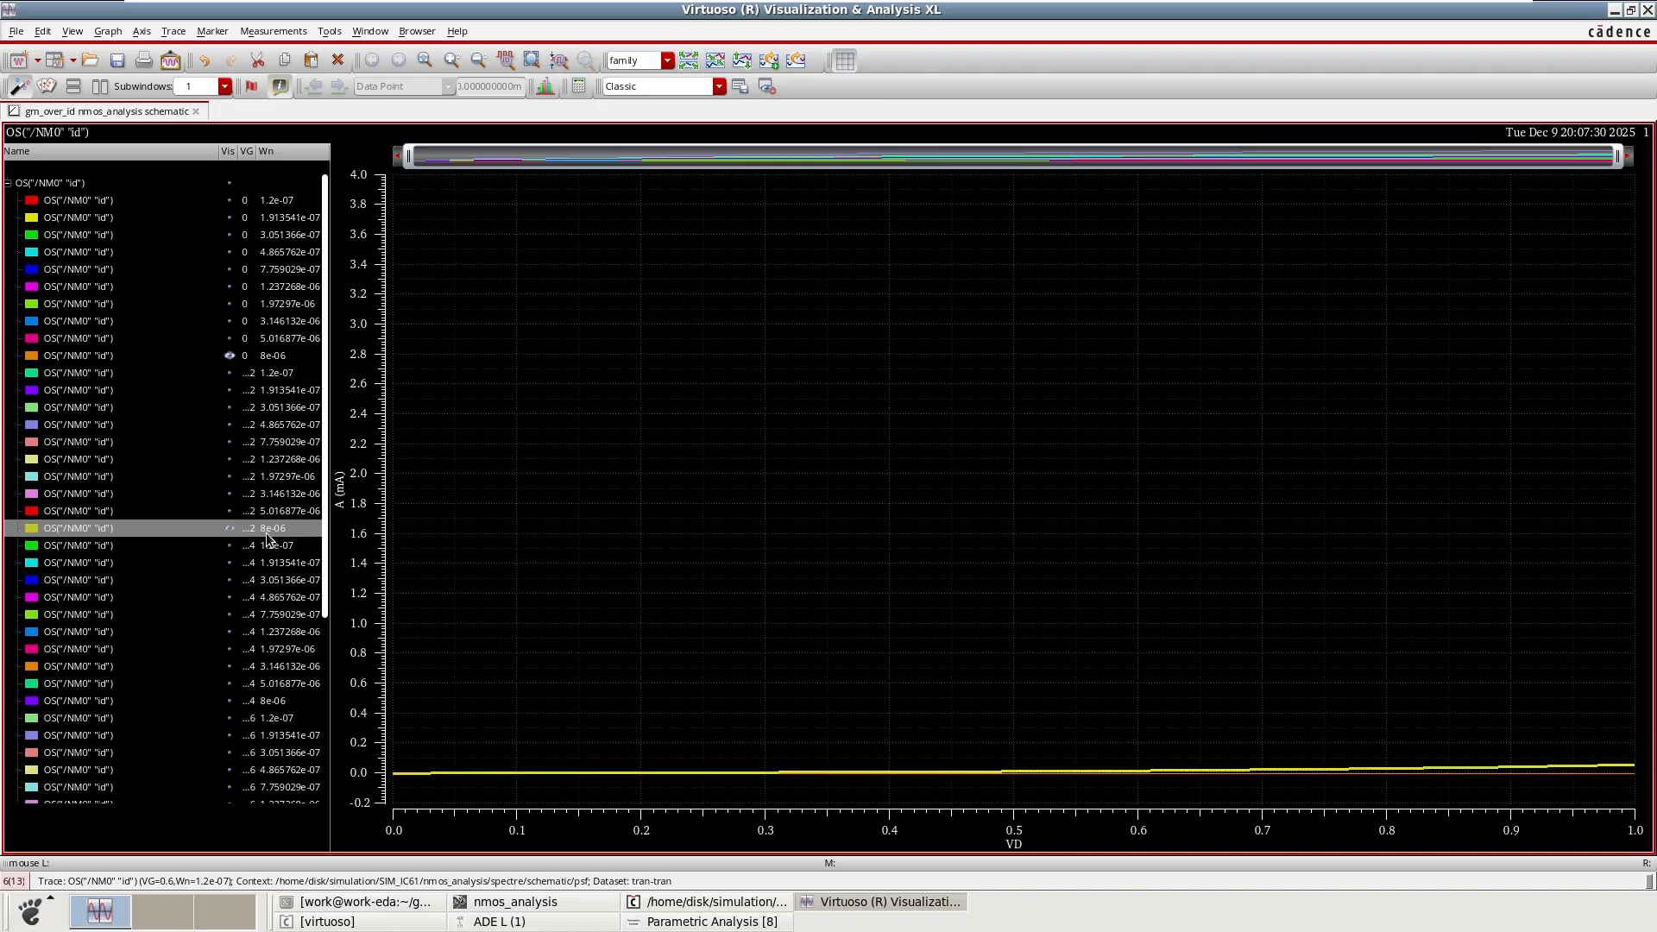
pyautogui.click(232, 701)
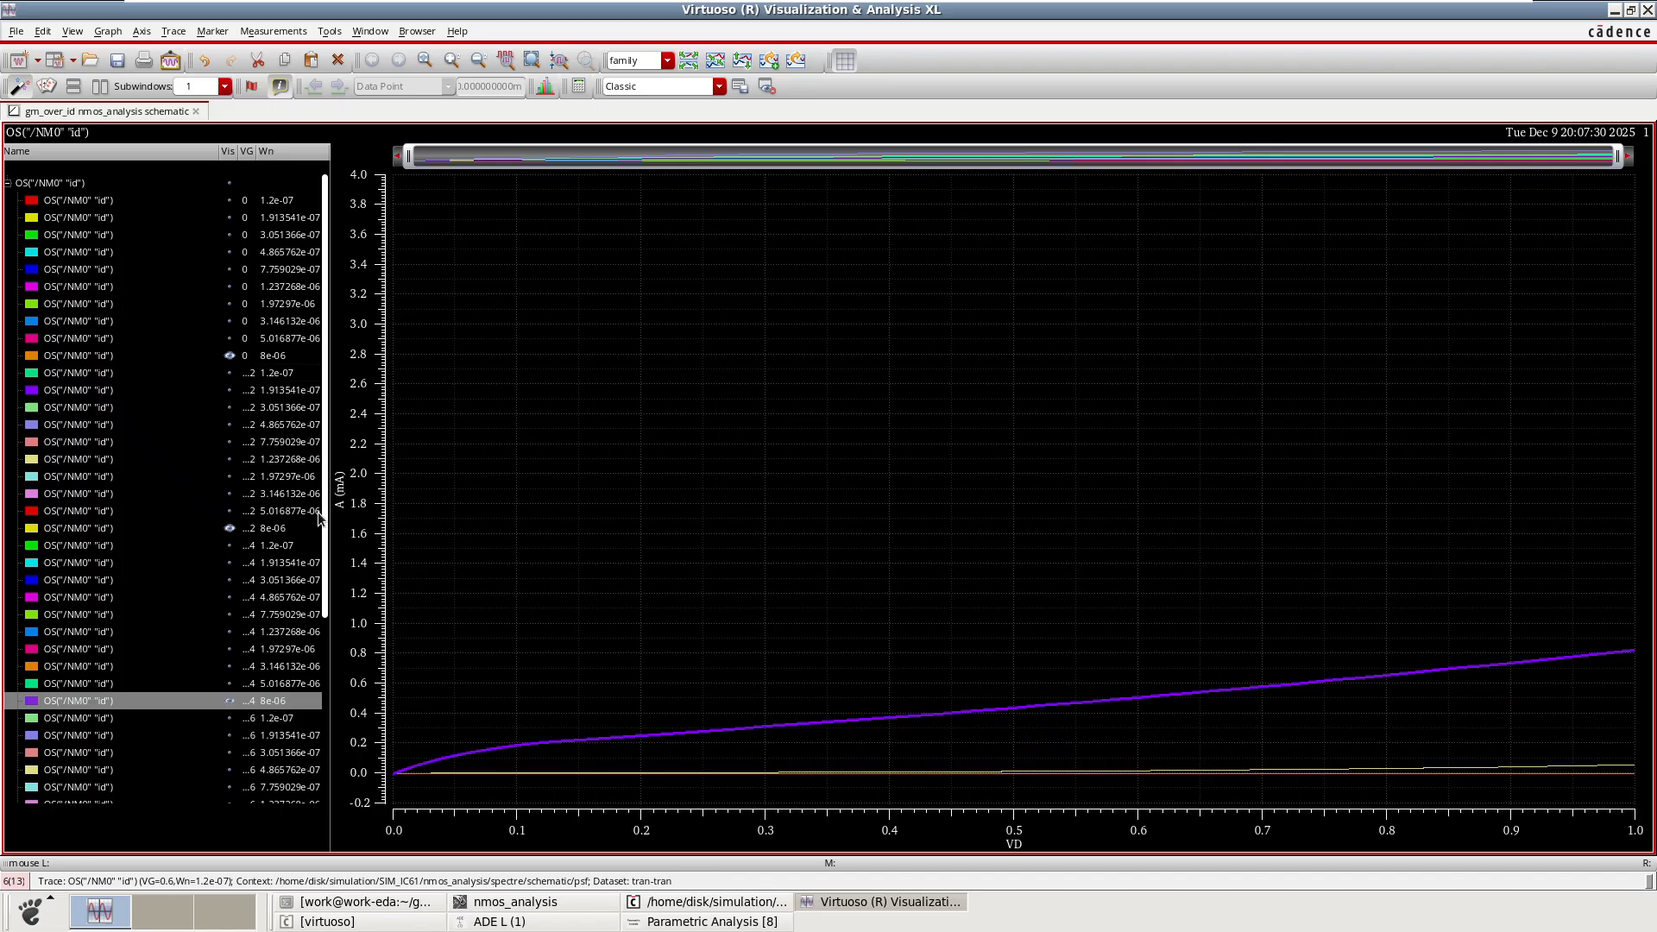
pyautogui.scroll(-1, 325, 537)
pyautogui.moveTo(324, 533); pyautogui.dragTo(324, 682)
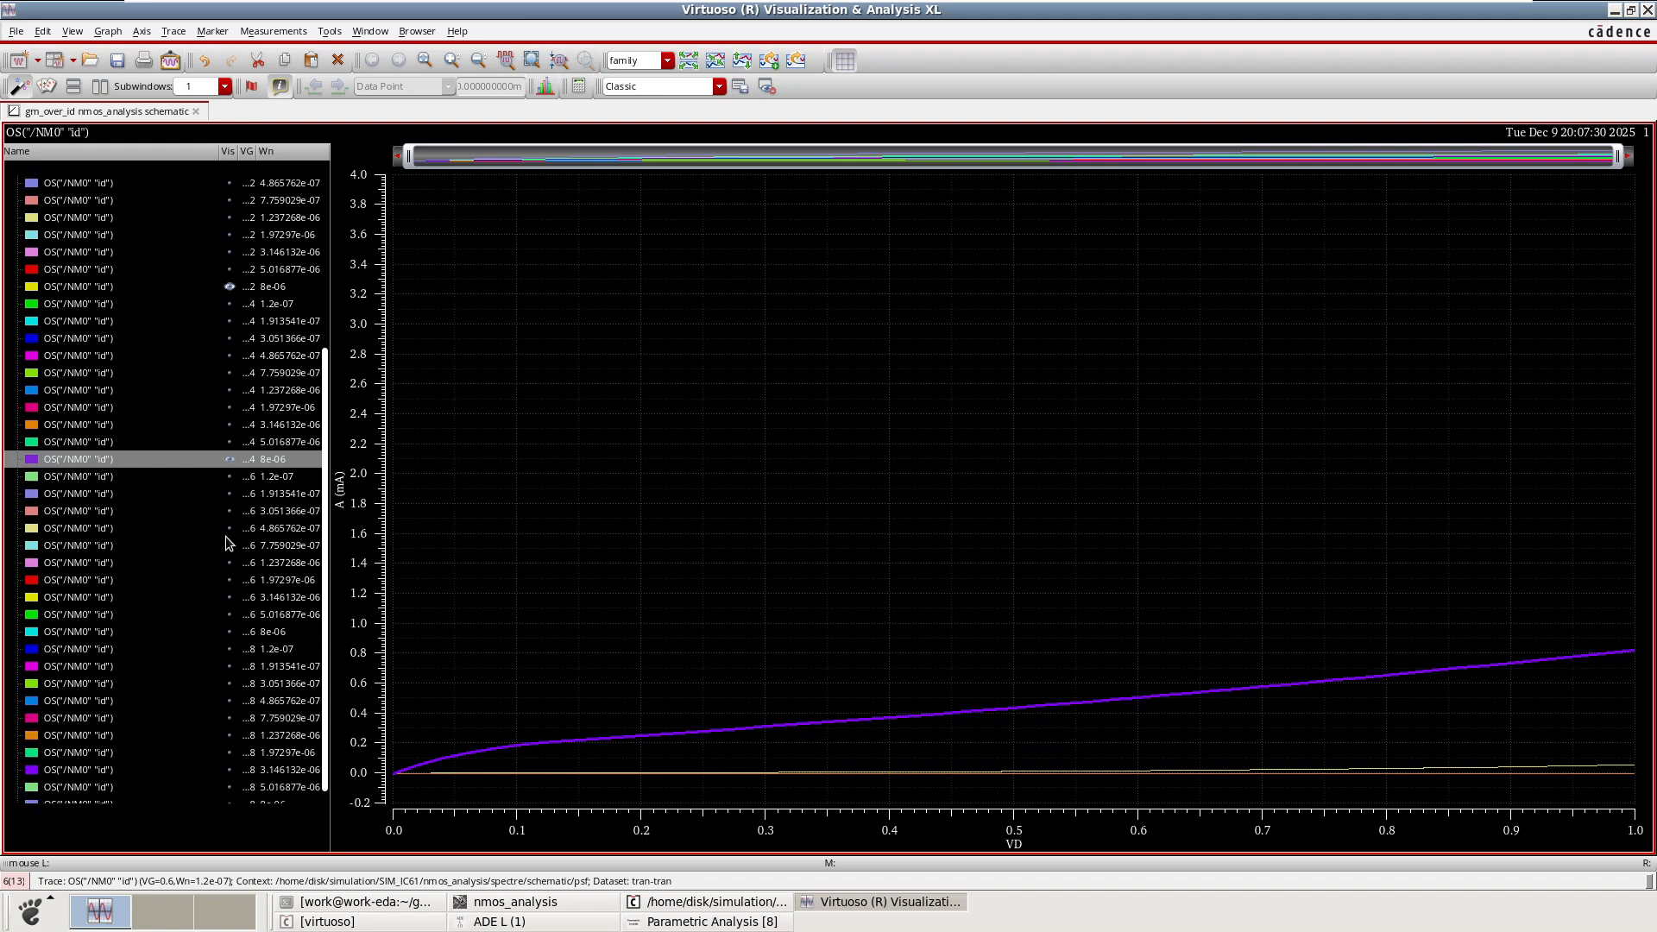
pyautogui.click(229, 633)
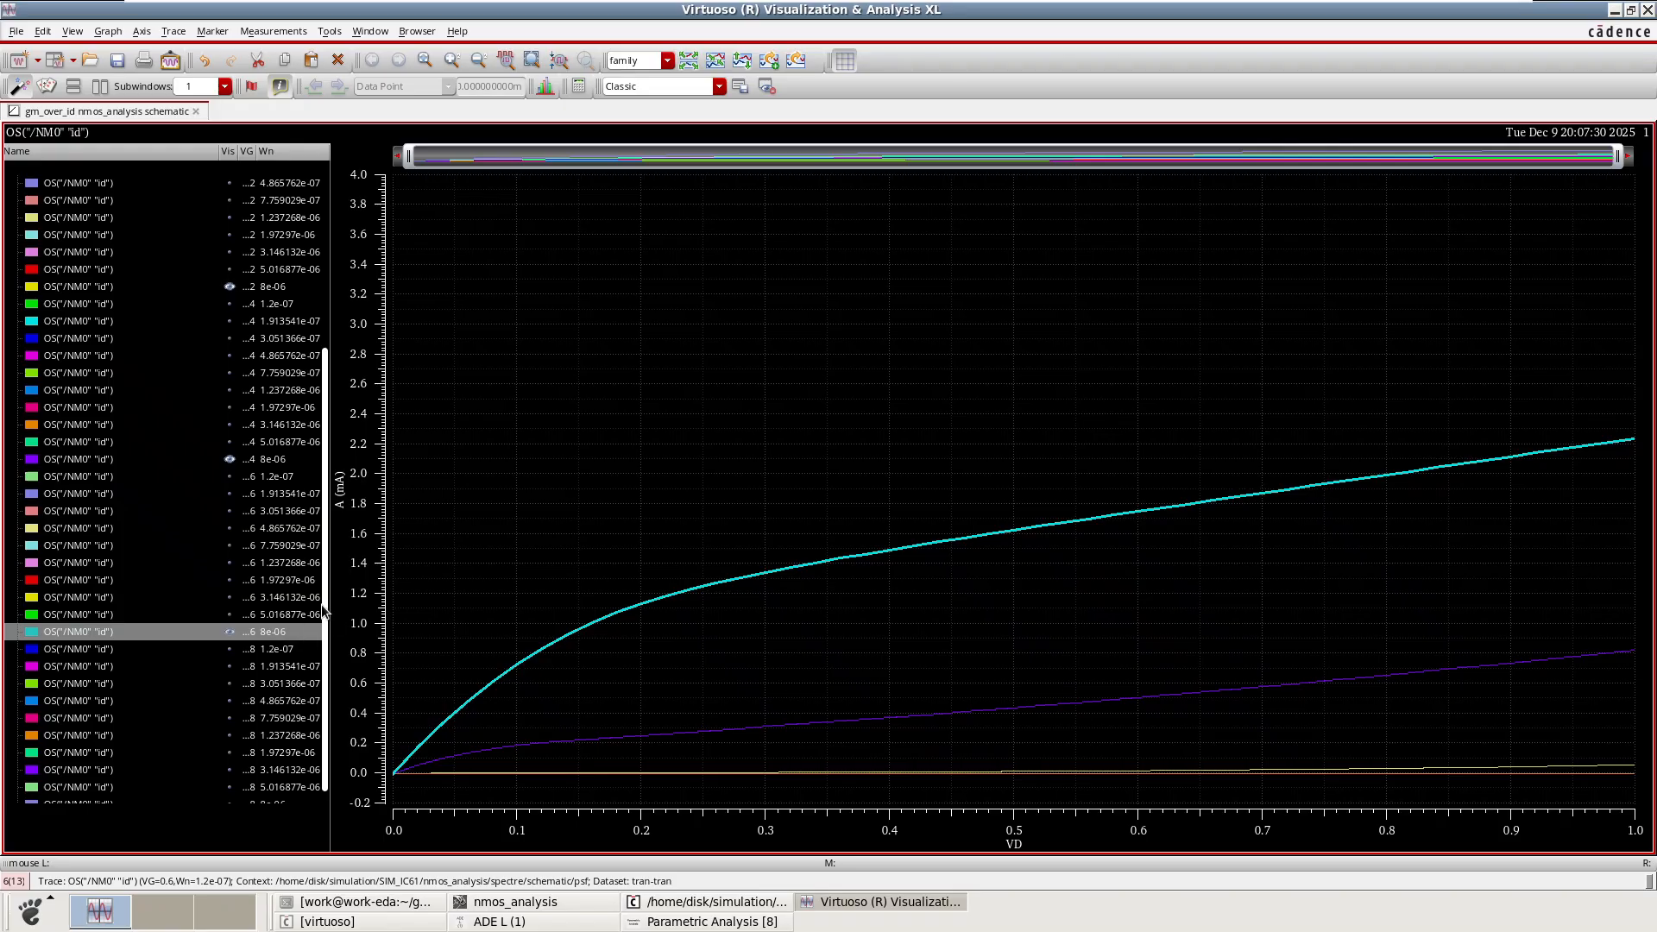
pyautogui.moveTo(322, 611); pyautogui.dragTo(322, 636)
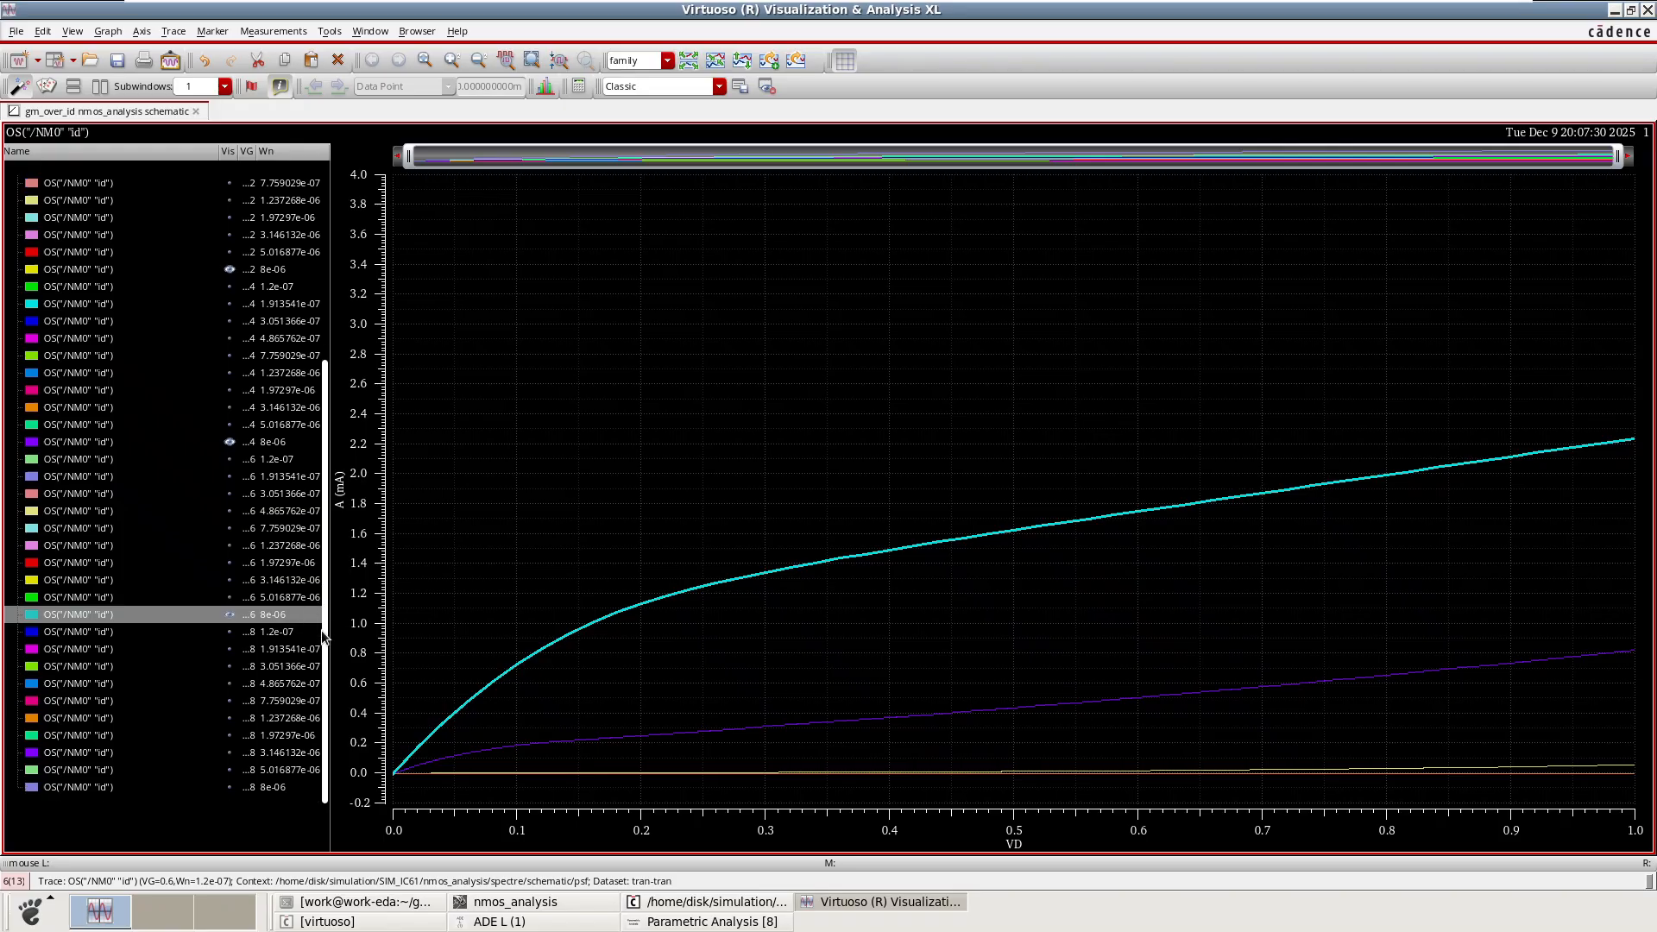
pyautogui.click(229, 788)
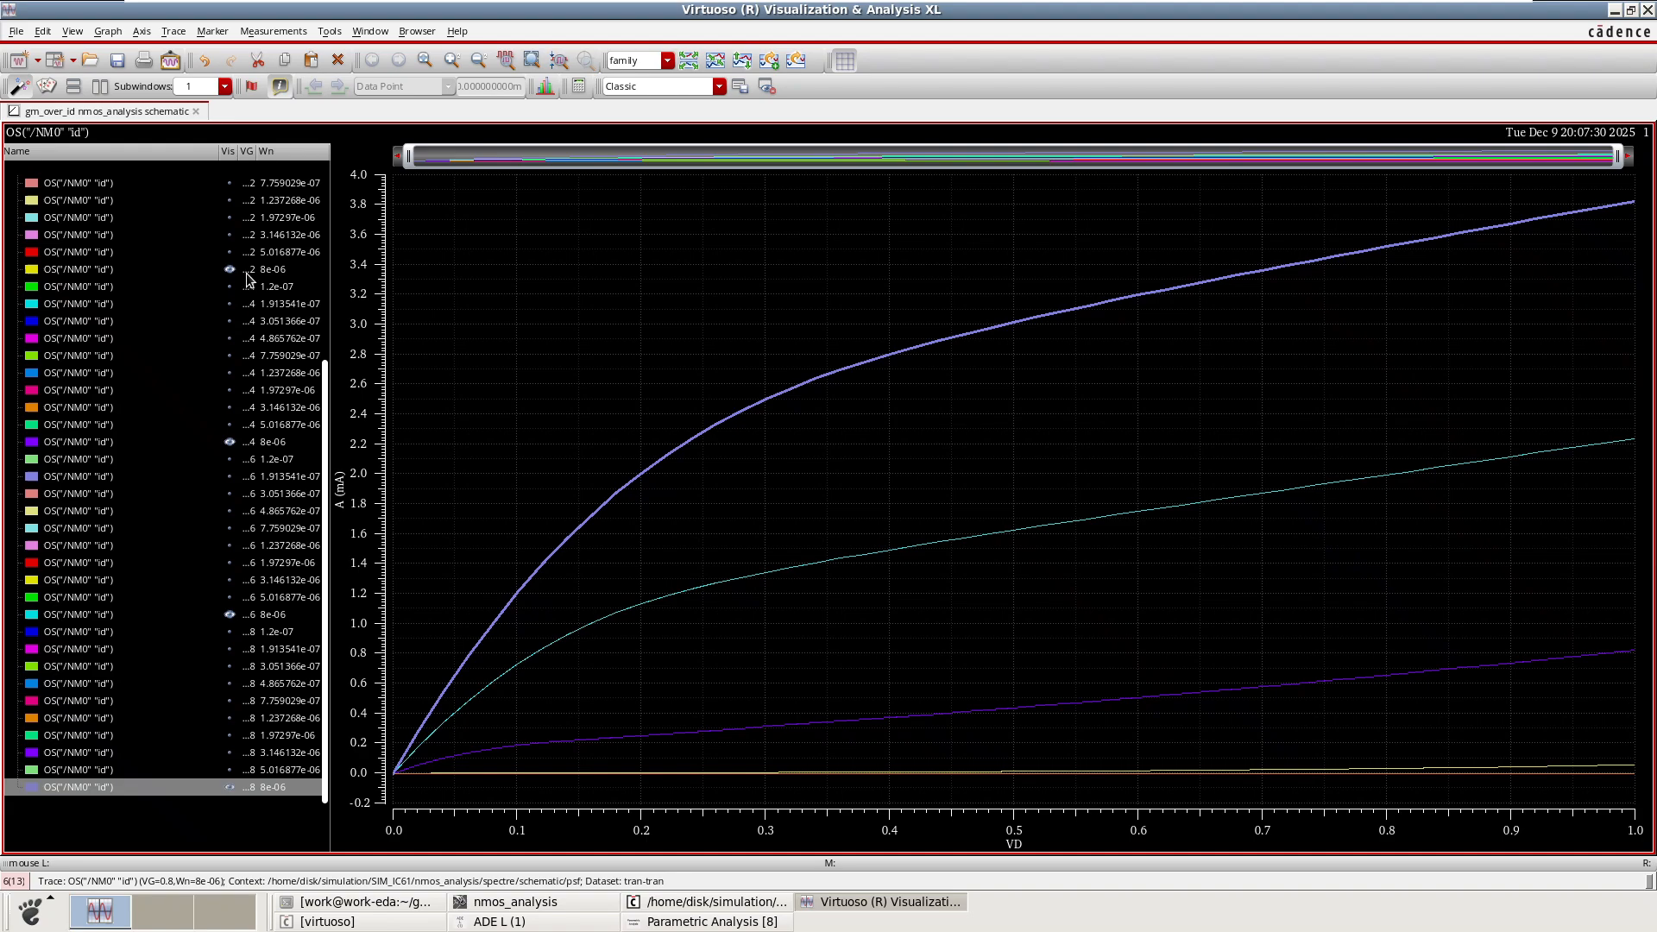
pyautogui.scroll(3, 255, 283)
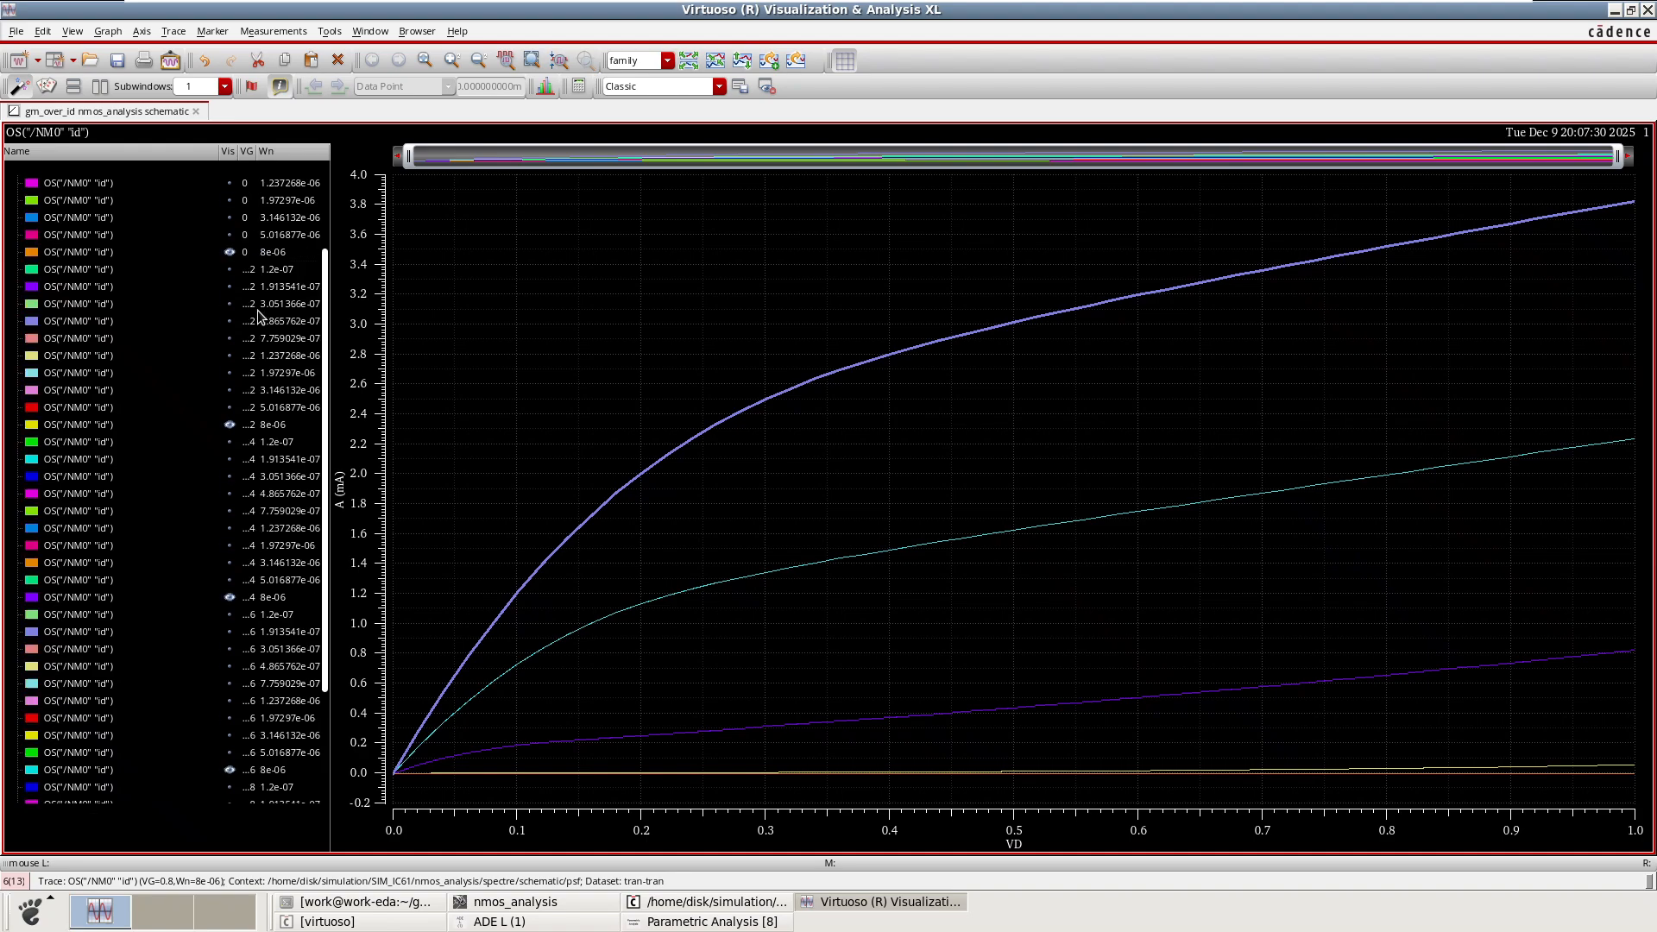
pyautogui.scroll(-1, 247, 283)
pyautogui.scroll(-2, 247, 394)
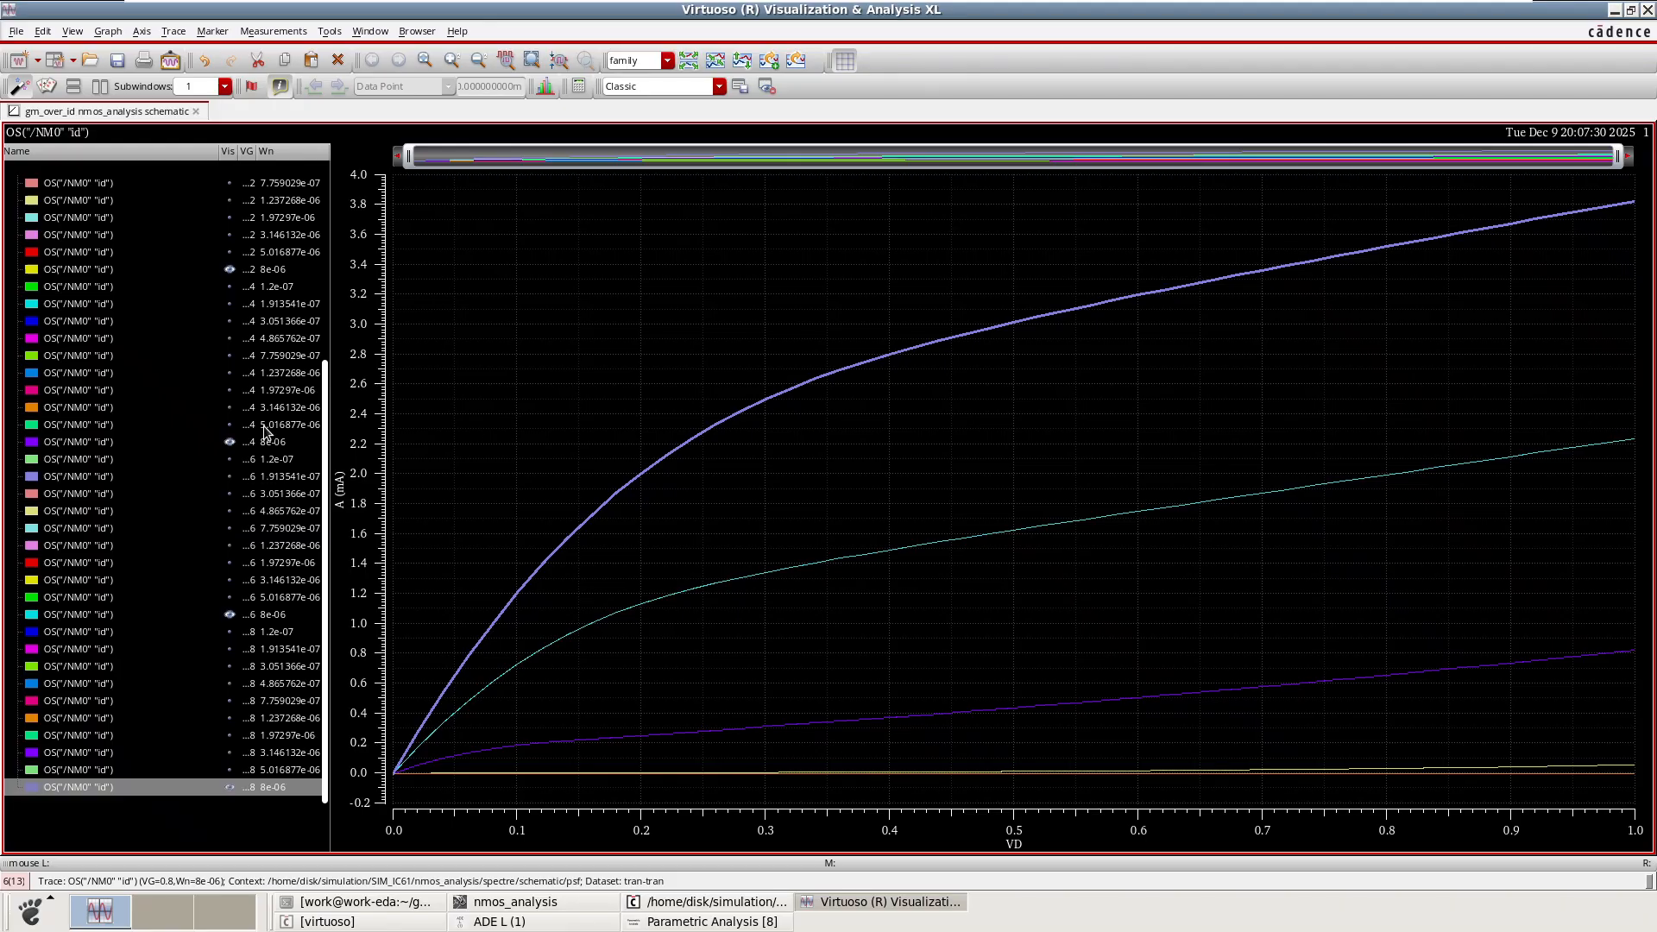
pyautogui.scroll(2, 269, 461)
pyautogui.scroll(2, 269, 462)
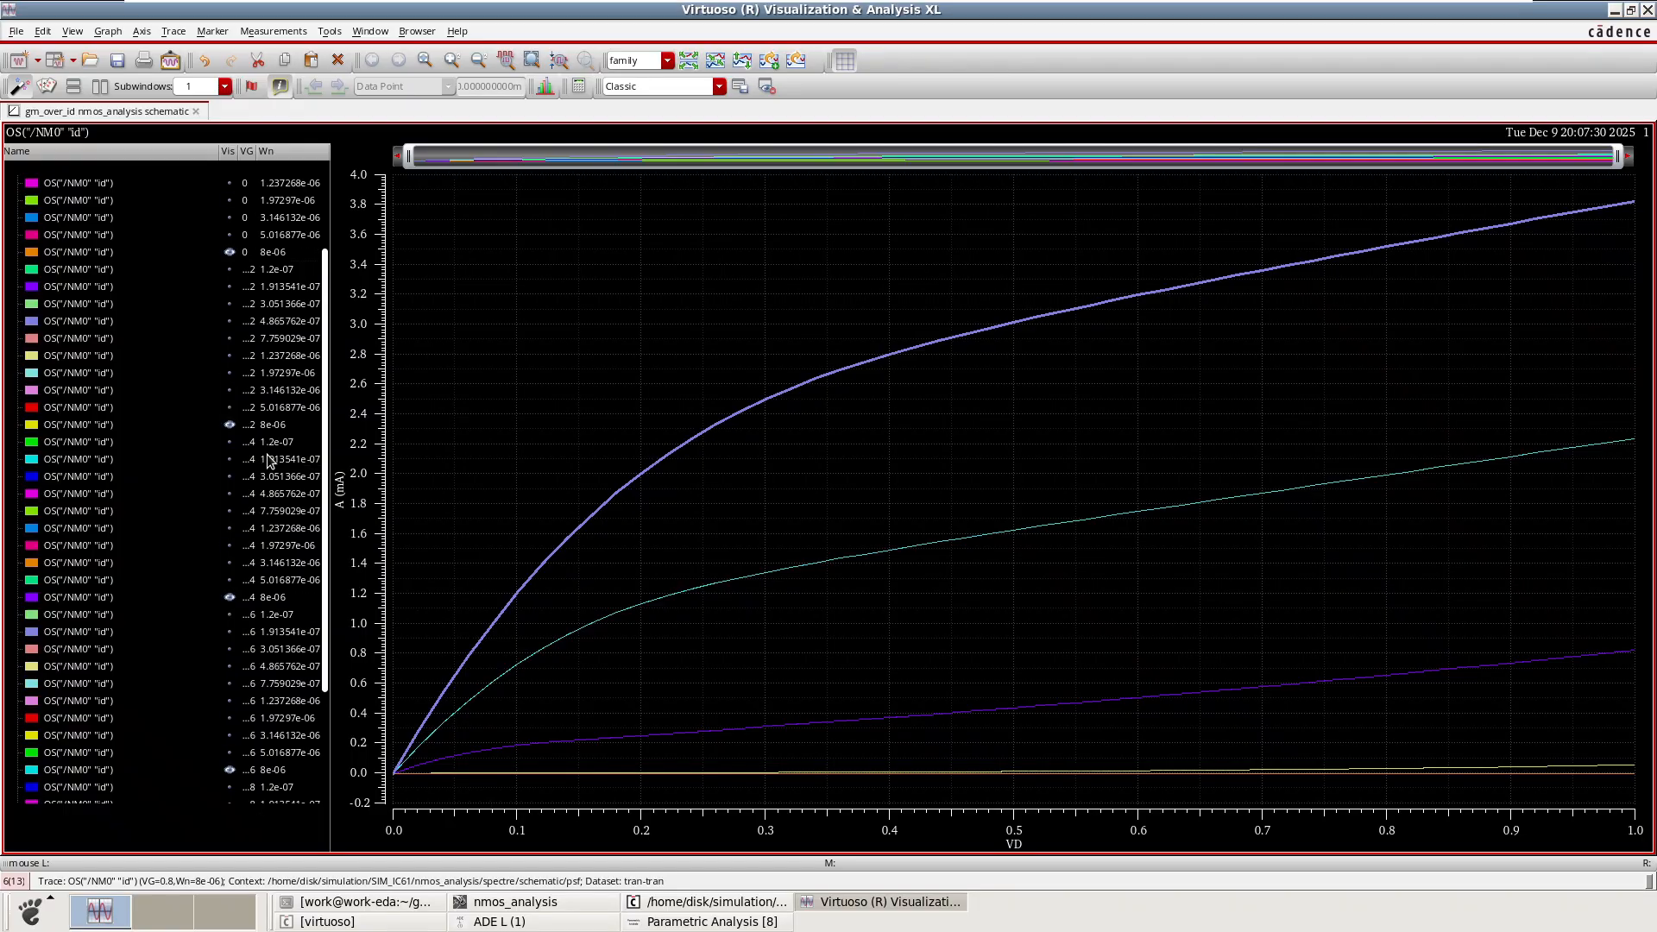
pyautogui.scroll(1, 268, 462)
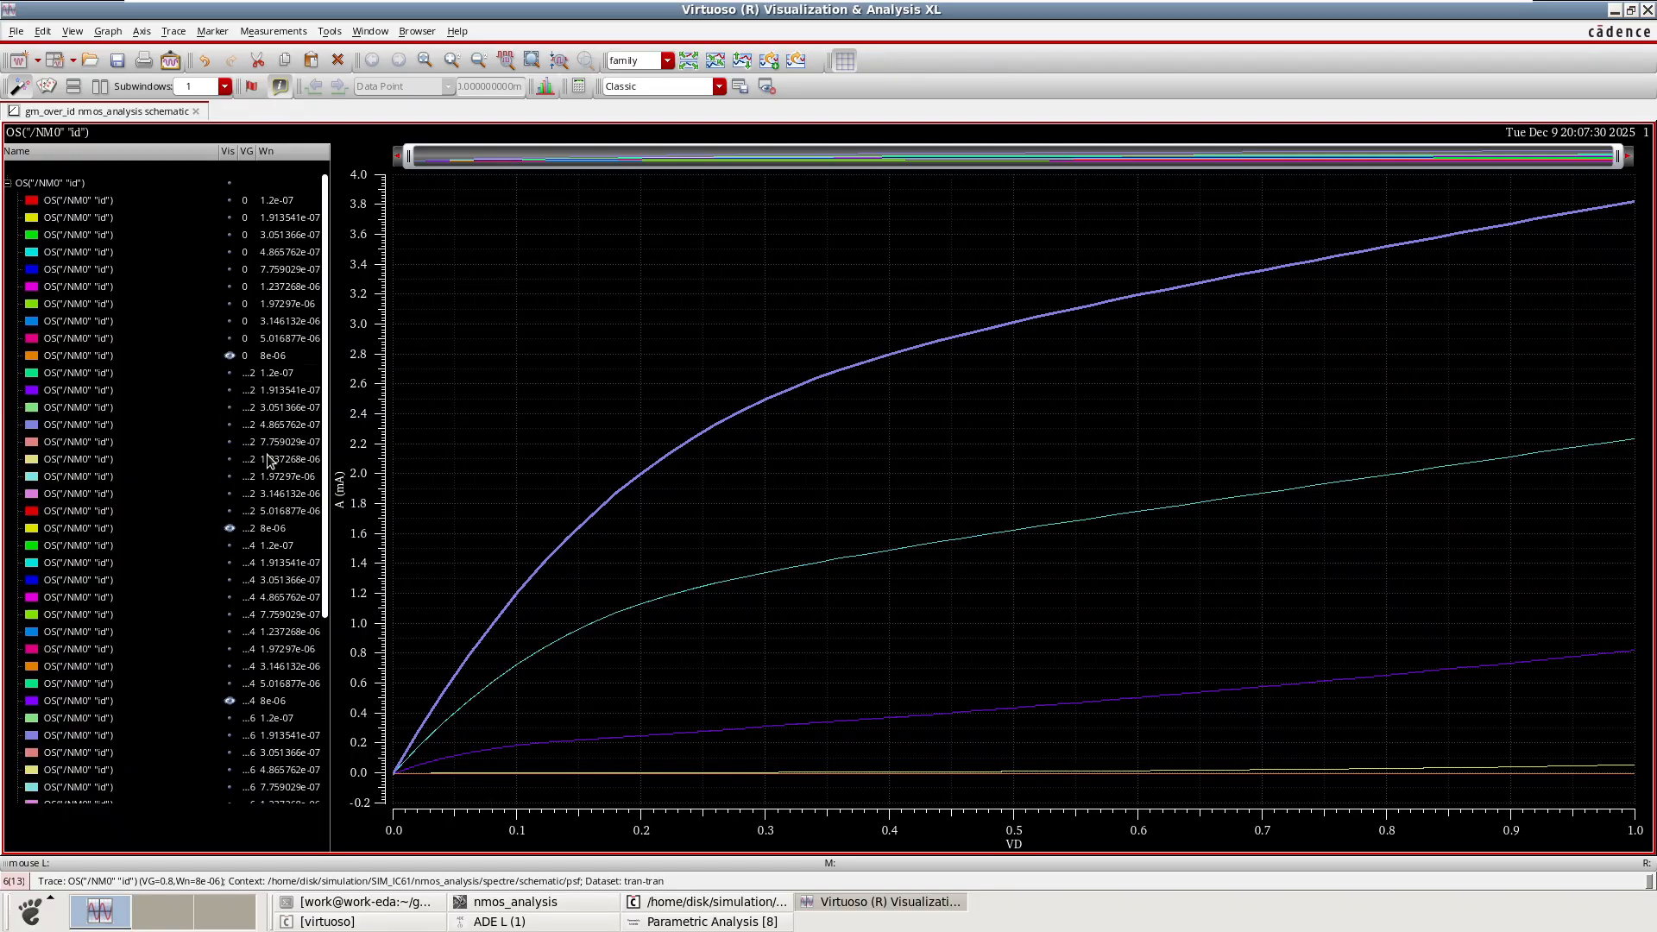
# Hide all traces in the family, then show only the VG = 0.4, Wn = 3.146132e-06 trace.
pyautogui.click(231, 183)
pyautogui.click(231, 183)
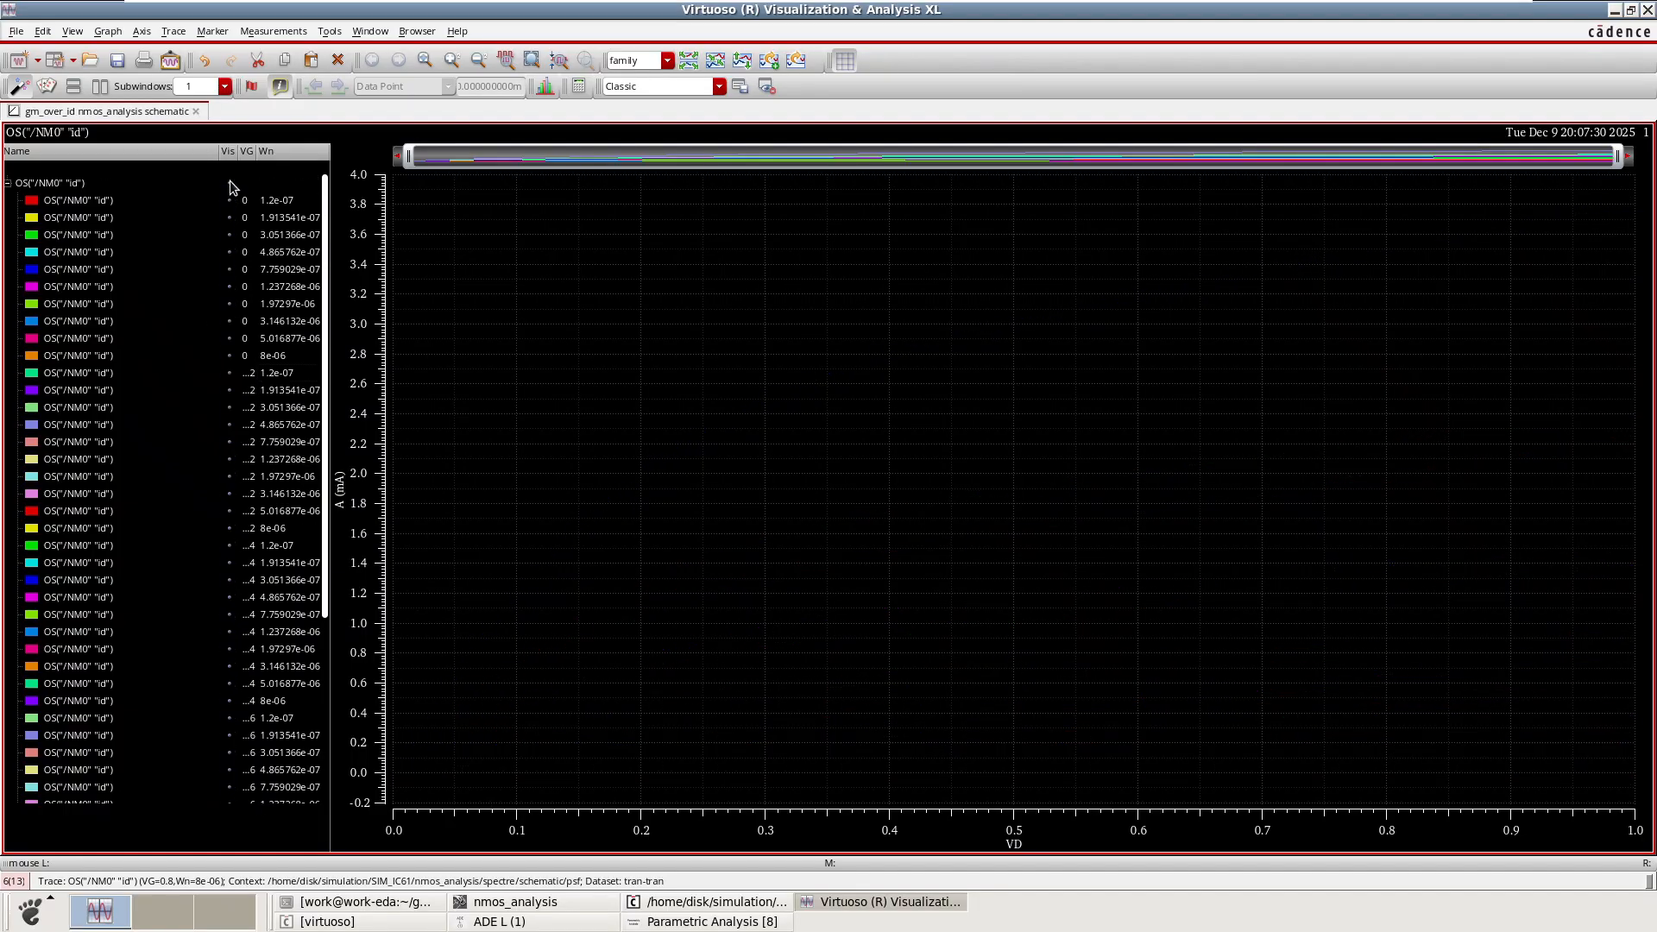
pyautogui.scroll(-2, 234, 313)
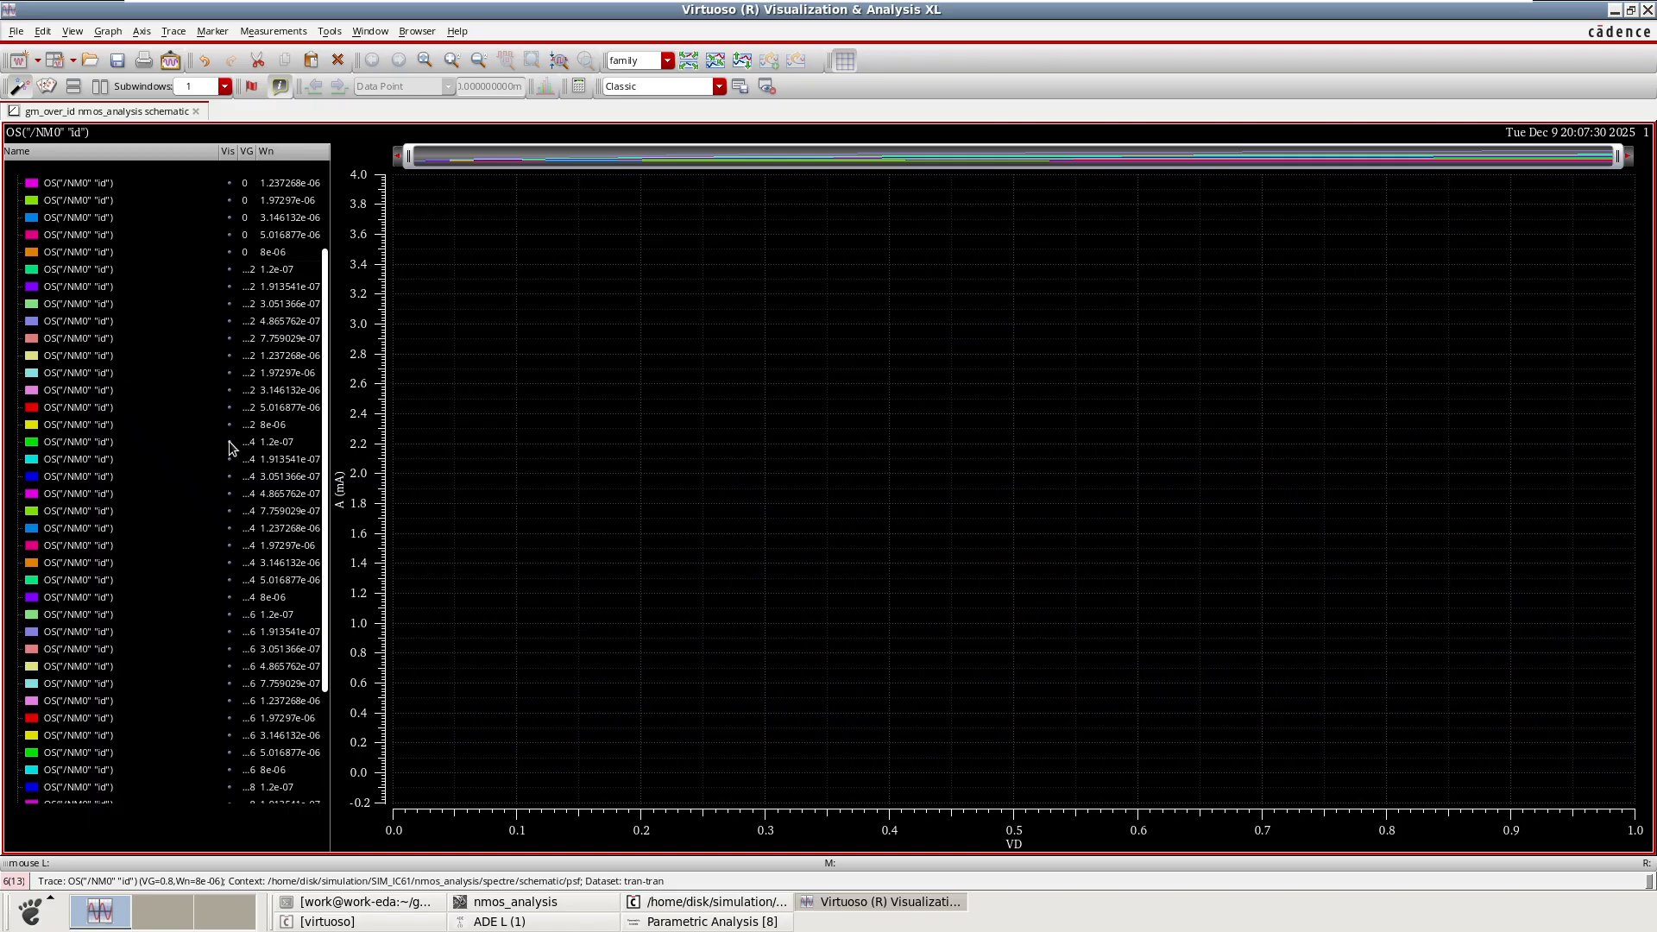
pyautogui.scroll(-1, 231, 447)
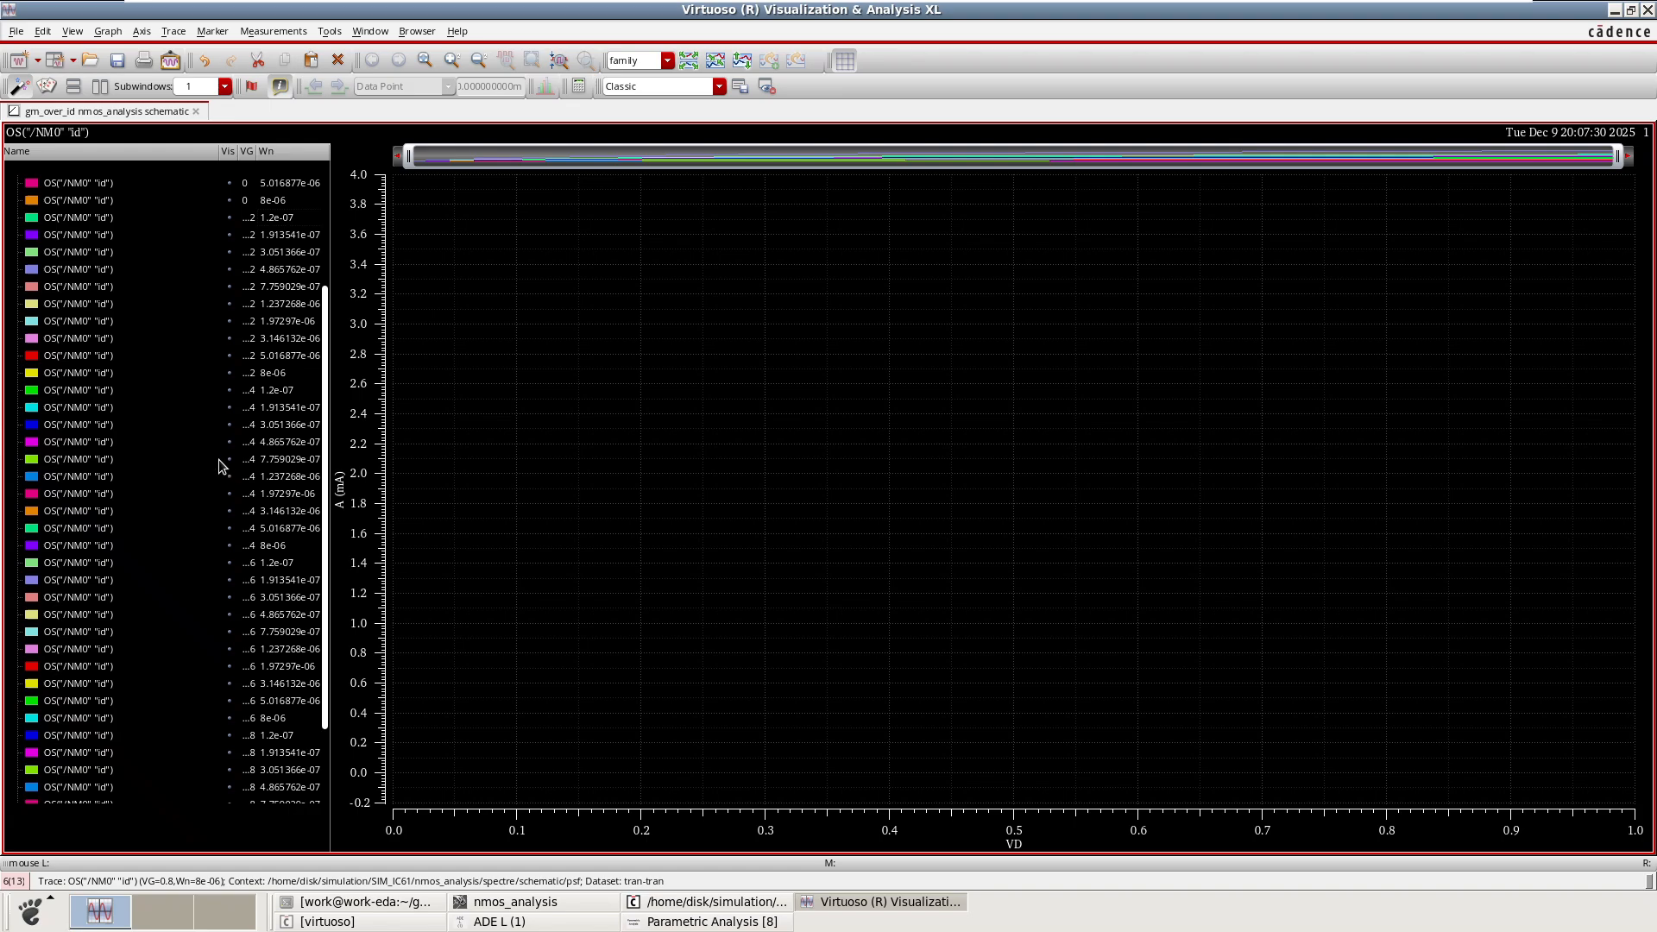
pyautogui.click(230, 513)
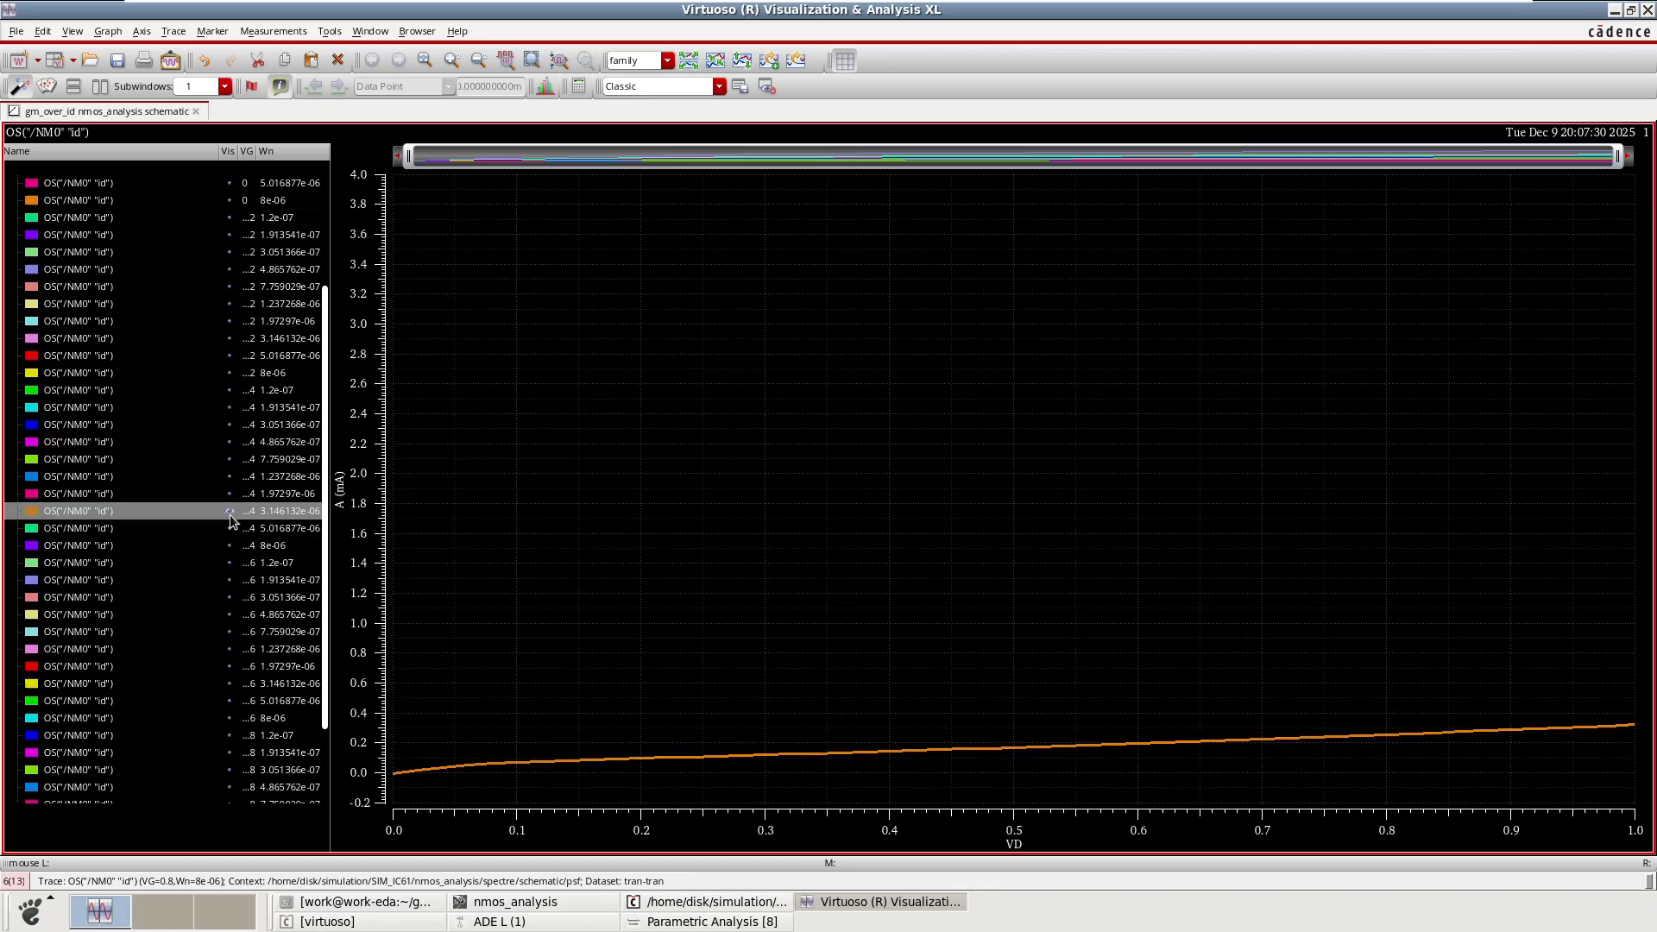
pyautogui.moveTo(683, 763)
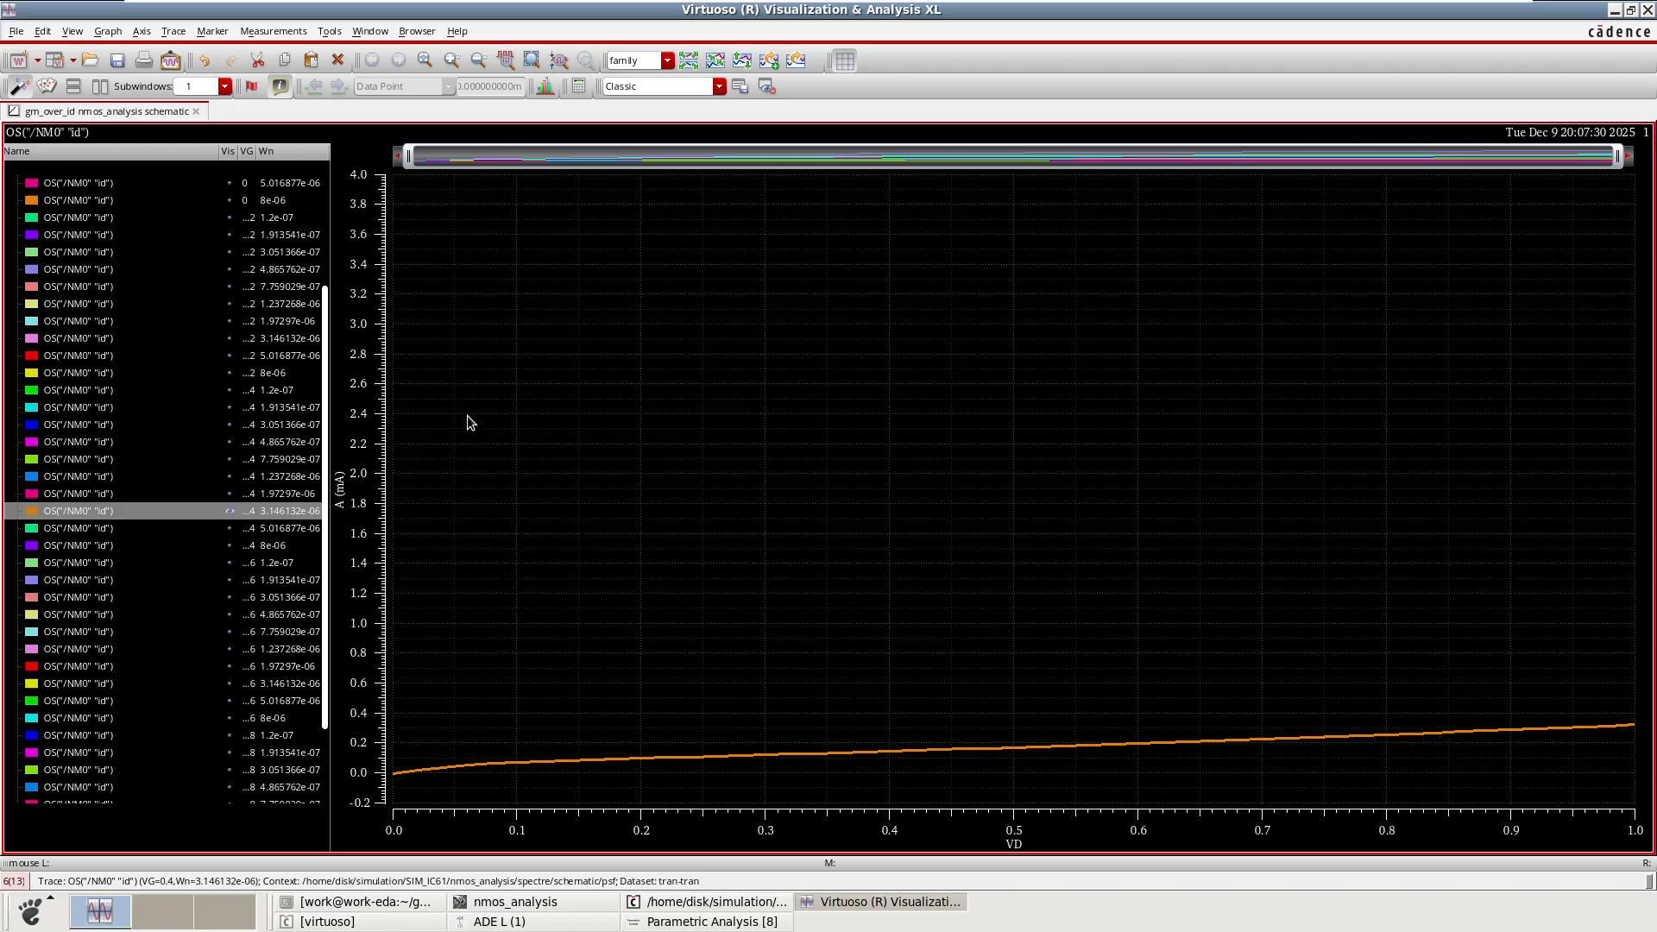
# Add a vertical marker V1 on the plot at VD = 200m.
pyautogui.scroll(-2, 281, 570)
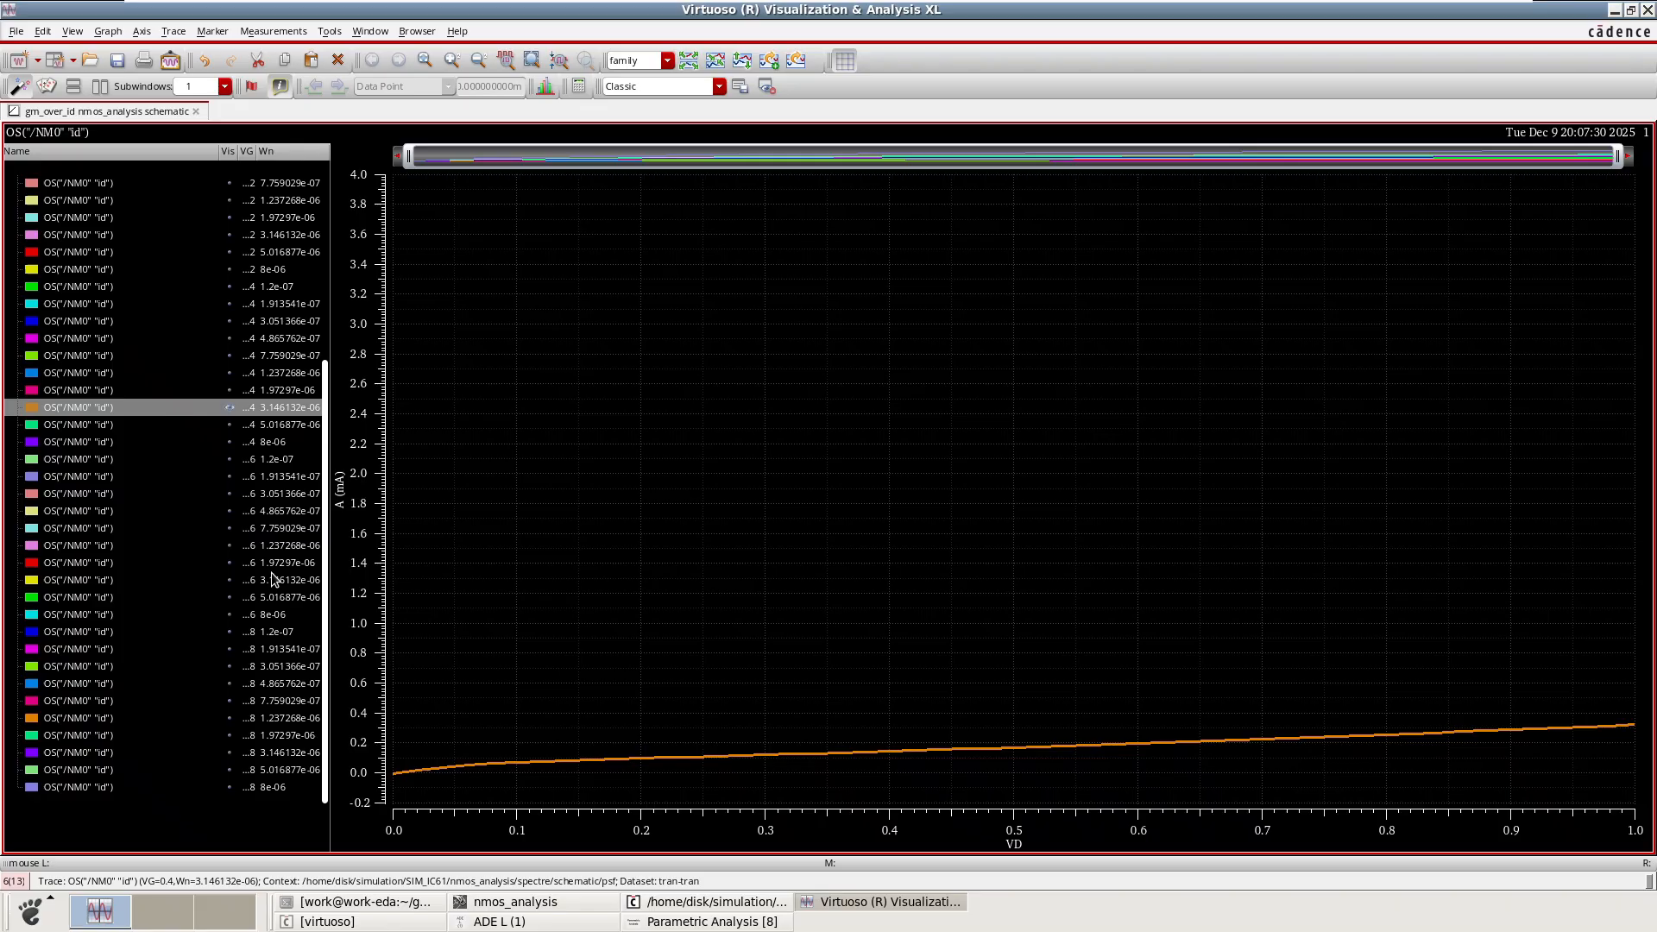
pyautogui.click(1016, 587)
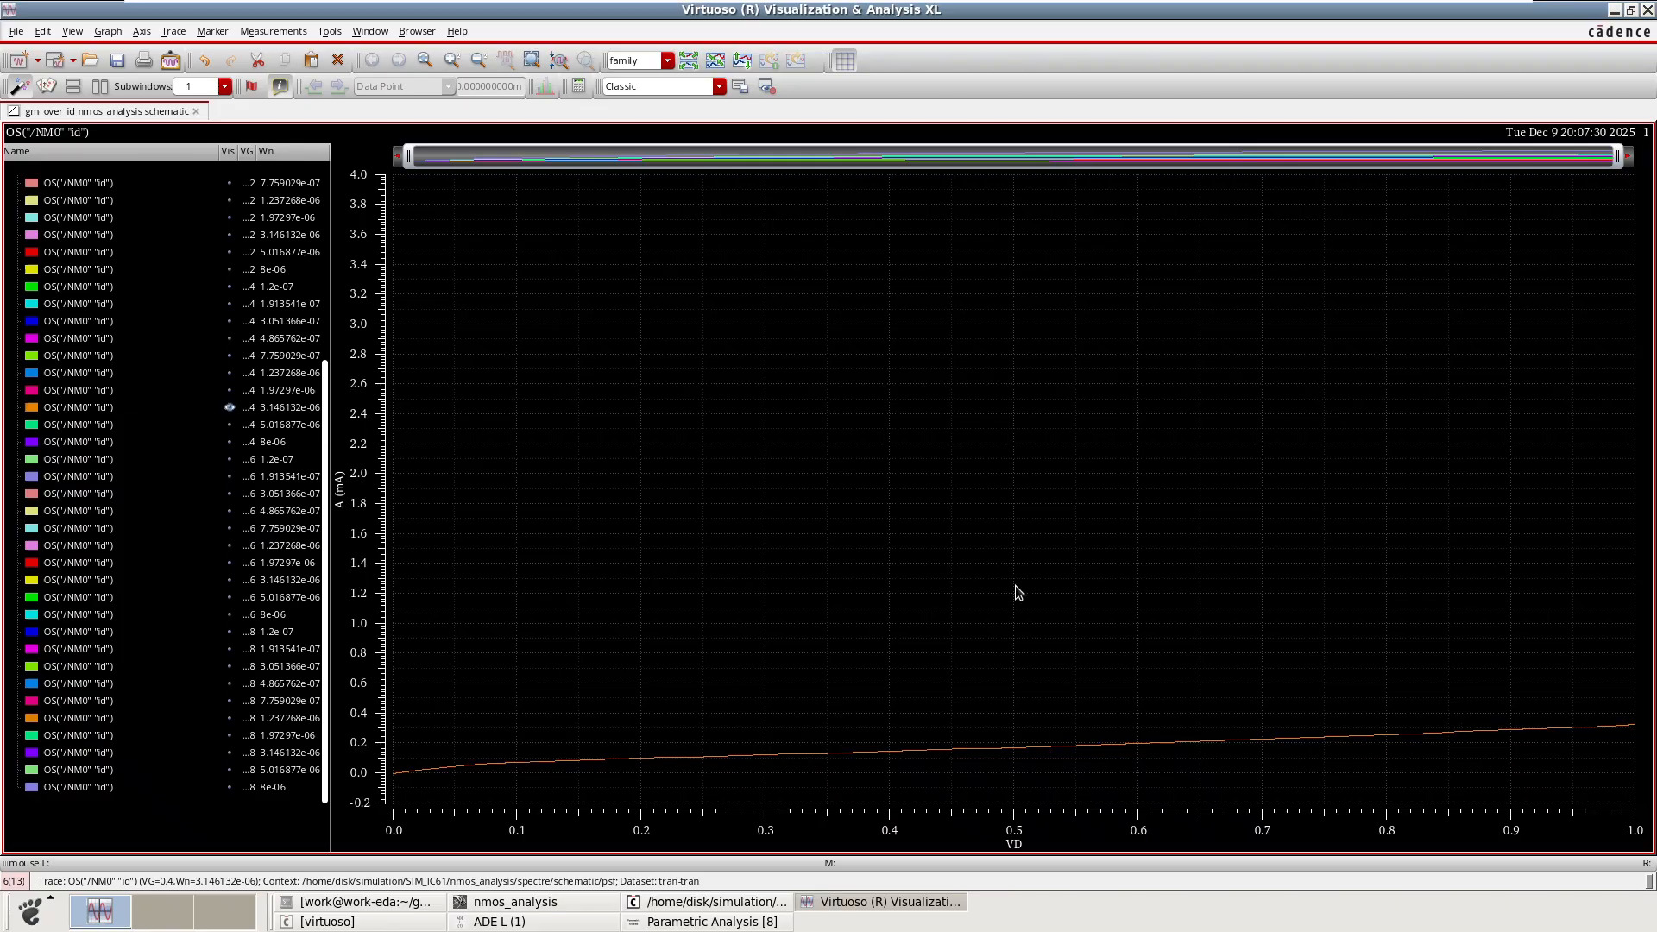
pyautogui.press('v')
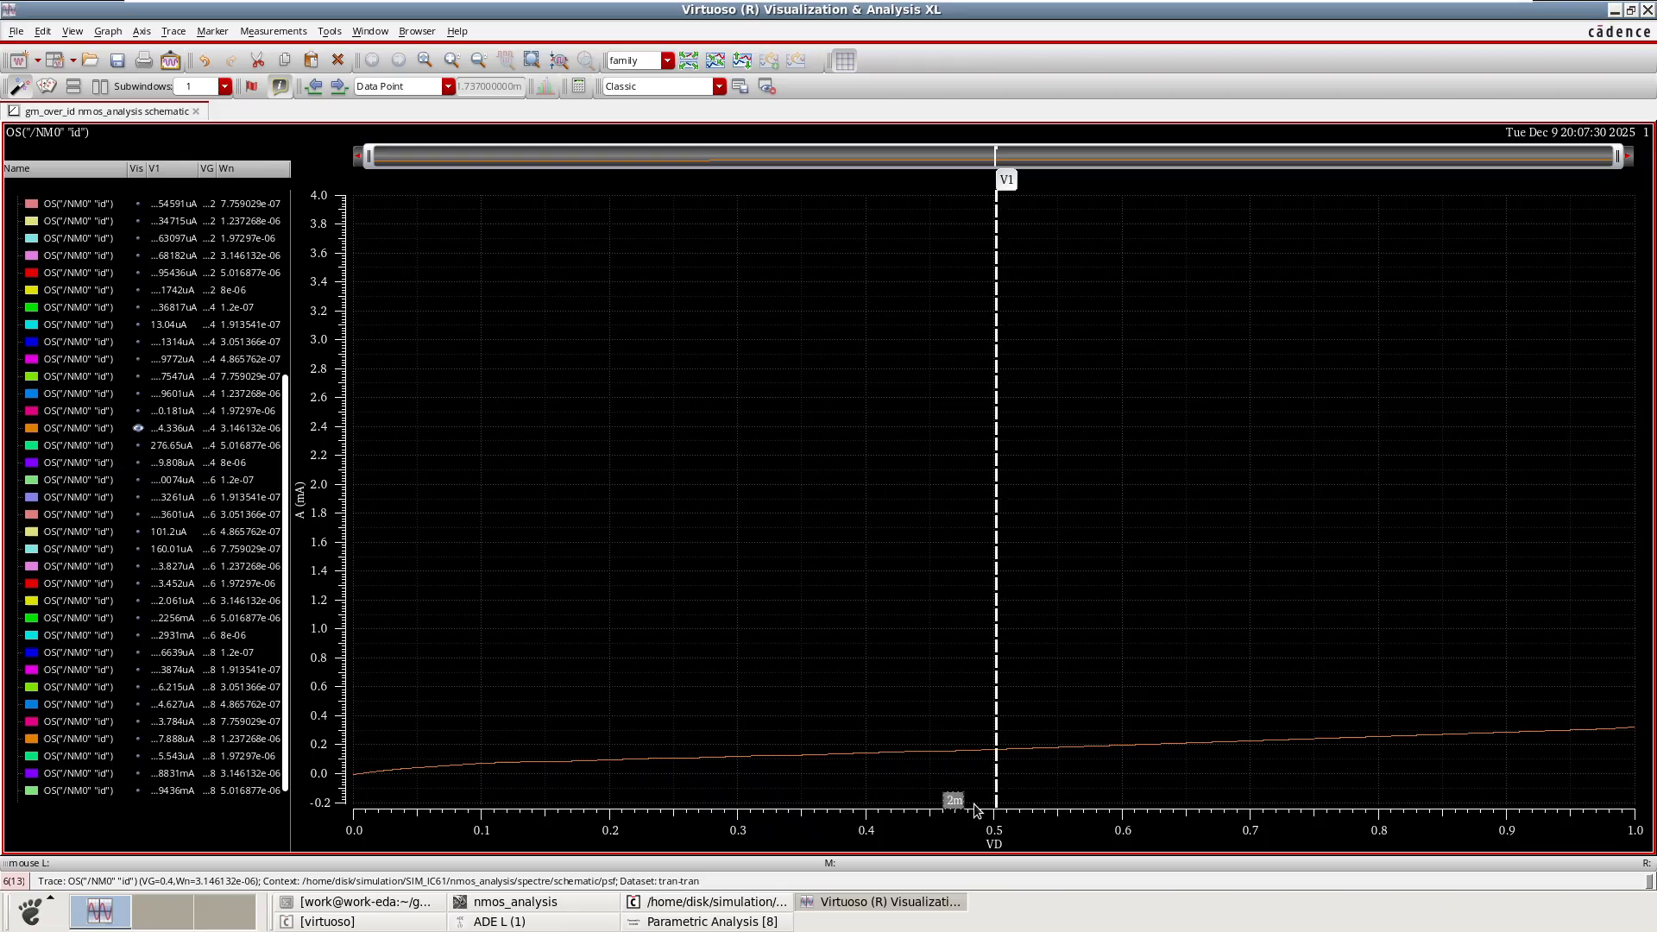
pyautogui.press('Return')
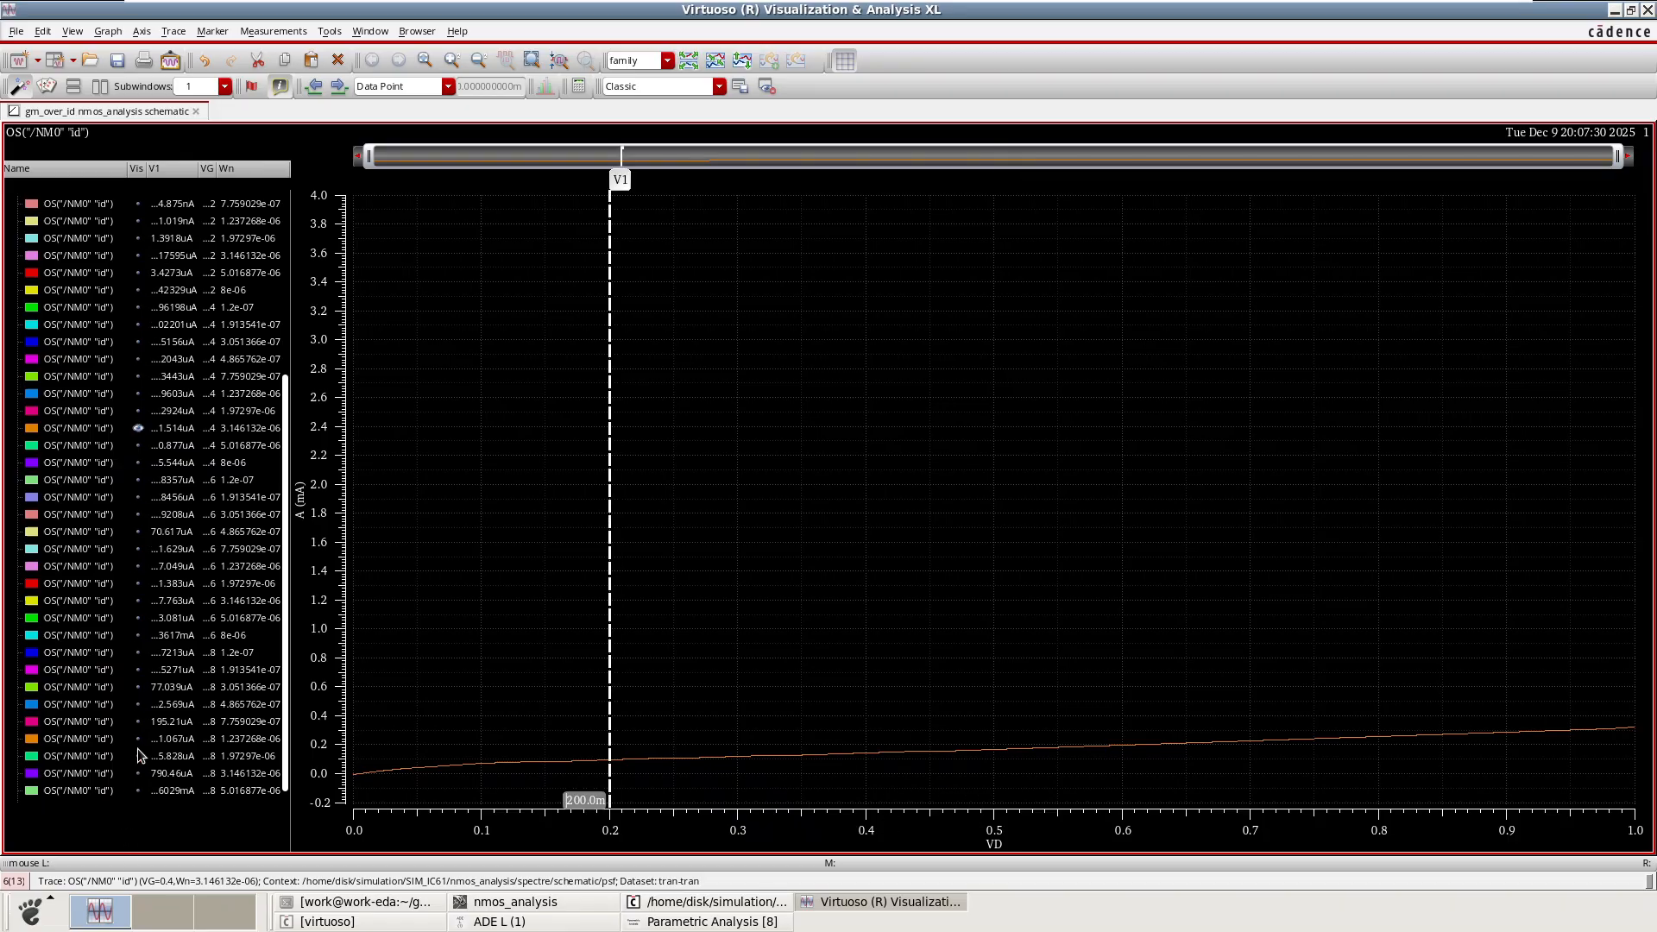
# Show the VG = 0.8, Wn = 8e-06 trace and hide the VG = 0.4, Wn = 3.146132e-06 trace.
pyautogui.scroll(-1, 147, 750)
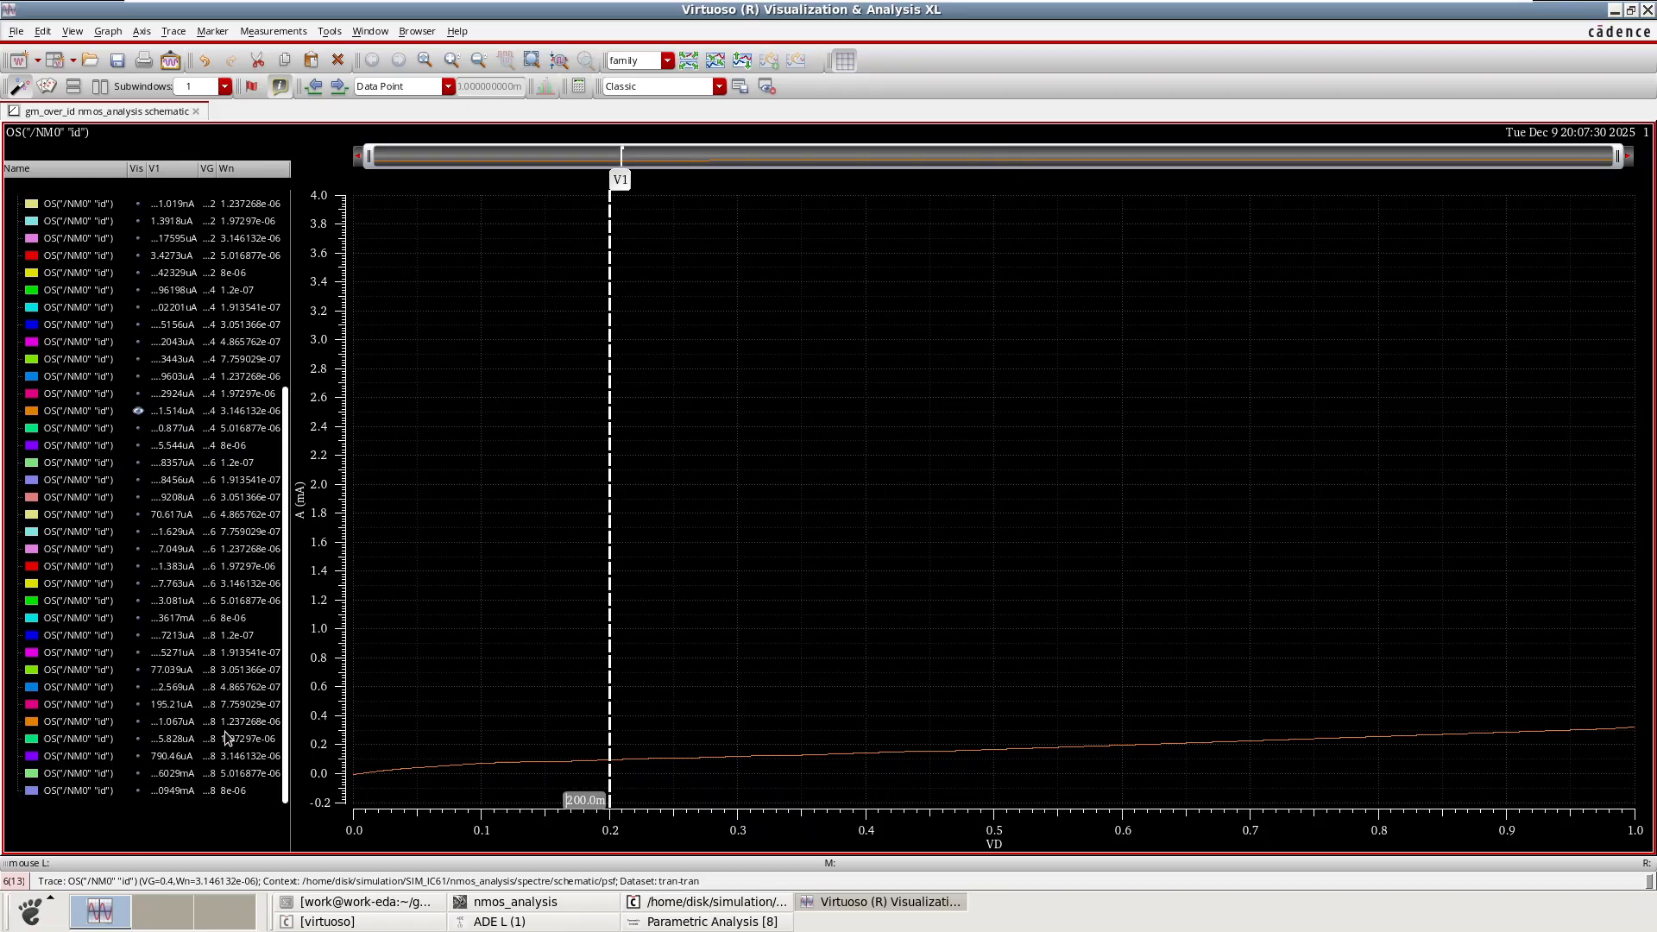
pyautogui.click(138, 792)
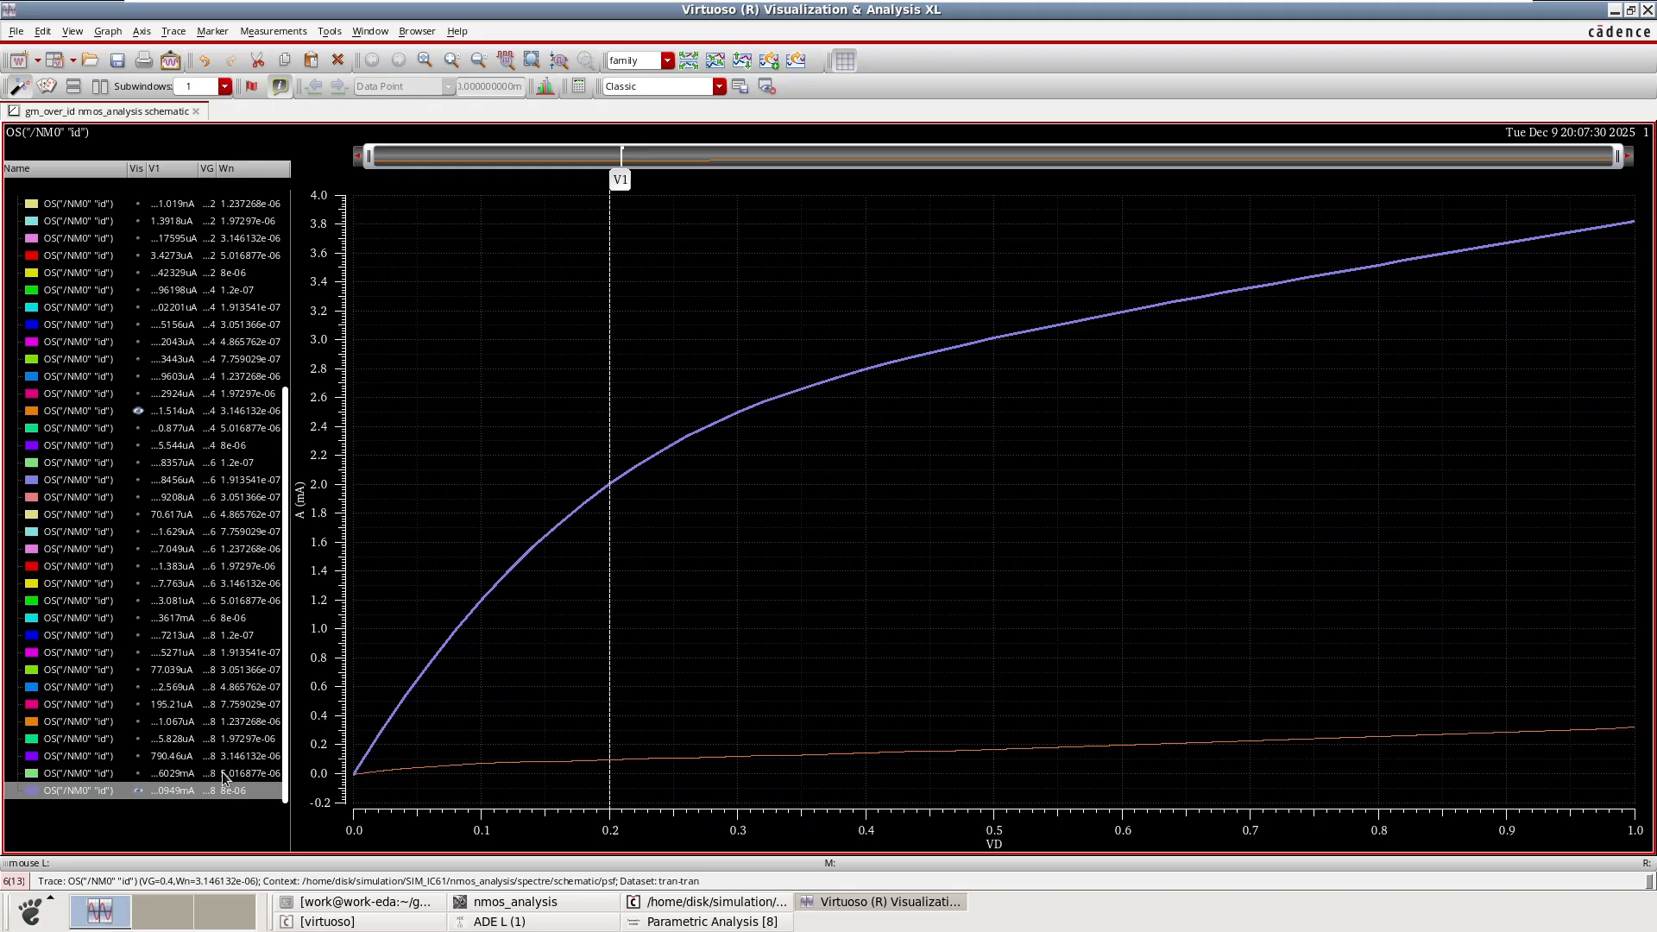
pyautogui.click(138, 412)
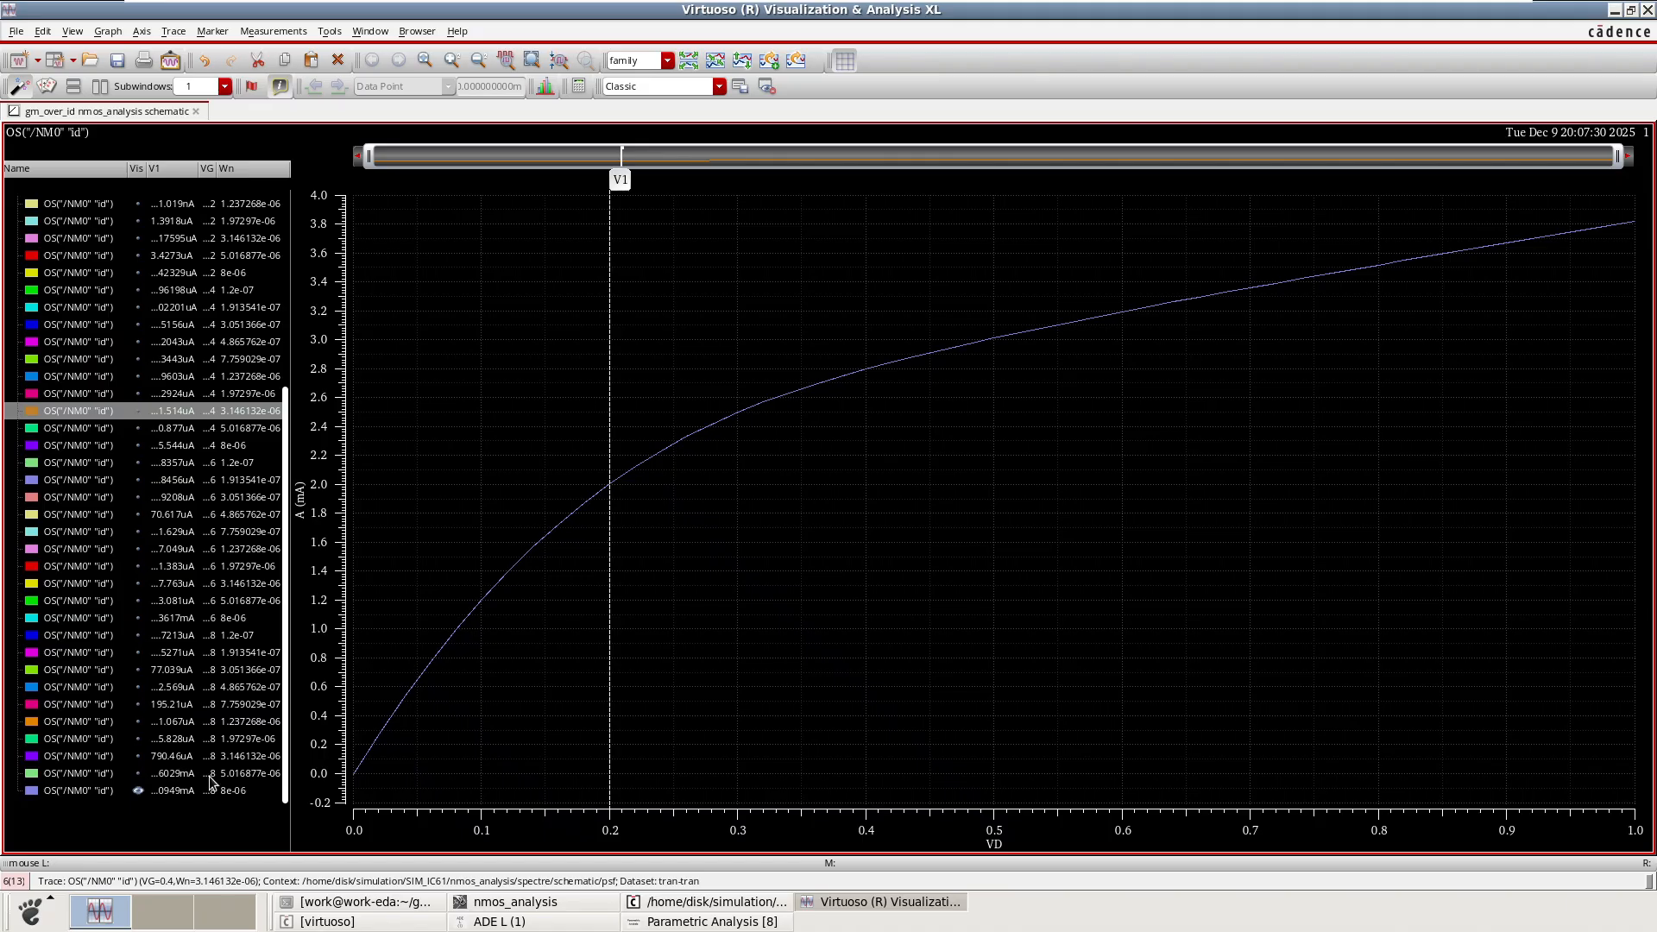
# Show the VG = 0.8 traces for Wn = 5.016877e-06, 3.146132e-06, 1.97297e-06, 1.237268e-06 and 7.759029e-07 in turn.
pyautogui.click(140, 773)
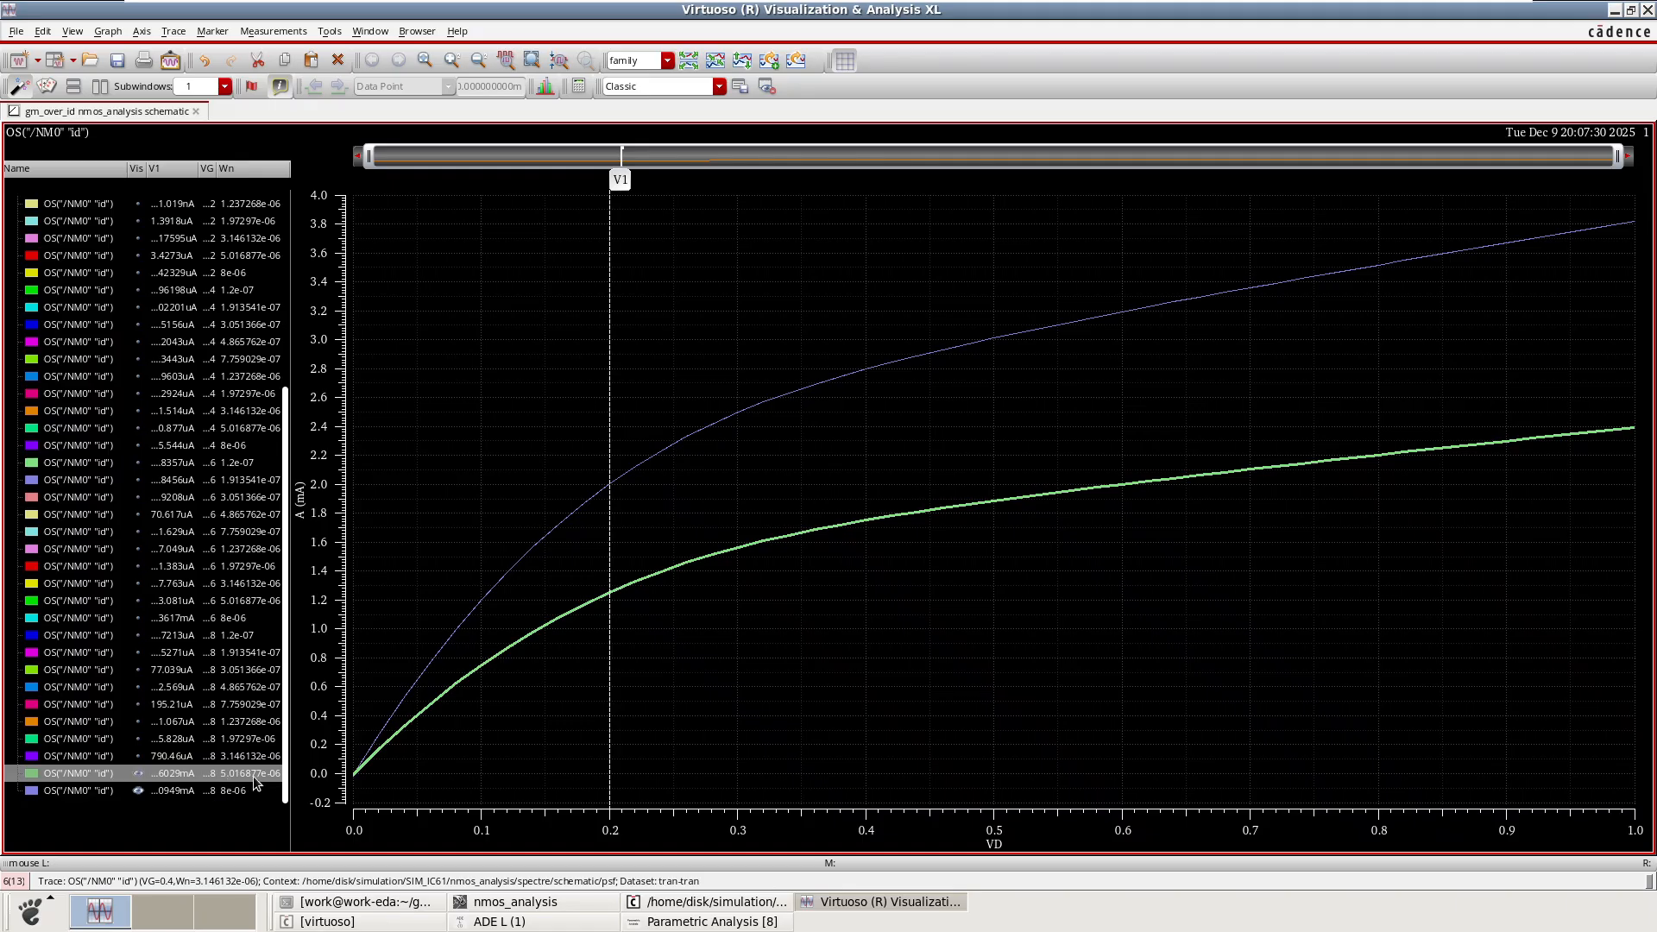
pyautogui.click(138, 757)
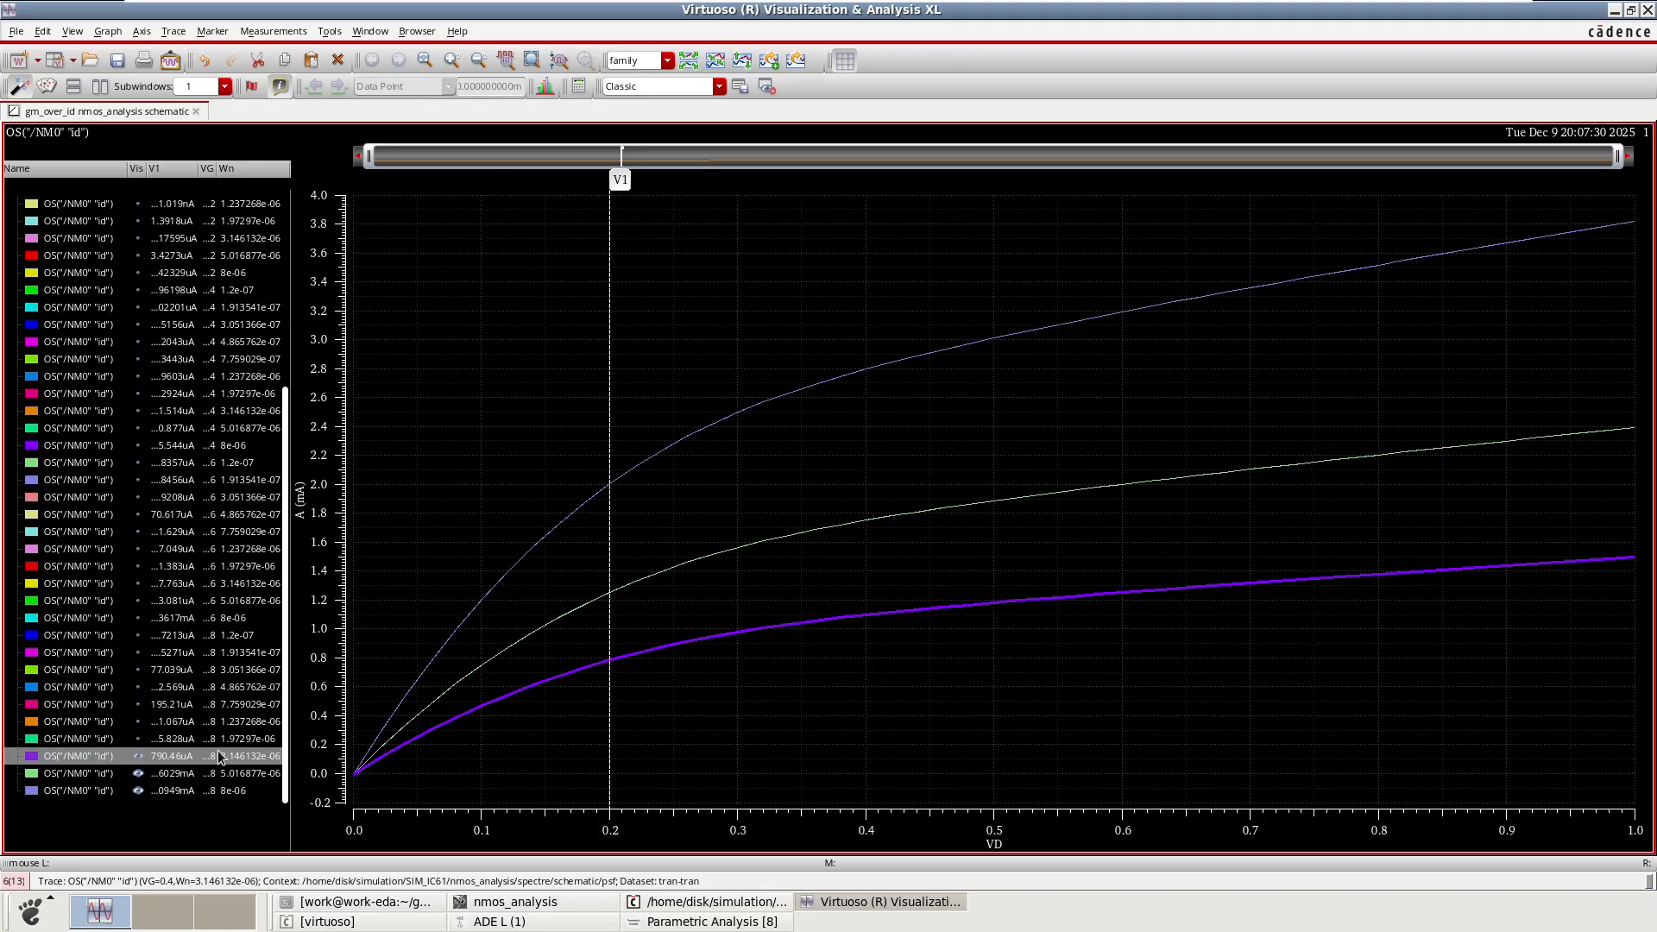
pyautogui.click(139, 739)
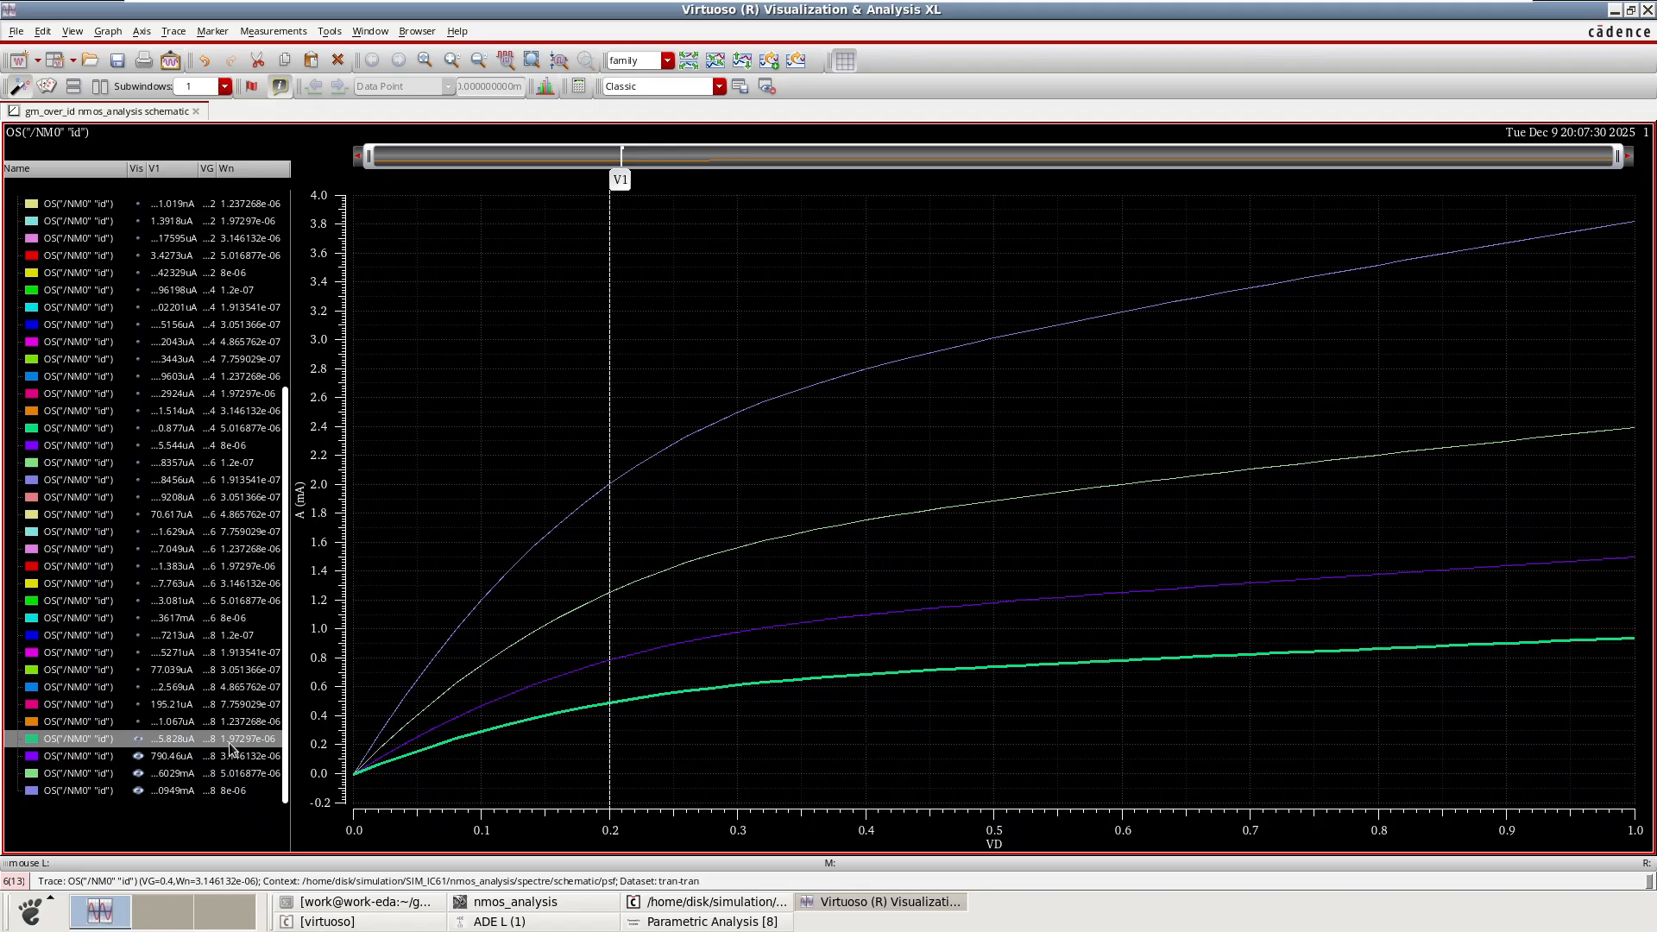
pyautogui.click(139, 721)
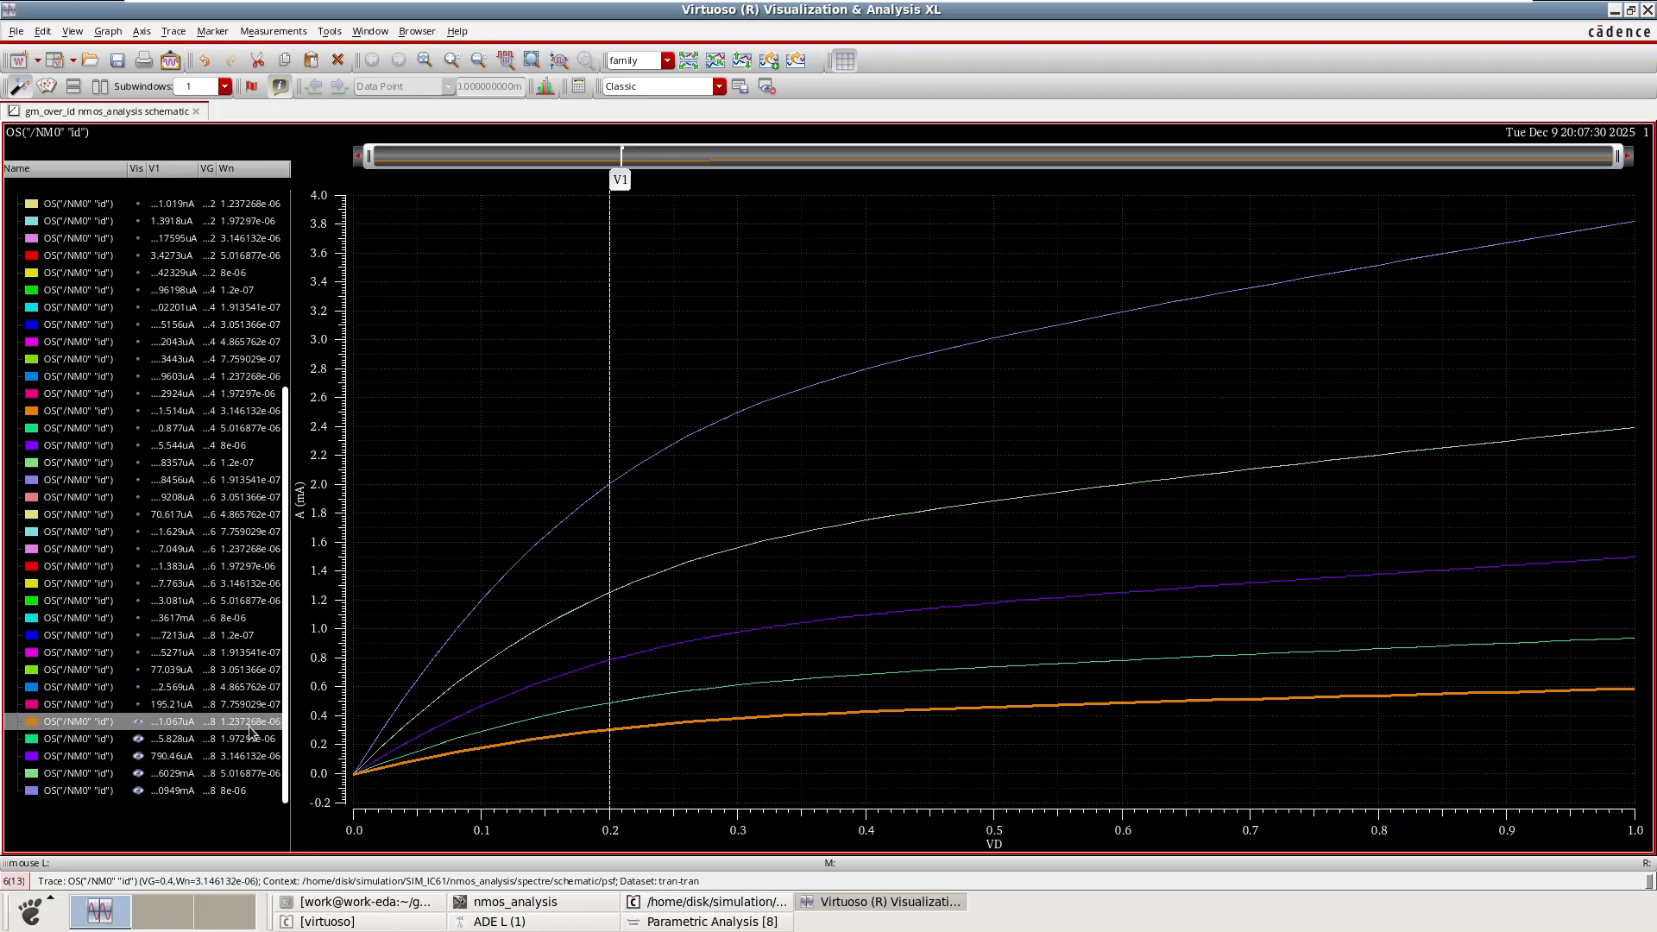
pyautogui.click(138, 705)
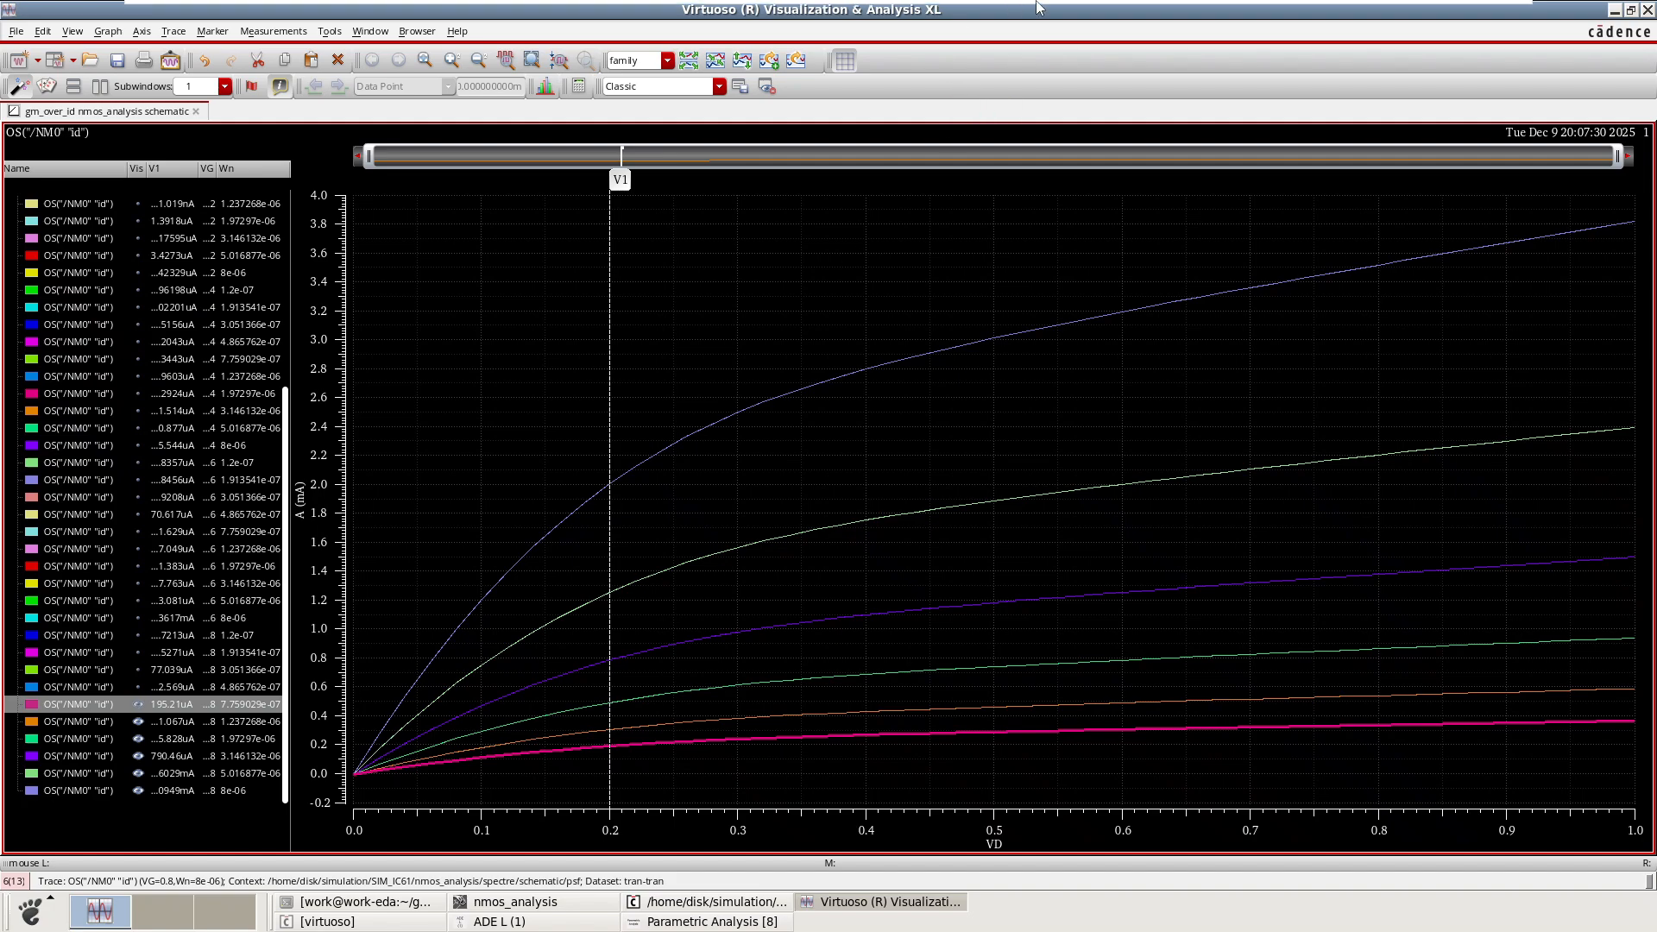
pyautogui.moveTo(1040, 7)
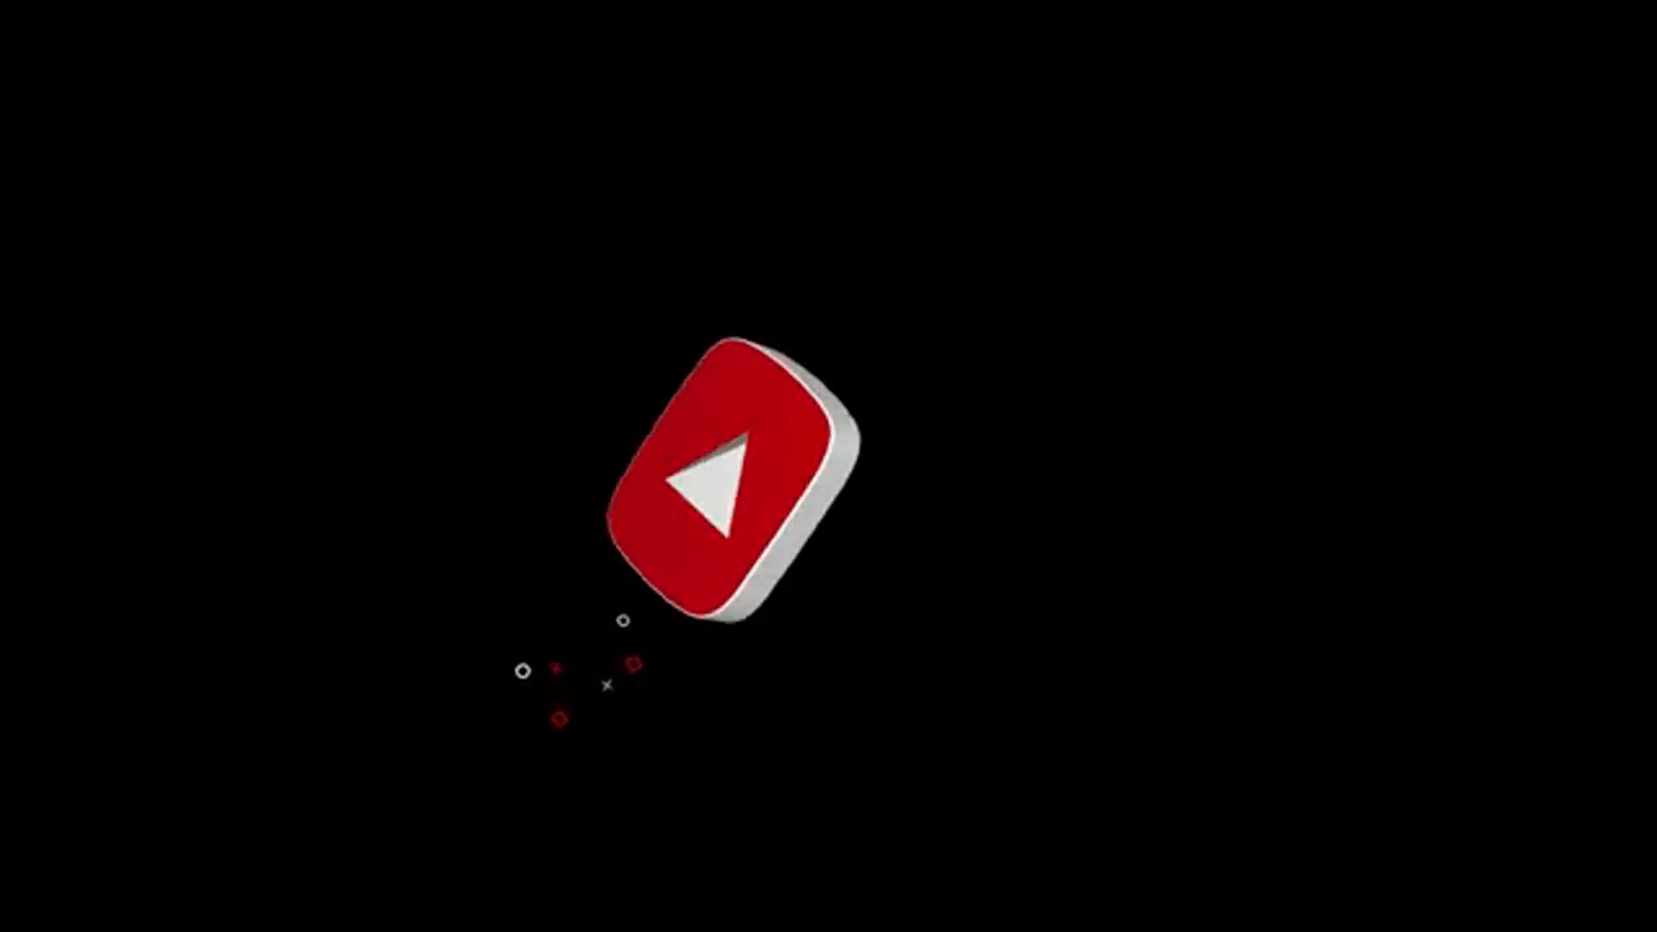